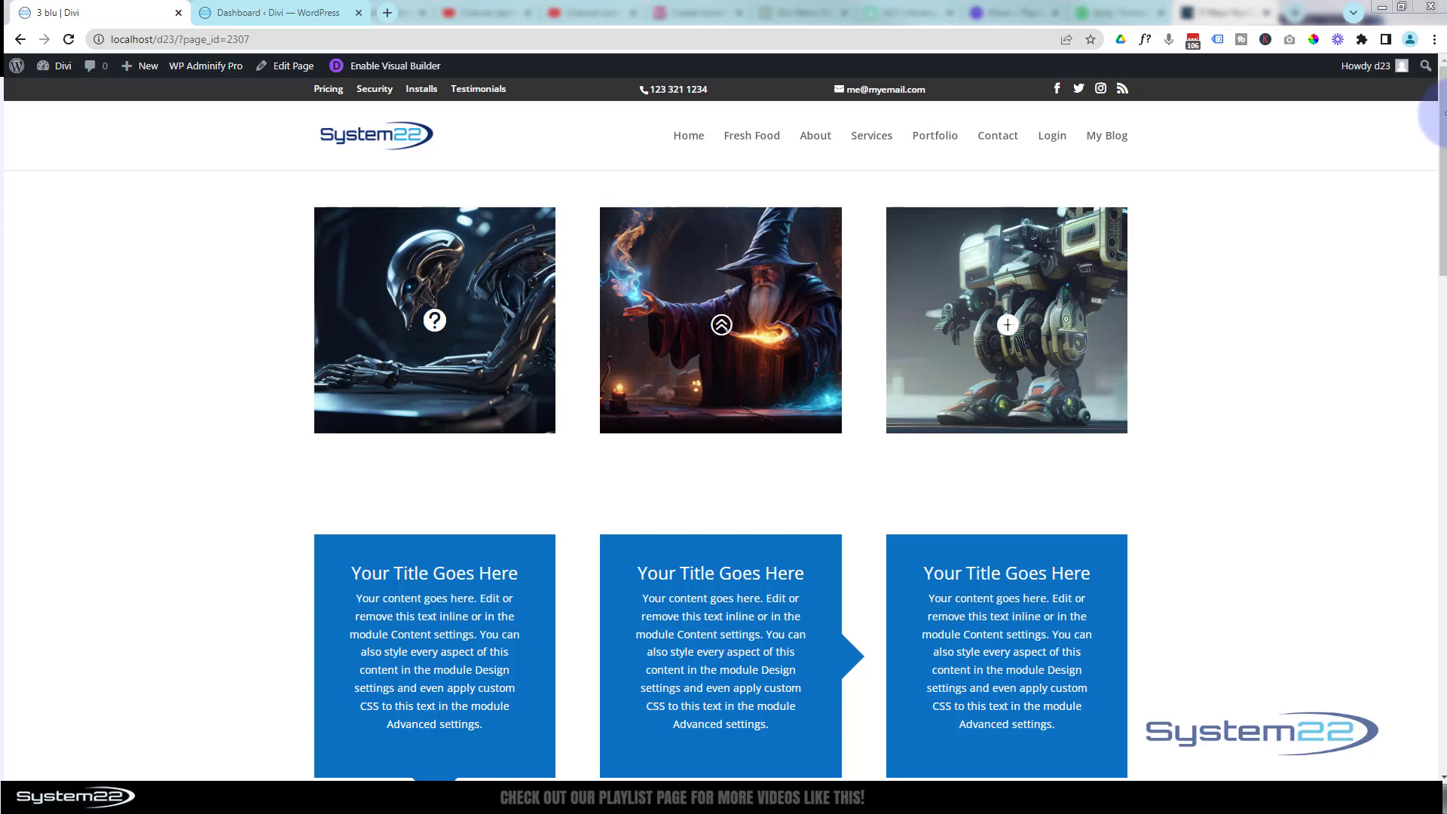
Review the page's existing full-width parallax section and view its first robot image enlarged
left_click_drag(1444, 113, 1439, 367)
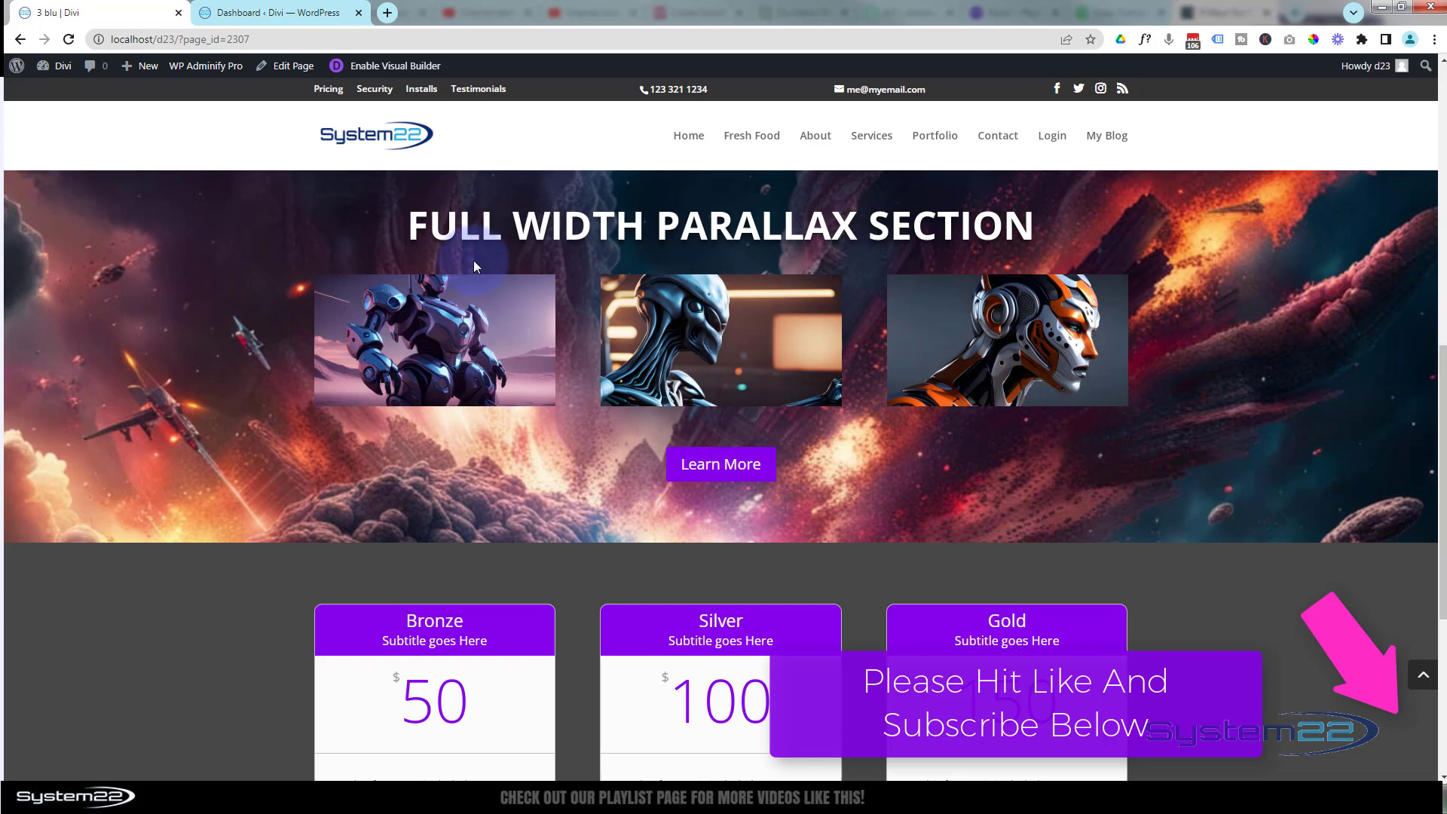
left_click(461, 327)
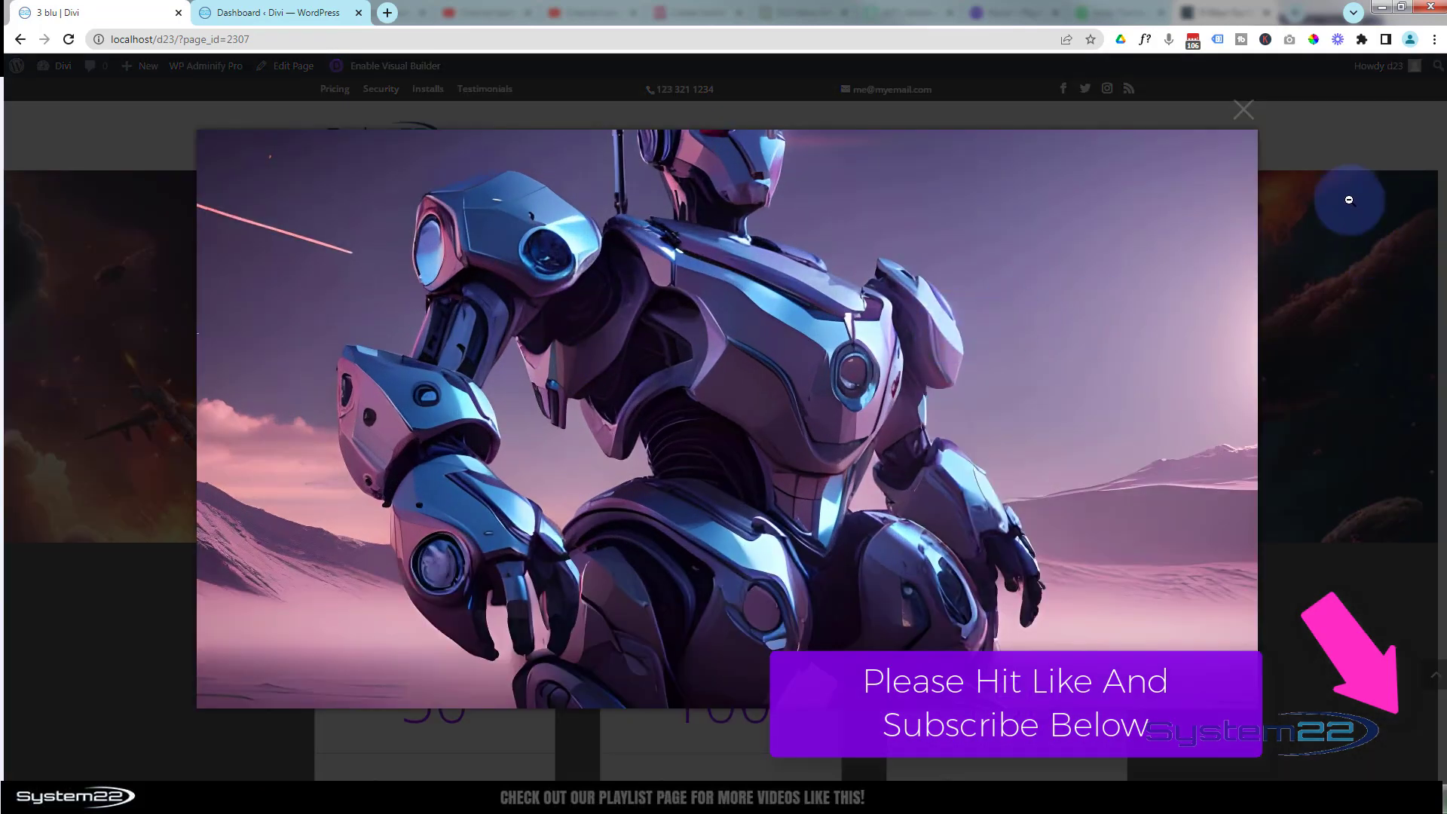
left_click(1247, 117)
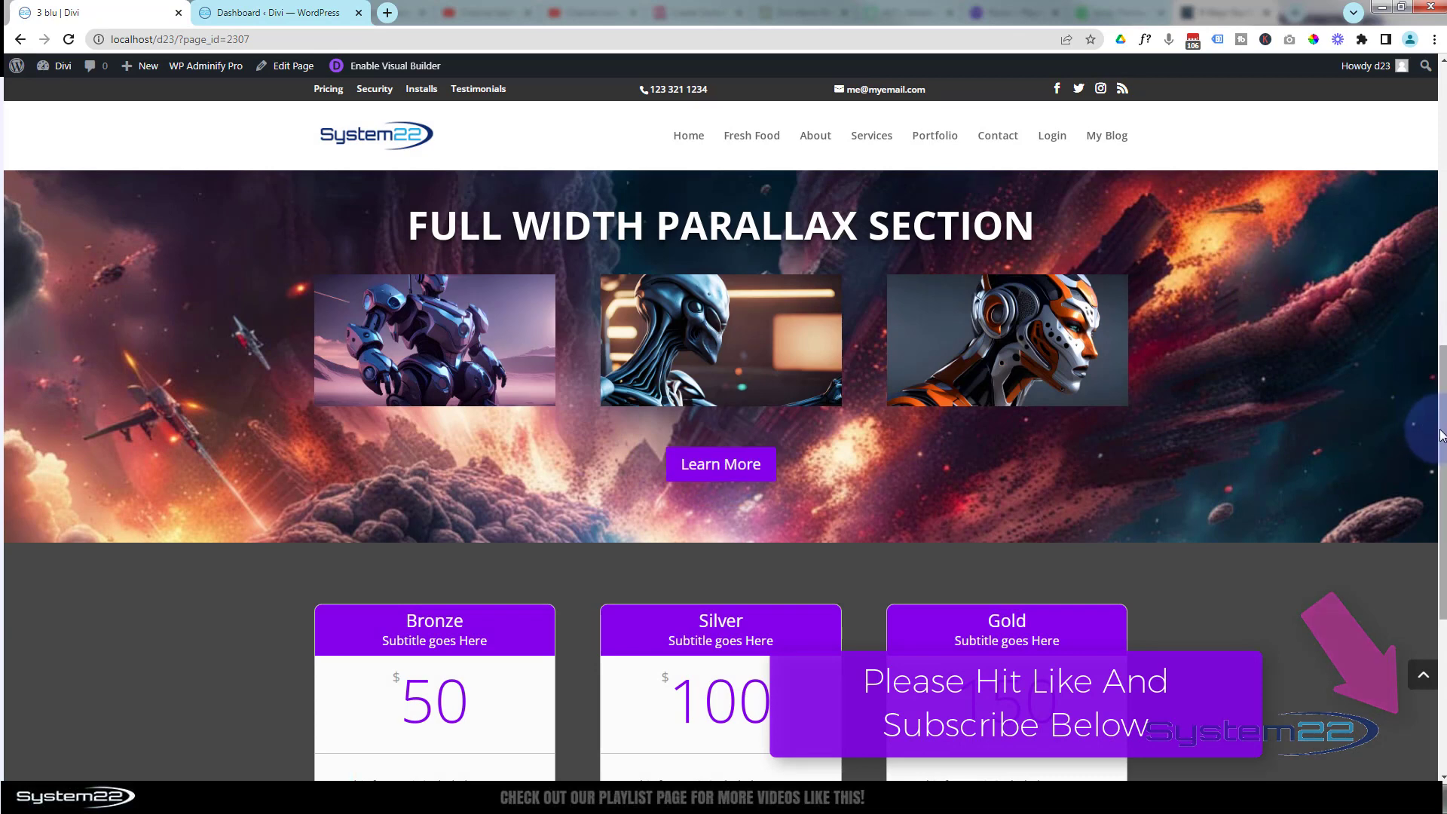
left_click_drag(1439, 434, 1417, 176)
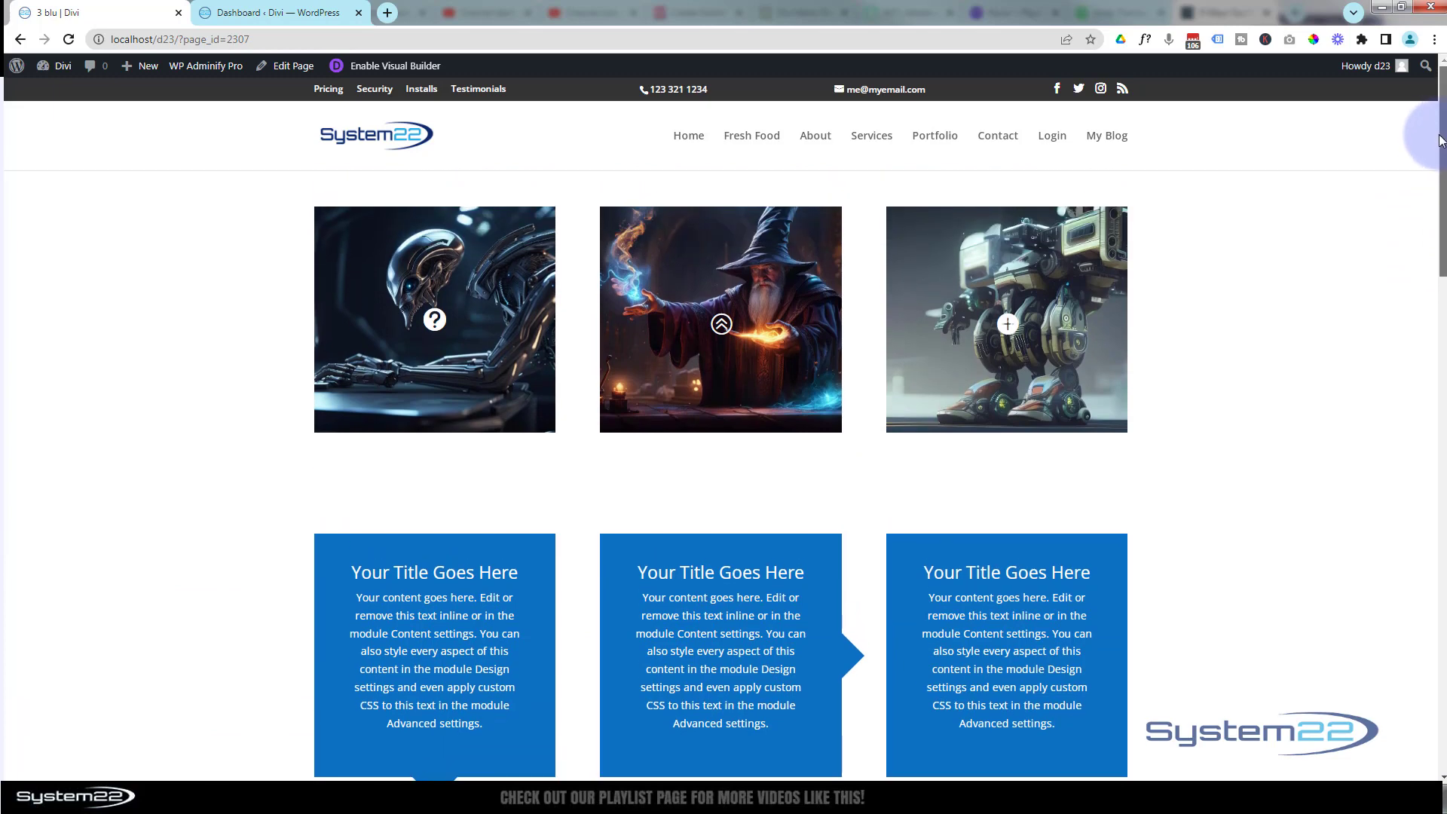
left_click_drag(1431, 170, 1437, 381)
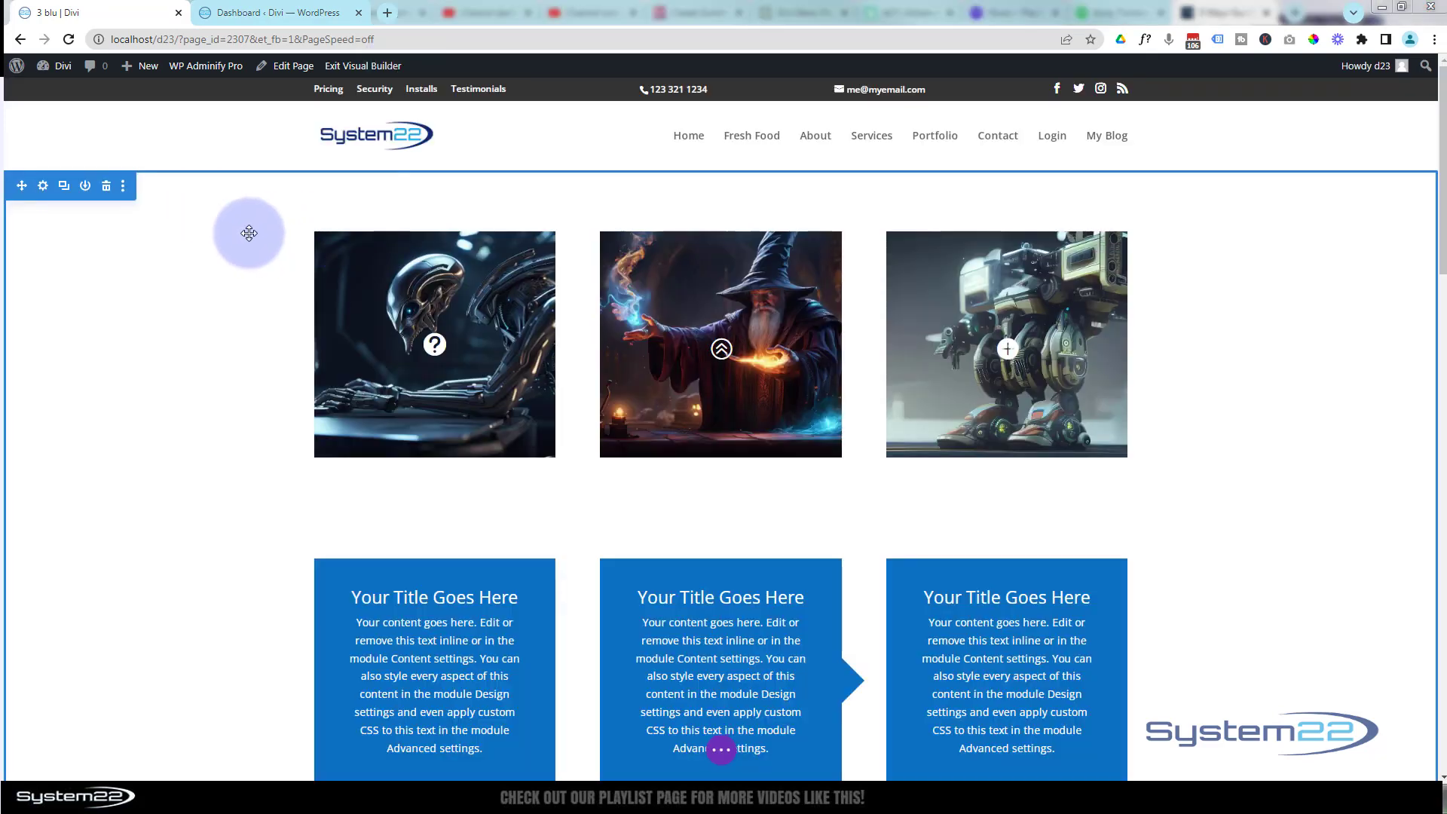
Delete the existing full-width parallax section above the pricing tables
scroll(248, 234, "down", 8)
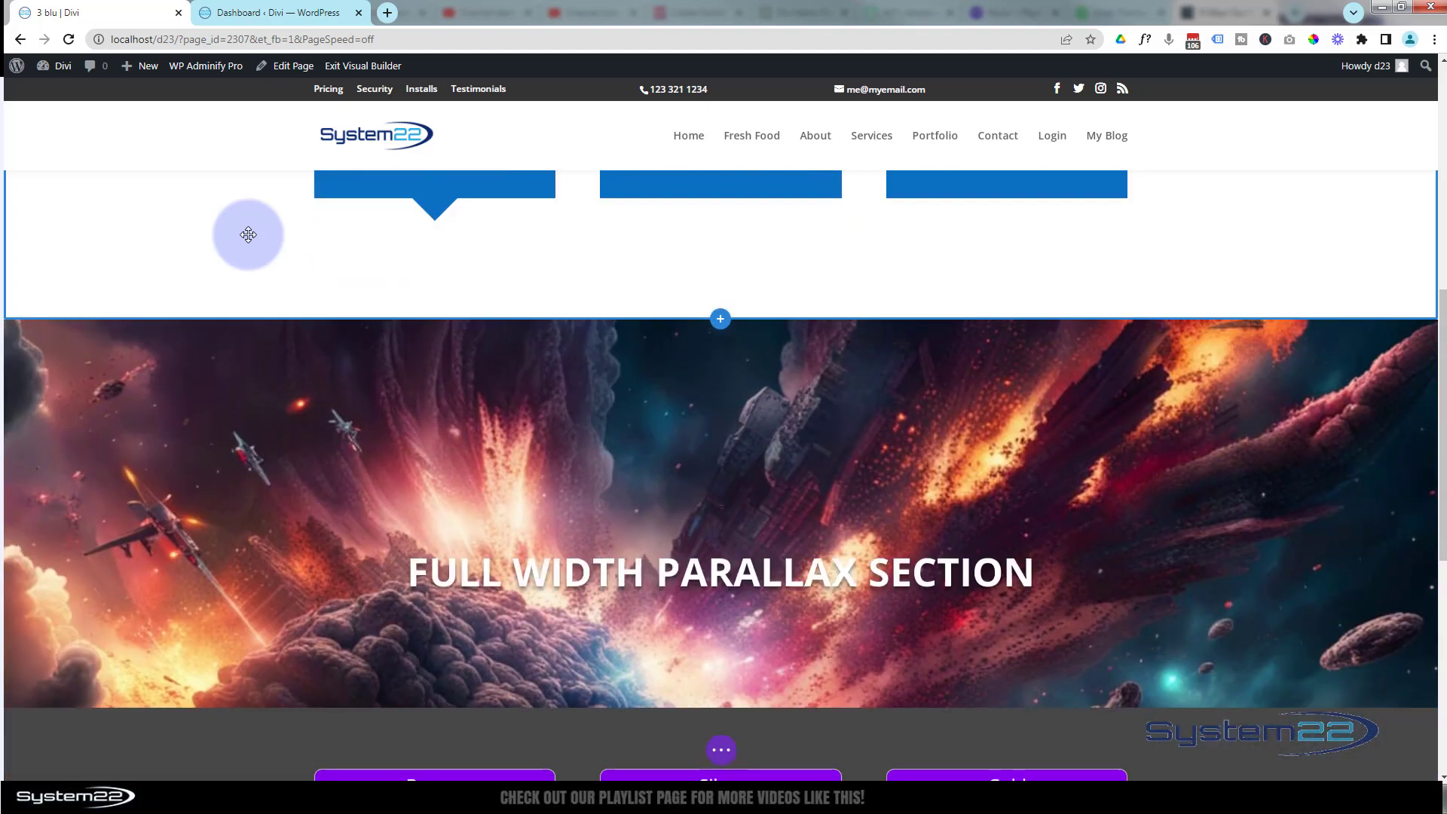
scroll(249, 234, "down", 1)
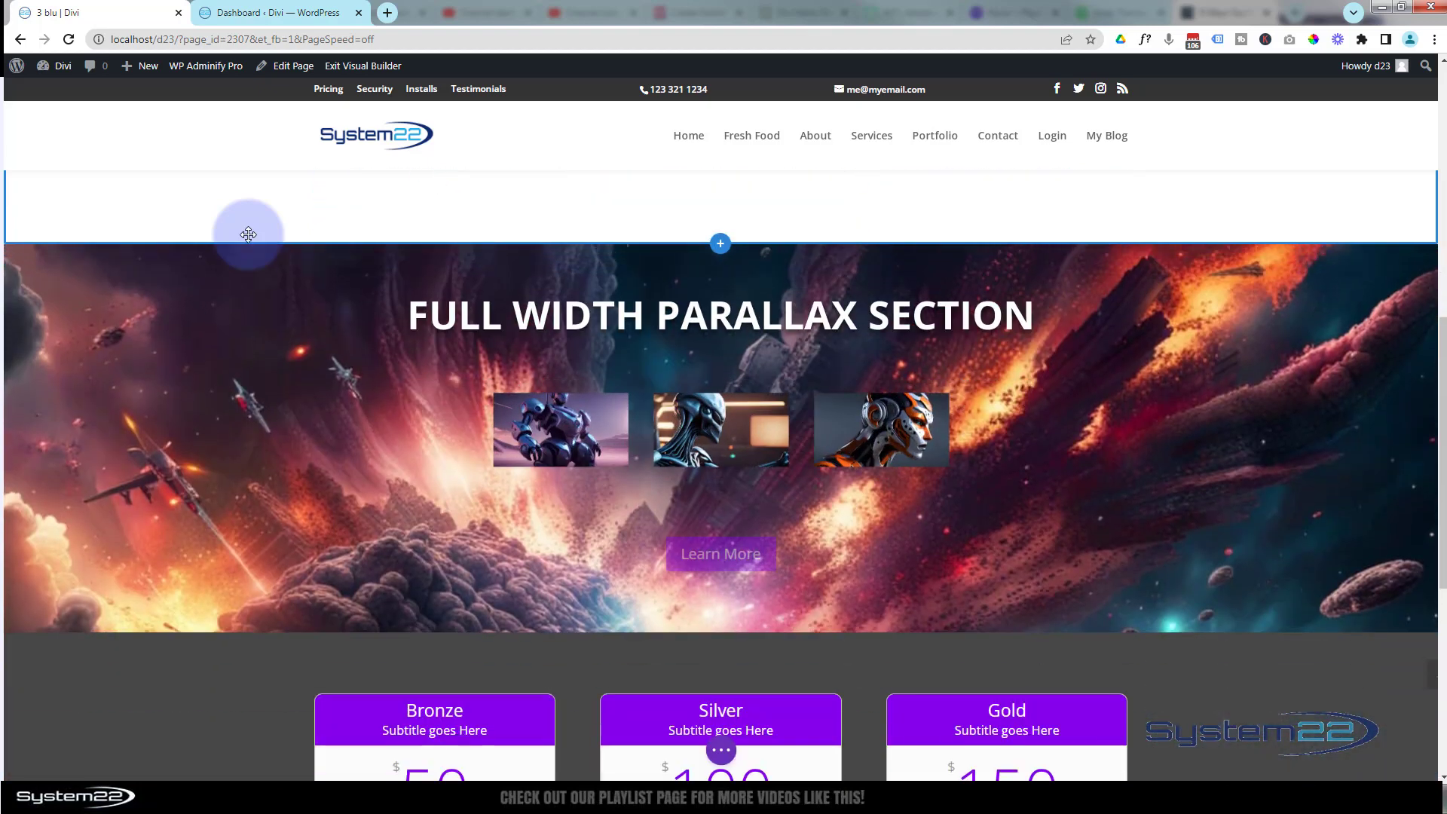
left_click(107, 260)
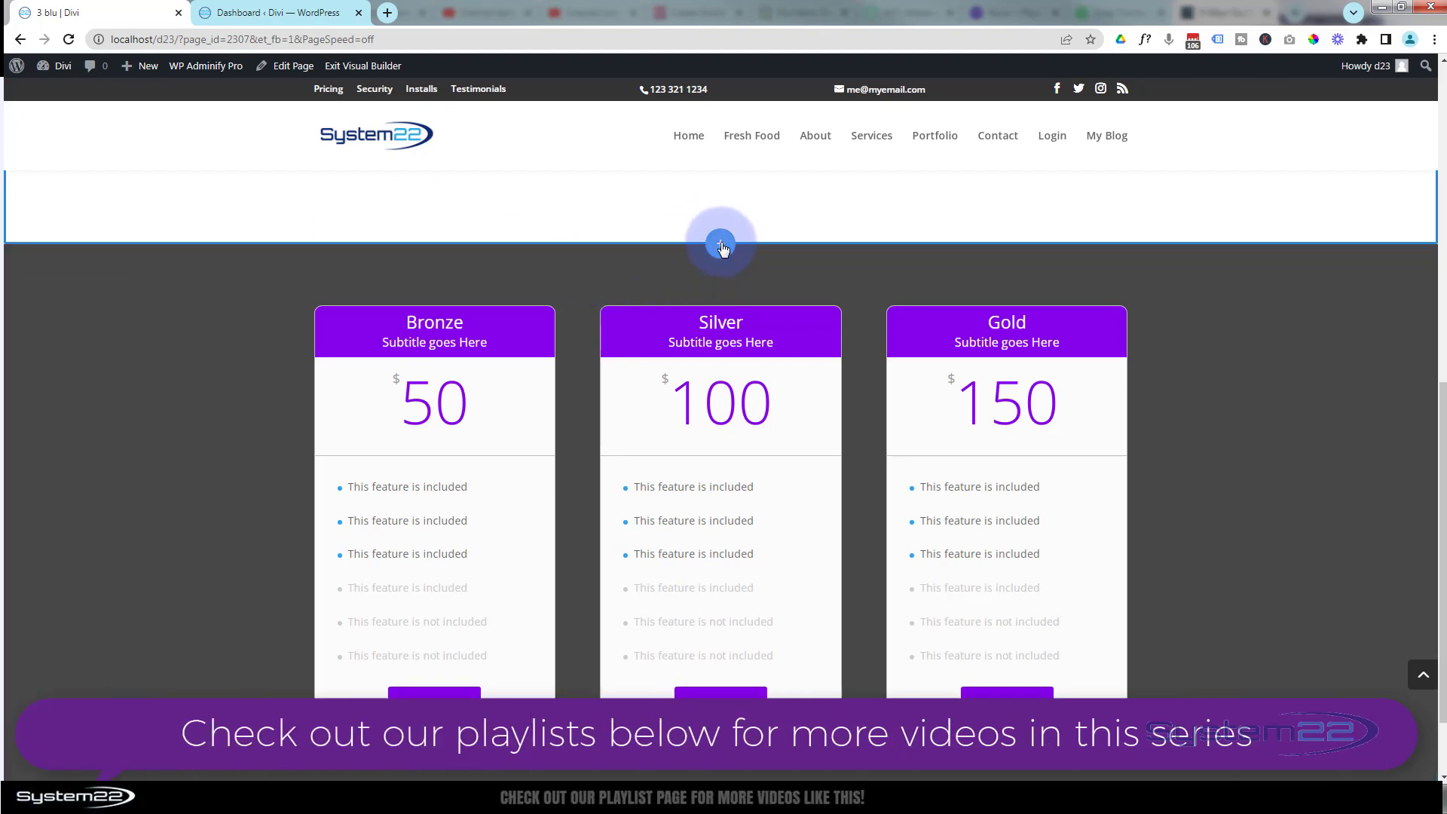
Add a new section with a single-column row between the blue text boxes and the pricing tables
left_click(722, 245)
left_click(630, 349)
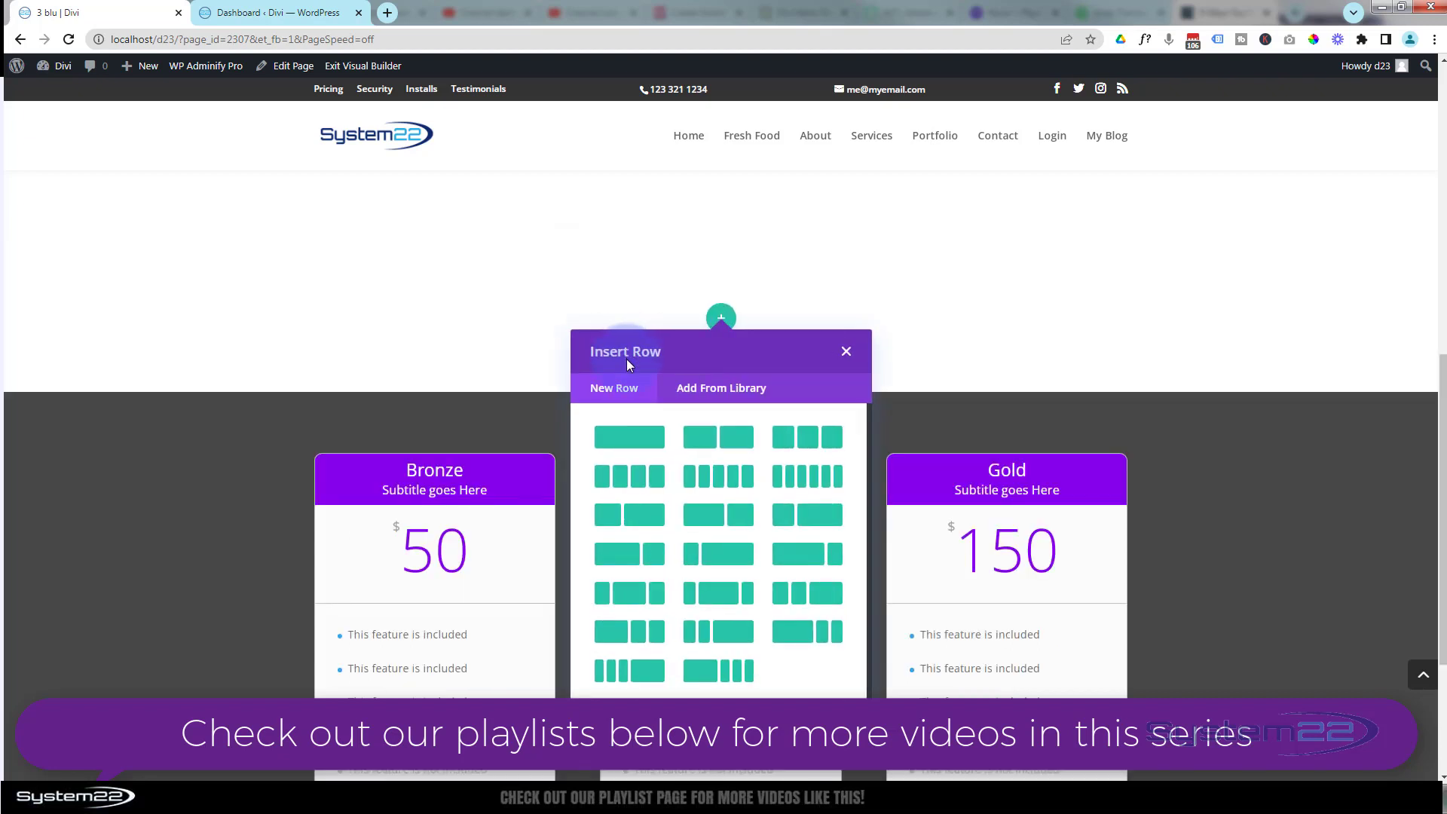
left_click(629, 445)
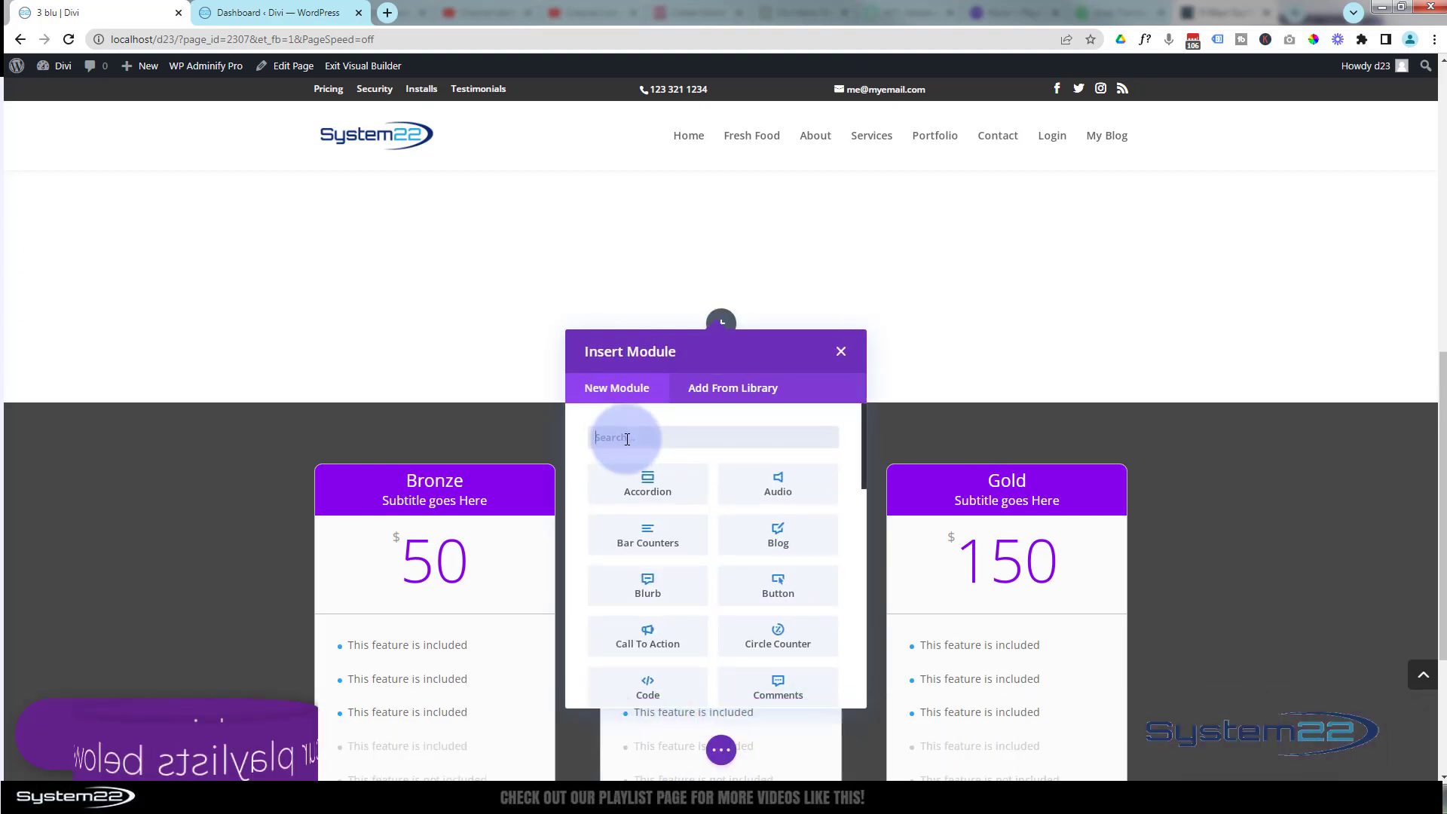
Insert a Text module in the new row with the body text "Full Width Parallax Section" and save it
scroll(689, 505, "down", 10)
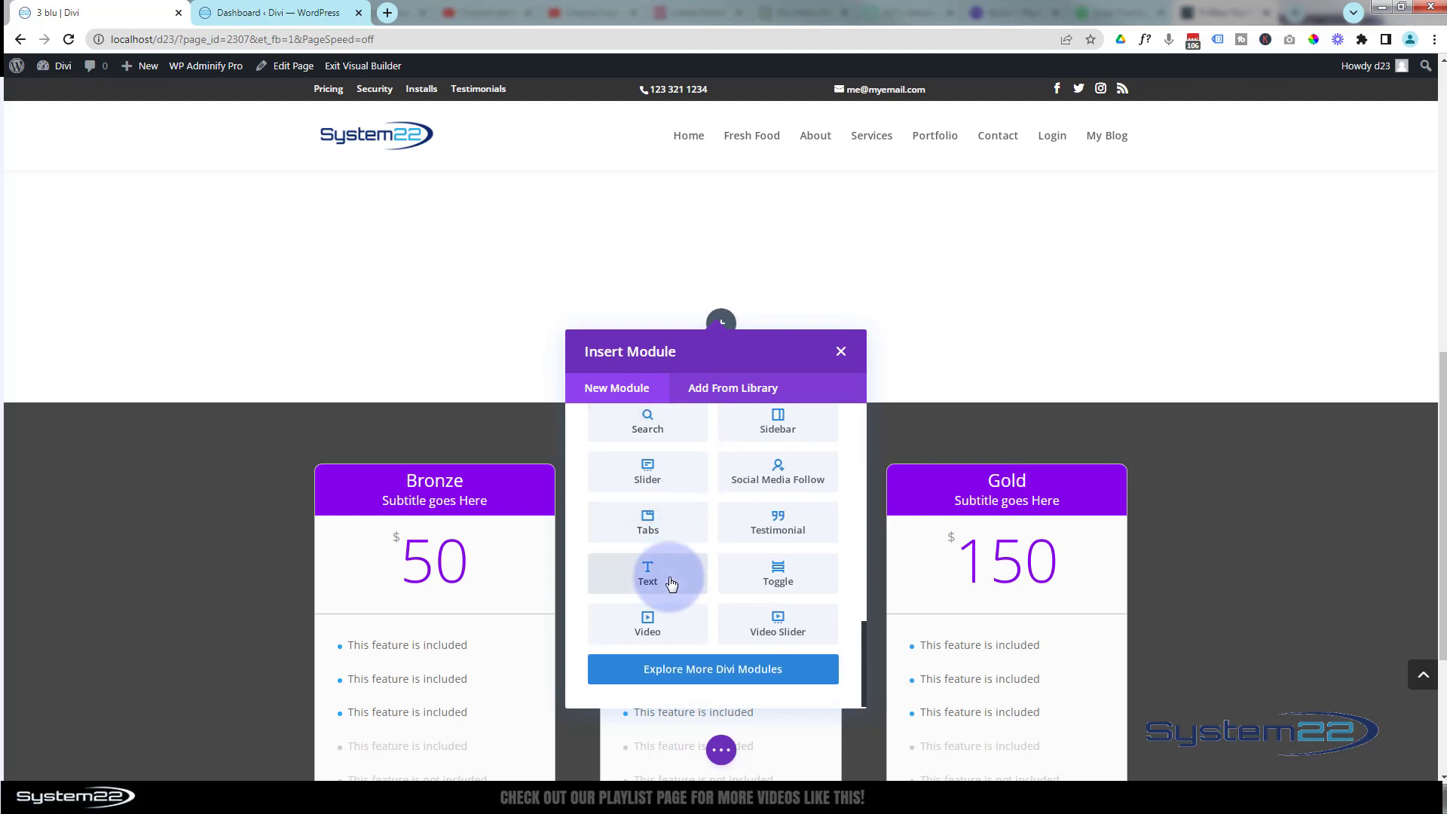
left_click(672, 583)
left_click(904, 491)
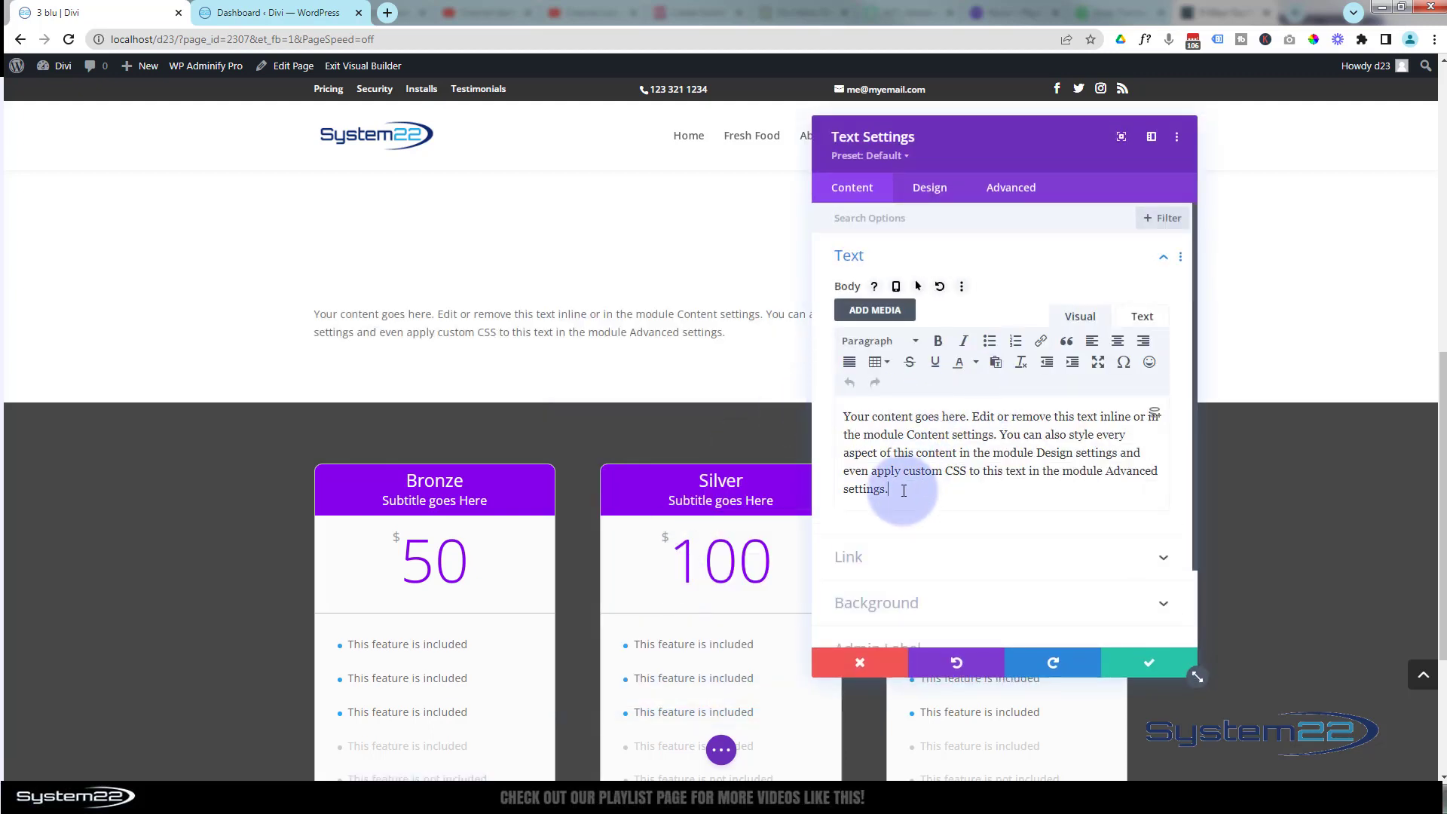
left_click_drag(904, 491, 847, 392)
type("Full Width Parallax S")
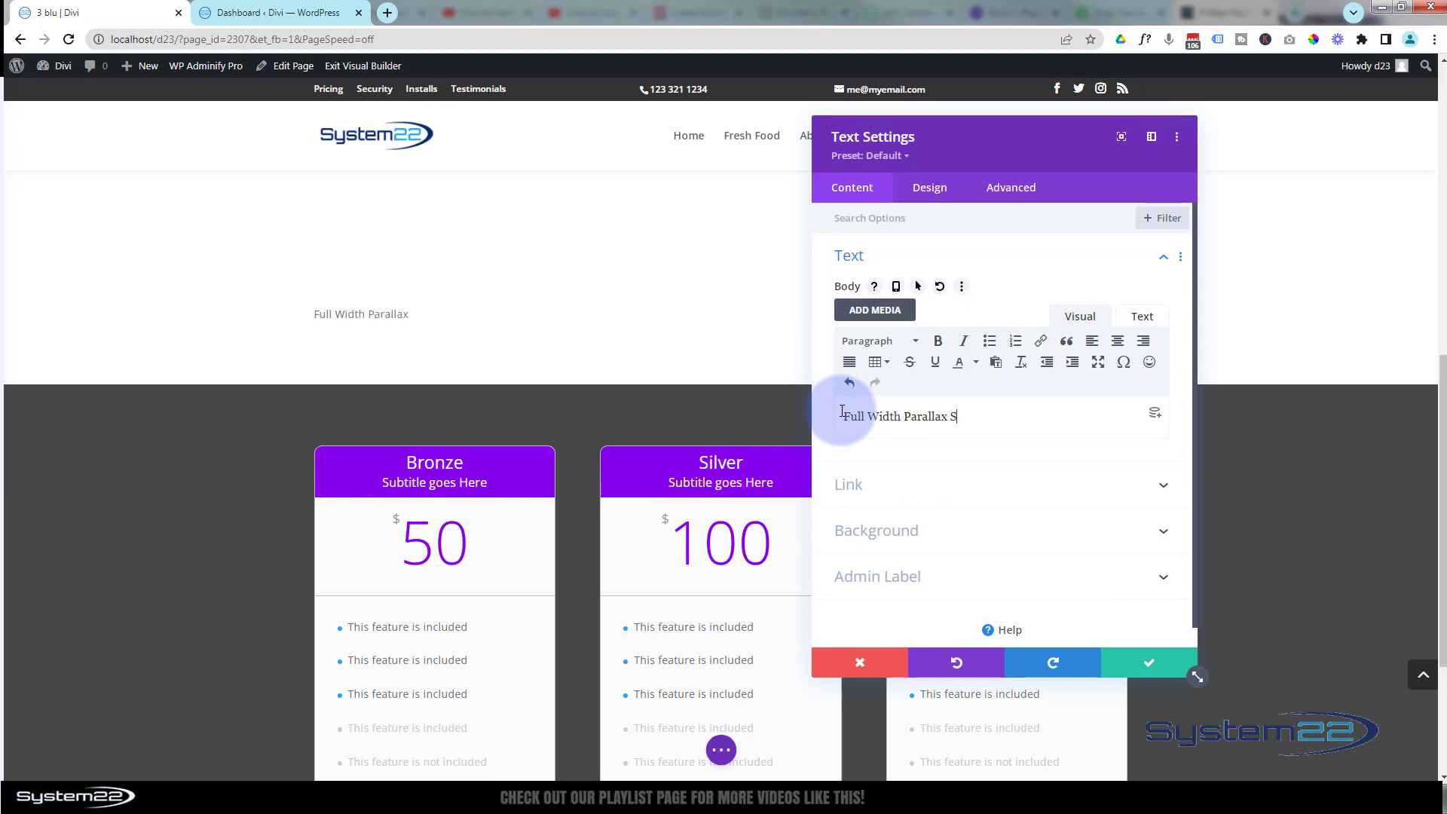
type("ection")
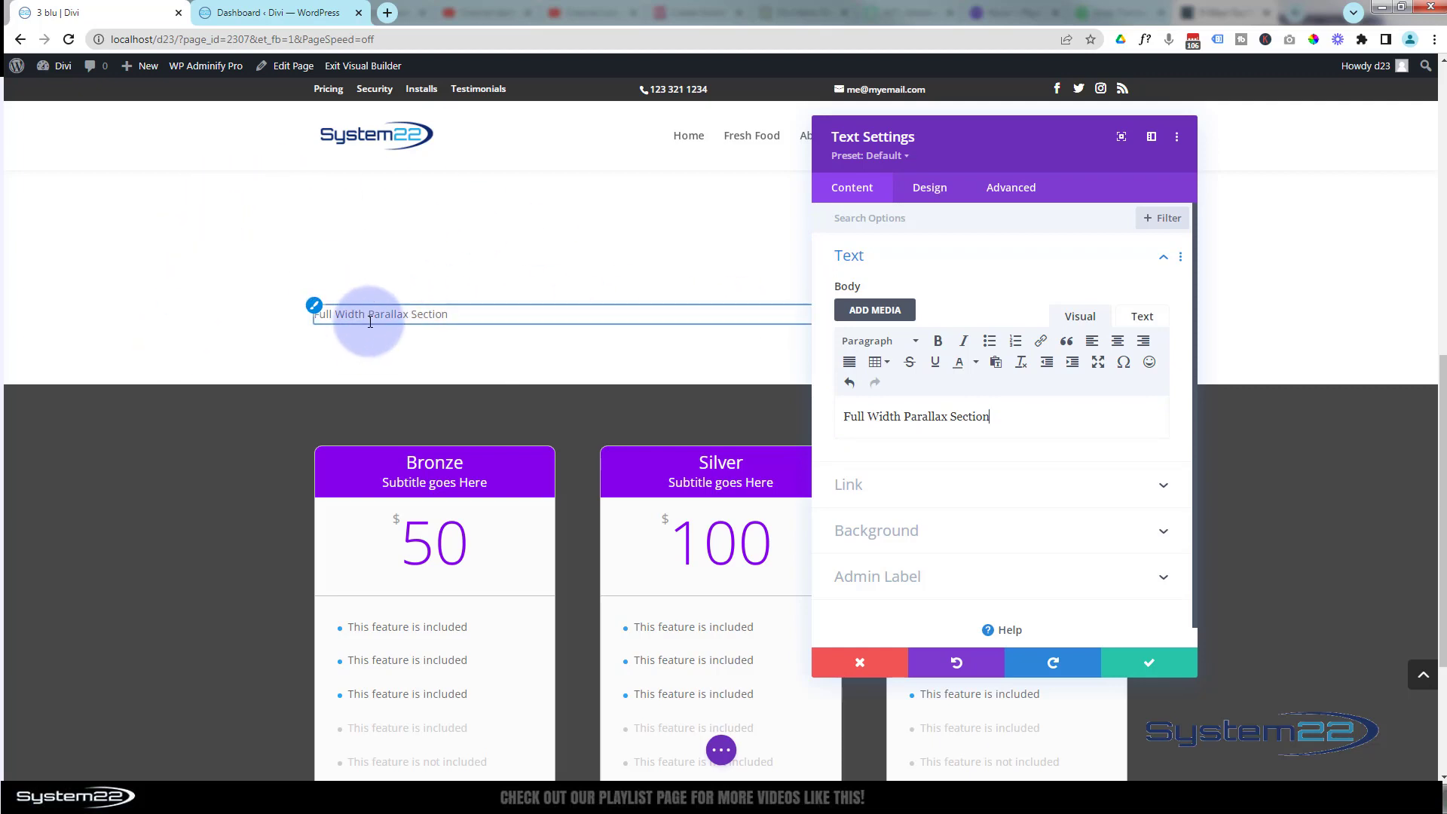
left_click(1142, 666)
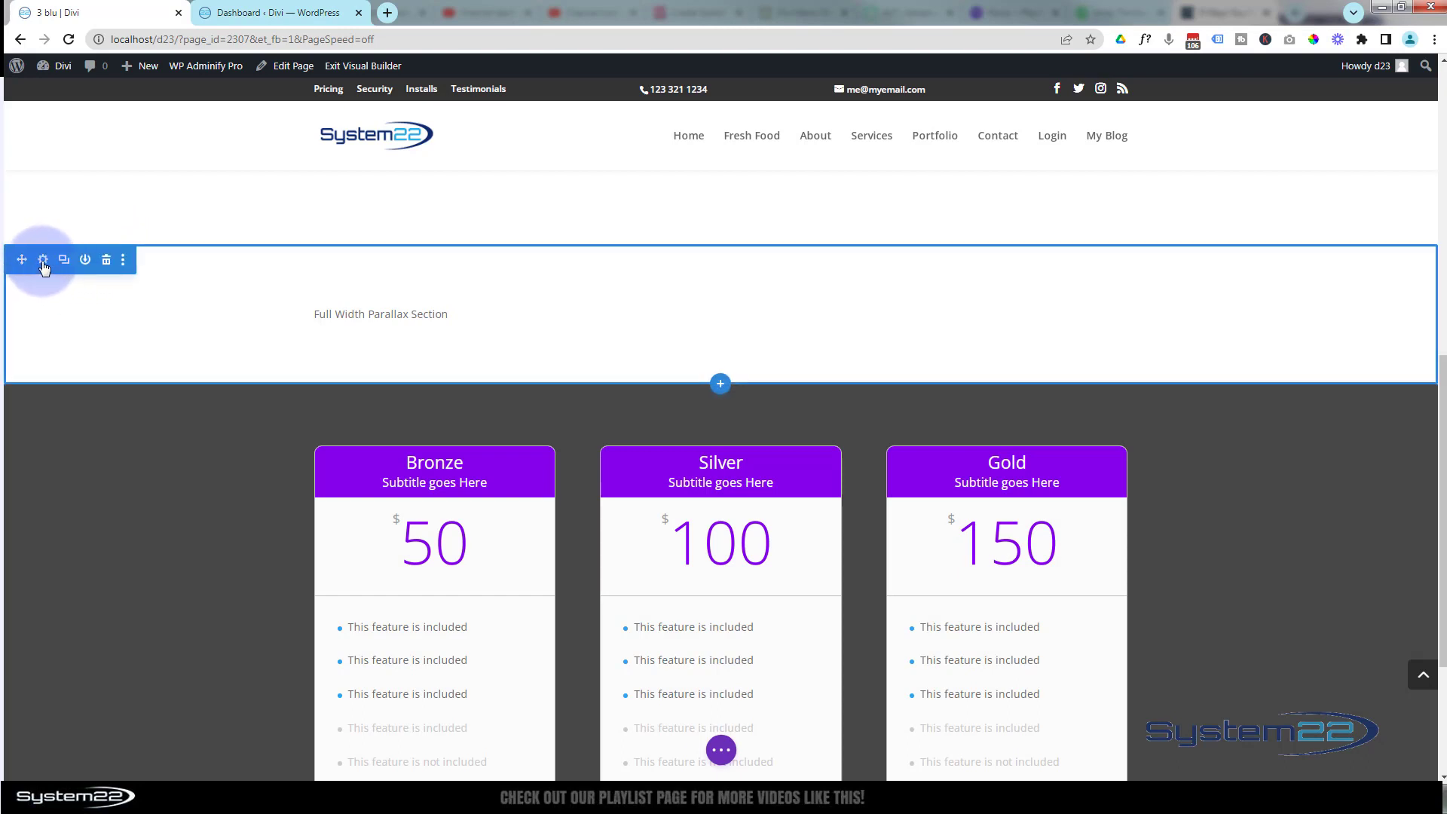
Set the fiery space explosion picture from the media library as the new section's background image
left_click(43, 260)
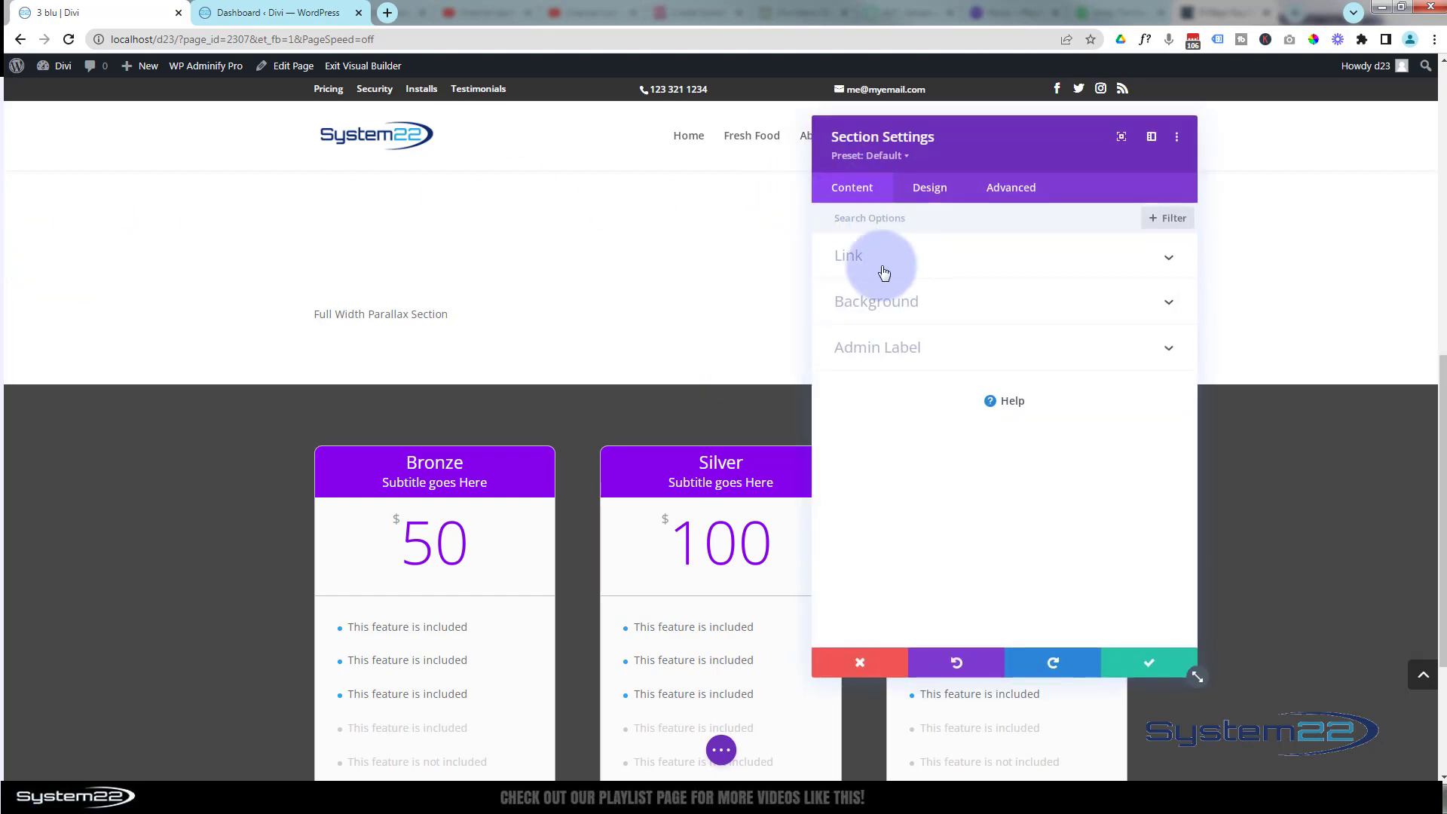
left_click(927, 302)
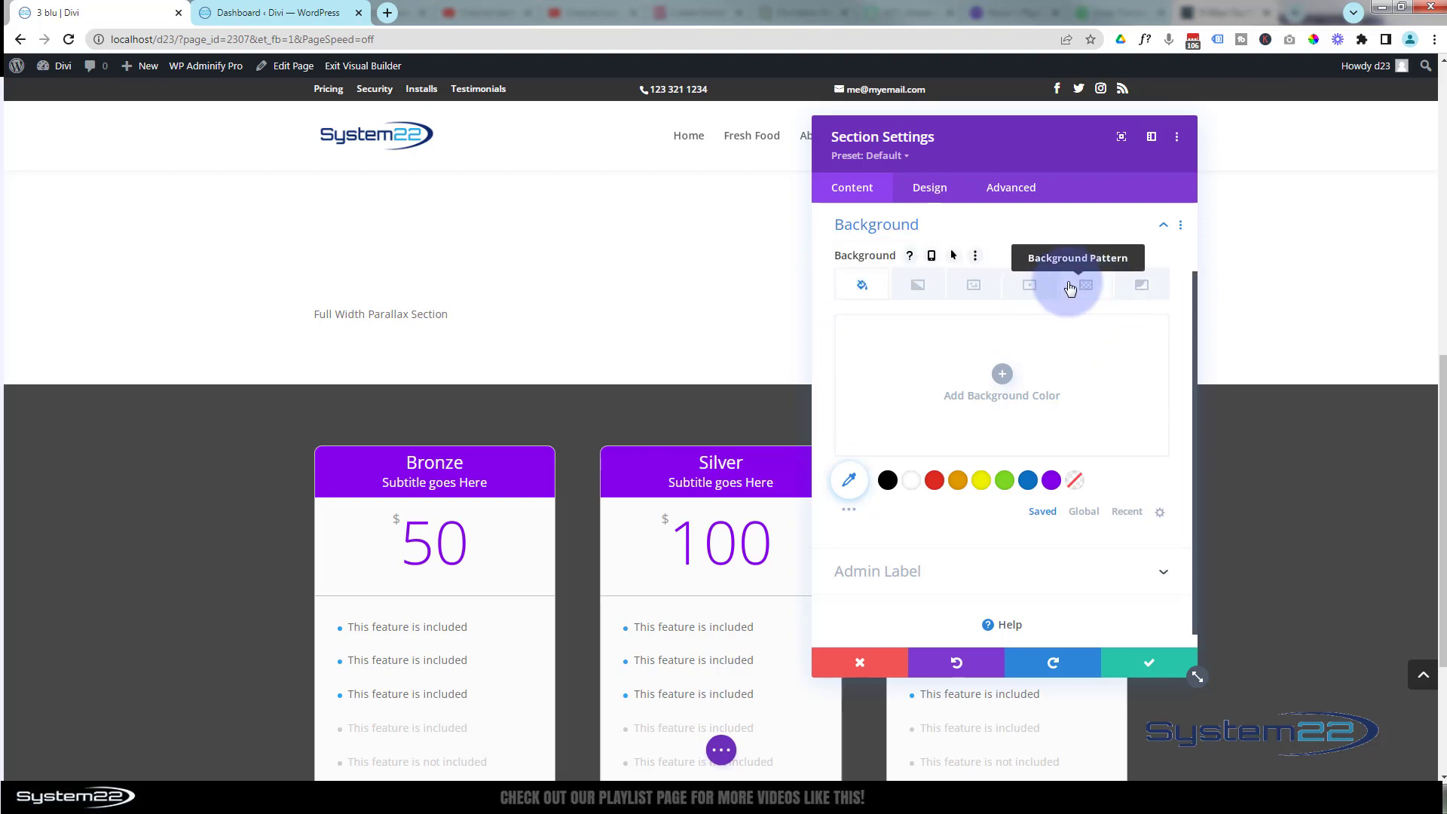
left_click(977, 286)
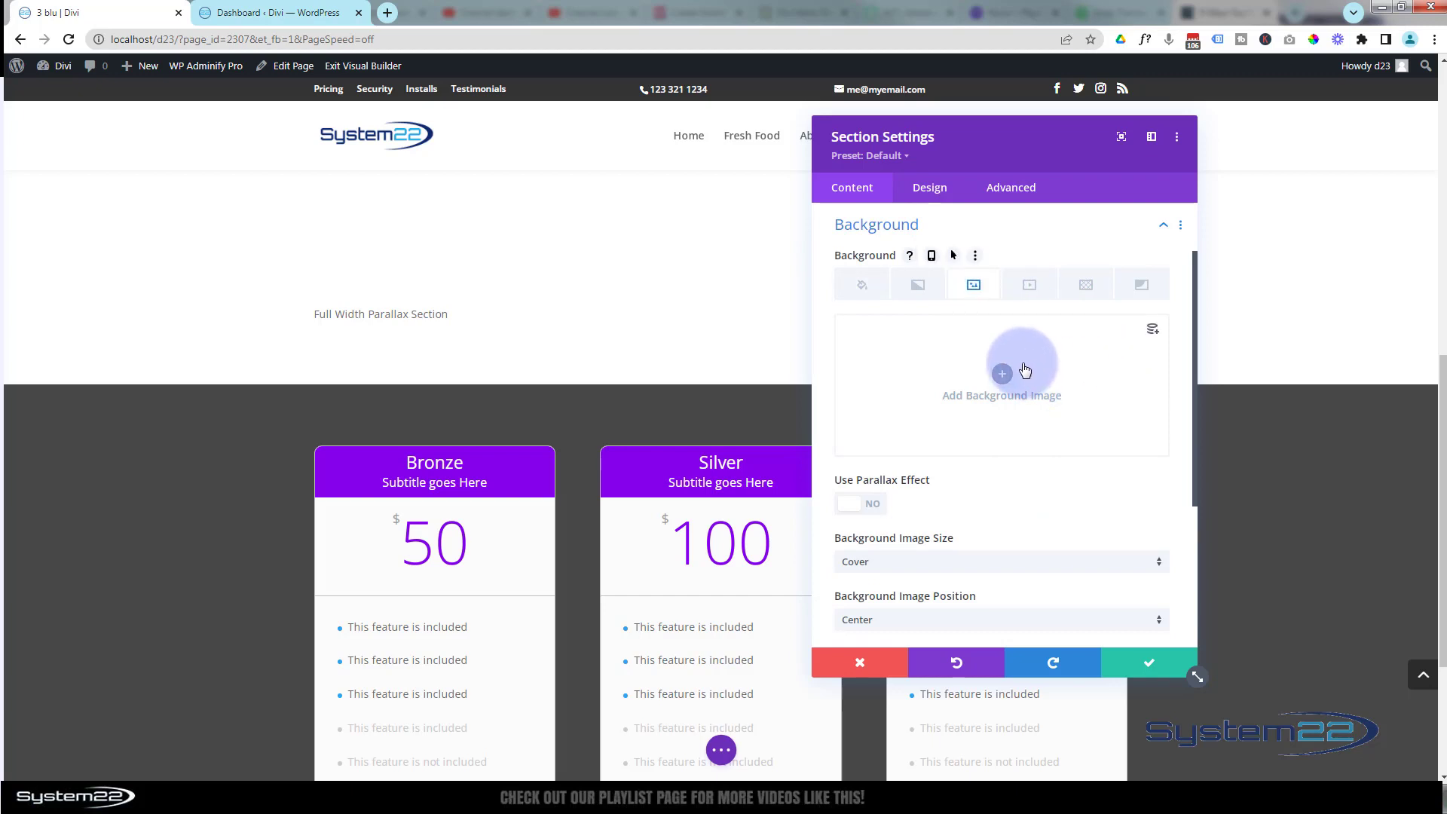
left_click(1003, 373)
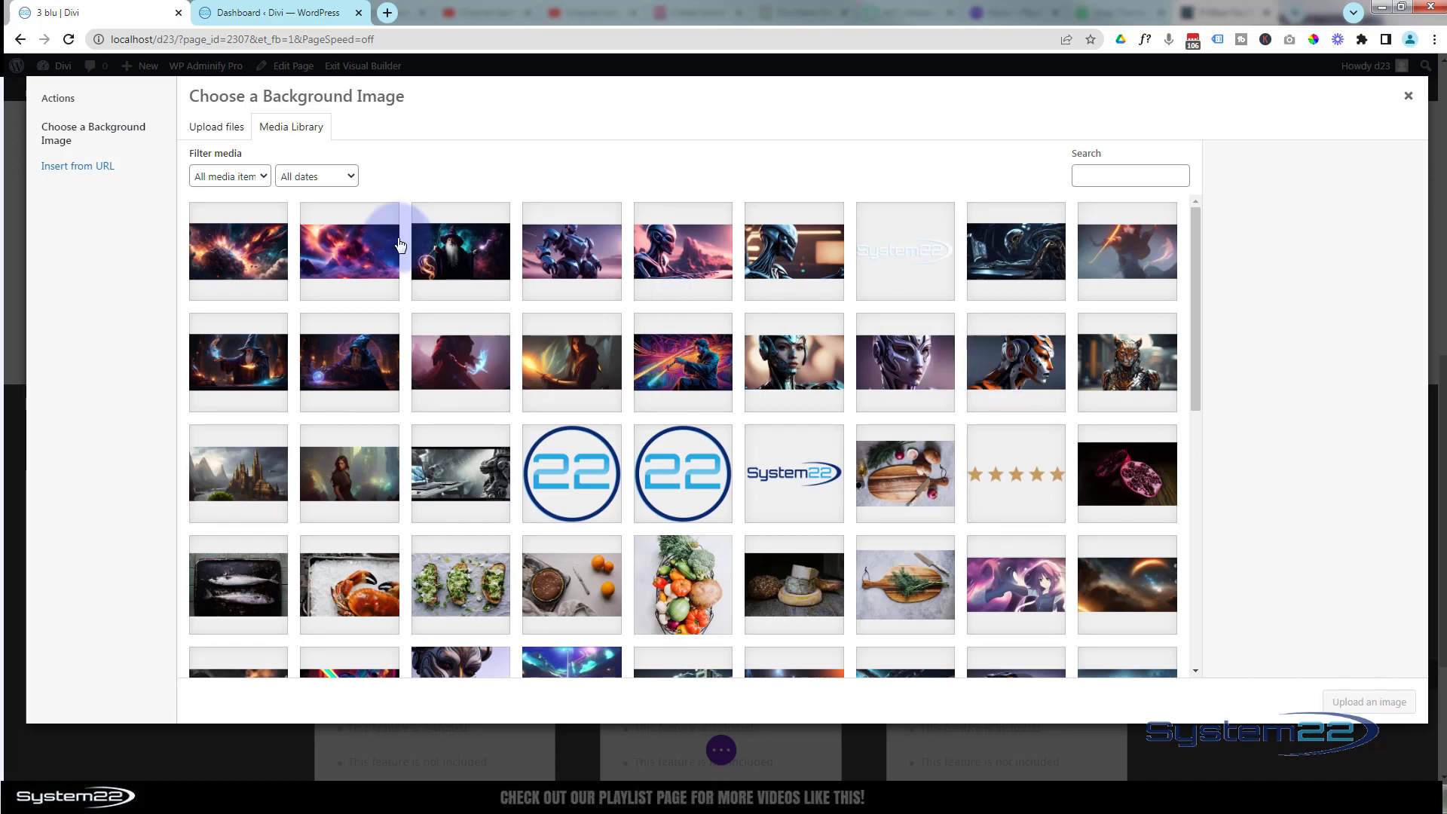
left_click(242, 263)
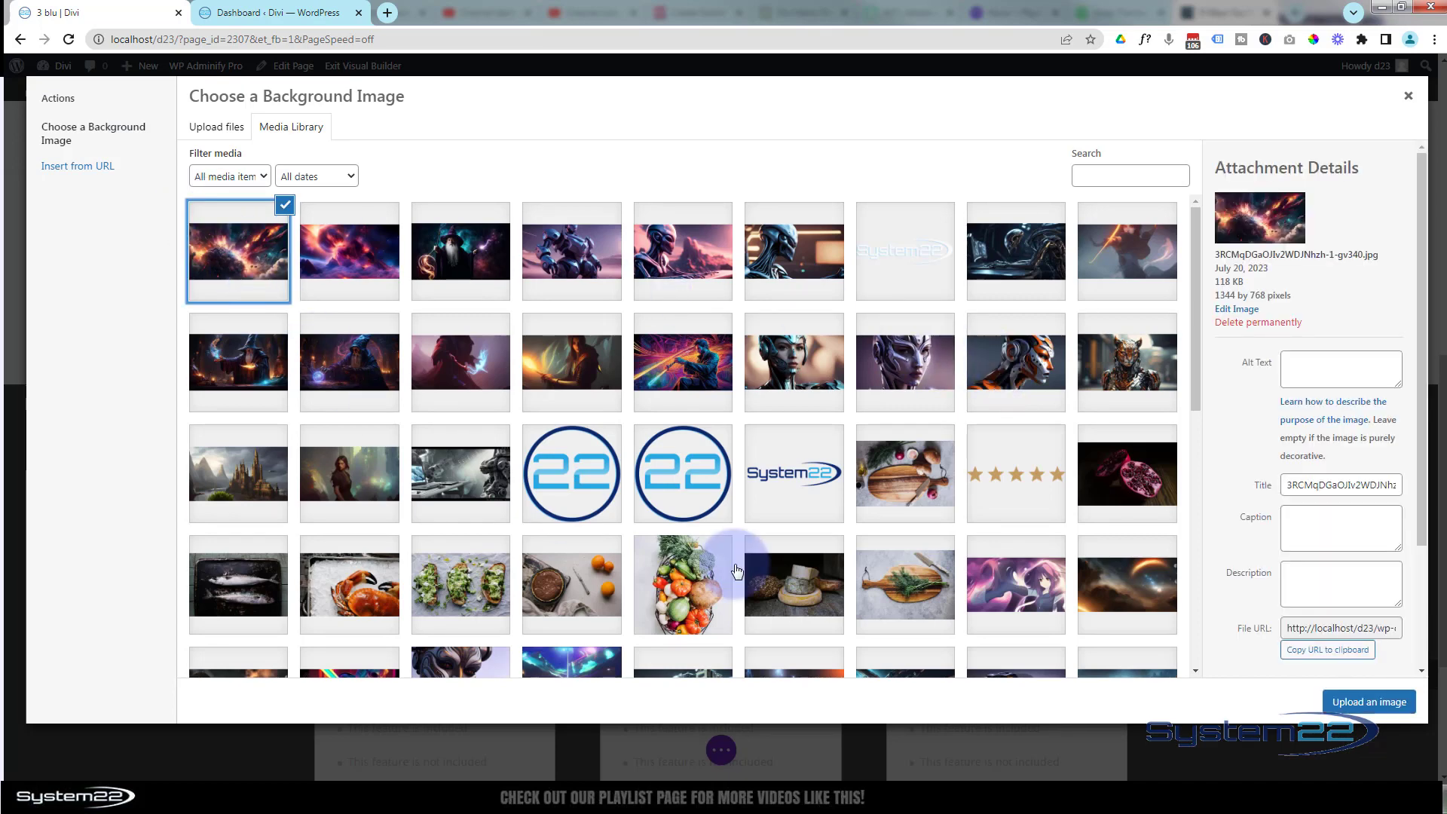
left_click(1372, 708)
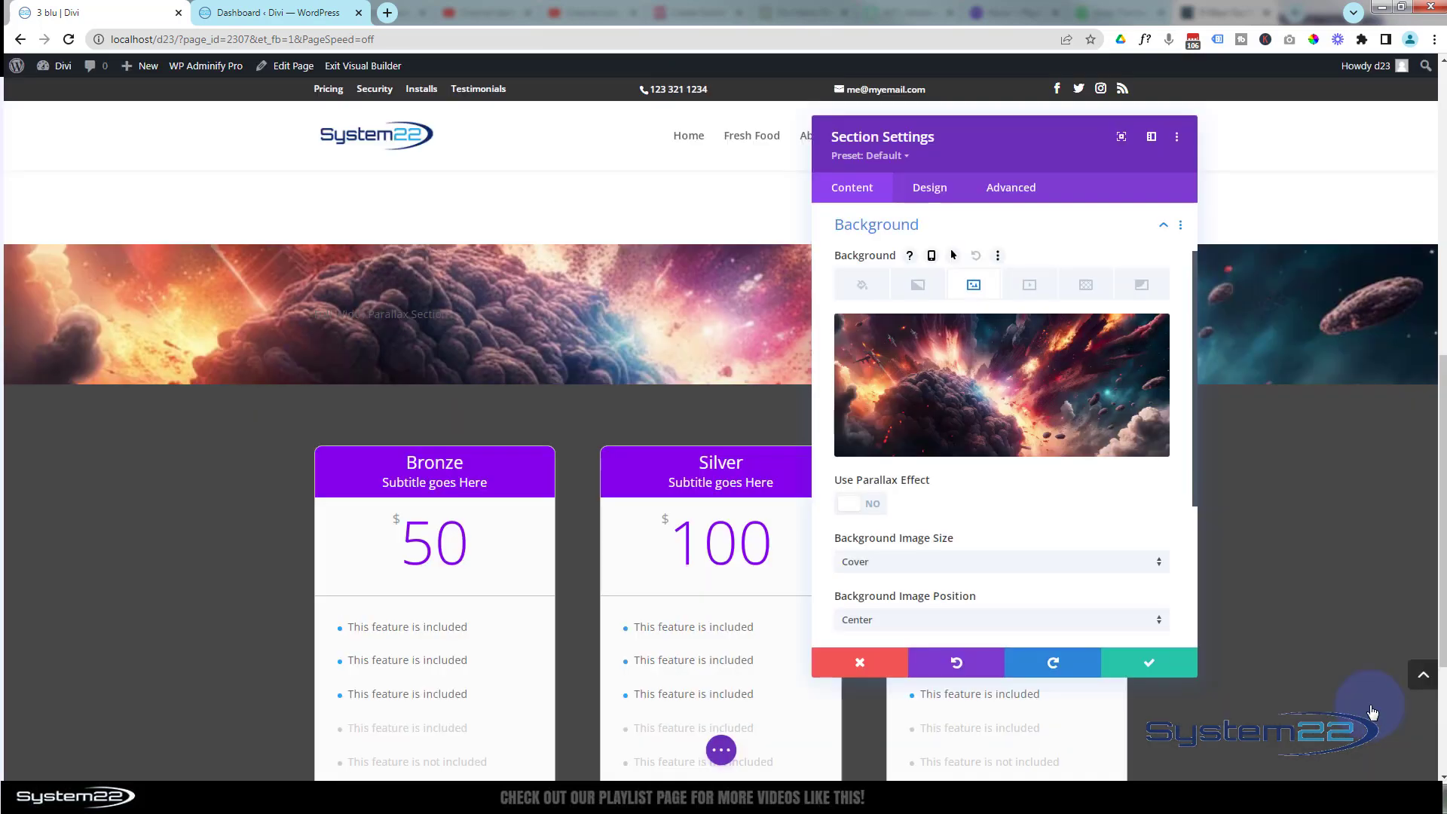
Enable the parallax effect on the section's background image
scroll(700, 370, "up", 4)
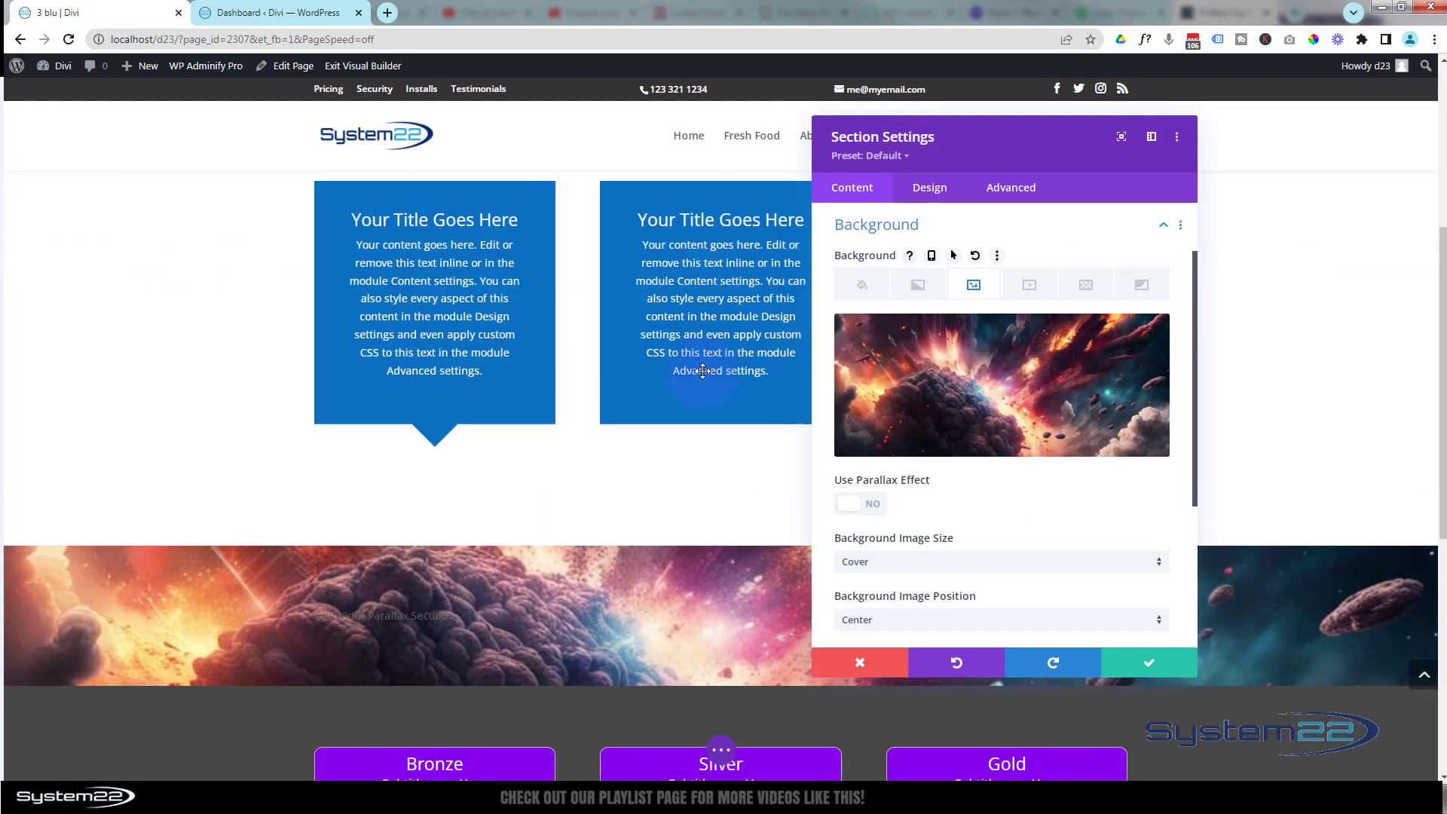
scroll(704, 371, "down", 4)
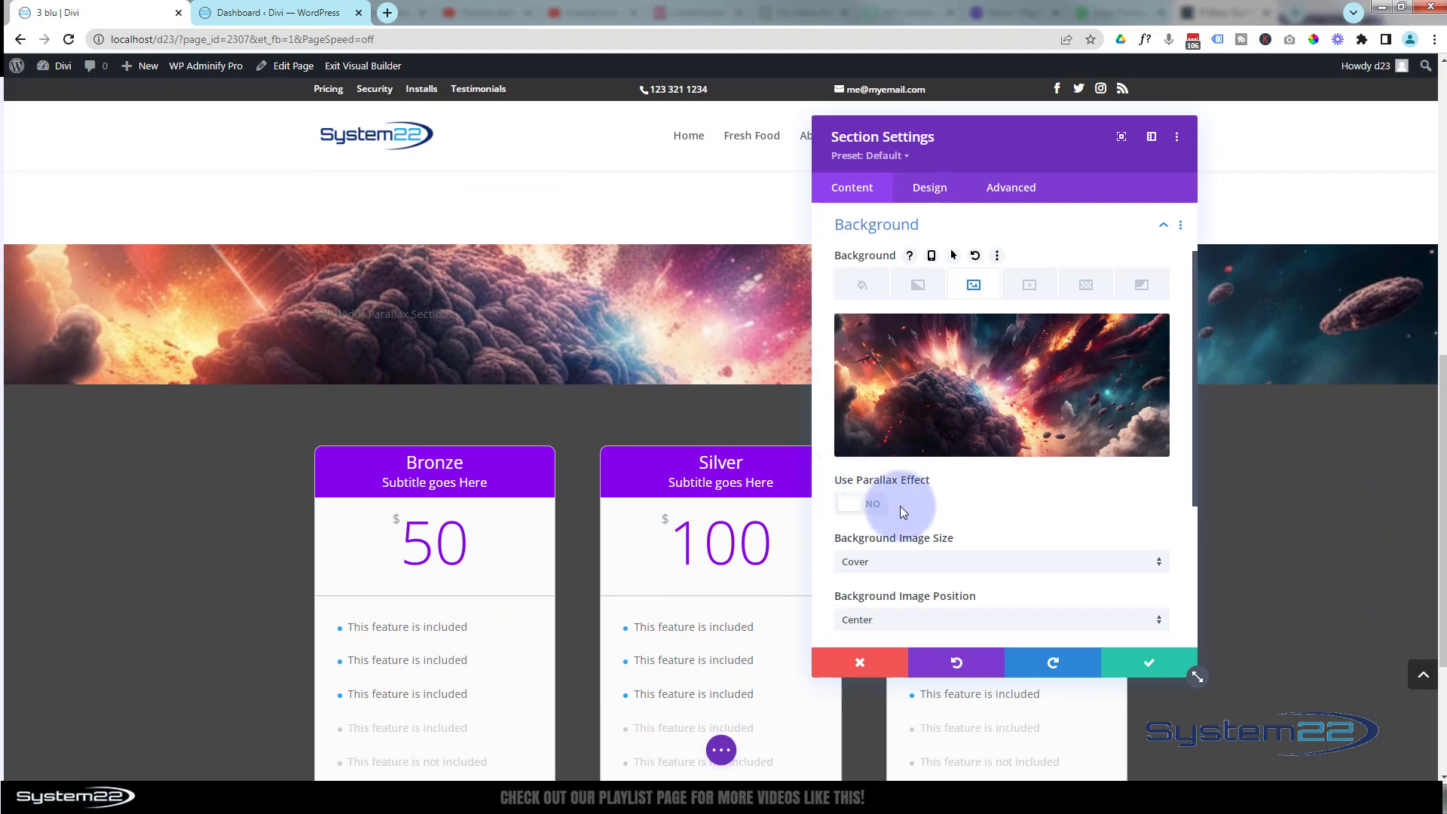
left_click(880, 508)
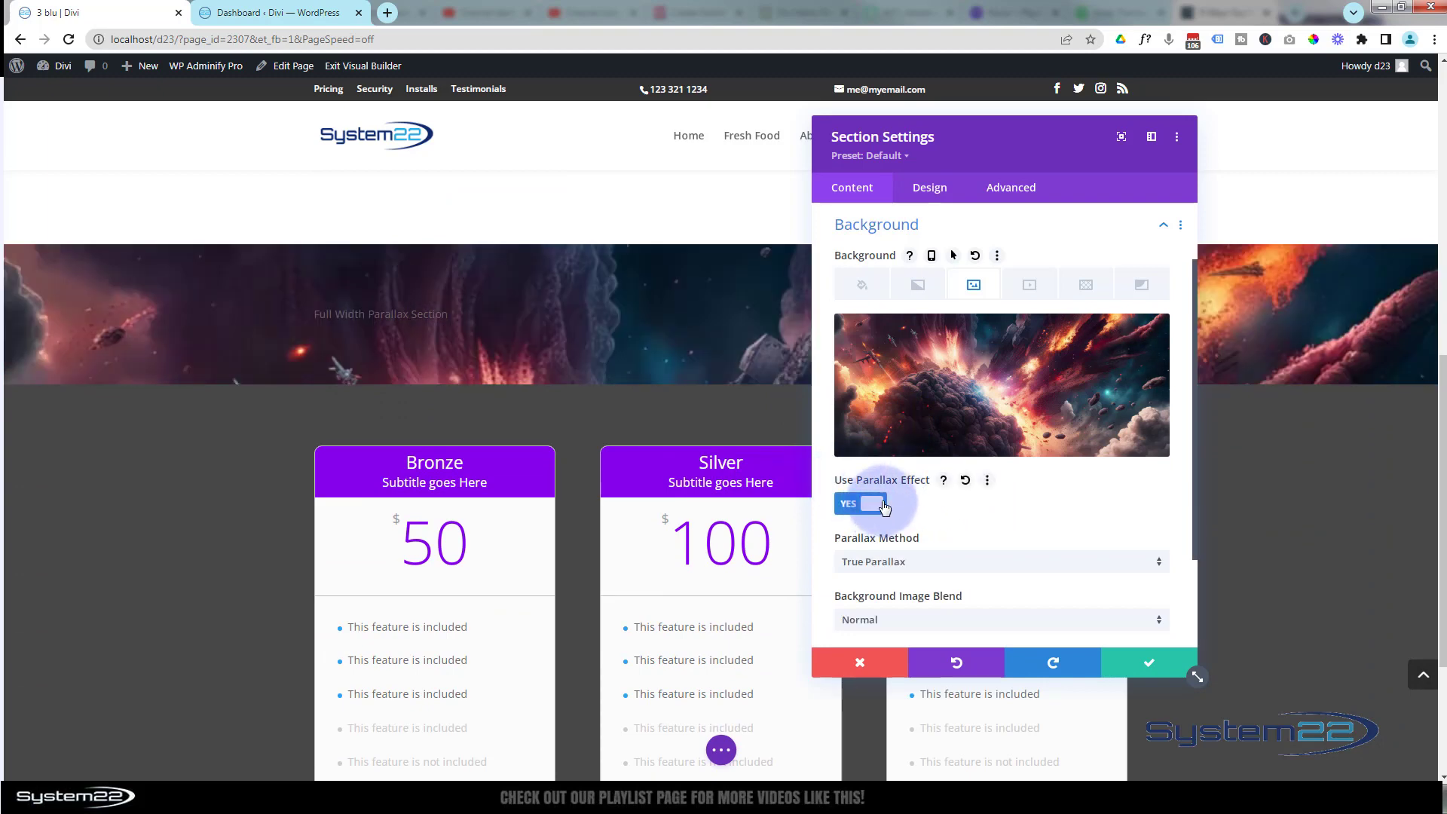
Examine how the section's background moves relative to the page with the True Parallax method
scroll(187, 510, "up", 3)
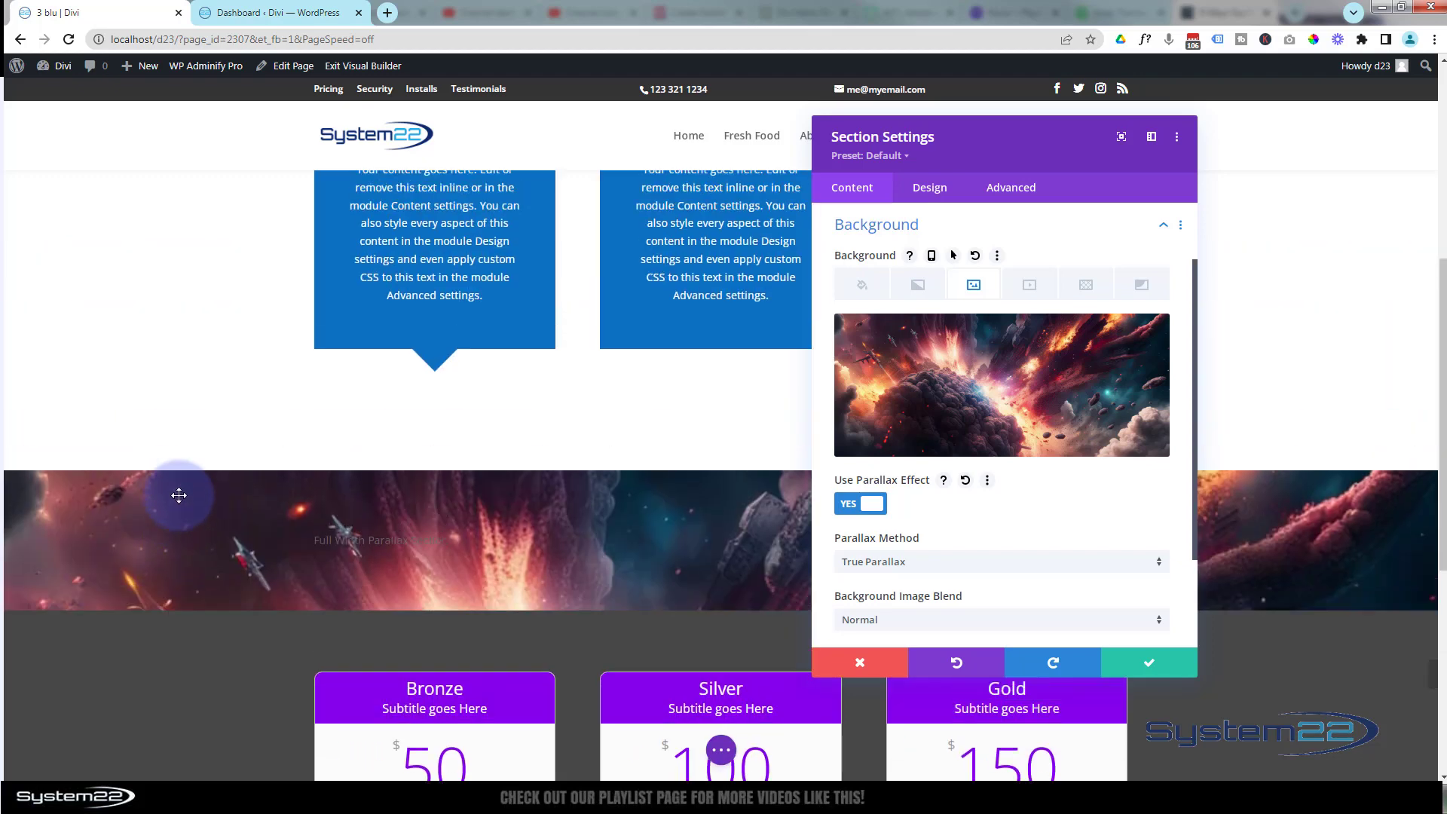
scroll(179, 495, "up", 3)
scroll(180, 487, "down", 5)
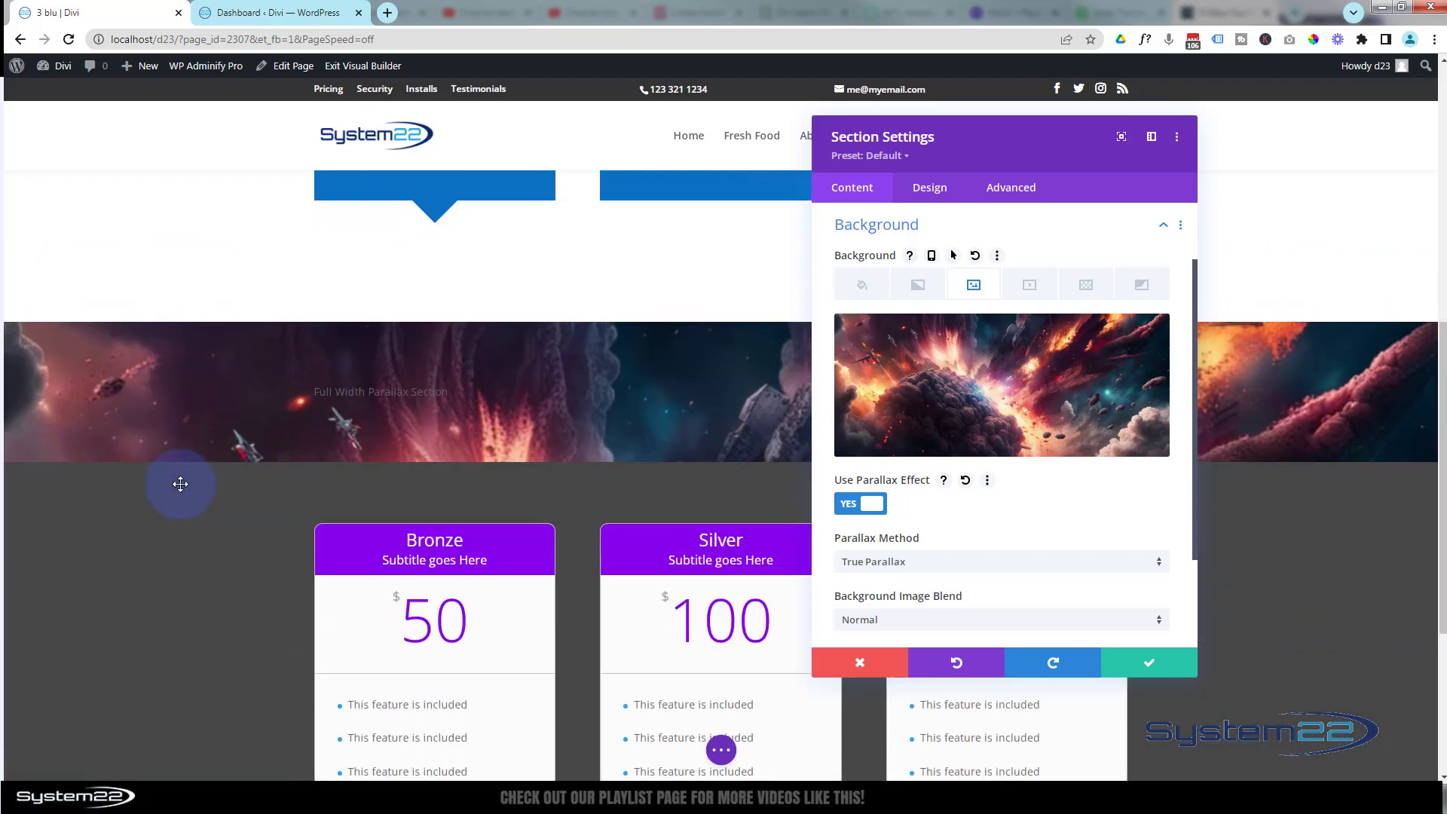
scroll(180, 484, "down", 2)
scroll(180, 484, "up", 1)
scroll(181, 484, "down", 2)
scroll(180, 484, "up", 3)
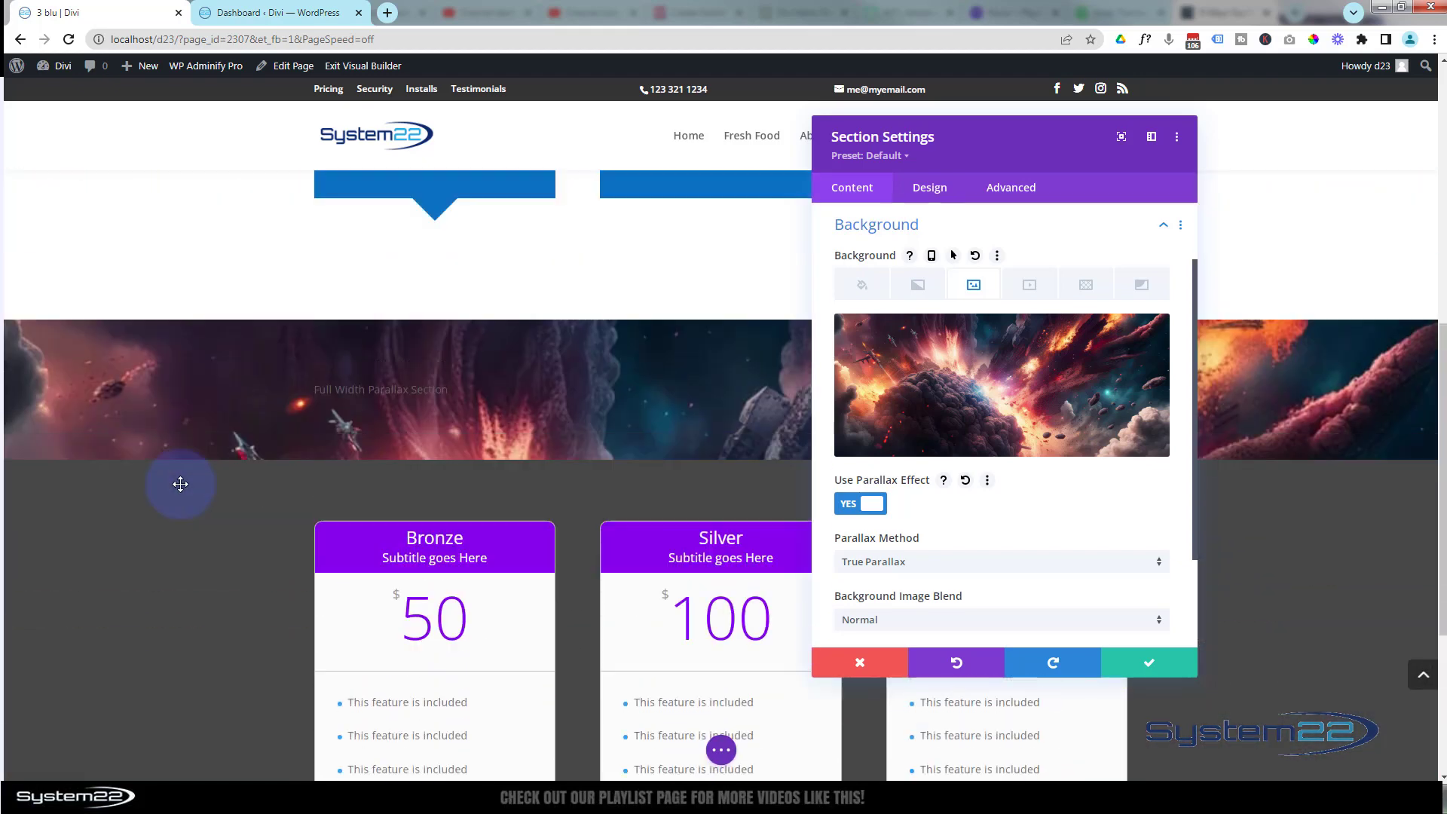
scroll(180, 484, "up", 3)
scroll(181, 484, "down", 1)
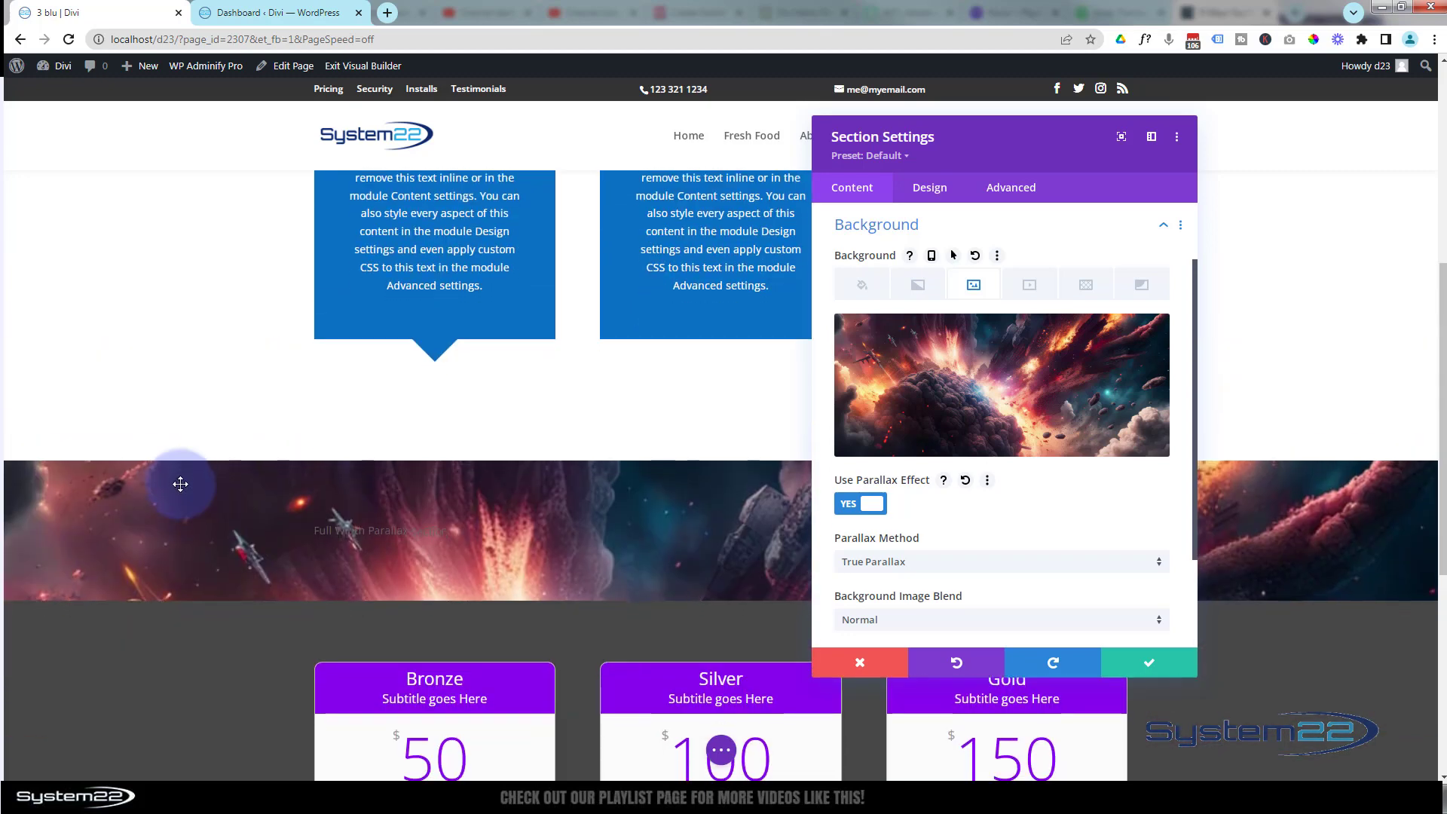
scroll(180, 484, "down", 5)
scroll(223, 477, "up", 3)
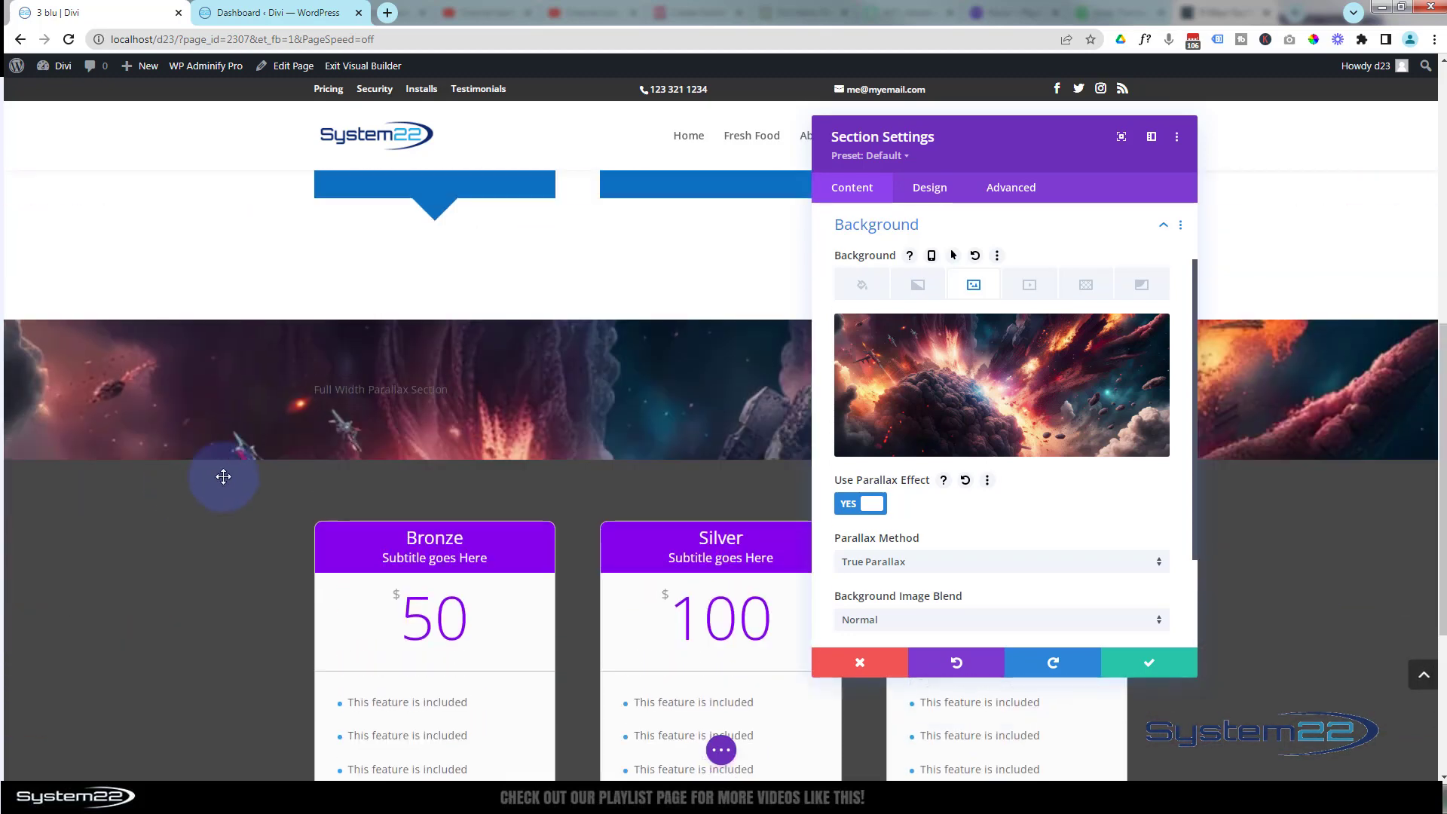
Set the section's parallax method to CSS and check how the background behaves as the page moves
left_click(1007, 564)
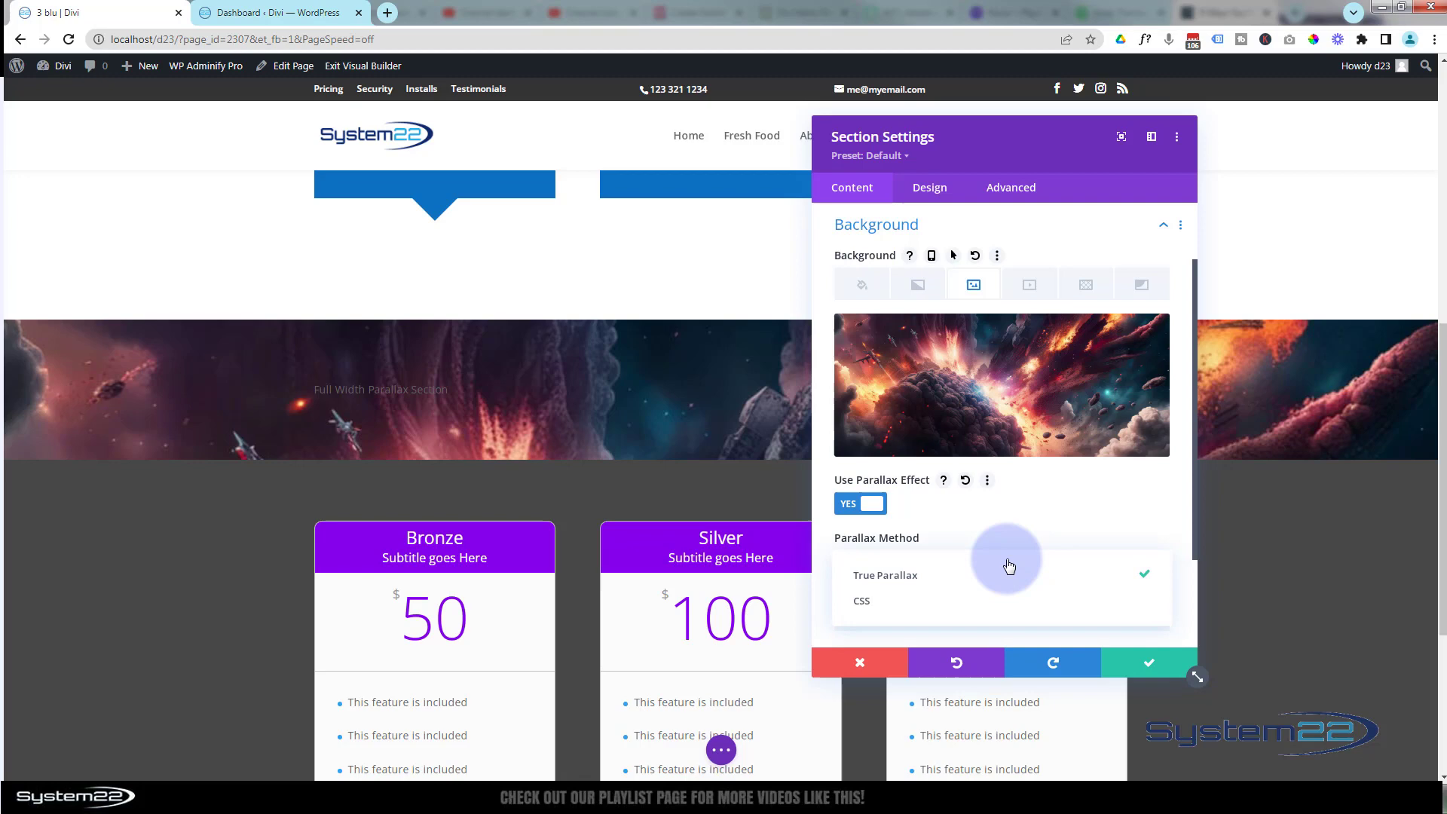
left_click(921, 603)
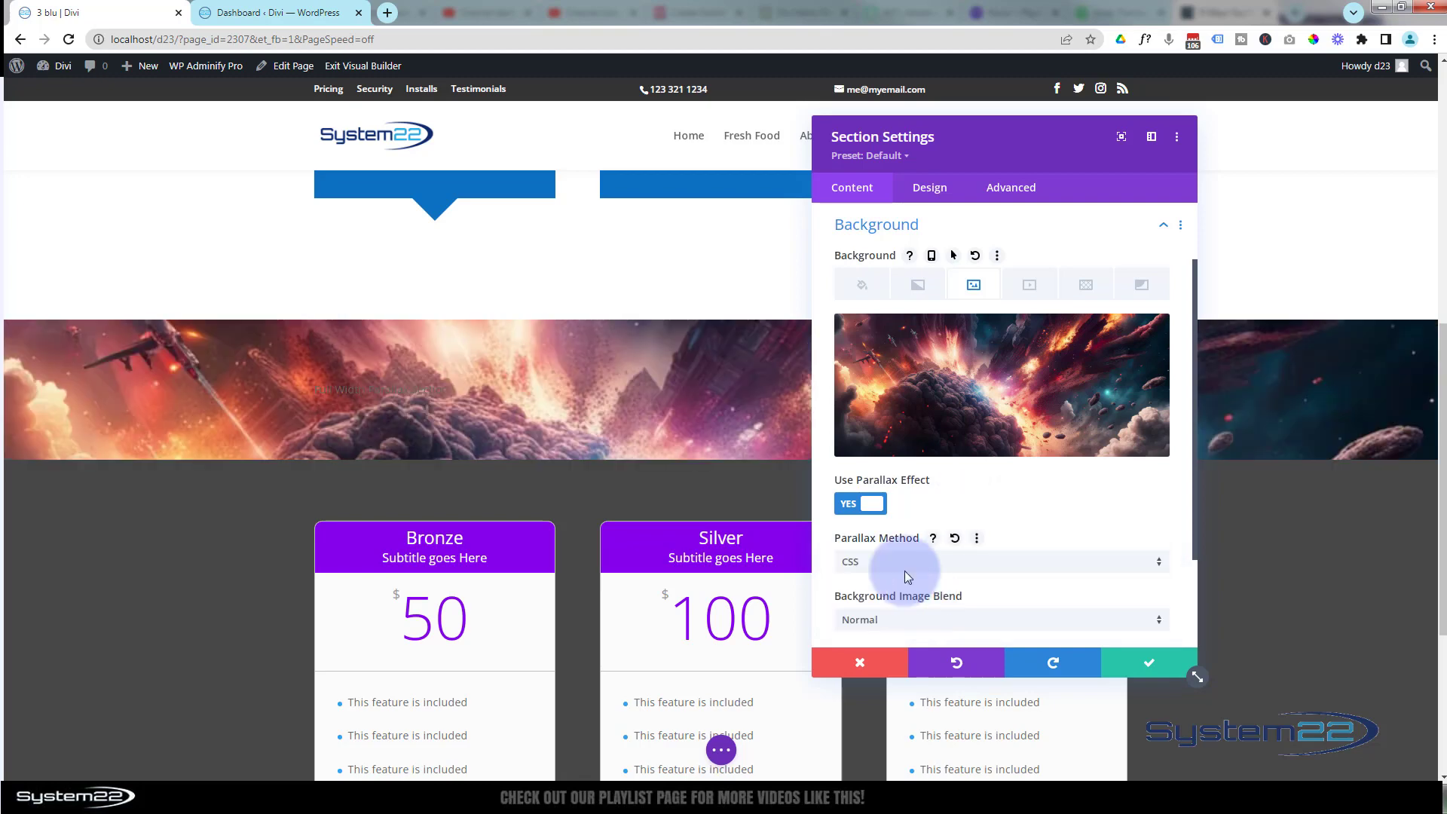
scroll(257, 398, "down", 3)
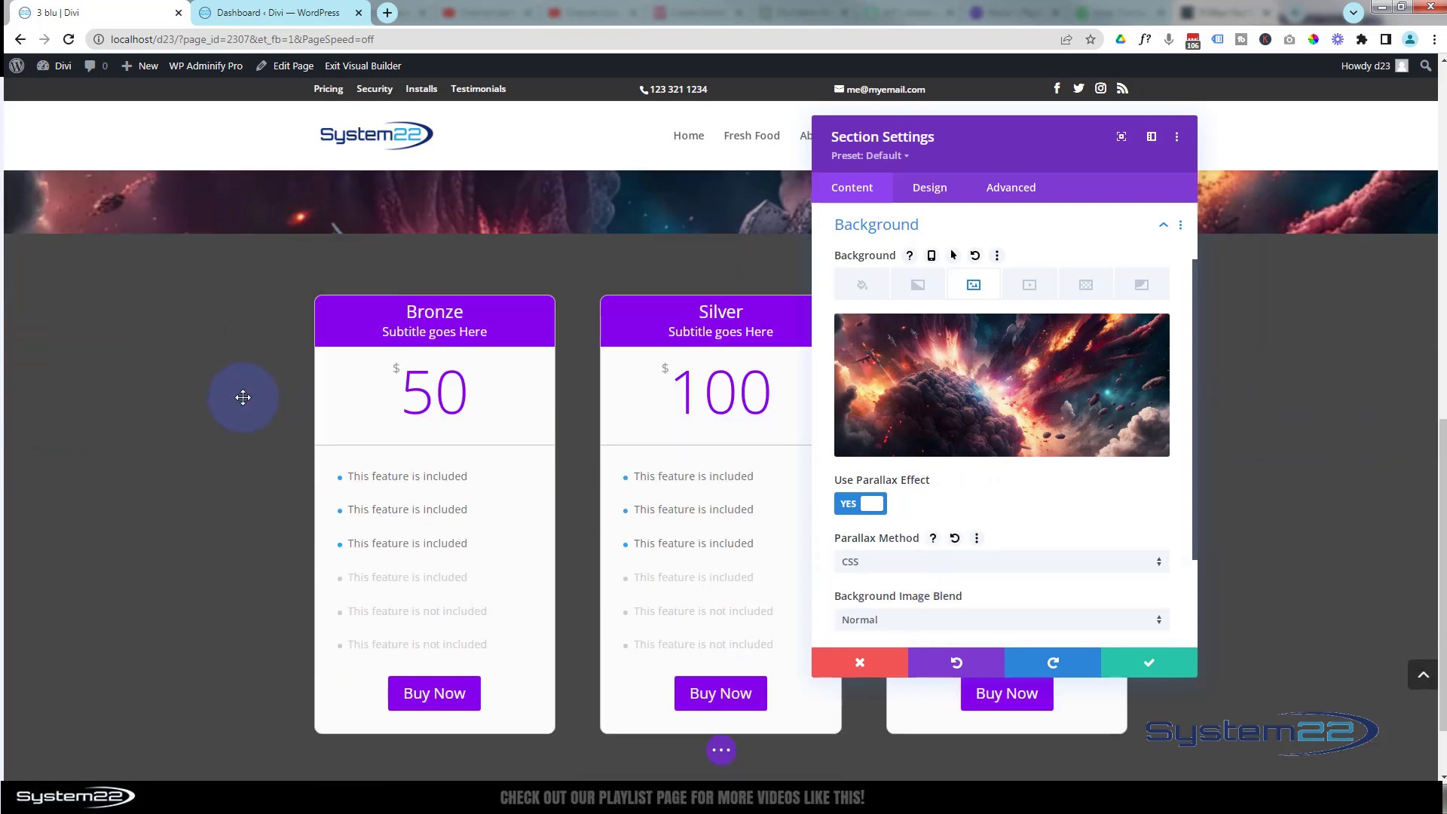
scroll(243, 398, "up", 3)
scroll(243, 398, "up", 3)
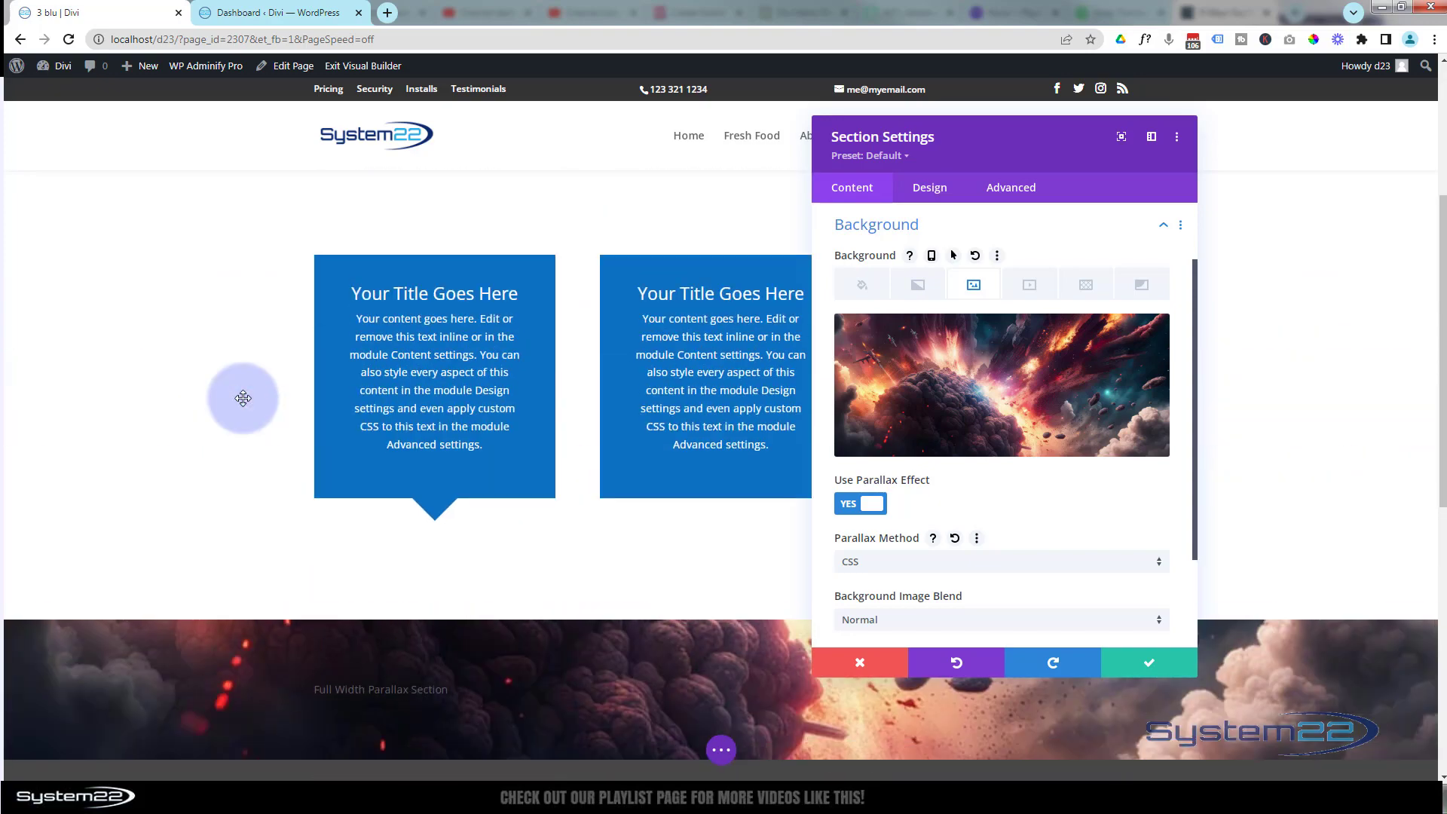
scroll(242, 398, "down", 4)
scroll(243, 398, "up", 3)
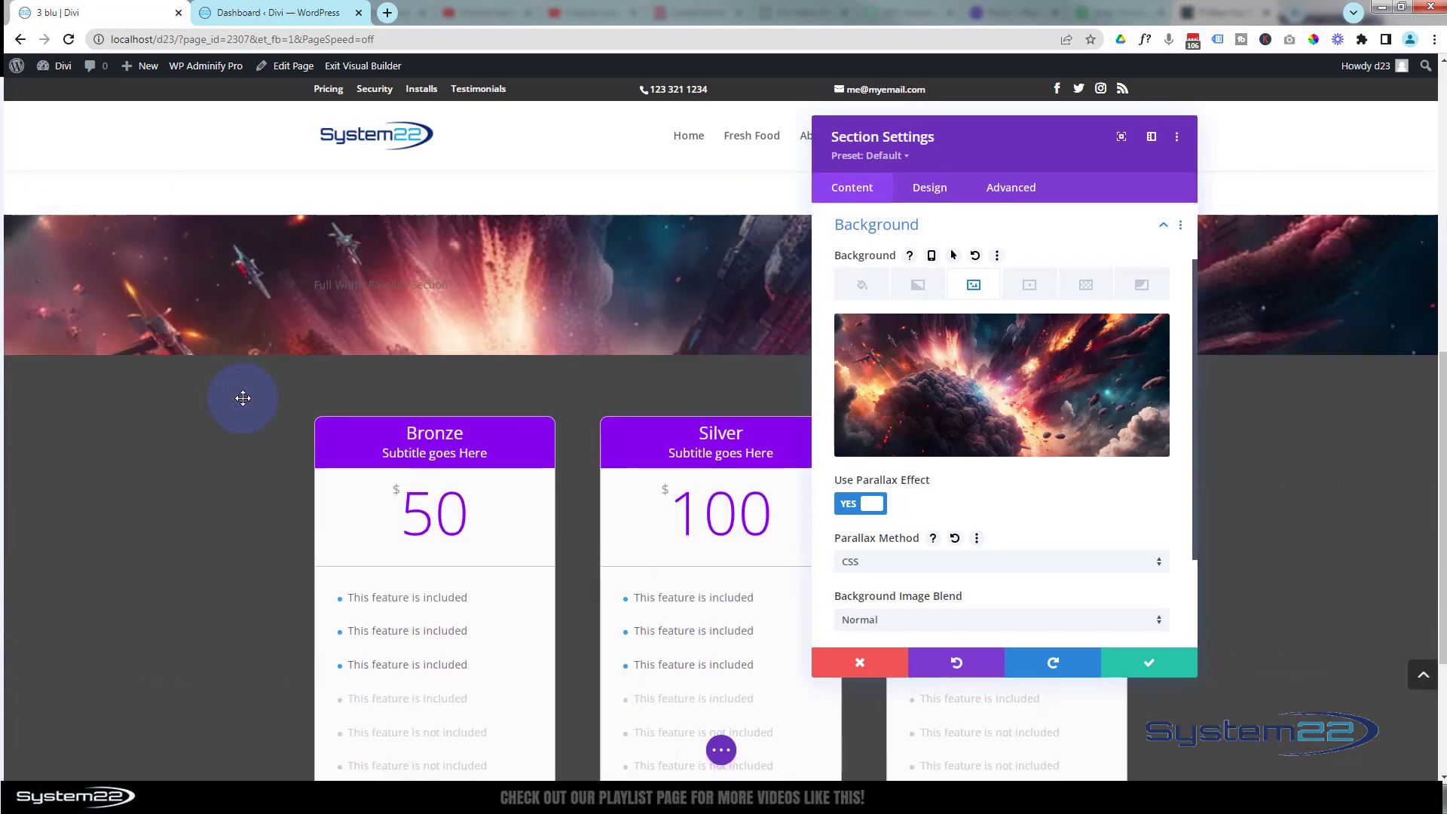
scroll(243, 398, "up", 2)
scroll(242, 398, "down", 3)
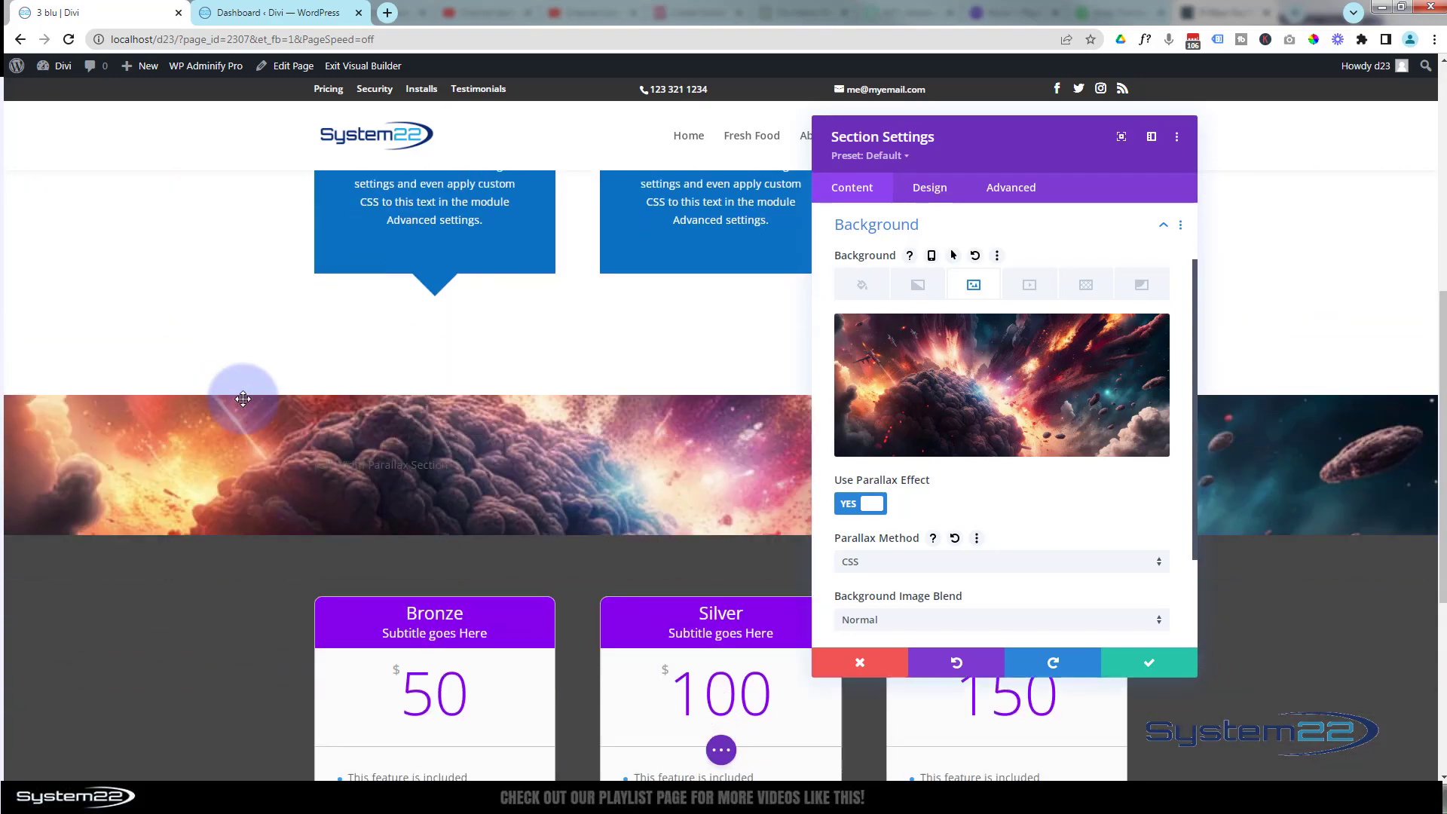
Set the section's parallax method back to True Parallax and save the section settings
scroll(243, 399, "down", 1)
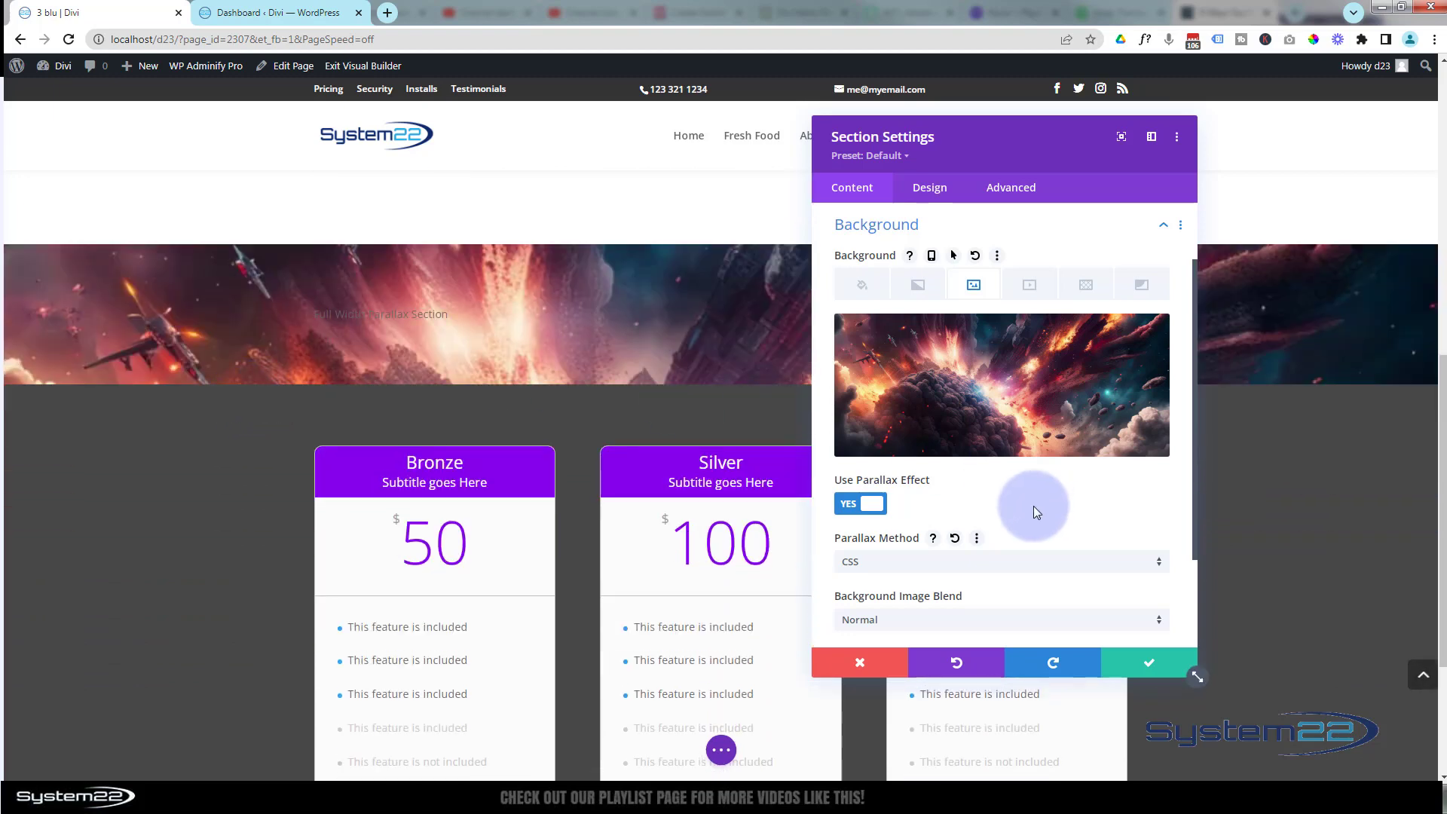
left_click(912, 563)
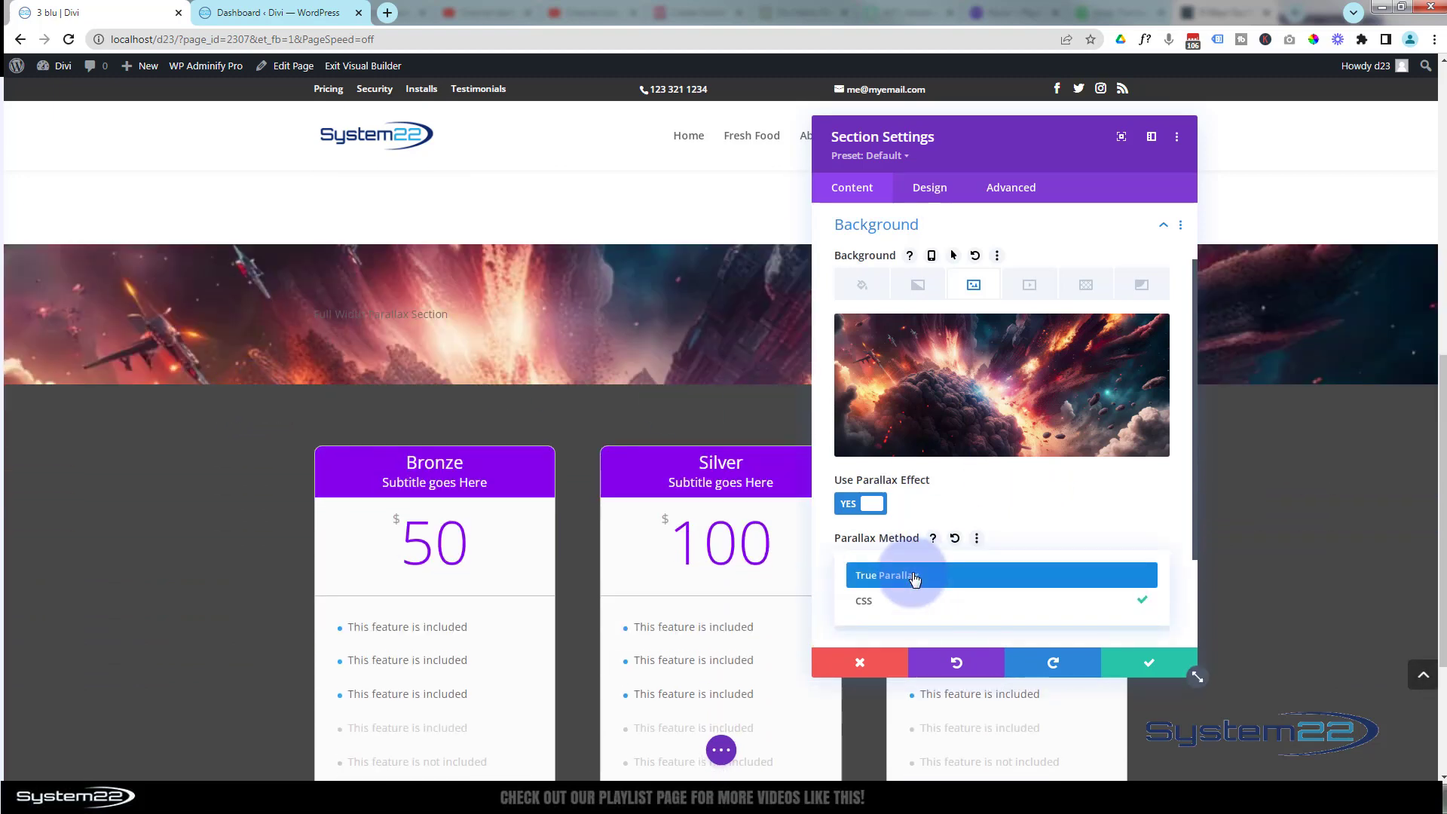
left_click(914, 576)
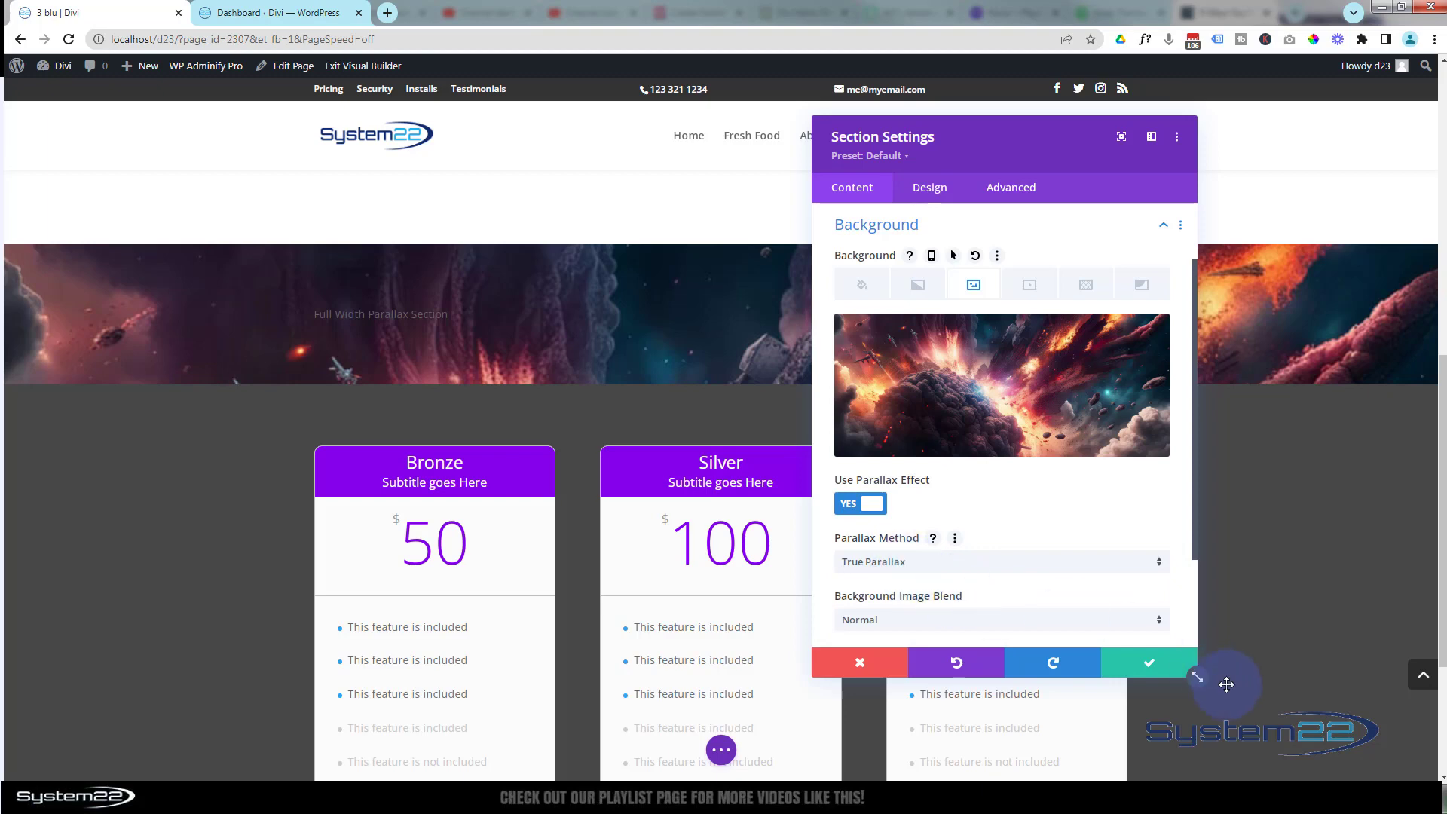
left_click(1164, 673)
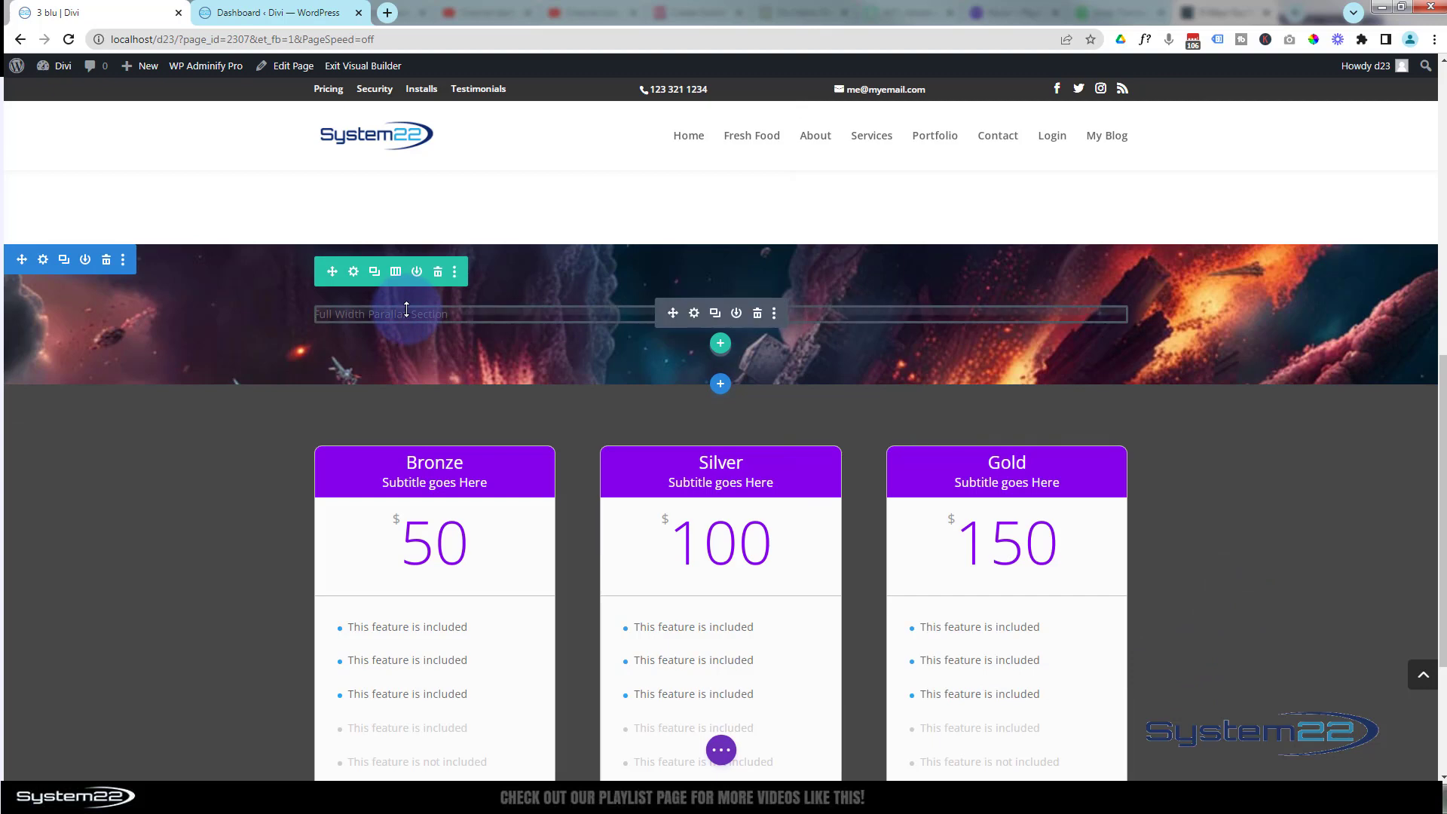
Style the text module in the parallax section as white, bold and all uppercase
left_click(694, 313)
left_click(798, 330)
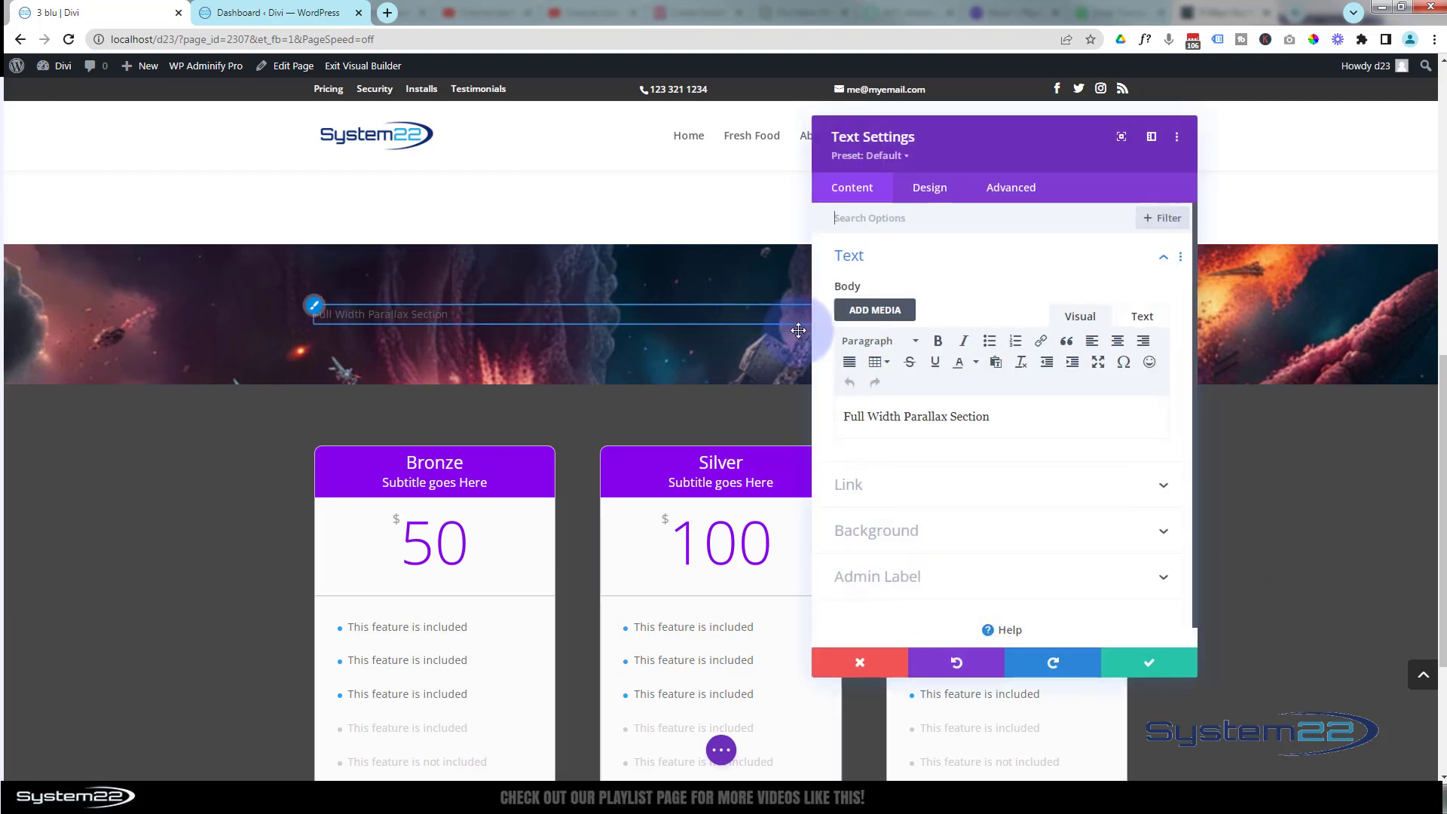
left_click(938, 193)
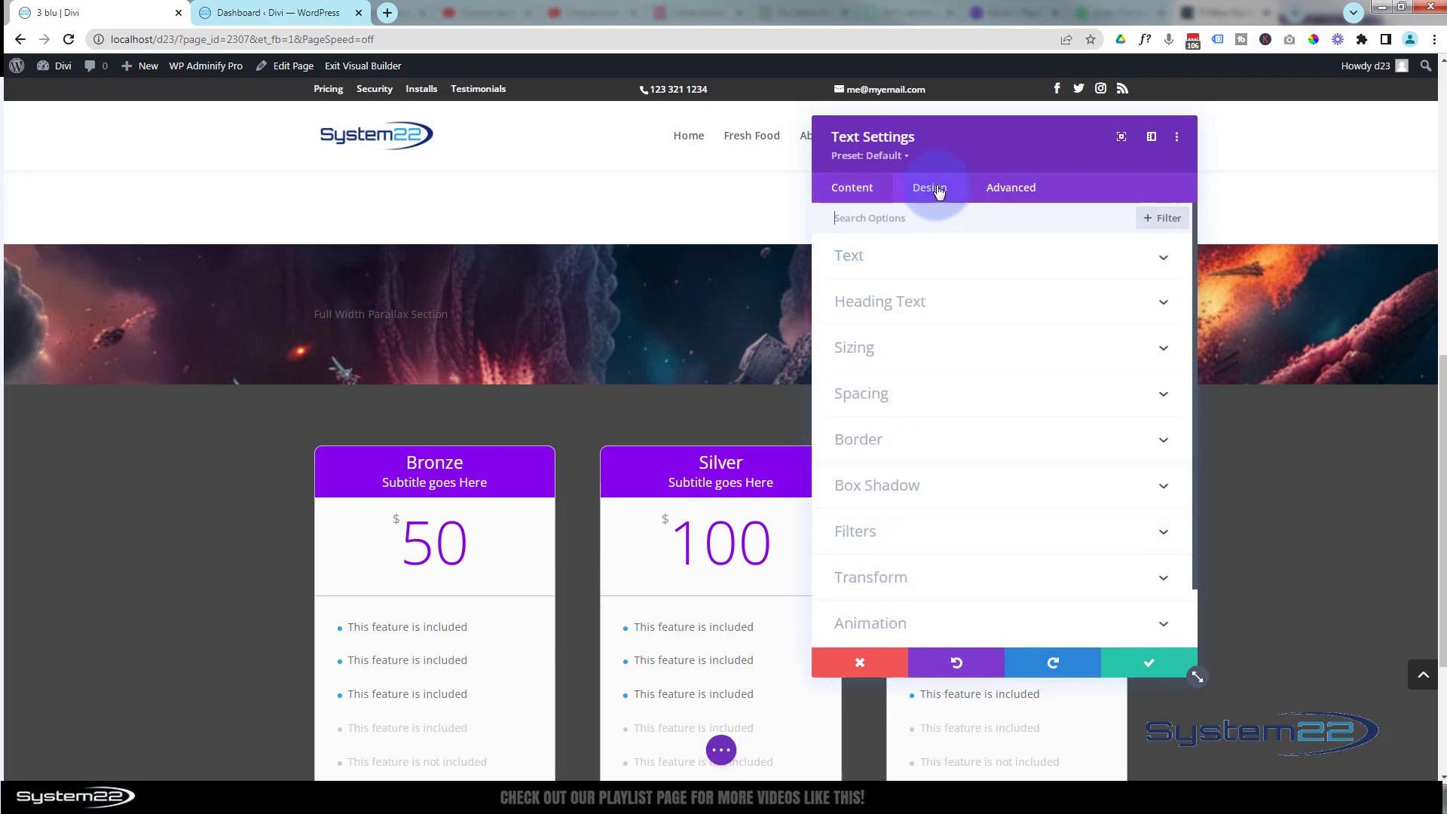
left_click(927, 267)
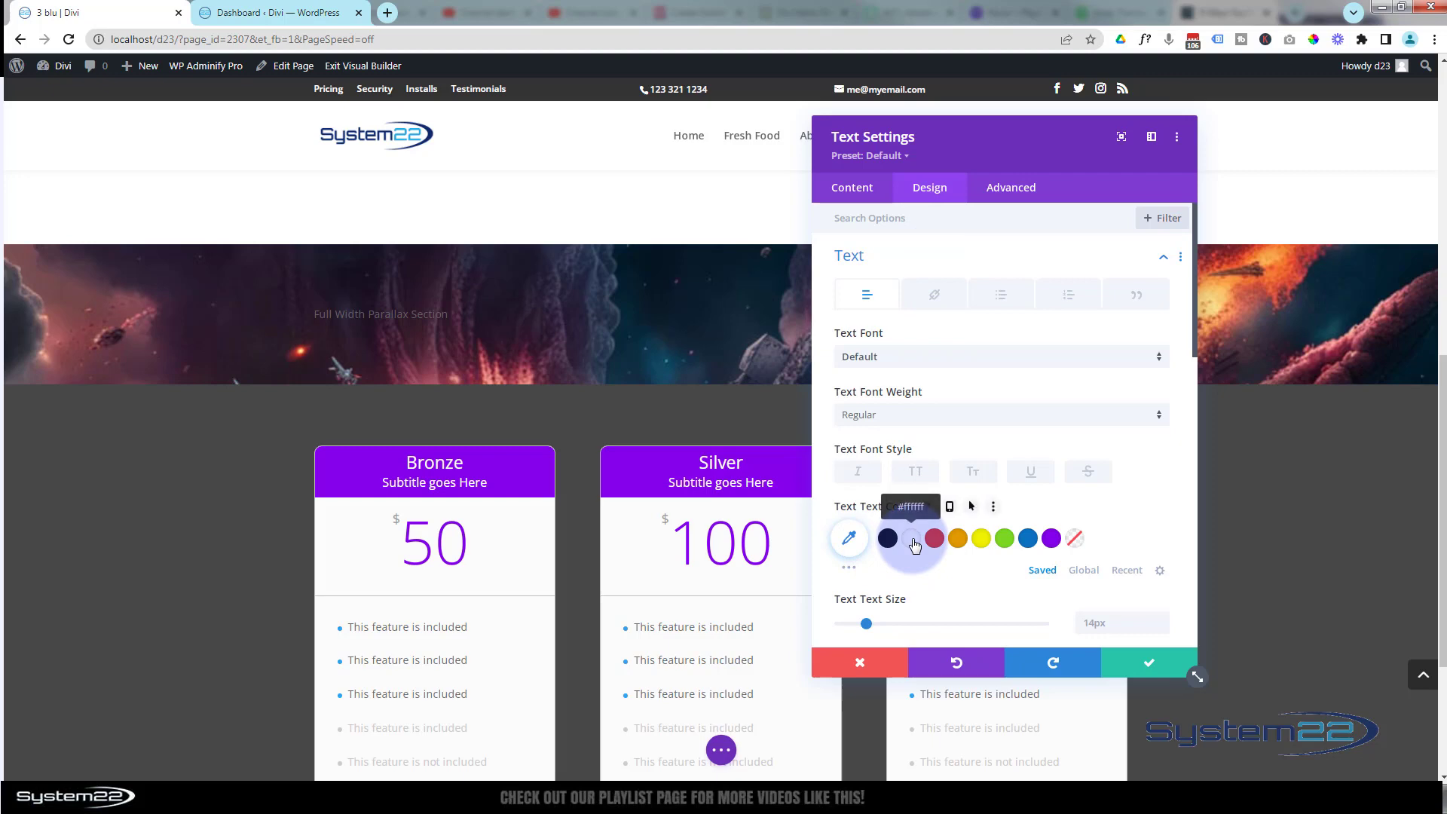
left_click(902, 416)
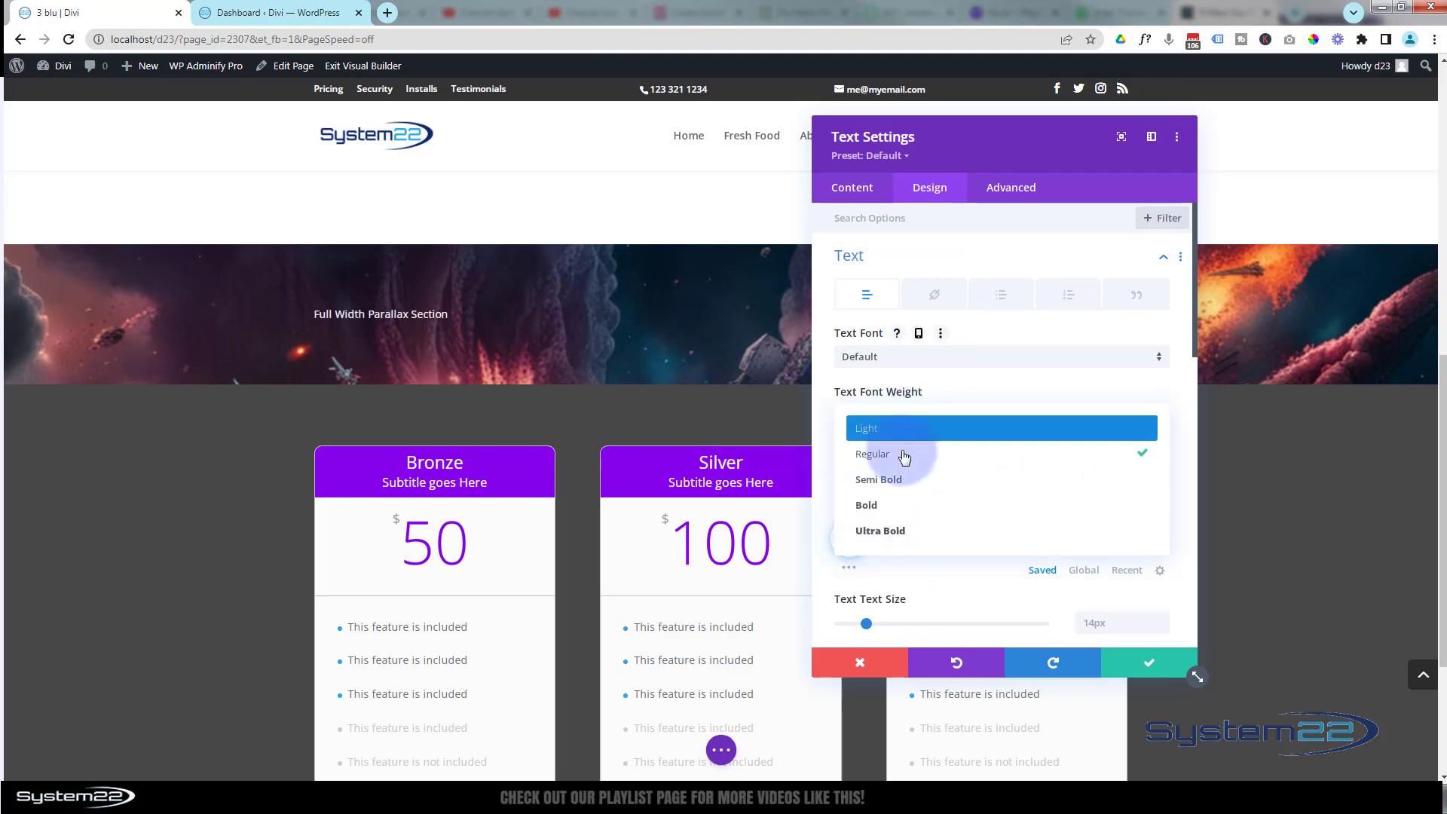
left_click(905, 507)
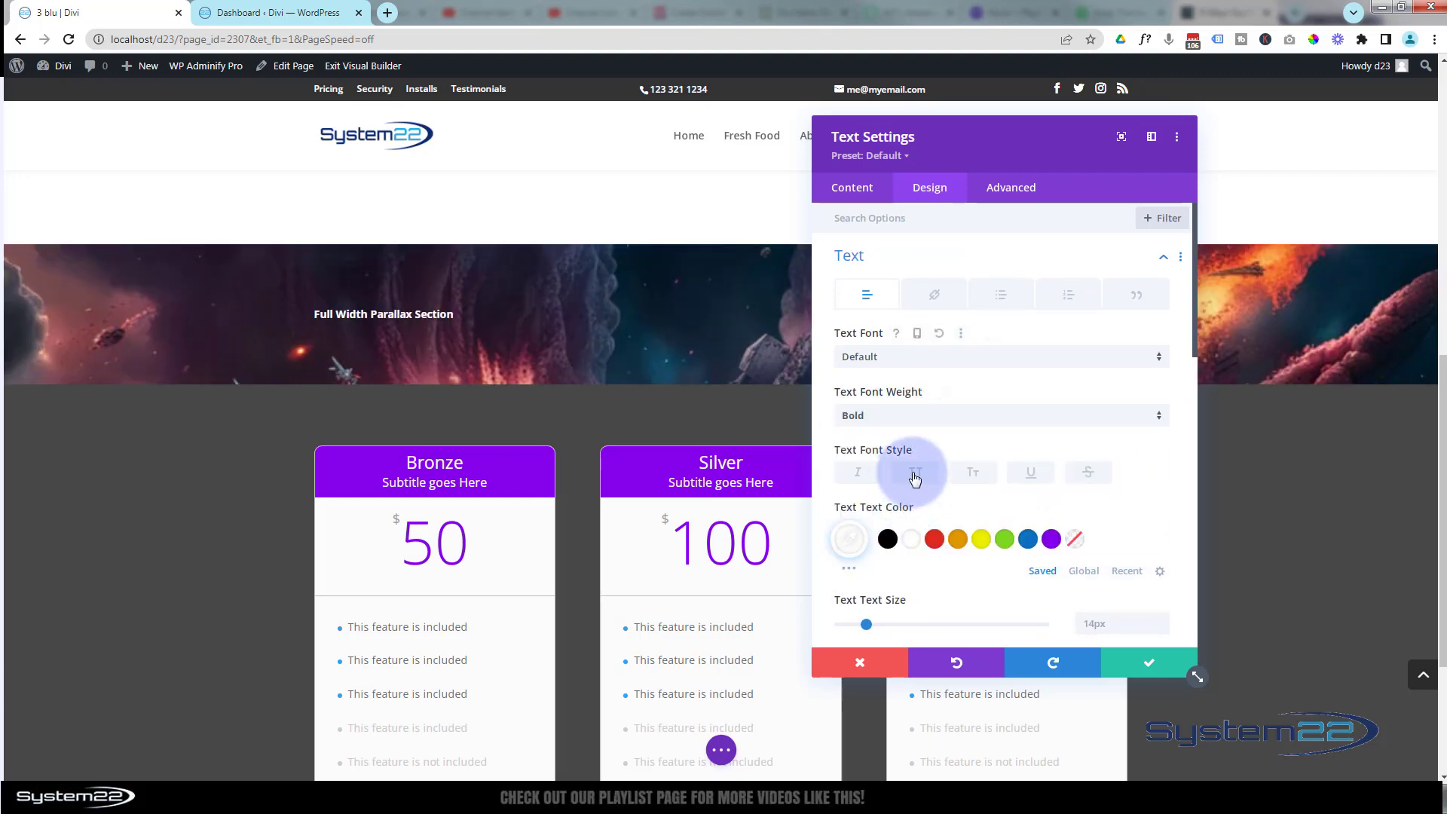
left_click(914, 475)
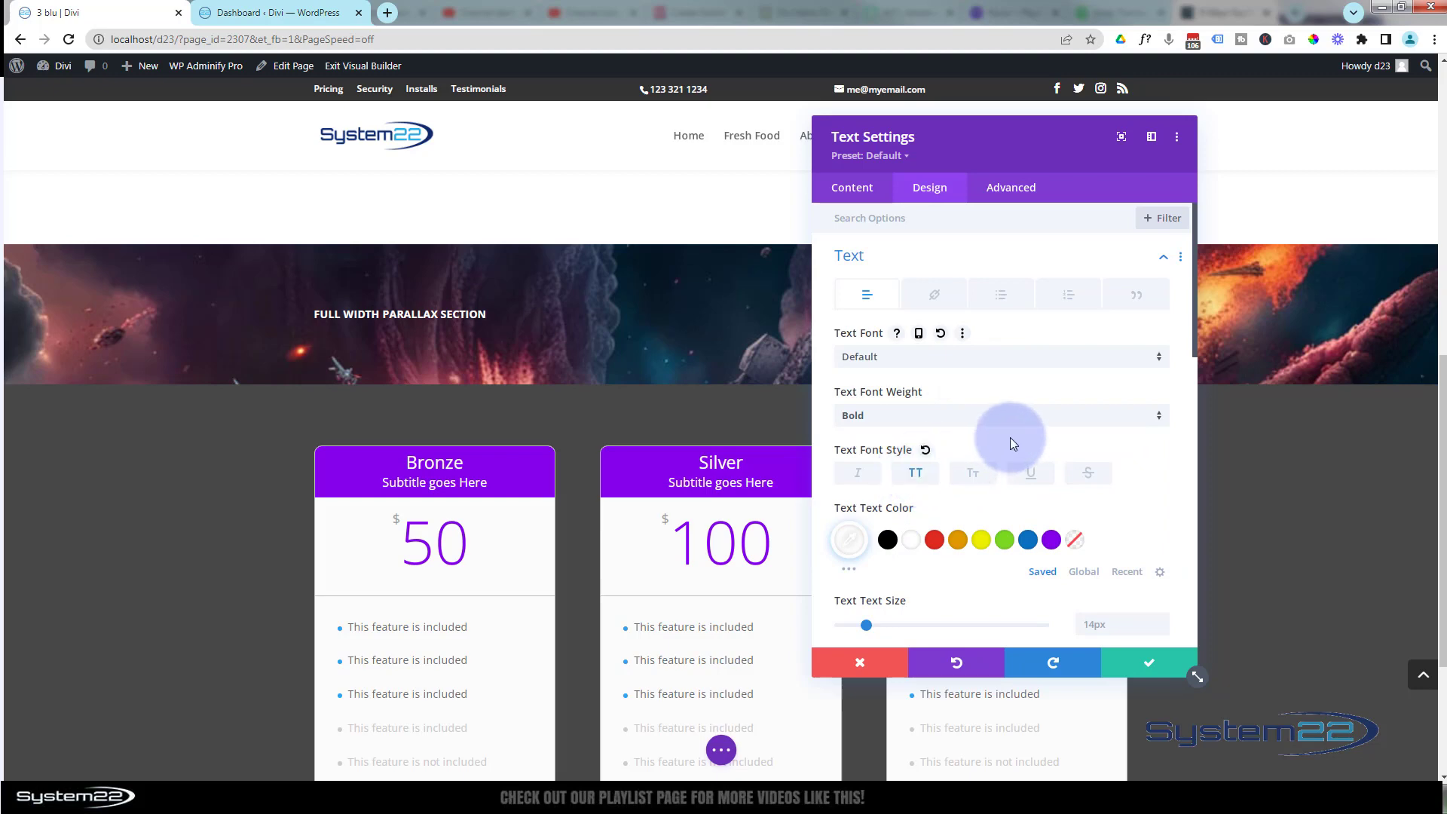
Enlarge the parallax section's text to 46px and move the settings window clear of it
scroll(1010, 437, "down", 1)
scroll(1010, 438, "down", 2)
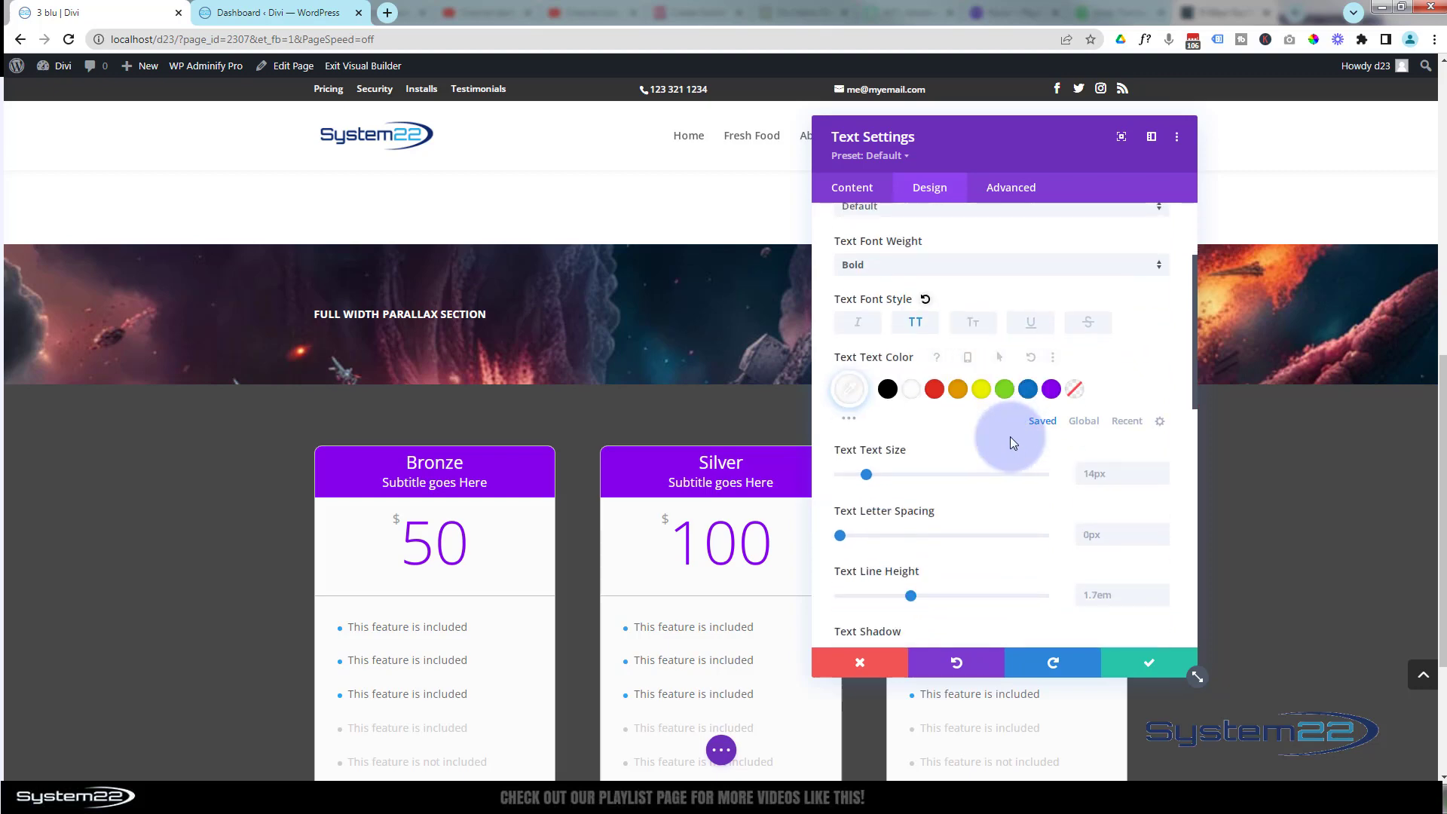
left_click_drag(866, 399, 933, 395)
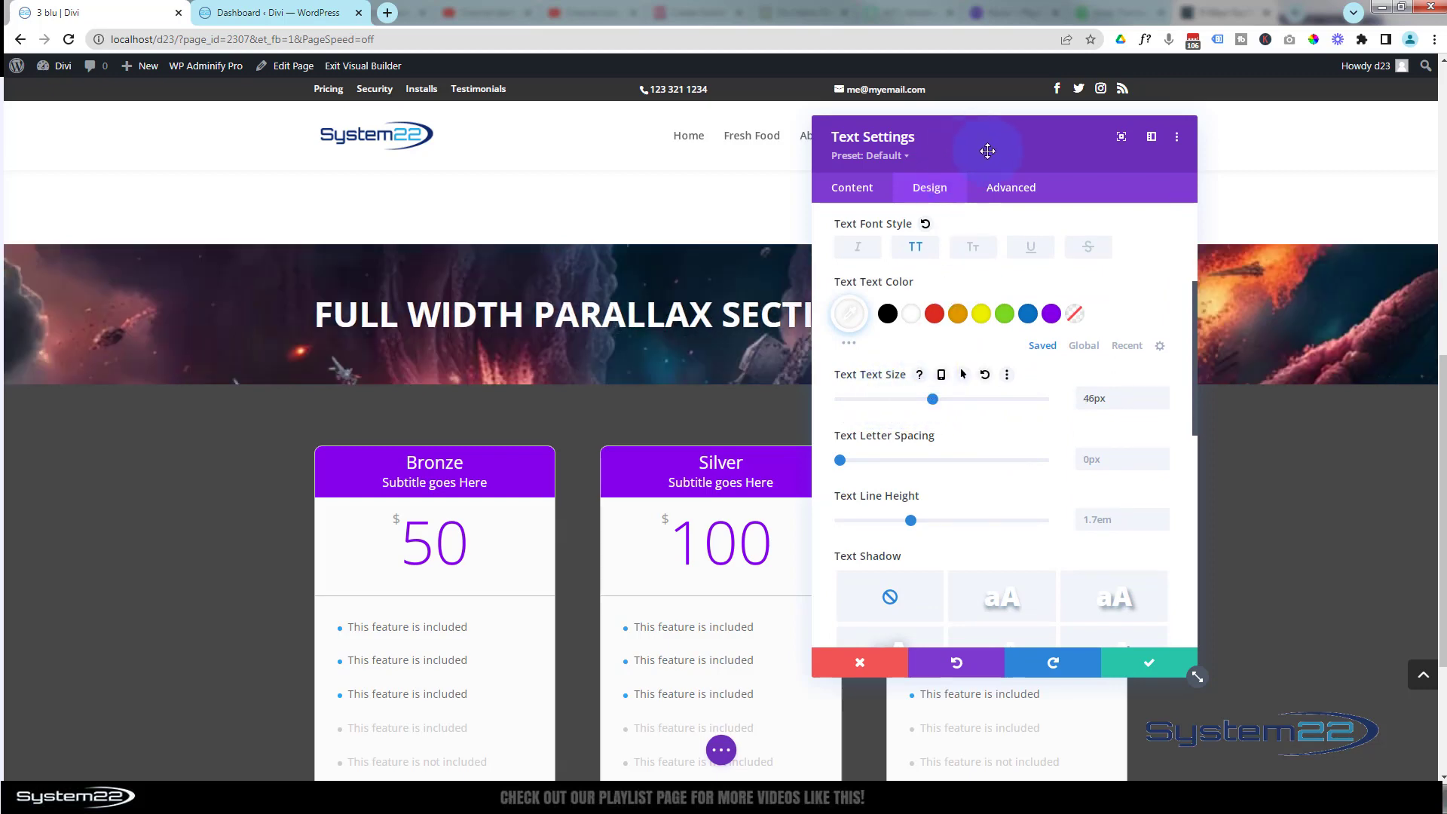
left_click_drag(984, 147, 1188, 152)
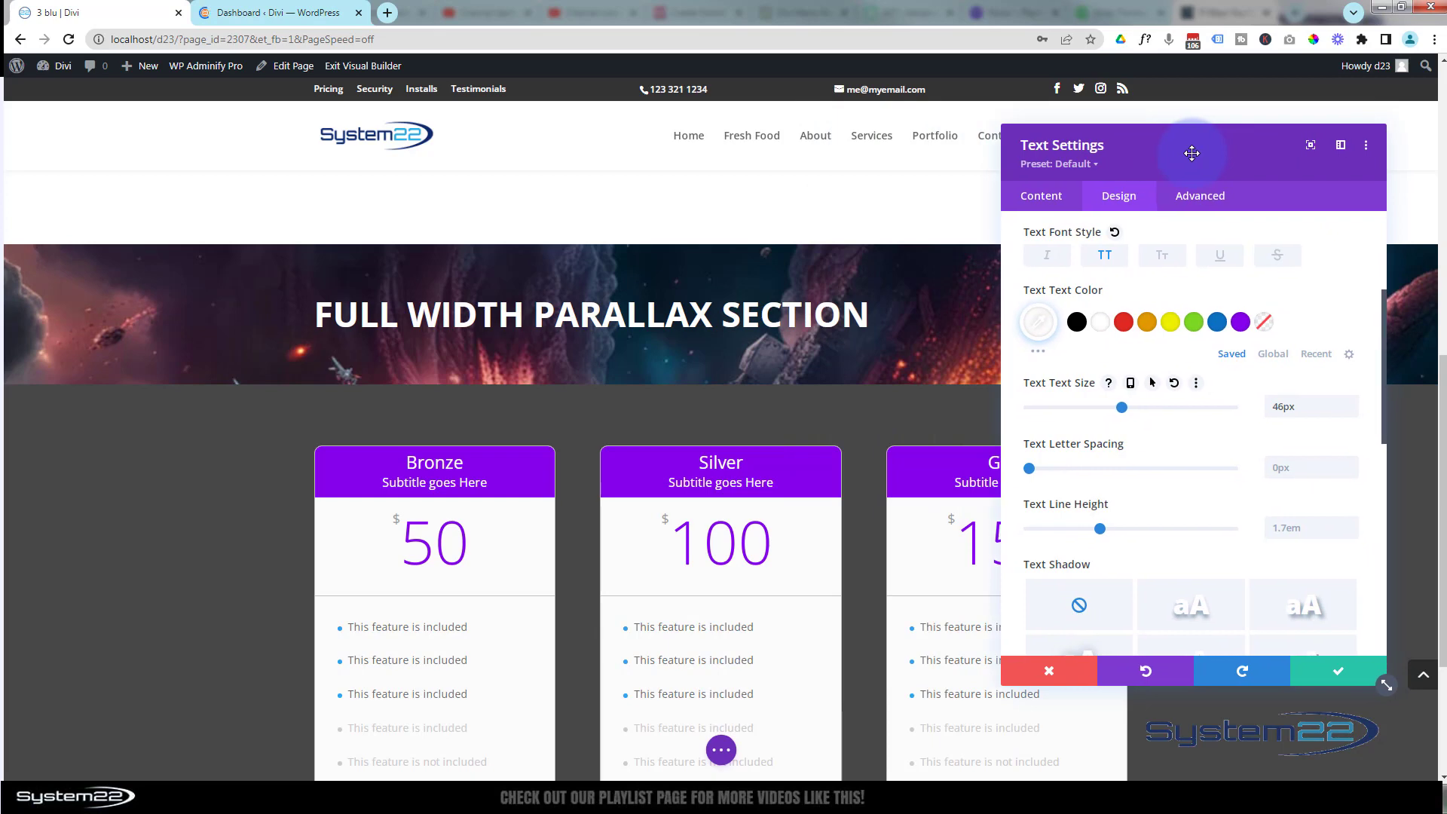
Center the section's heading text, apply the first text shadow style and save the text settings
scroll(1218, 369, "down", 2)
scroll(1219, 368, "down", 2)
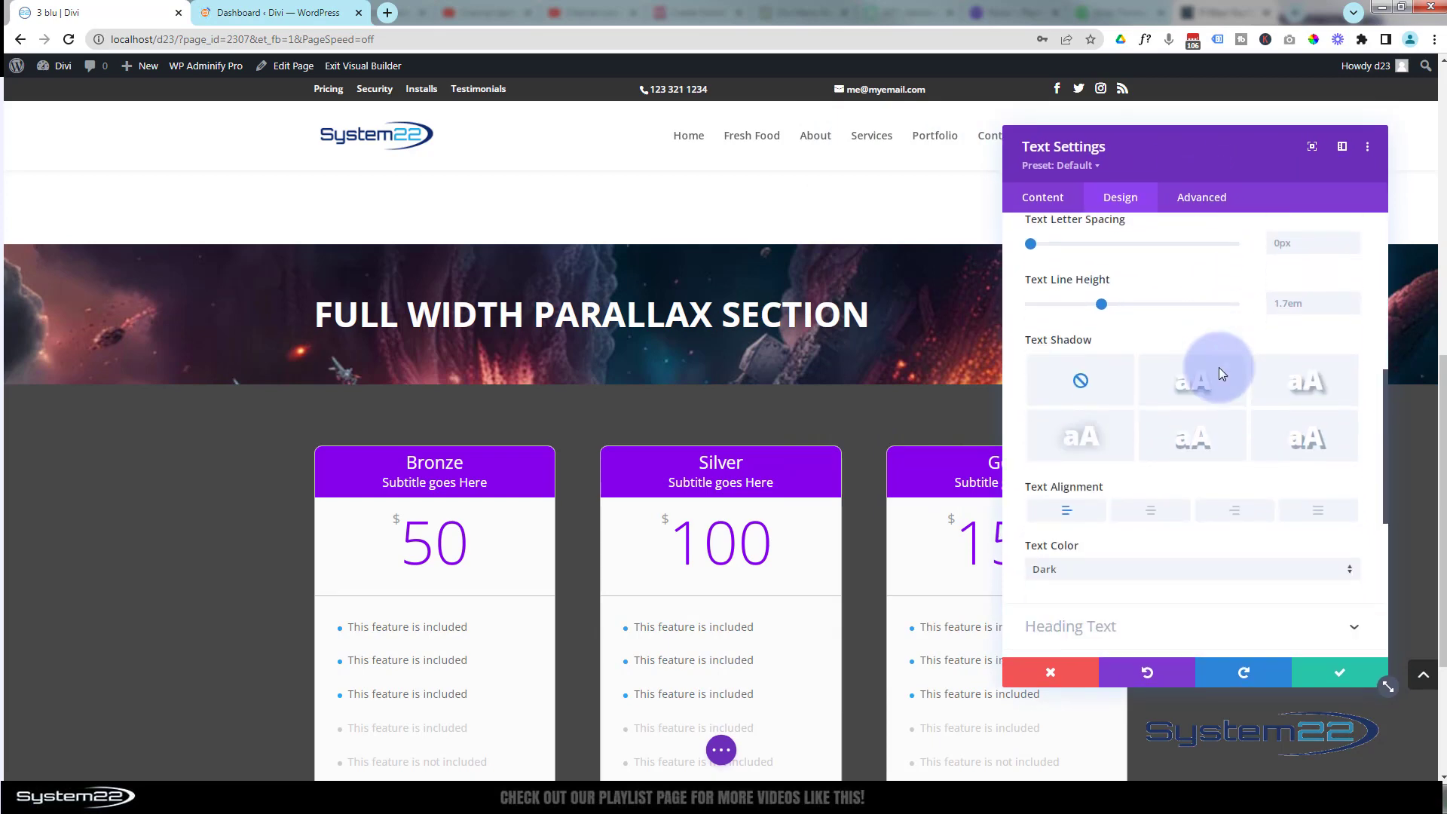
left_click(1151, 436)
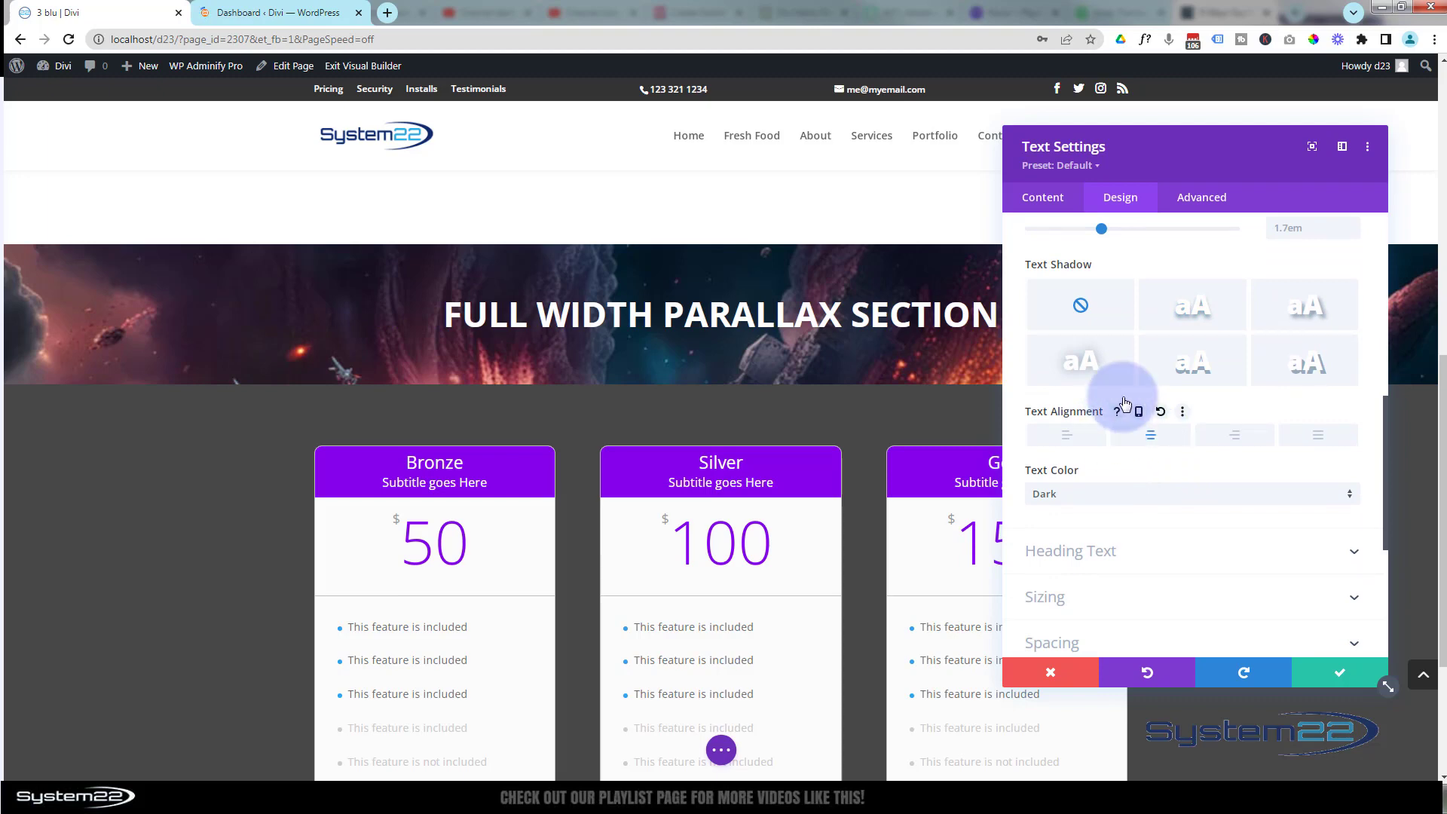
left_click(1189, 307)
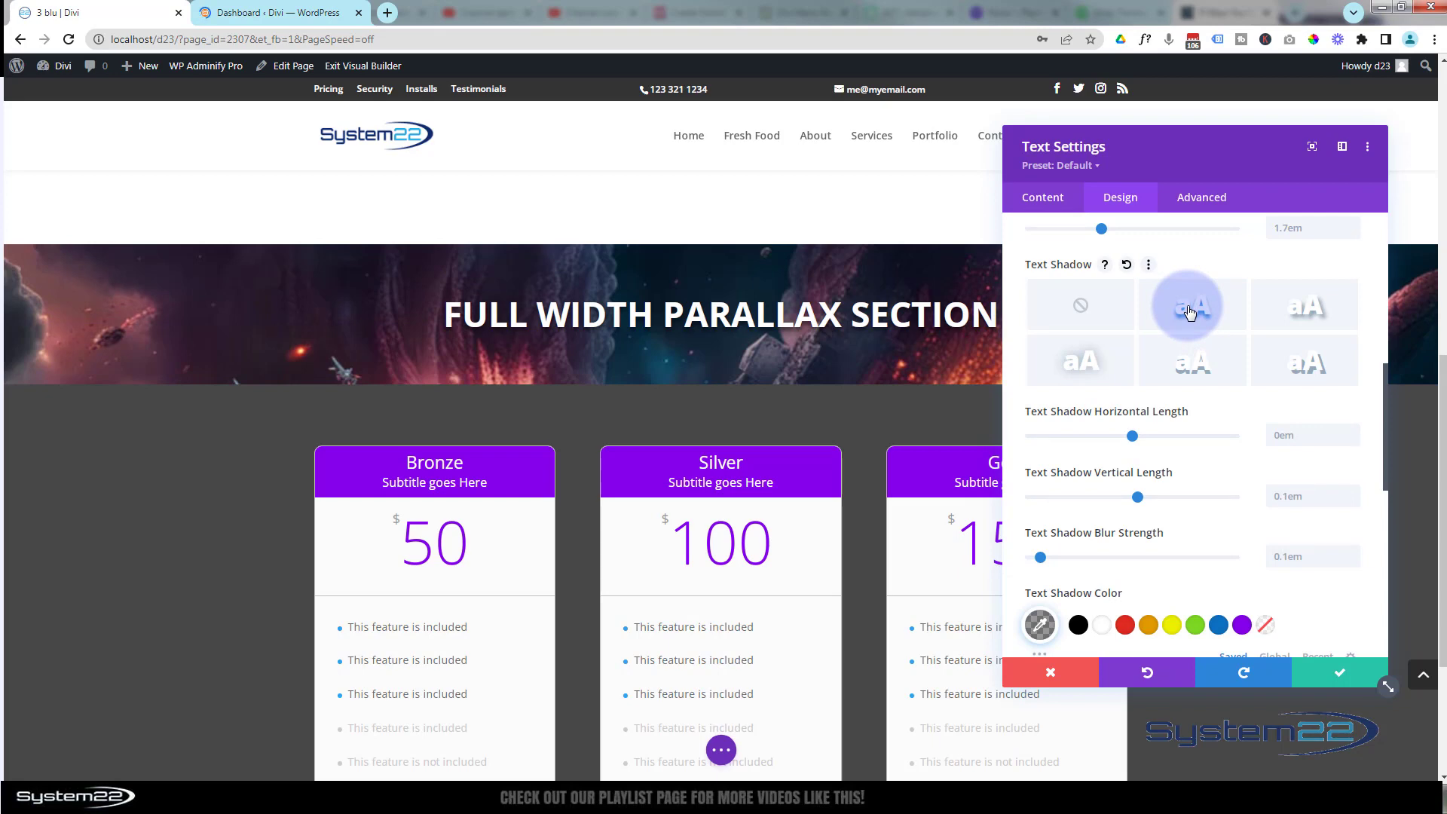
left_click(1338, 673)
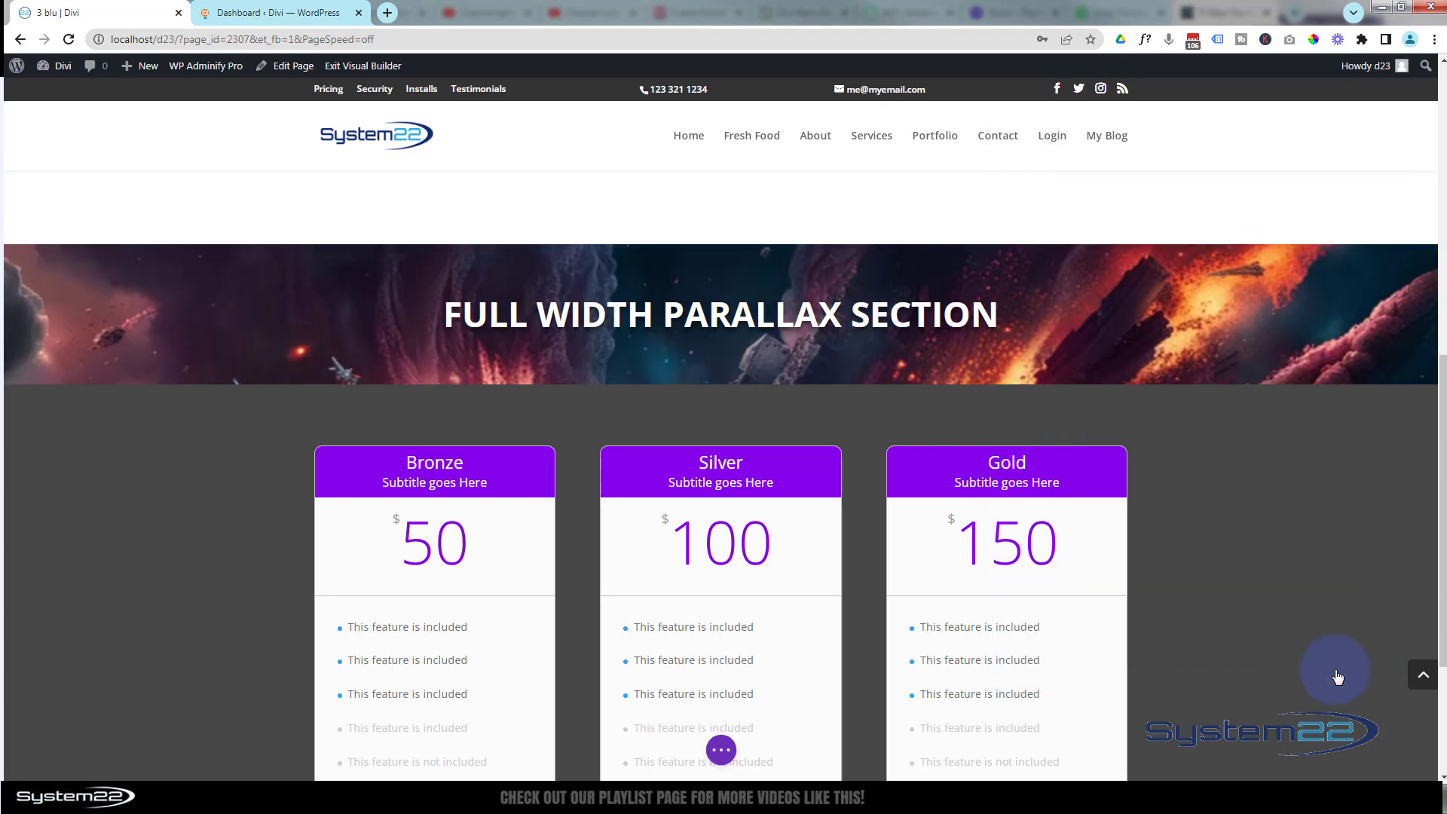
Insert a row of three equal columns beneath the heading in the parallax section
left_click(732, 303)
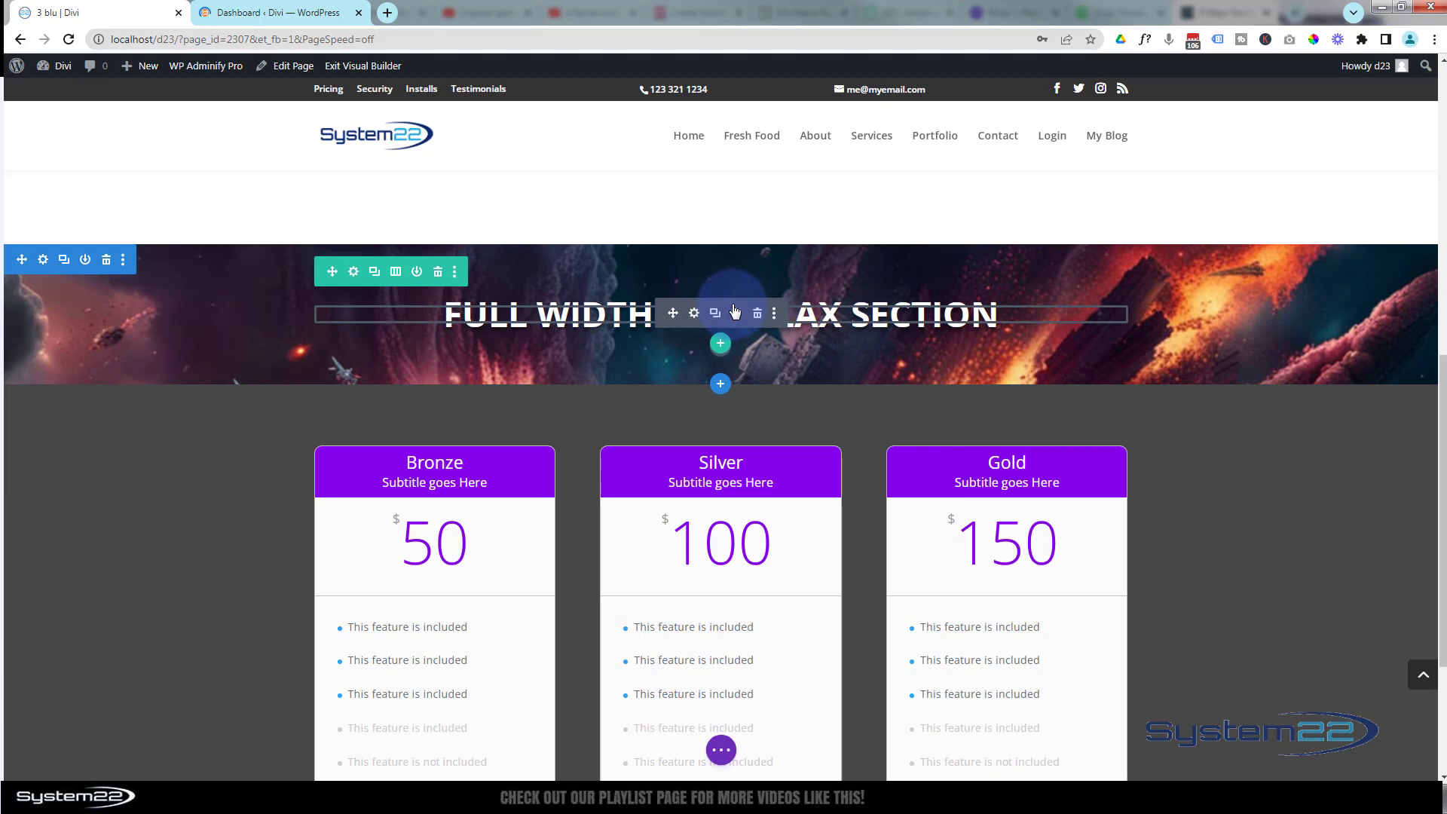
left_click(721, 346)
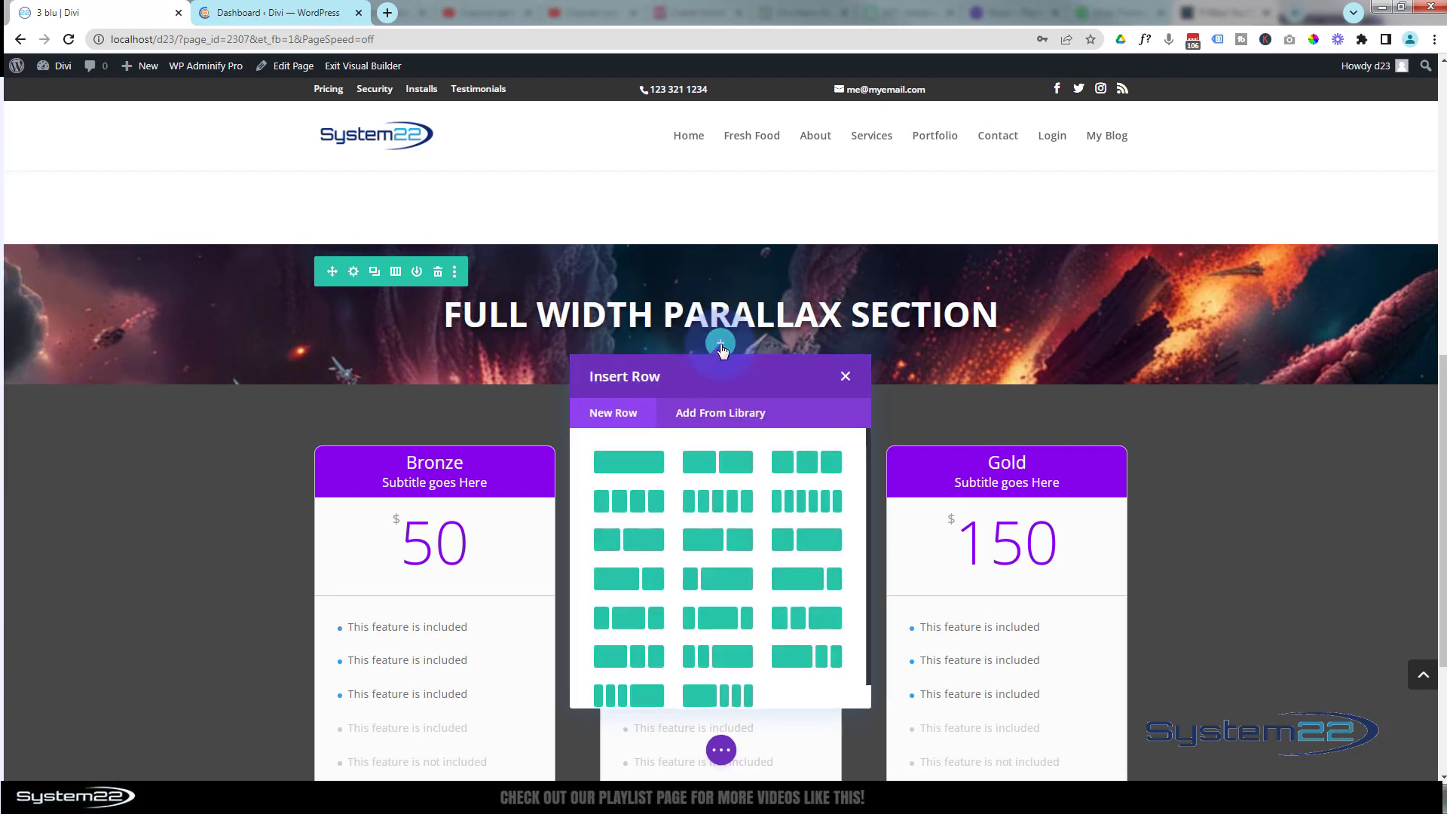
left_click(807, 463)
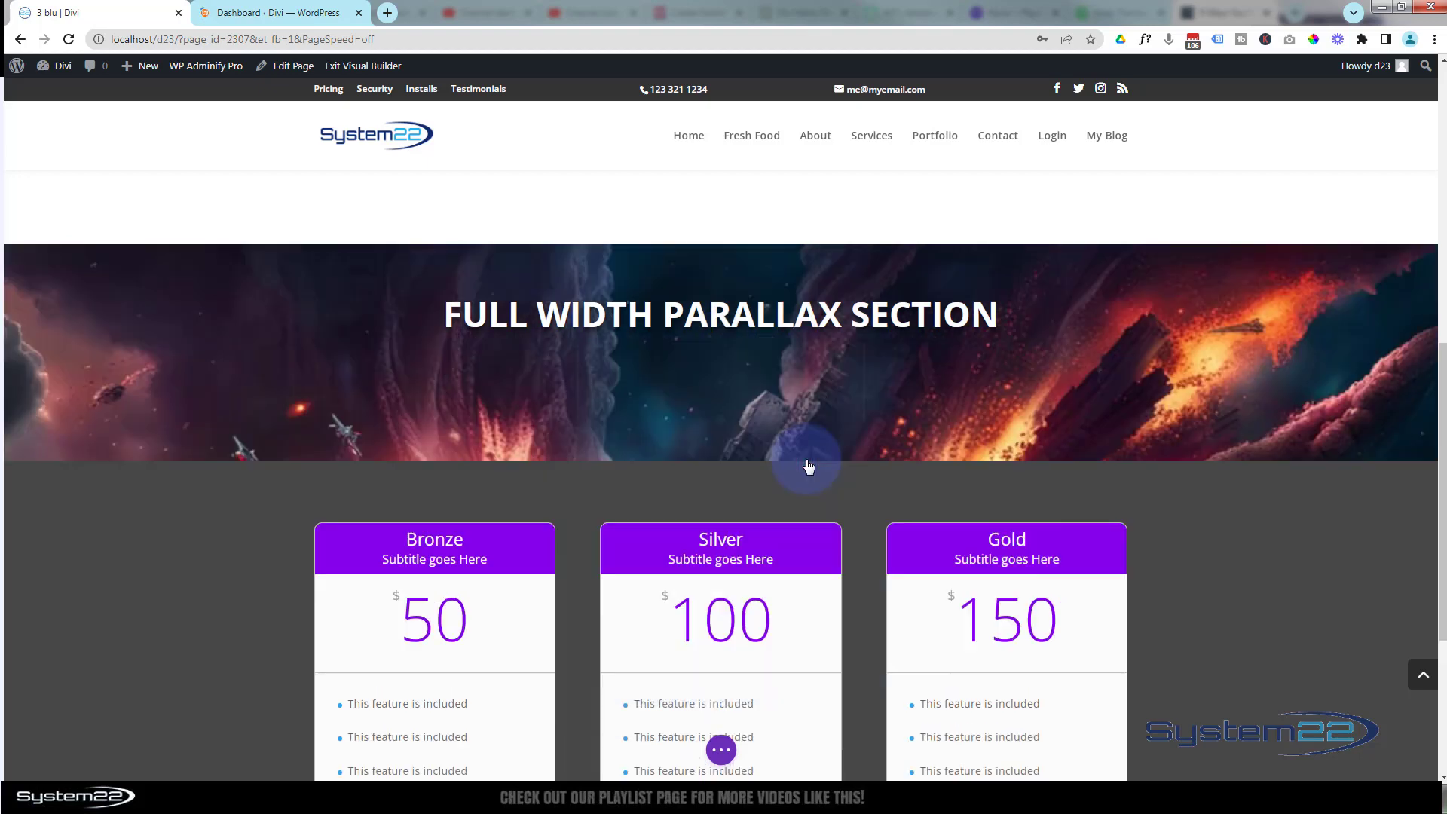
Add an Image module to the row's first column with the armoured robot picture from the media library
scroll(512, 535, "down", 4)
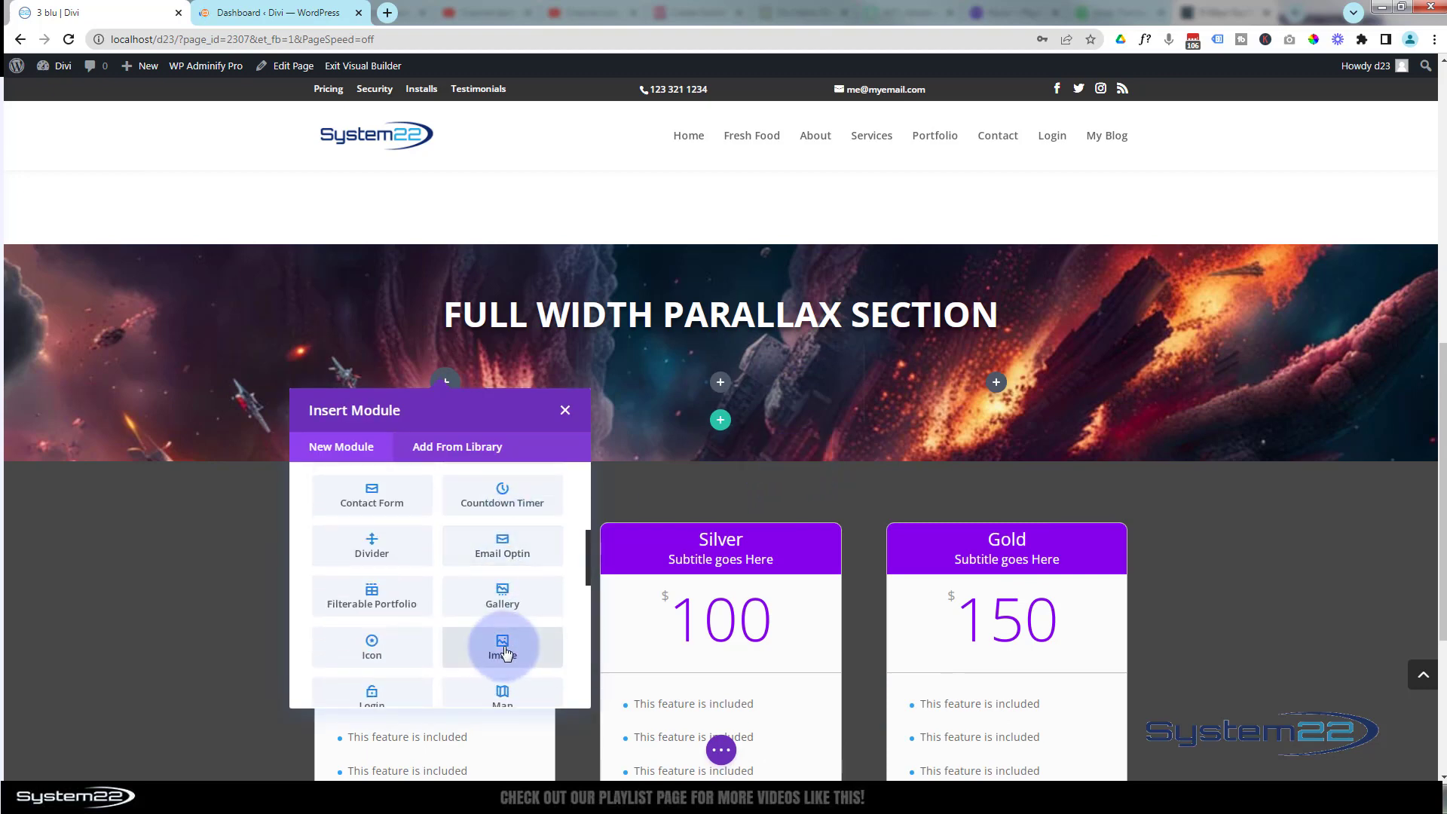
left_click(502, 648)
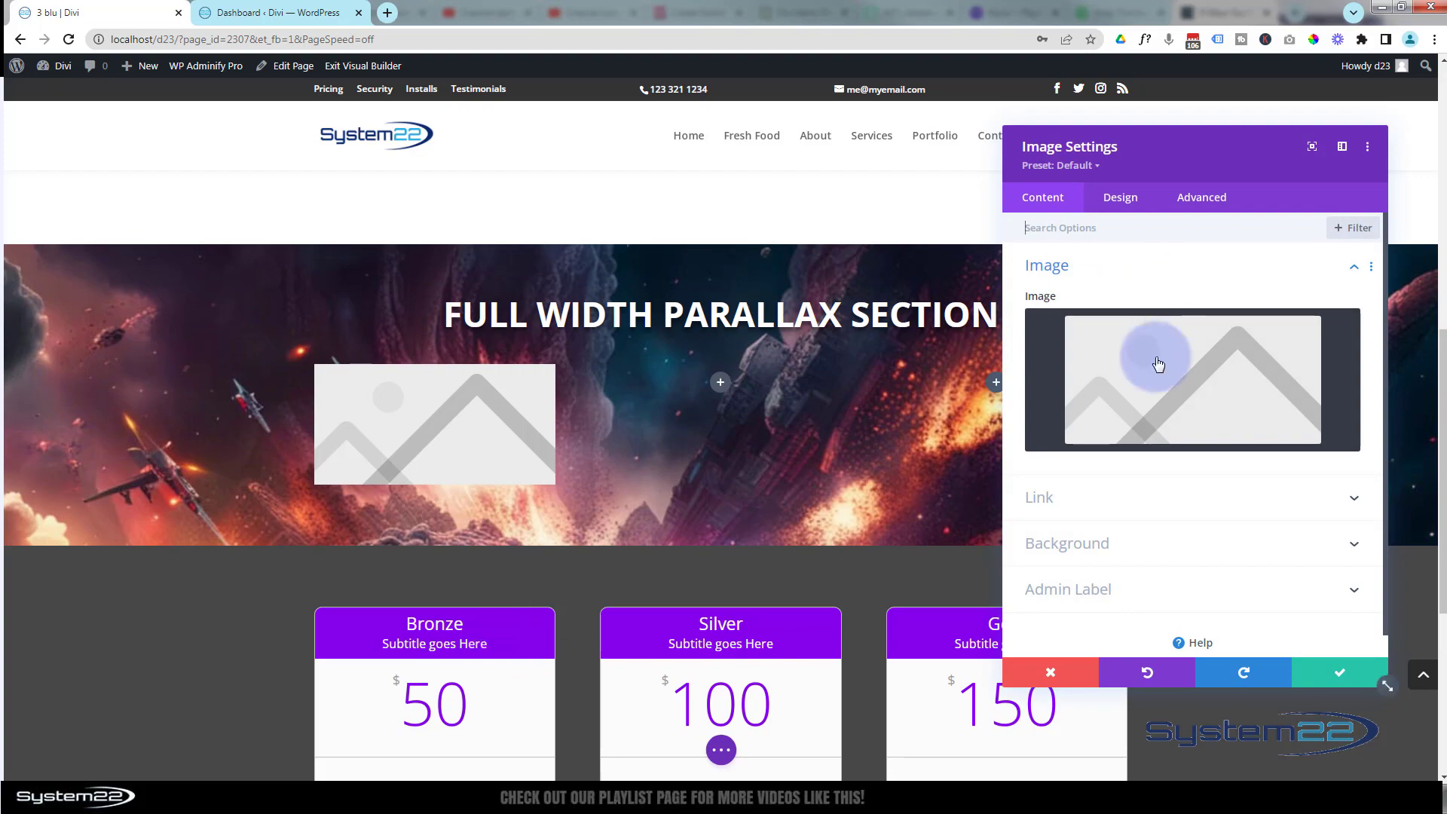
left_click(1164, 394)
left_click(585, 265)
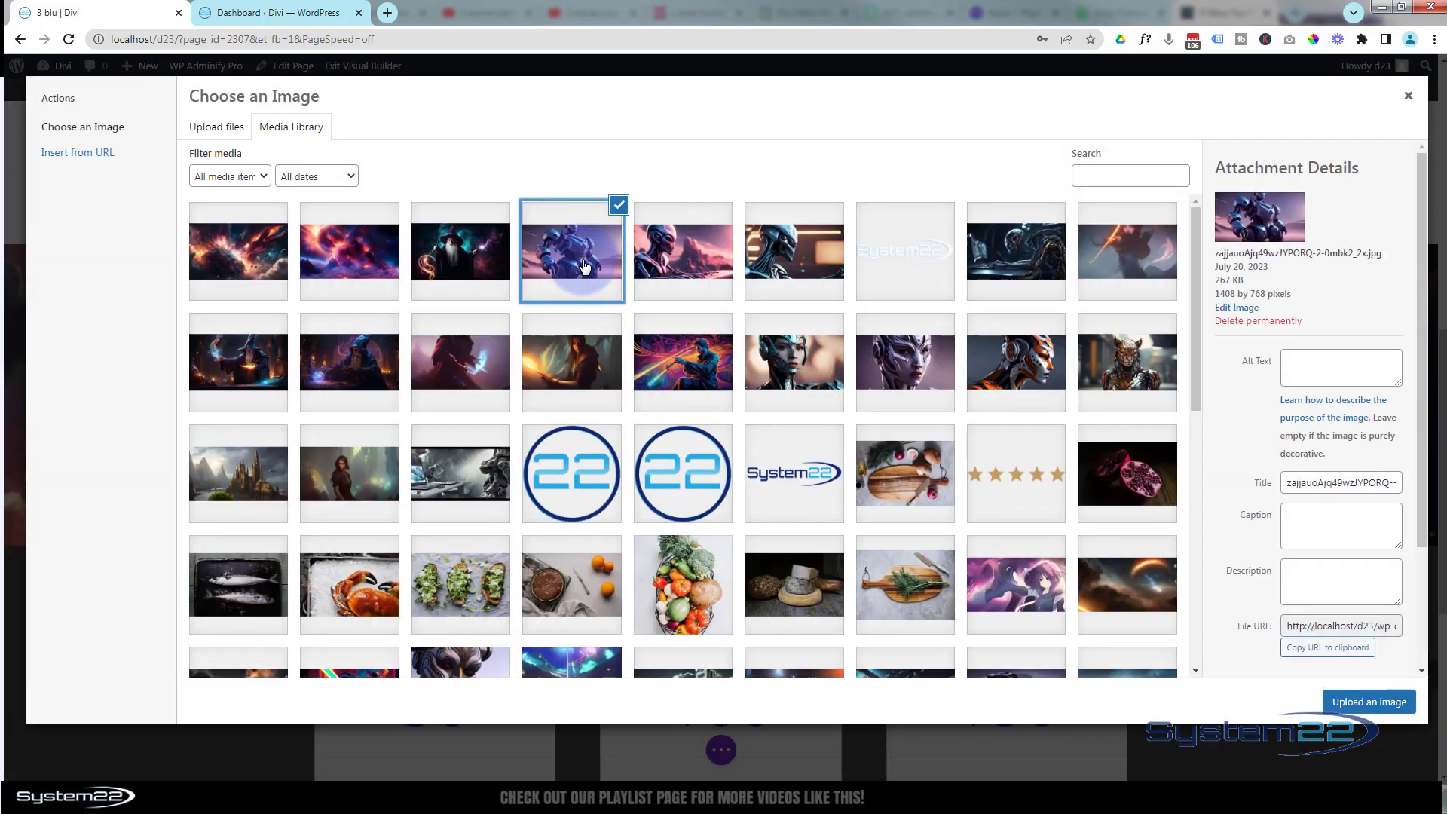
left_click(1356, 707)
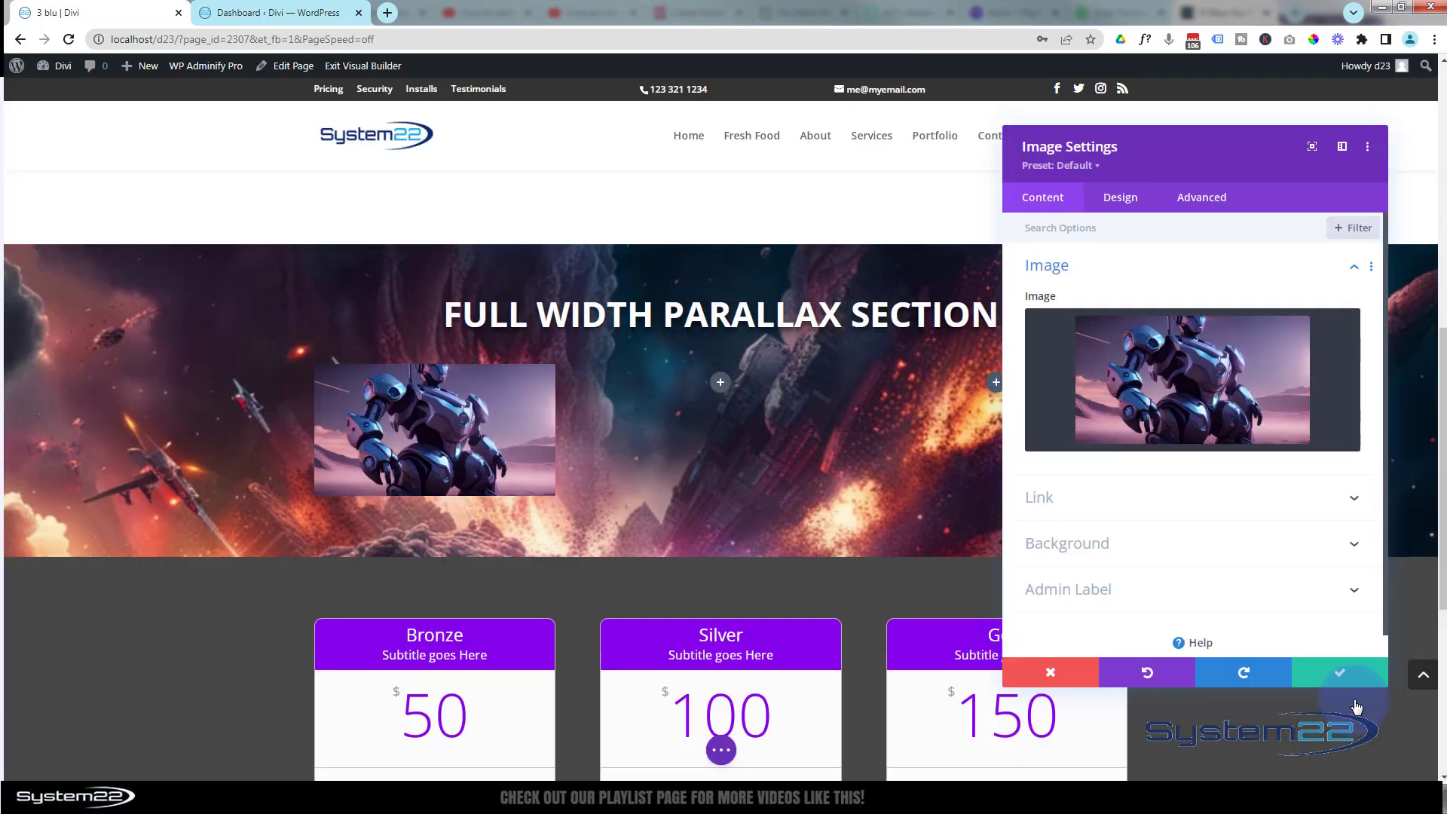
Set the robot image to open in a lightbox and save the image settings
left_click(1121, 496)
left_click(1035, 404)
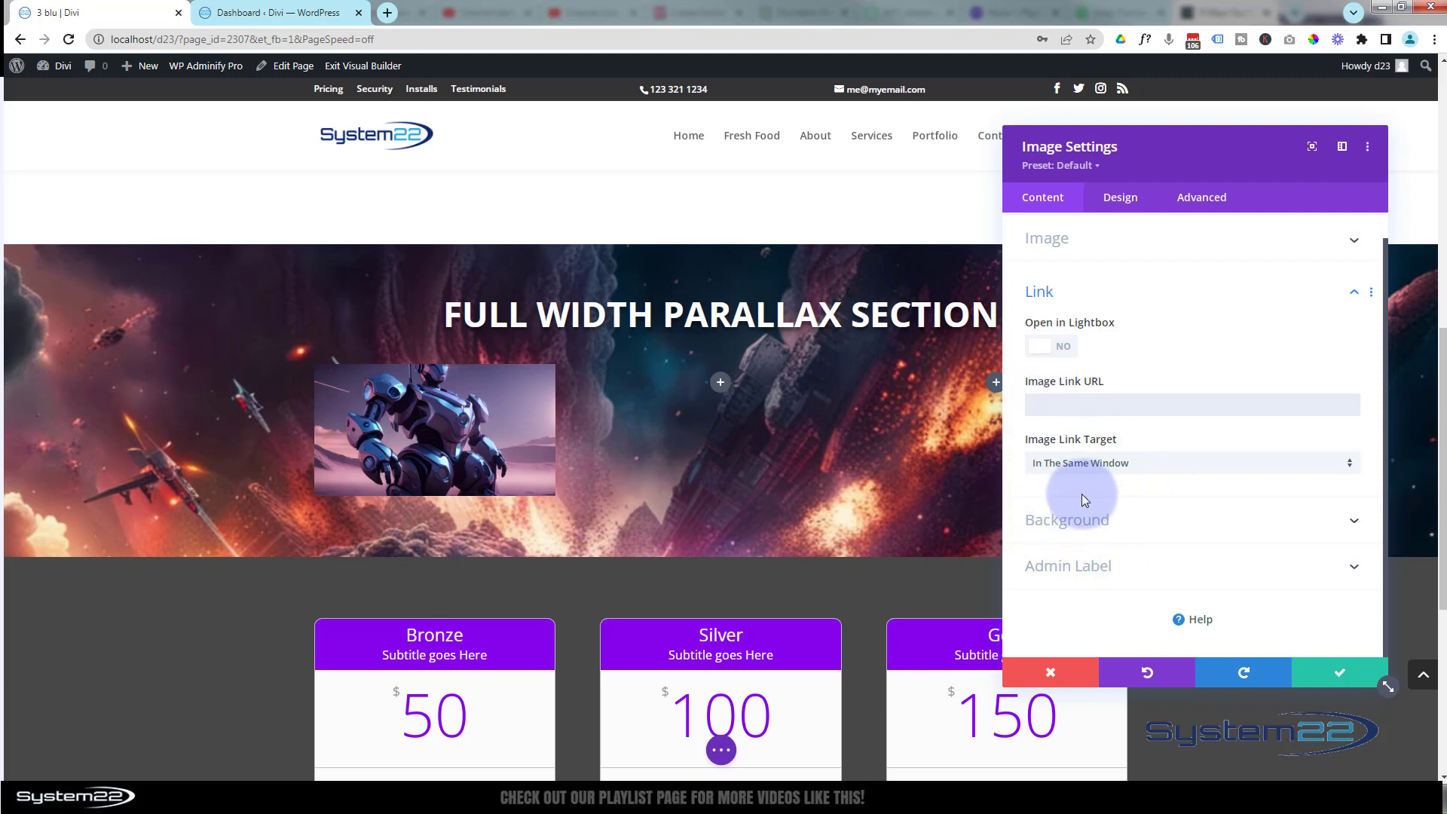
left_click(1138, 470)
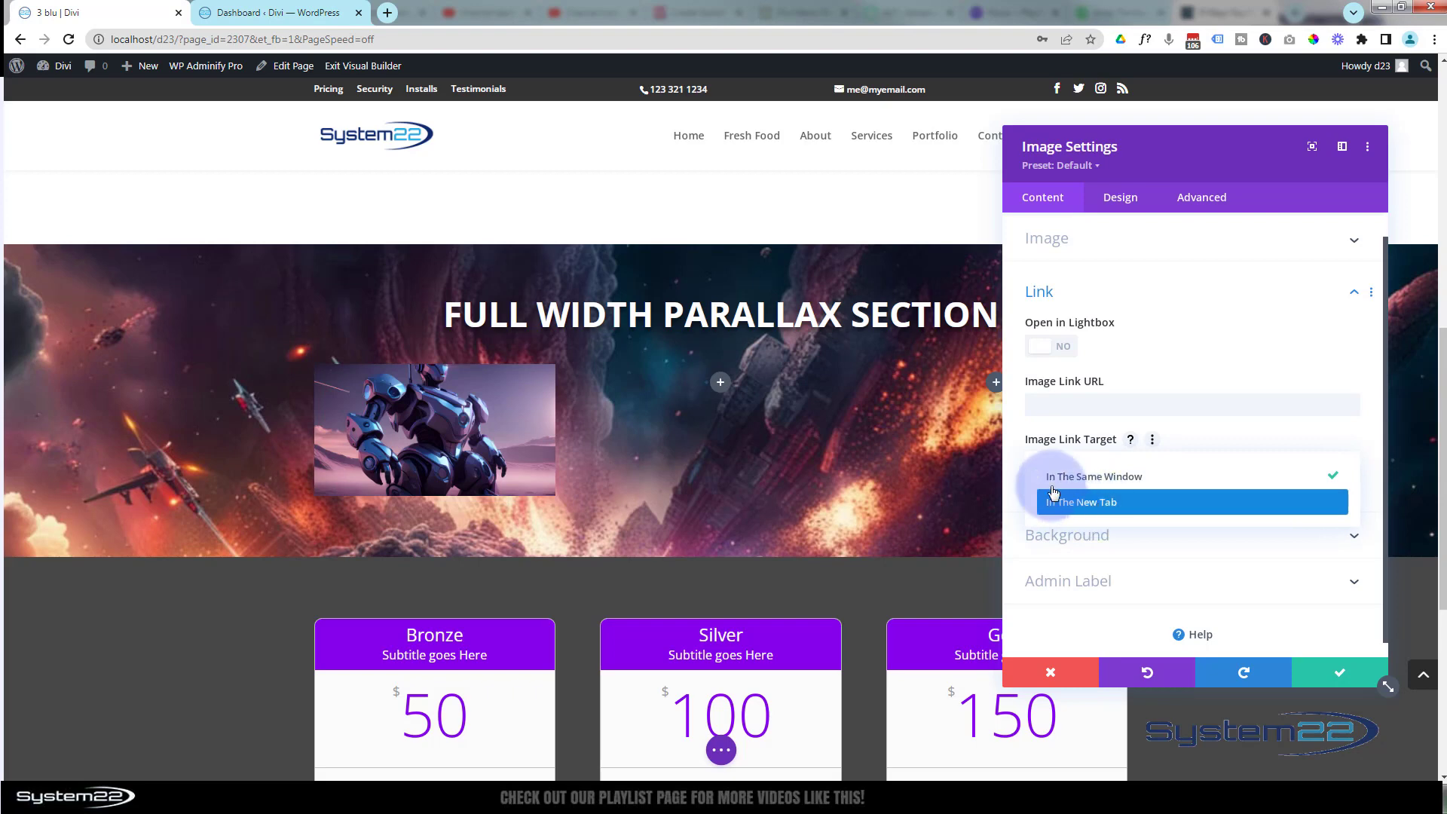
left_click(1021, 469)
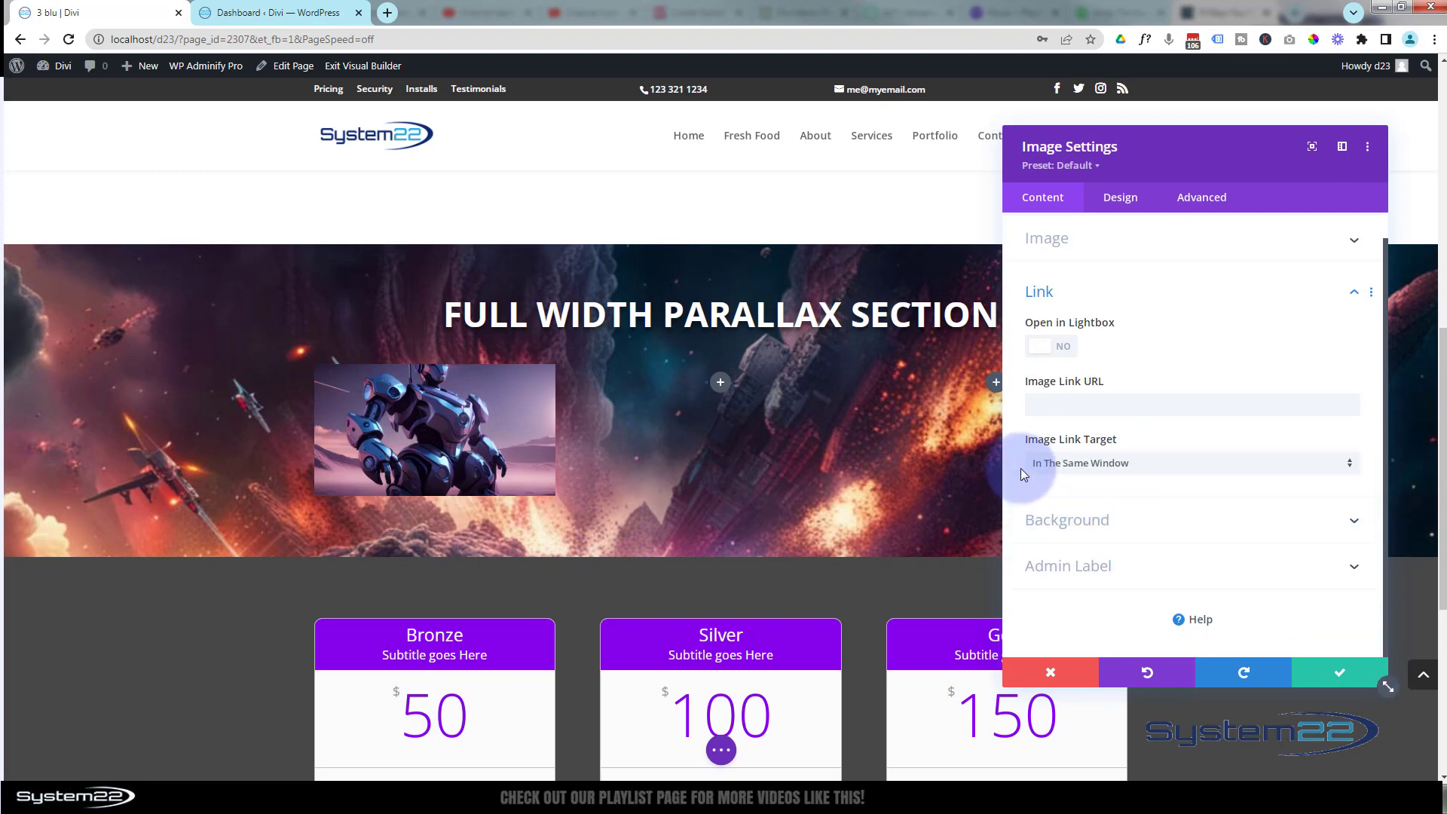
left_click(1059, 348)
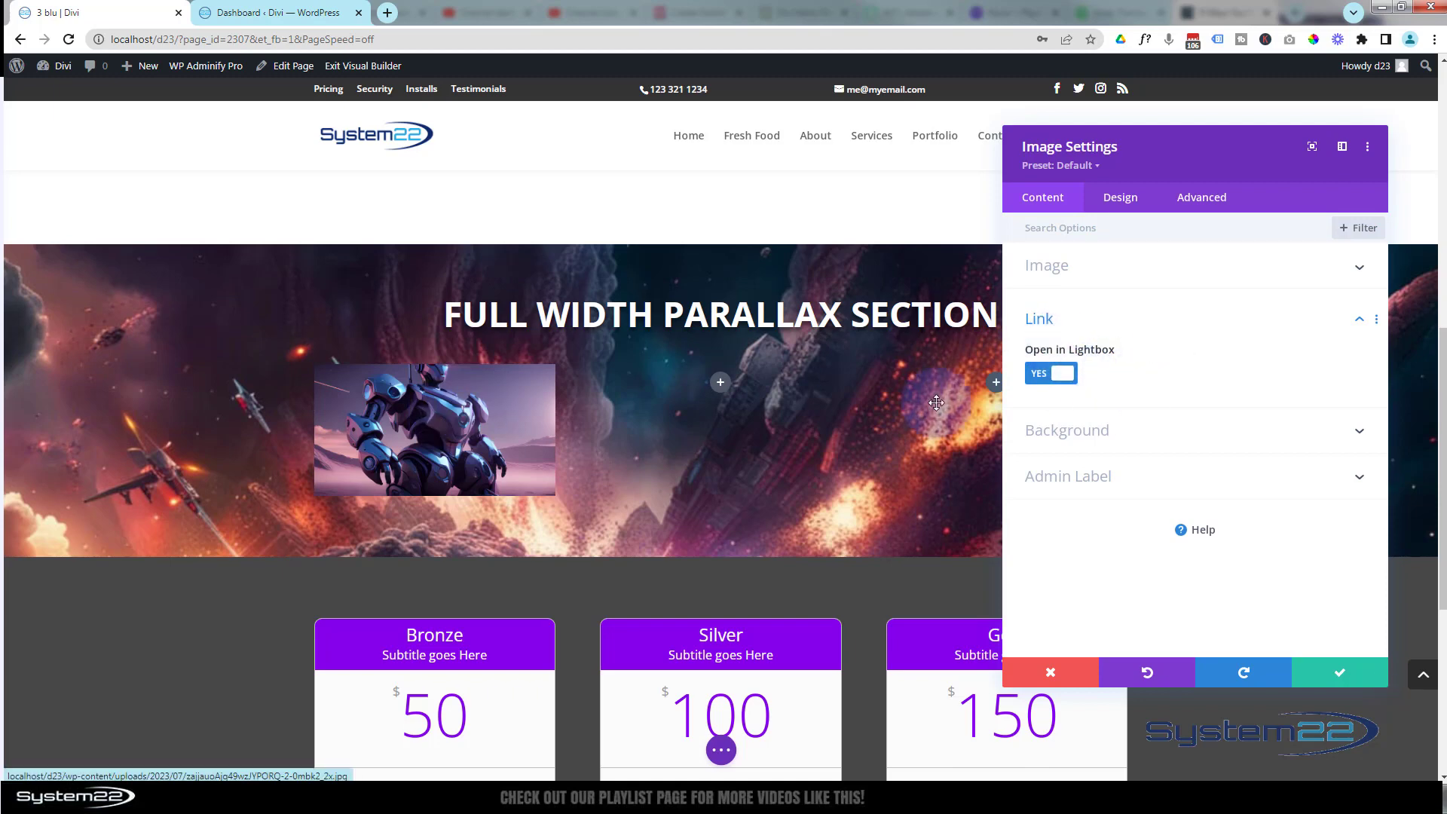
left_click(1348, 672)
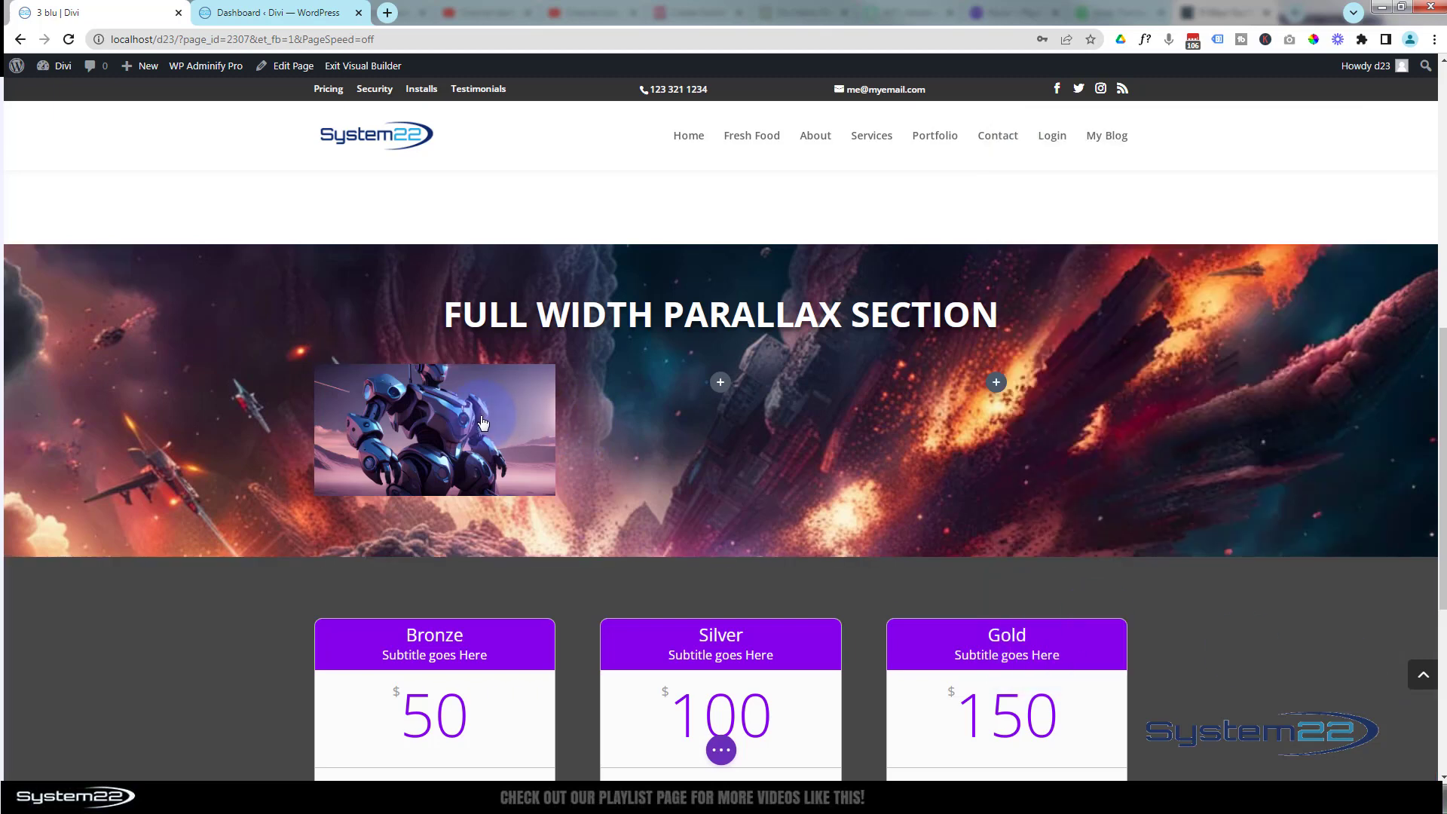
Duplicate the robot image twice and place the copies in the second and third columns of the row
mouse_move(471, 424)
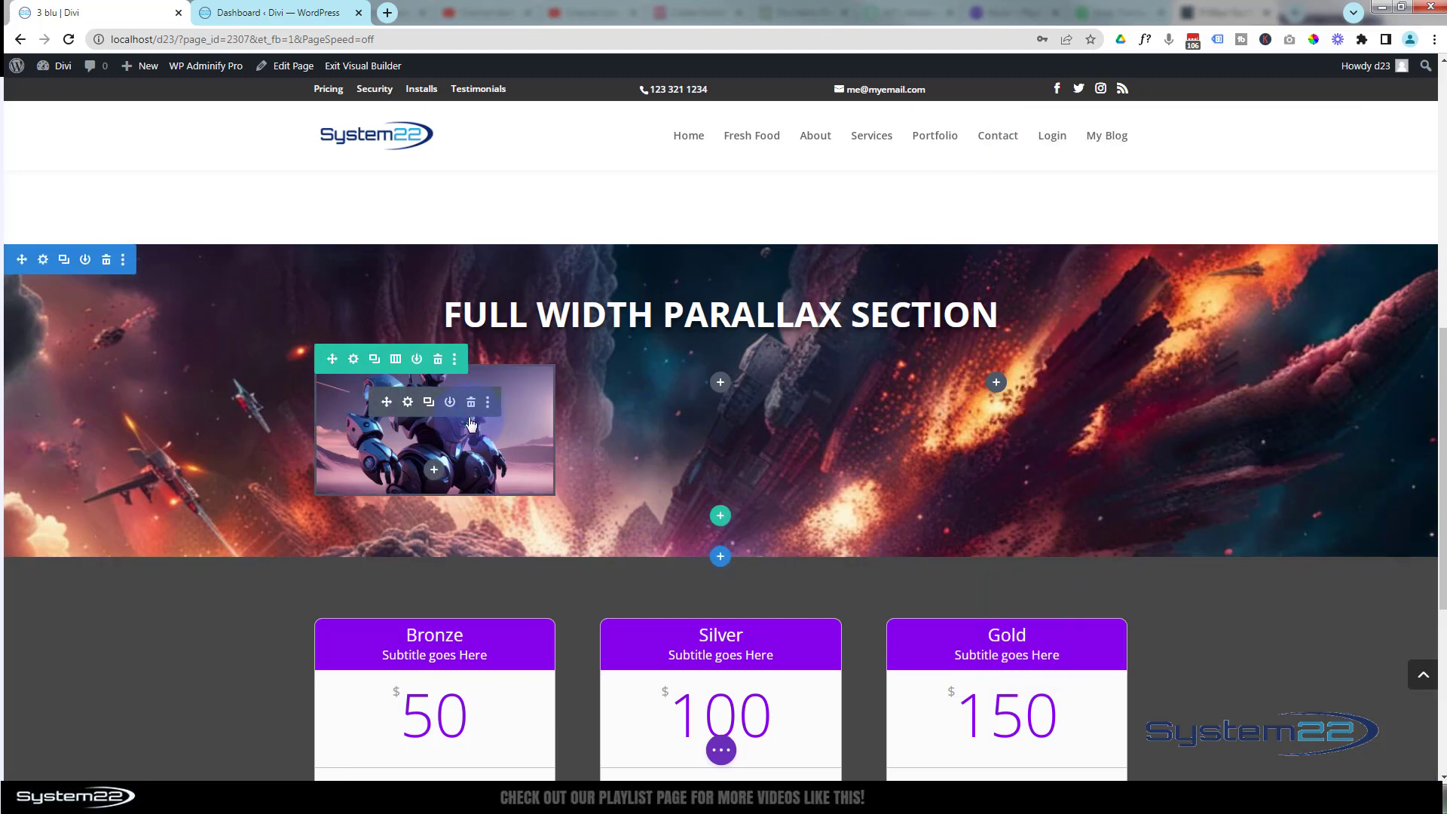
left_click(428, 403)
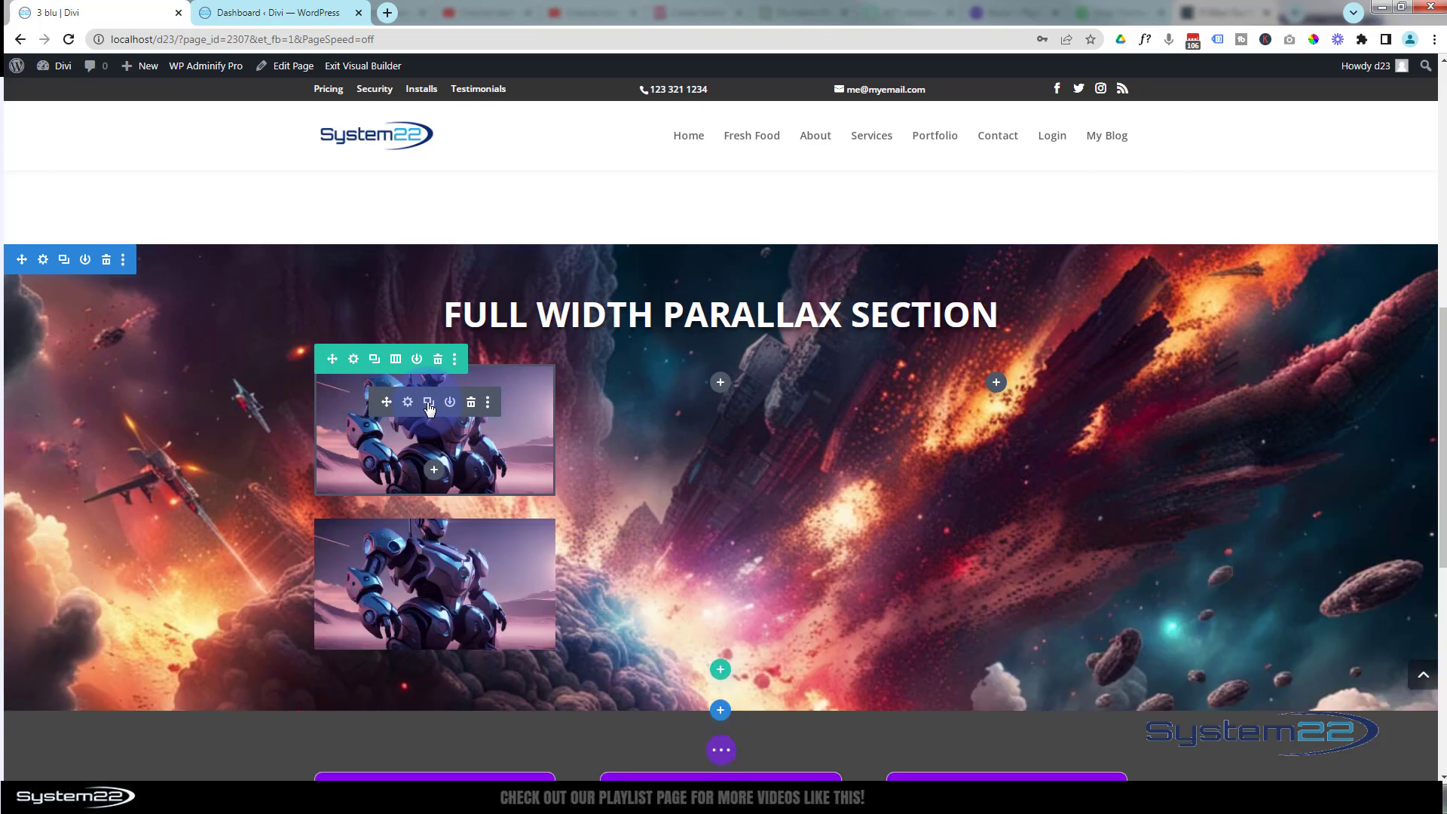
left_click(428, 402)
left_click_drag(385, 401, 703, 390)
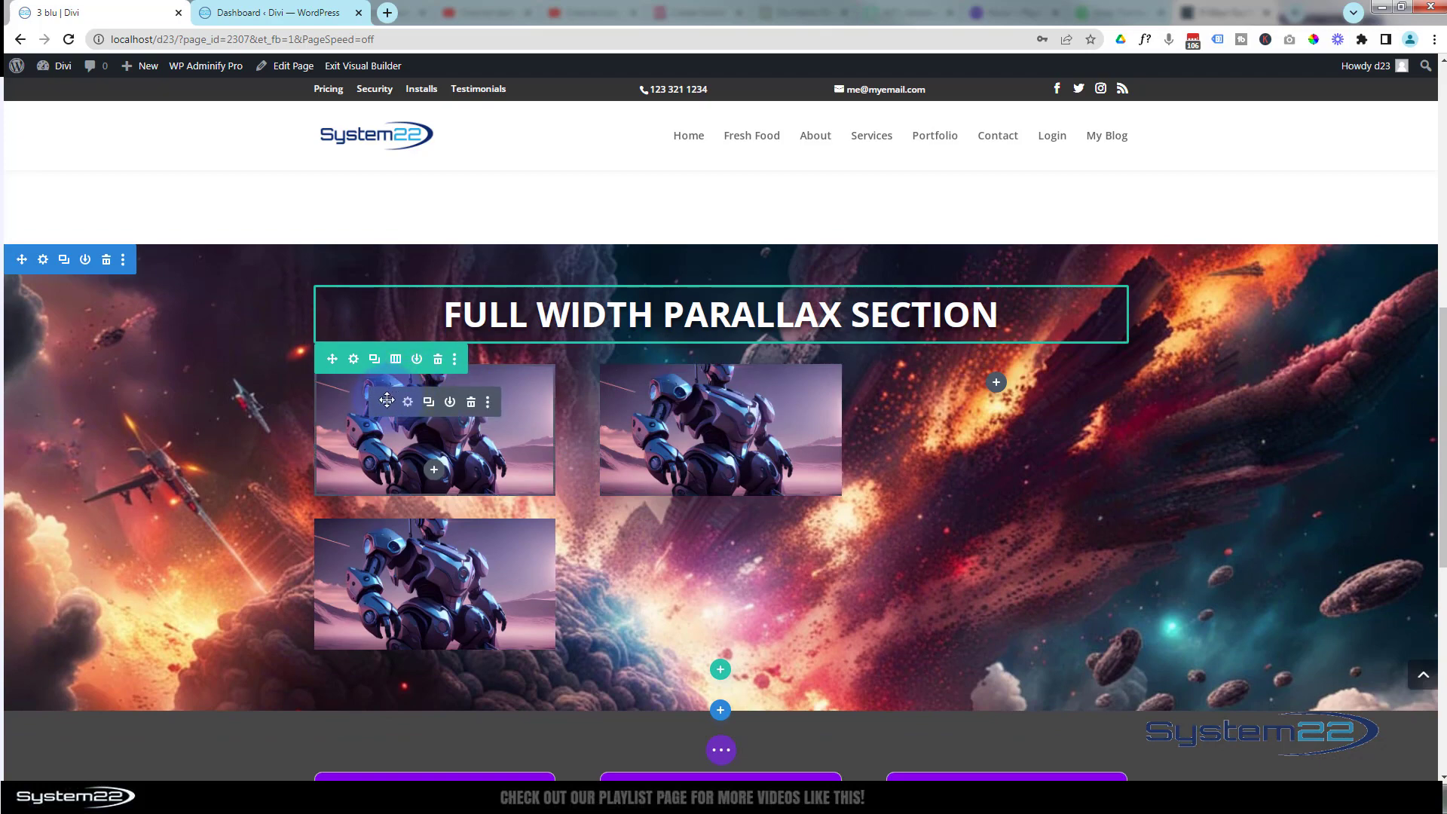
left_click(471, 402)
left_click(990, 400)
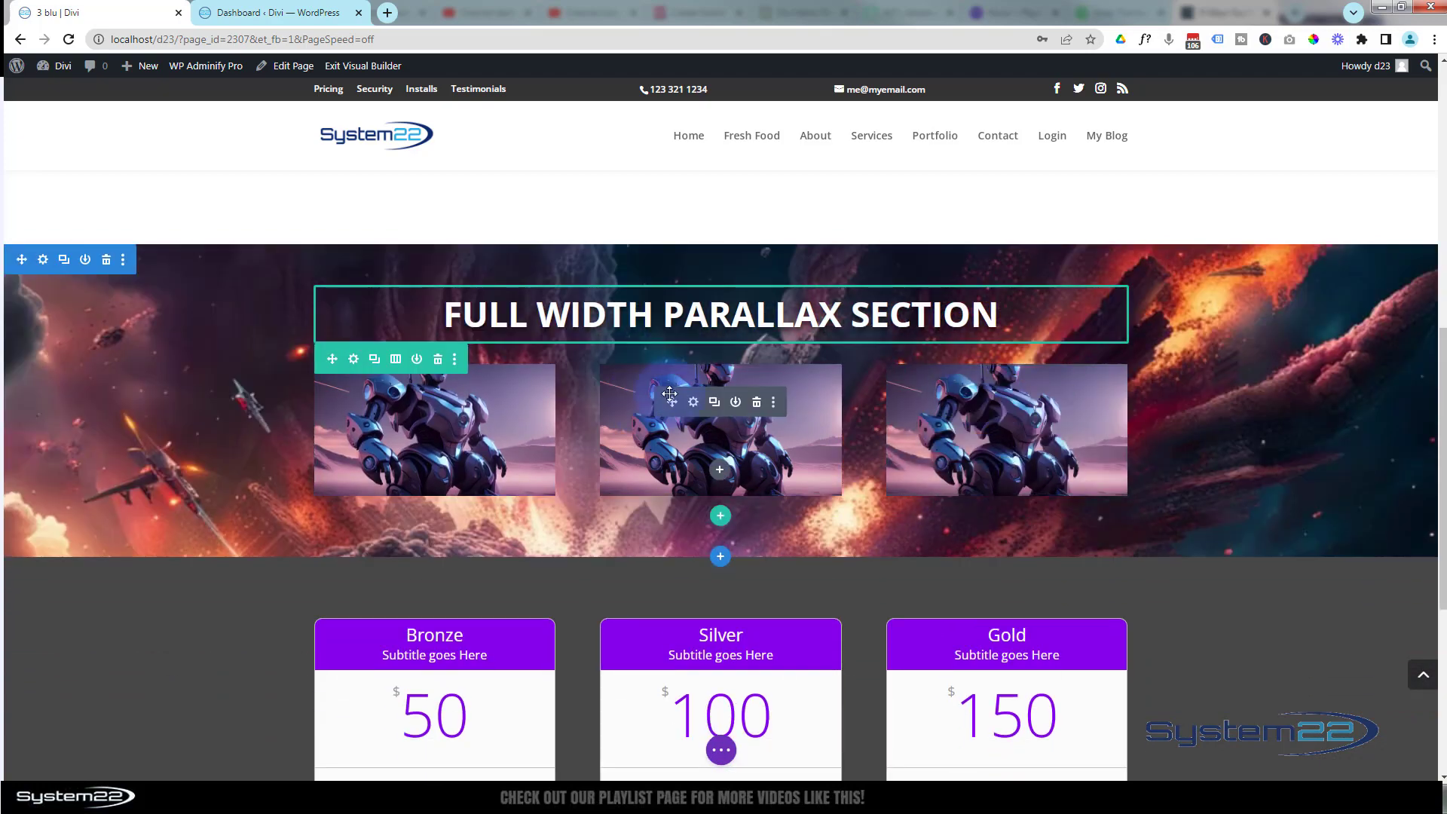
Replace the middle column's image with the pink-landscape alien picture from the media library and save the module
left_click(694, 404)
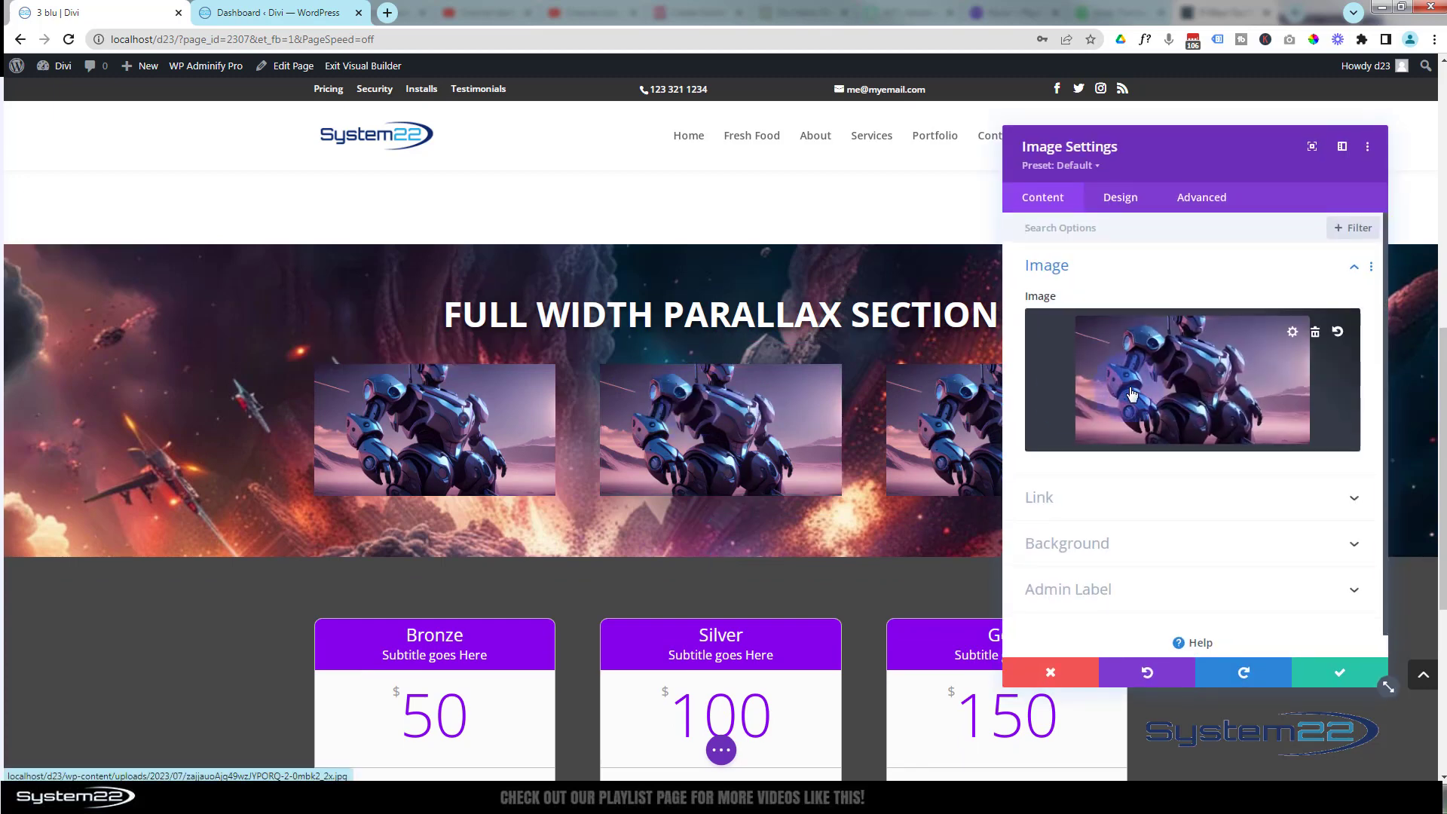
left_click(1129, 383)
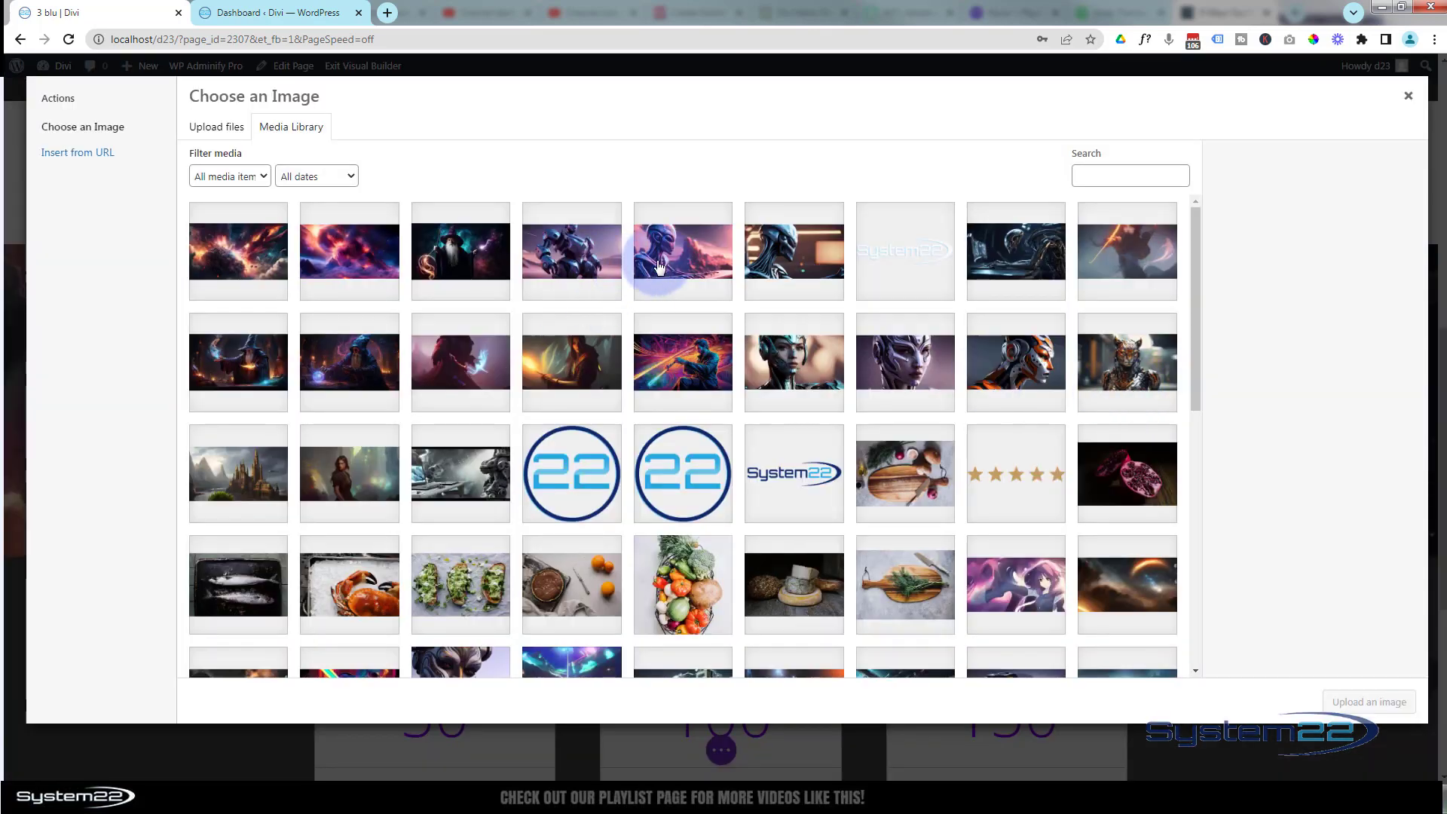
left_click(664, 266)
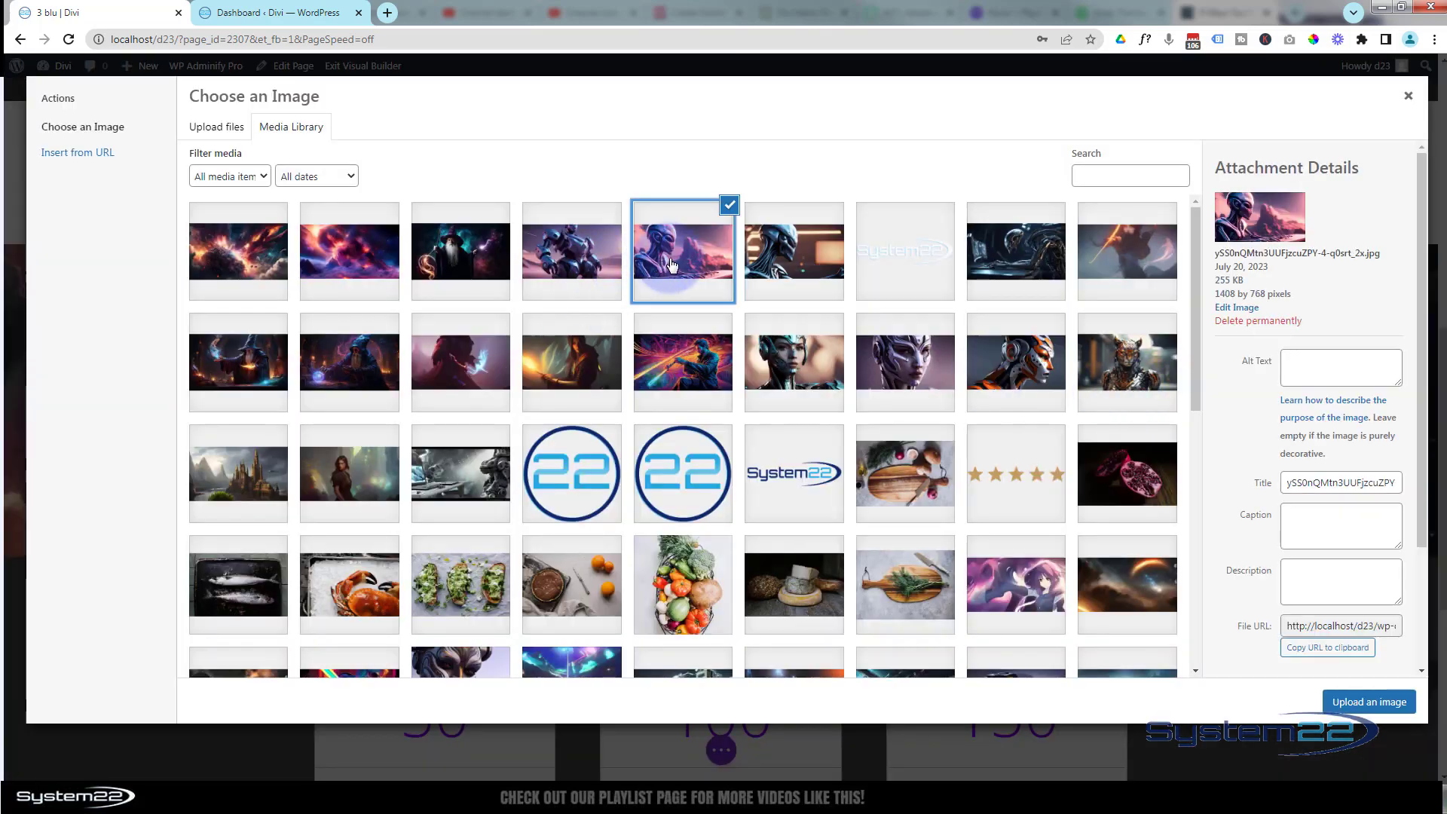
left_click(1365, 703)
left_click(1370, 686)
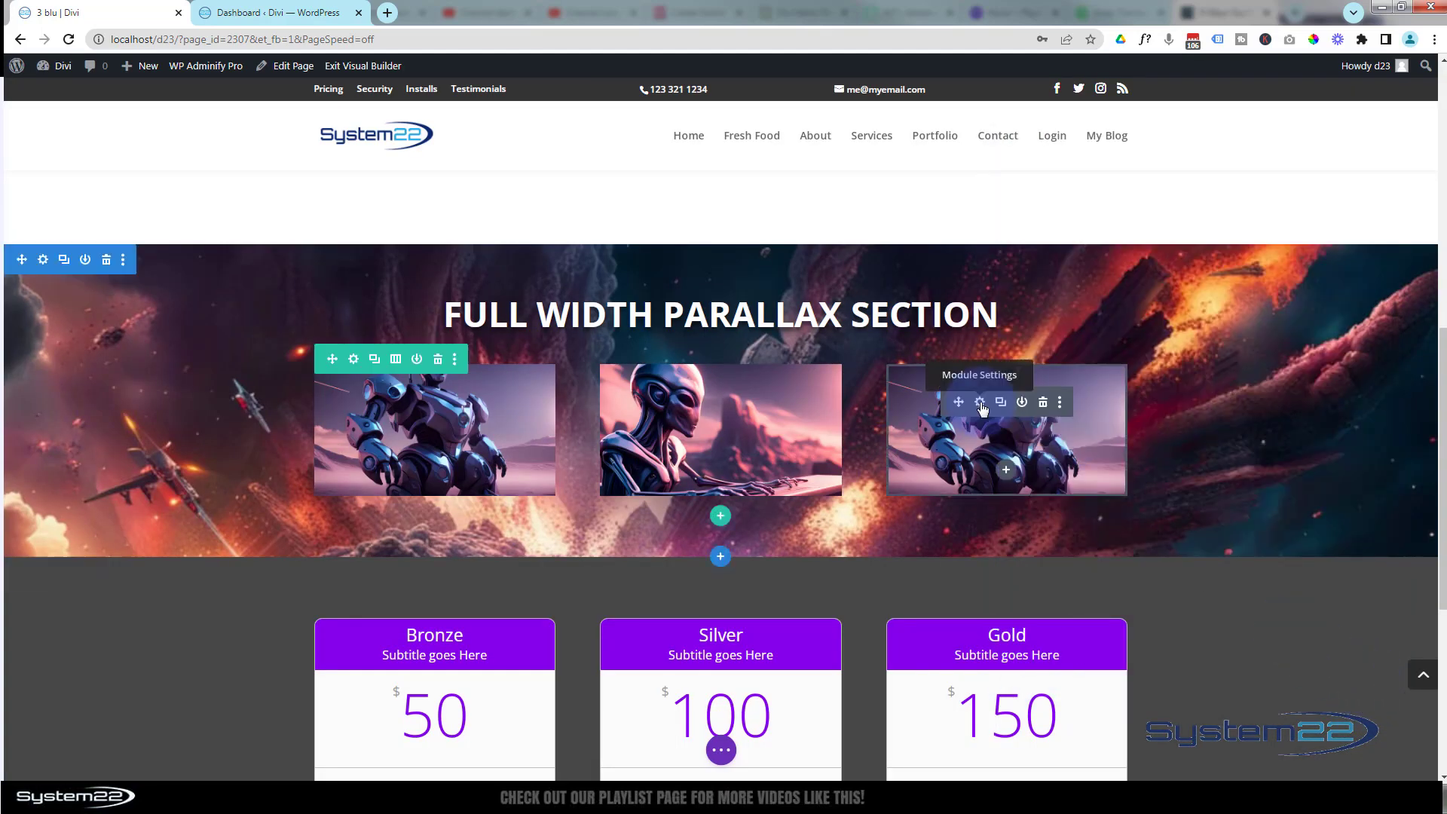
Replace the third column's image with the female cyborg portrait on a beige background from the media library and save the module
left_click(980, 403)
left_click(1175, 404)
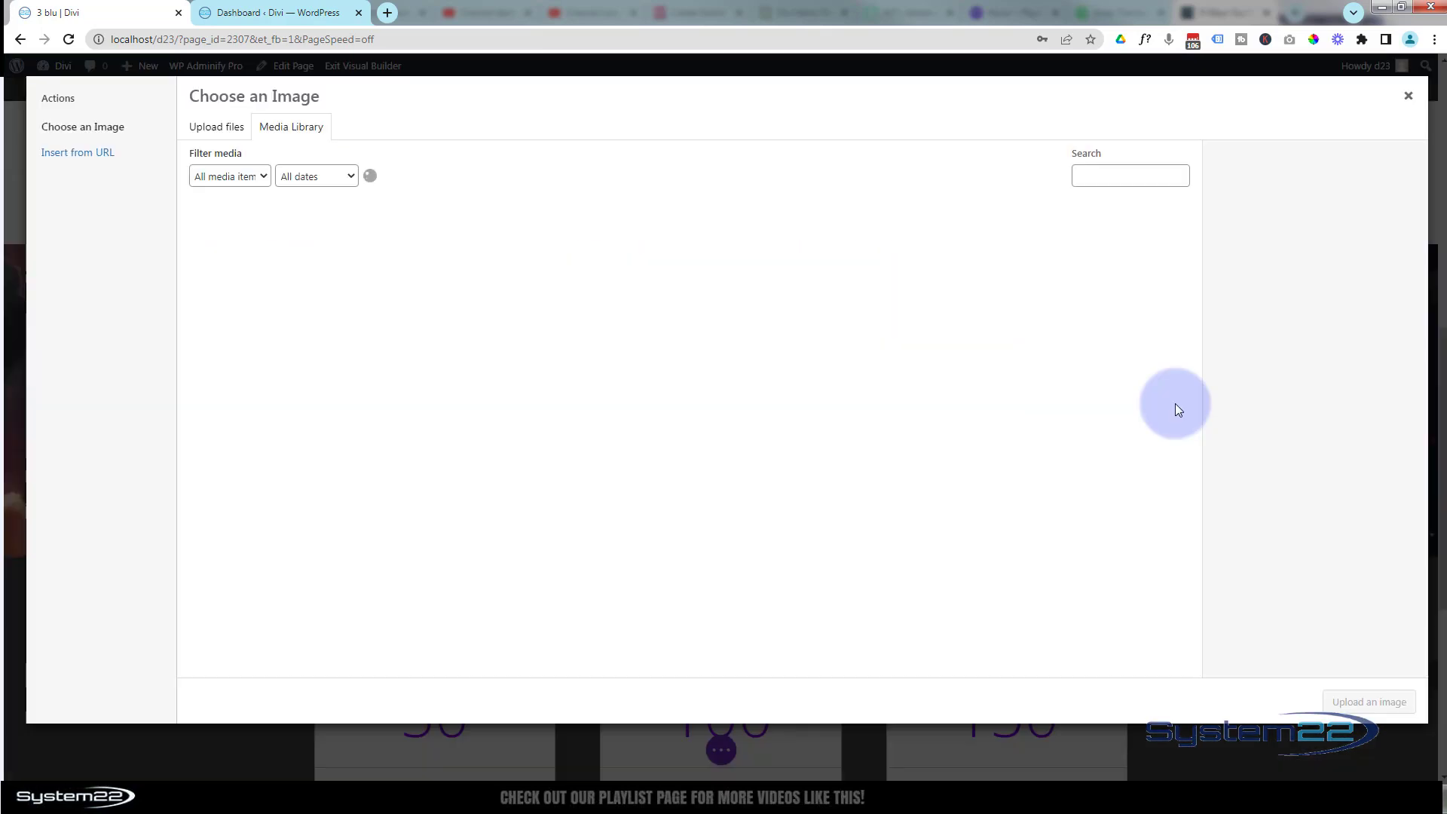
left_click(794, 362)
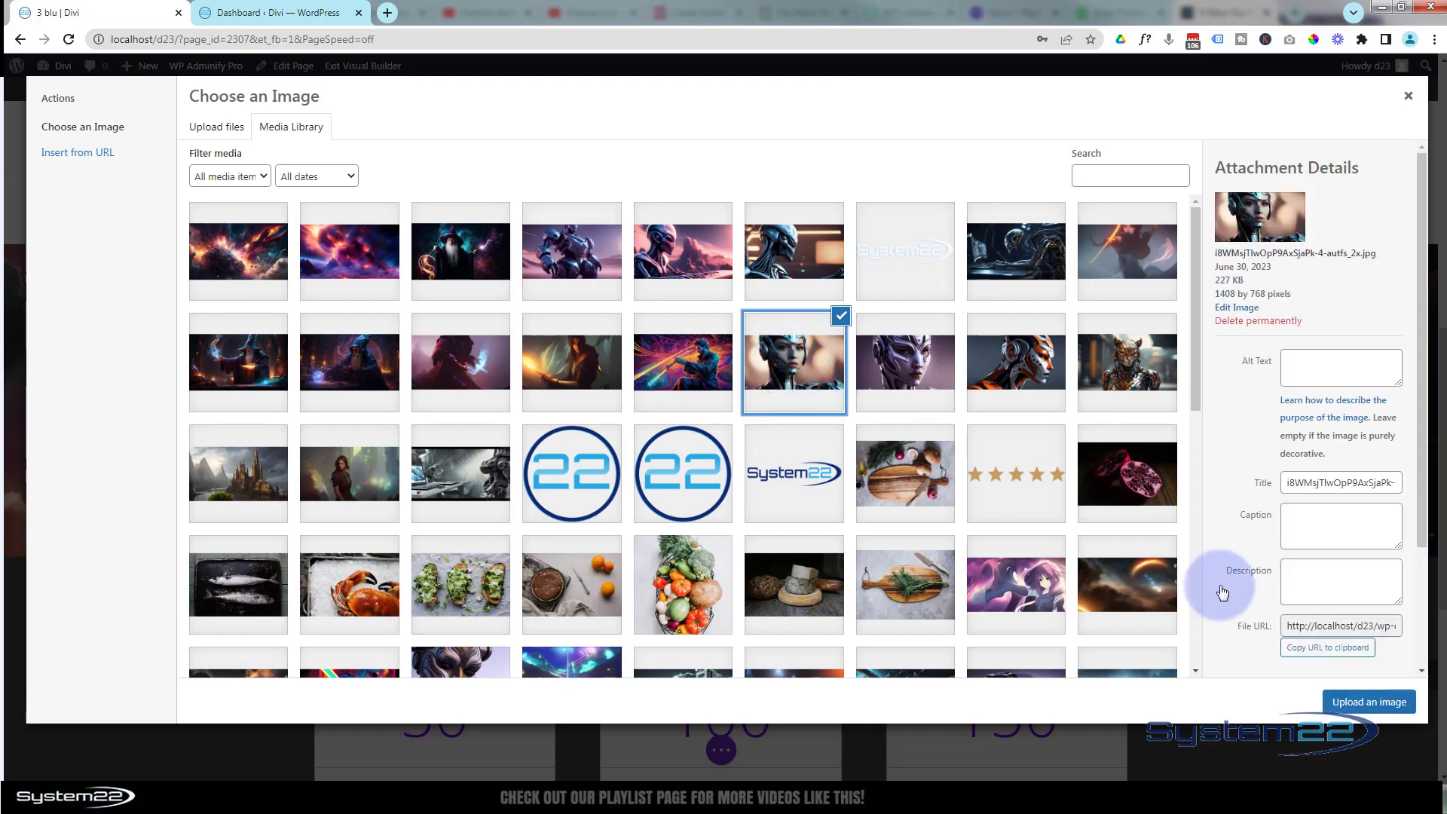
left_click(1368, 702)
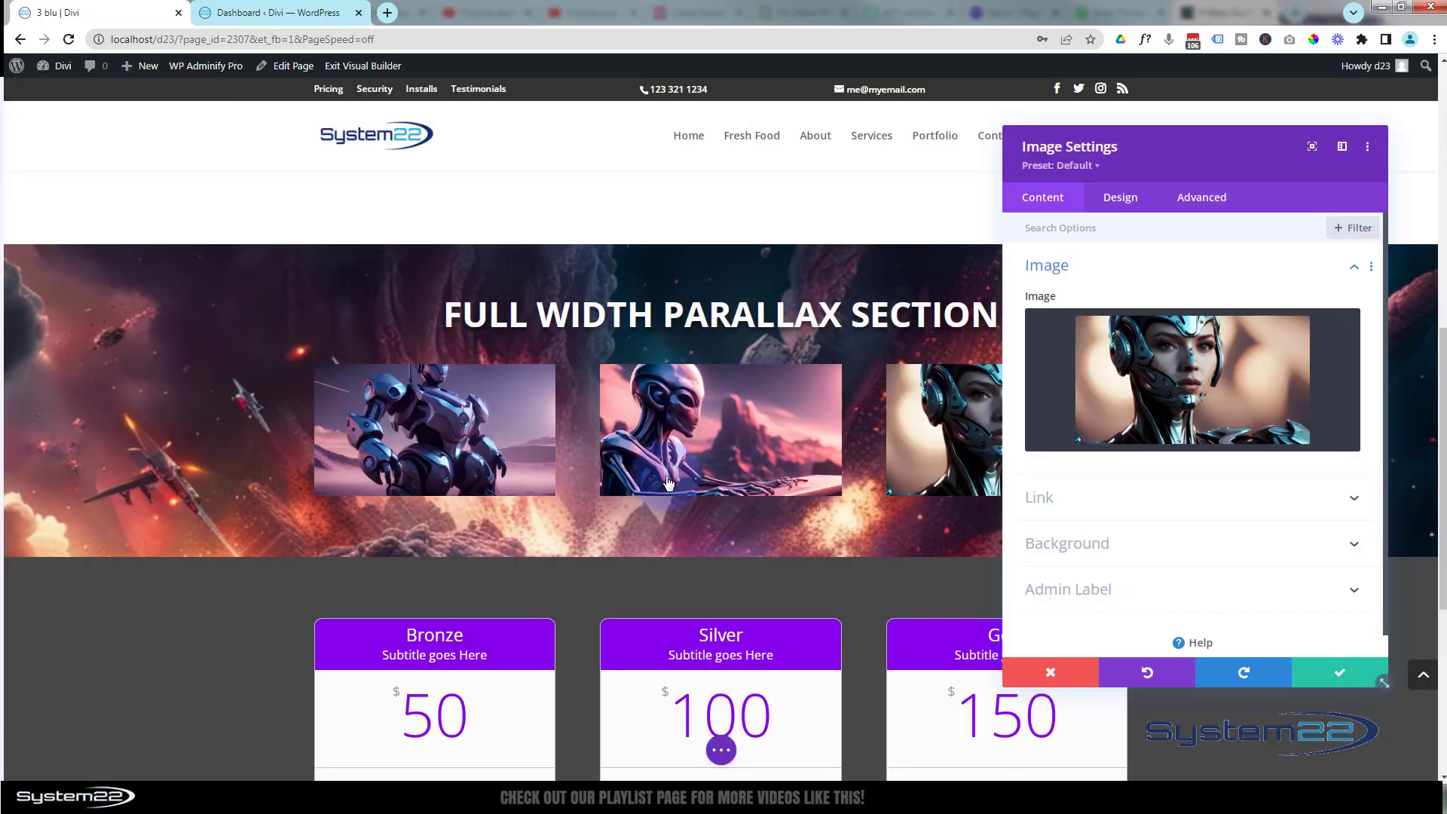
left_click(942, 510)
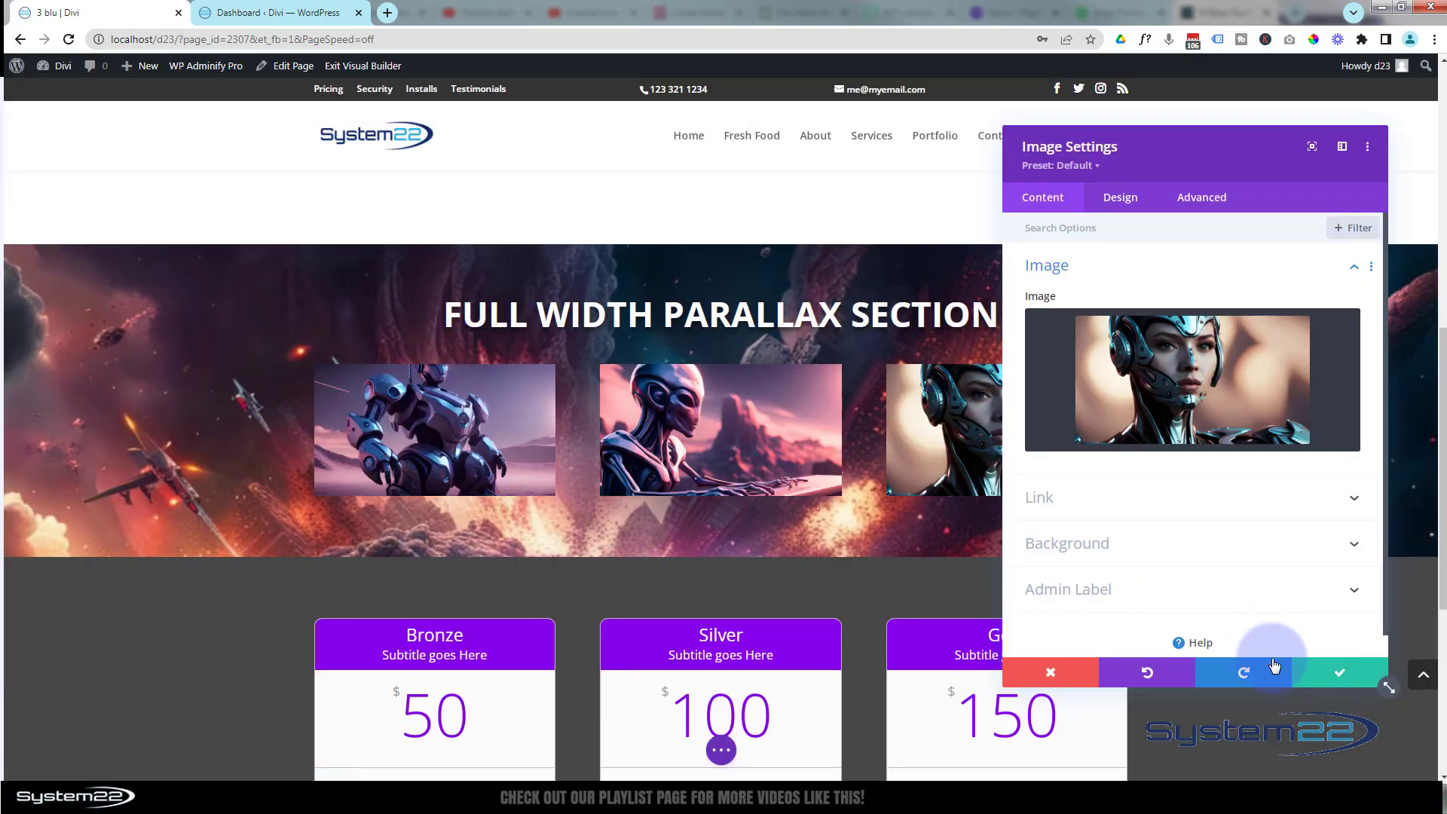
left_click(1341, 678)
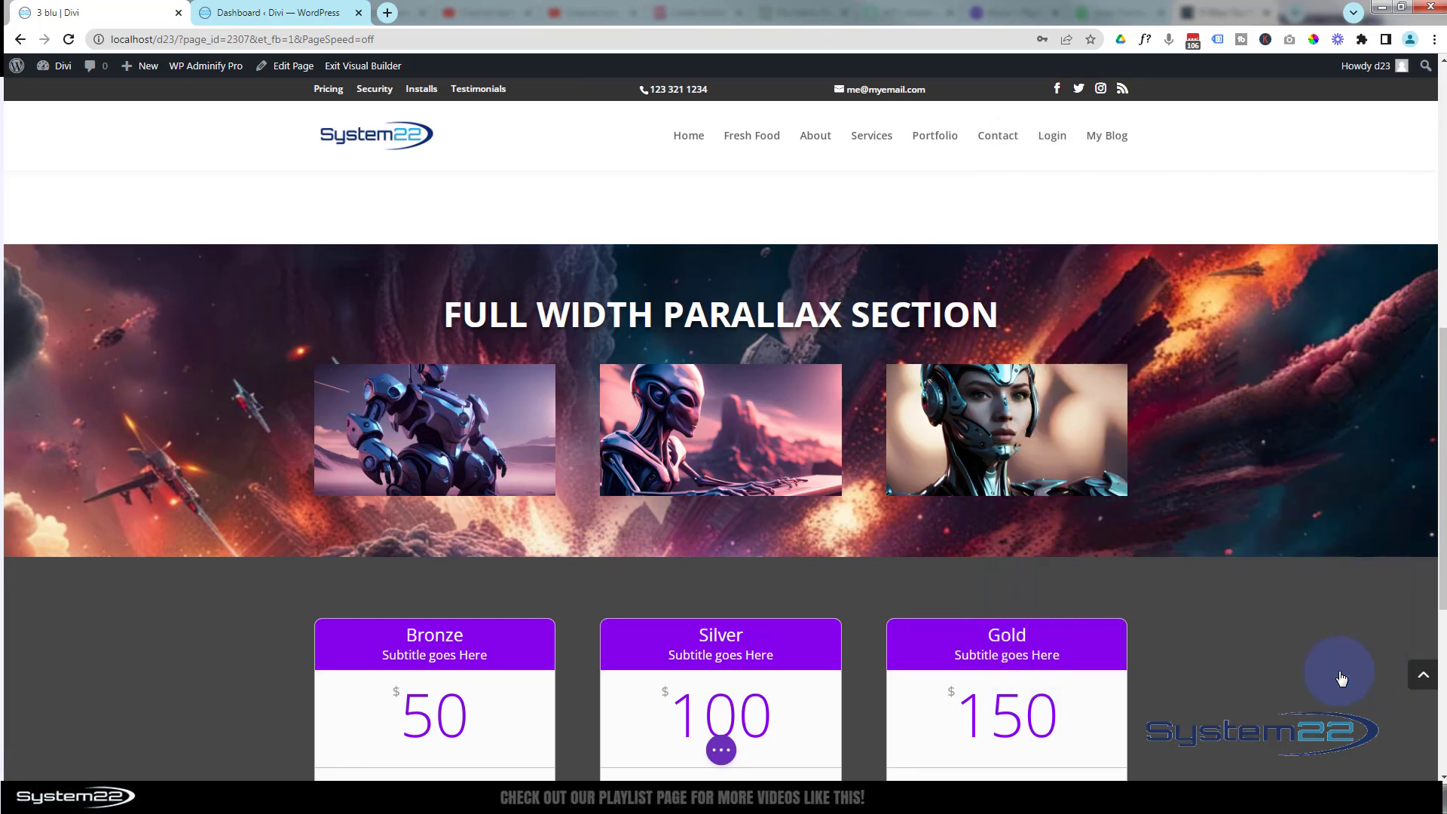
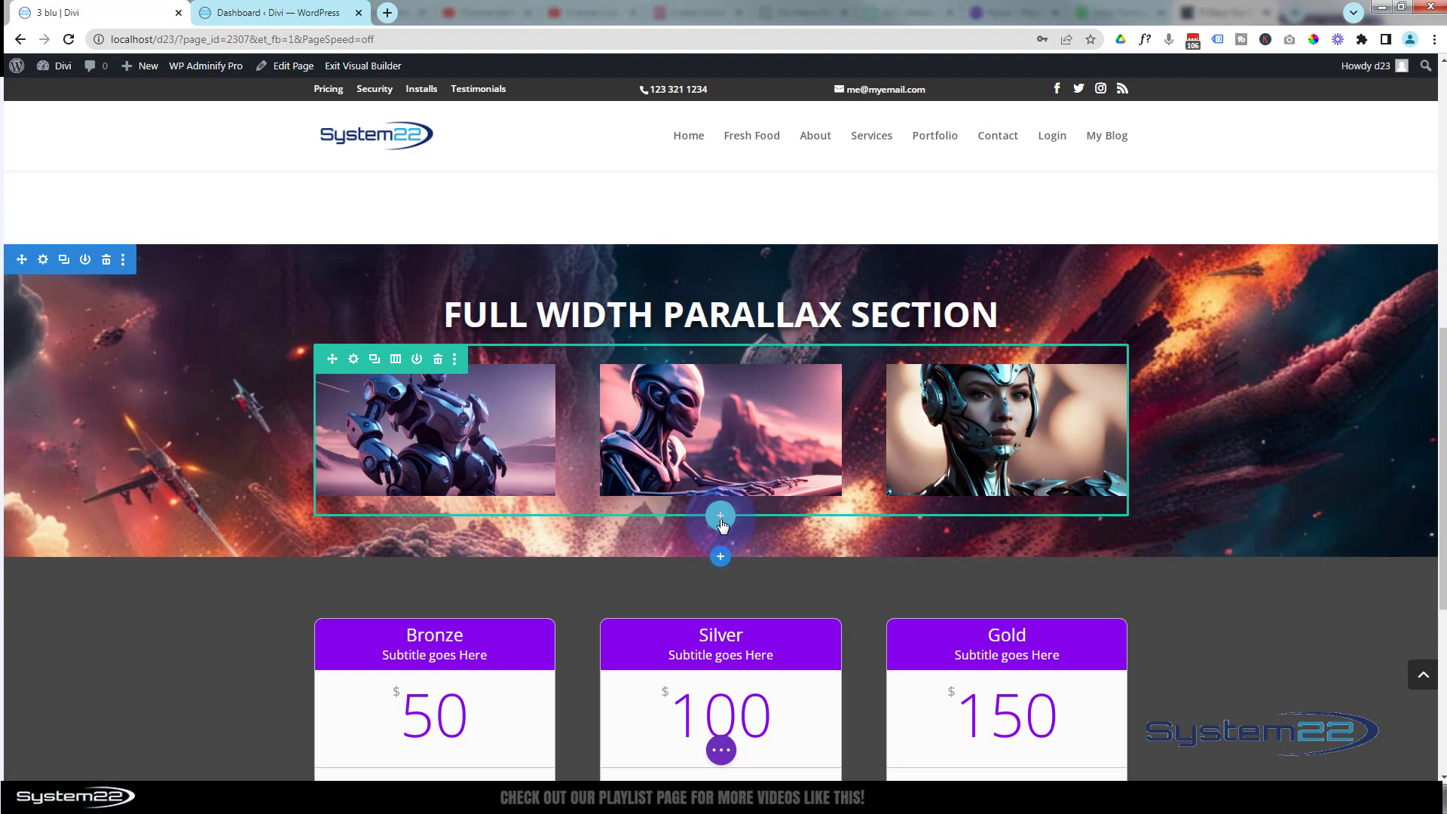
Insert a single-column row beneath the three images and add a Button module to it
left_click(720, 517)
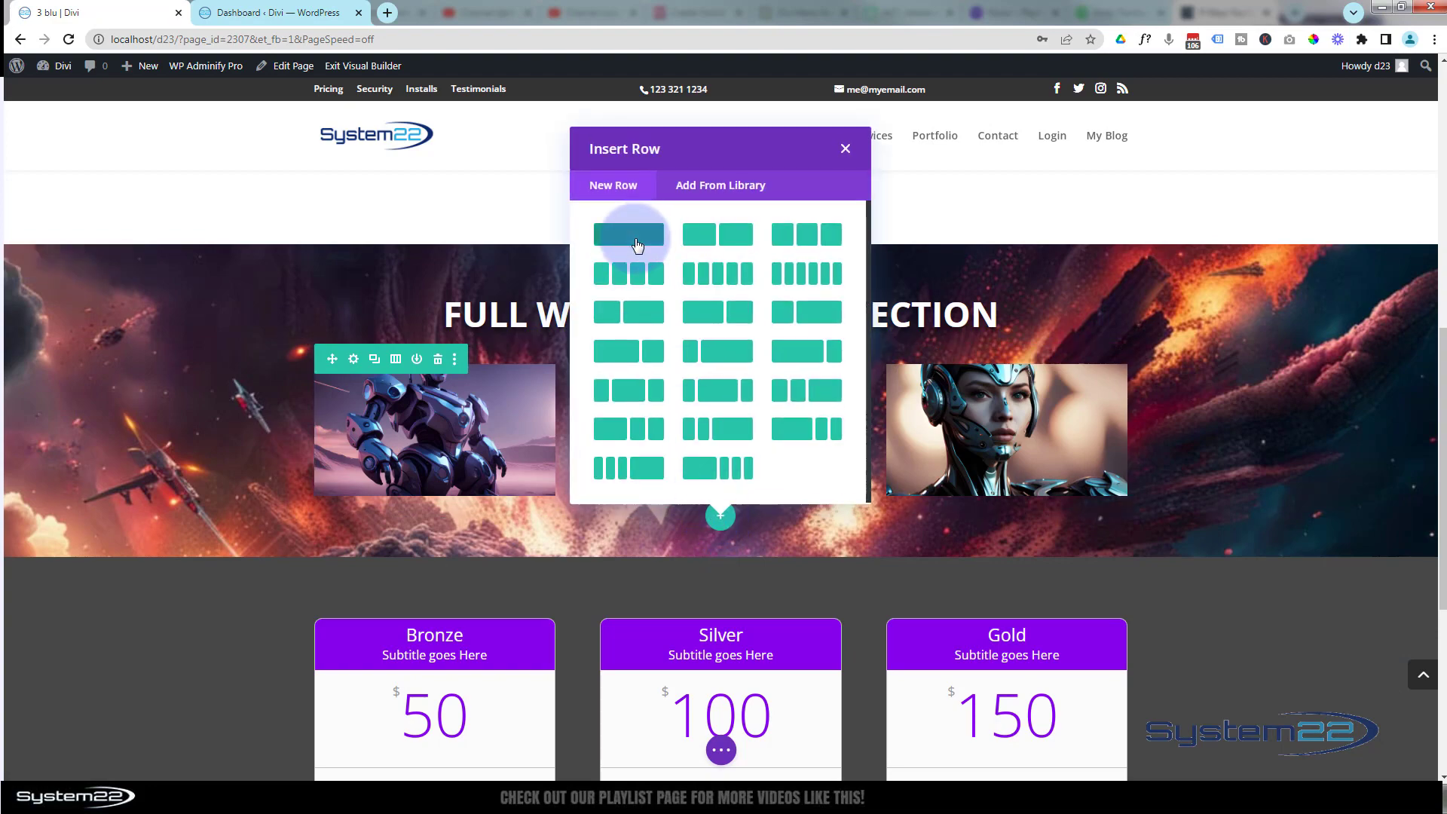
left_click(637, 245)
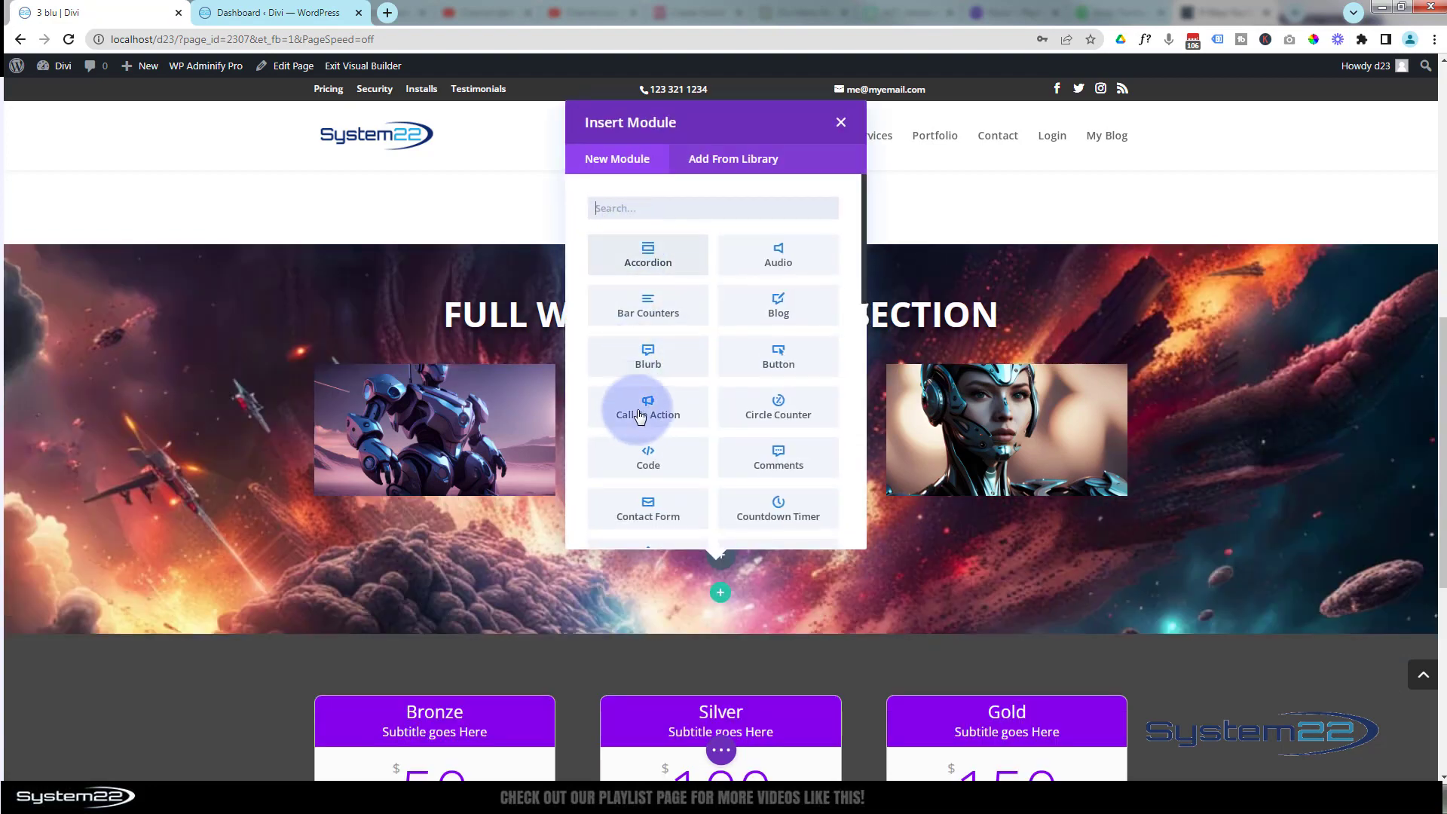
left_click(779, 356)
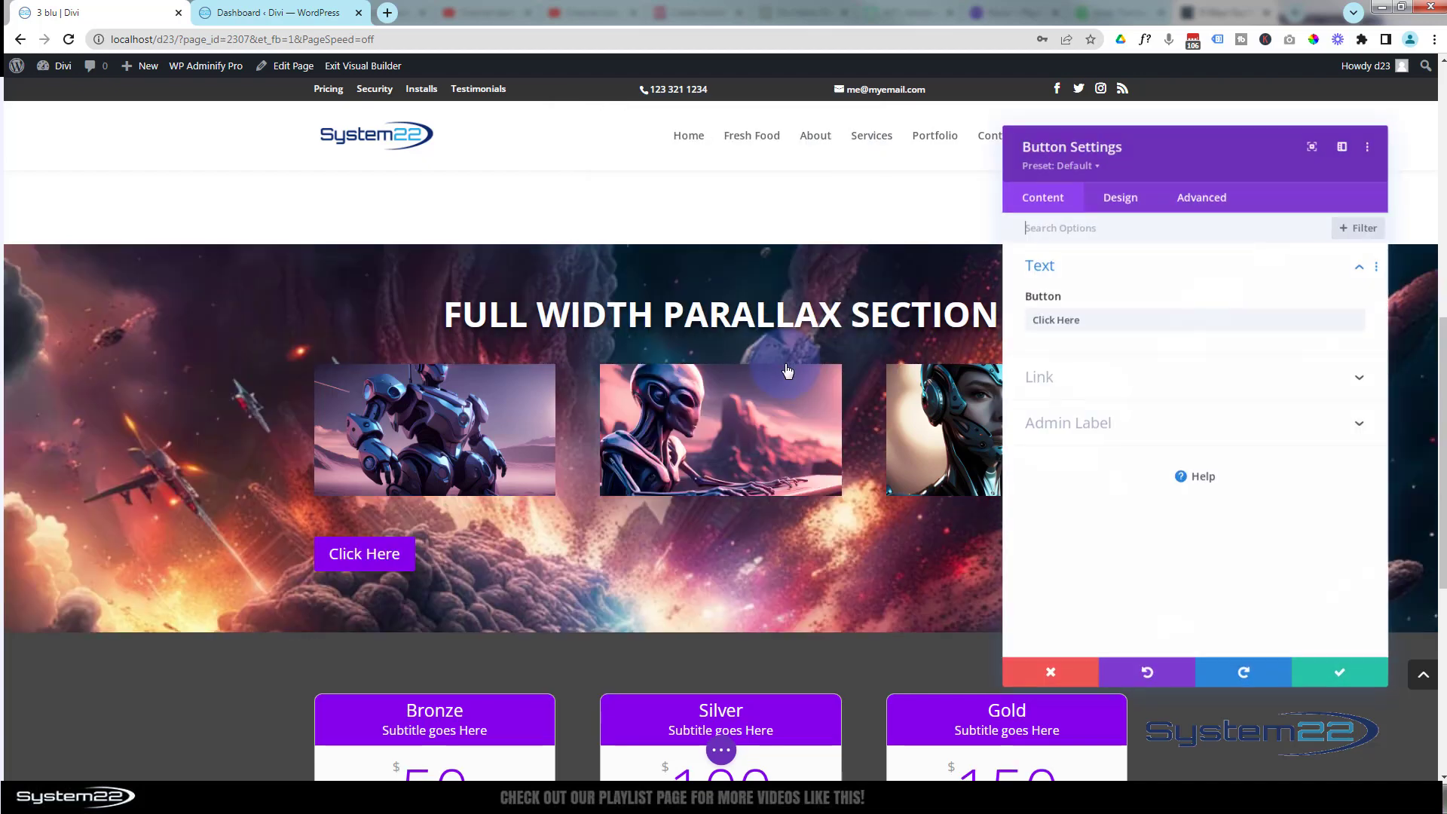
Set the button text to "Learn More!" and its link URL to "#"
triple_click(1055, 320)
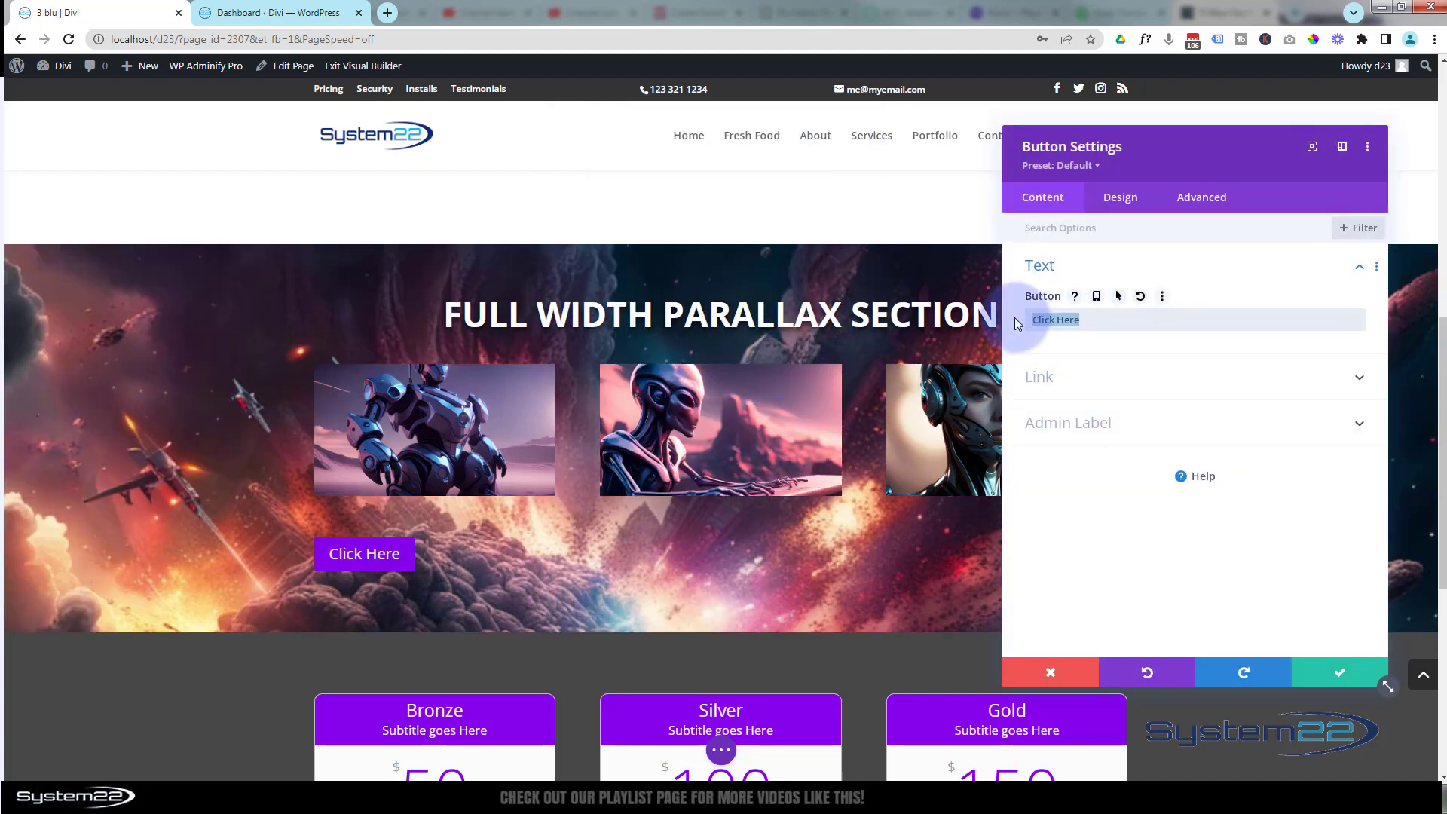
type("Learn More!")
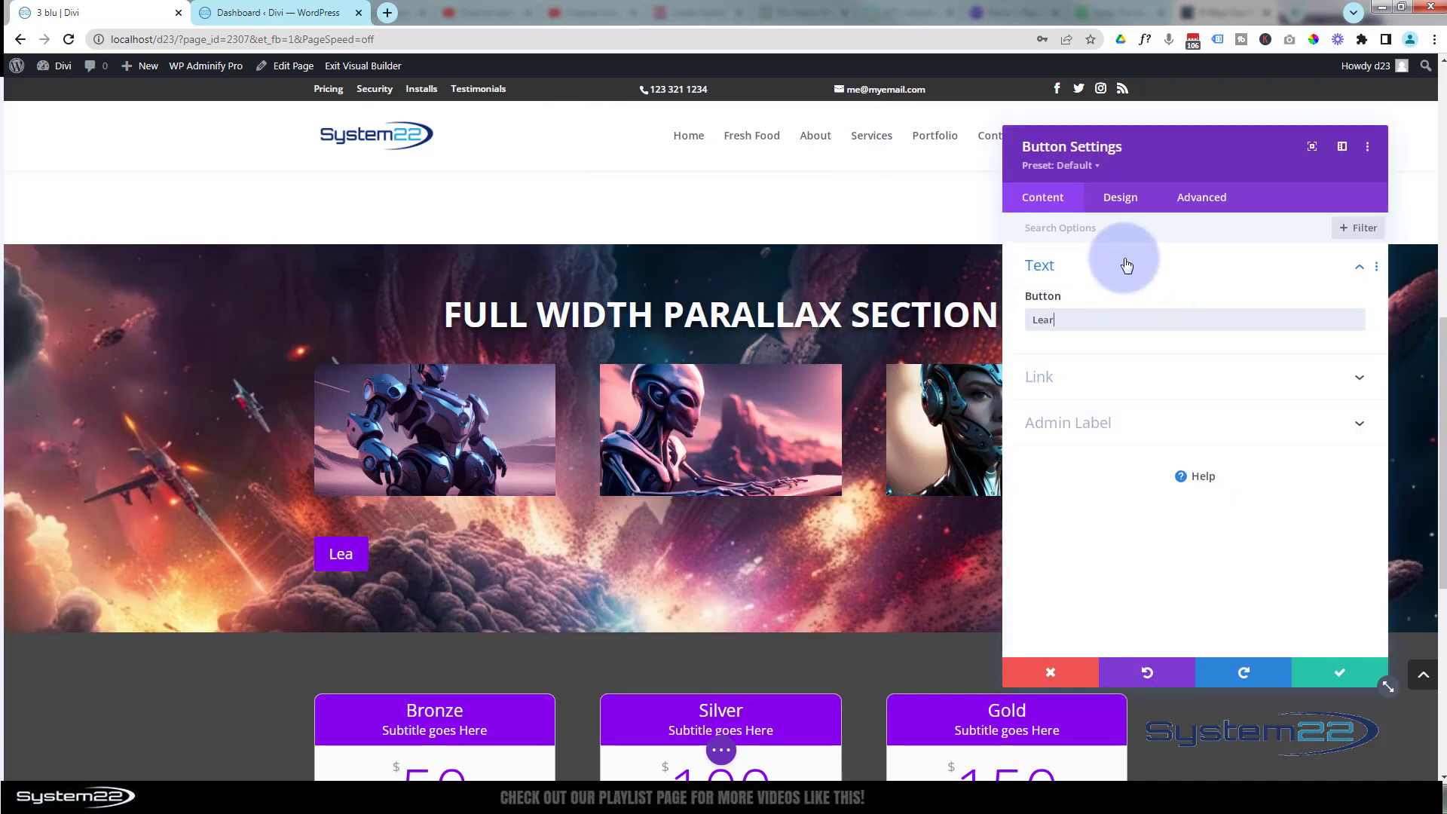
left_click(1136, 377)
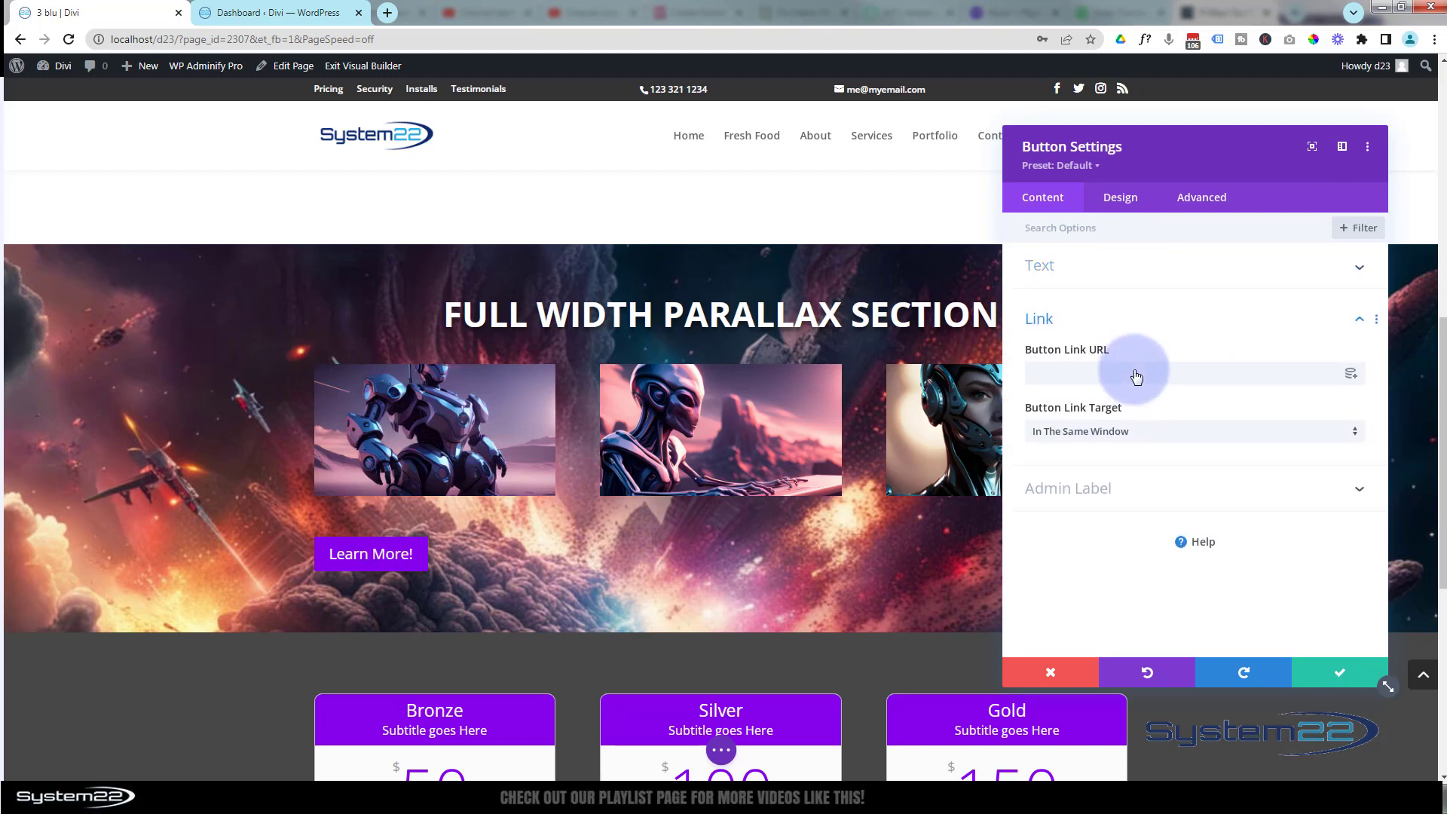
left_click(1111, 372)
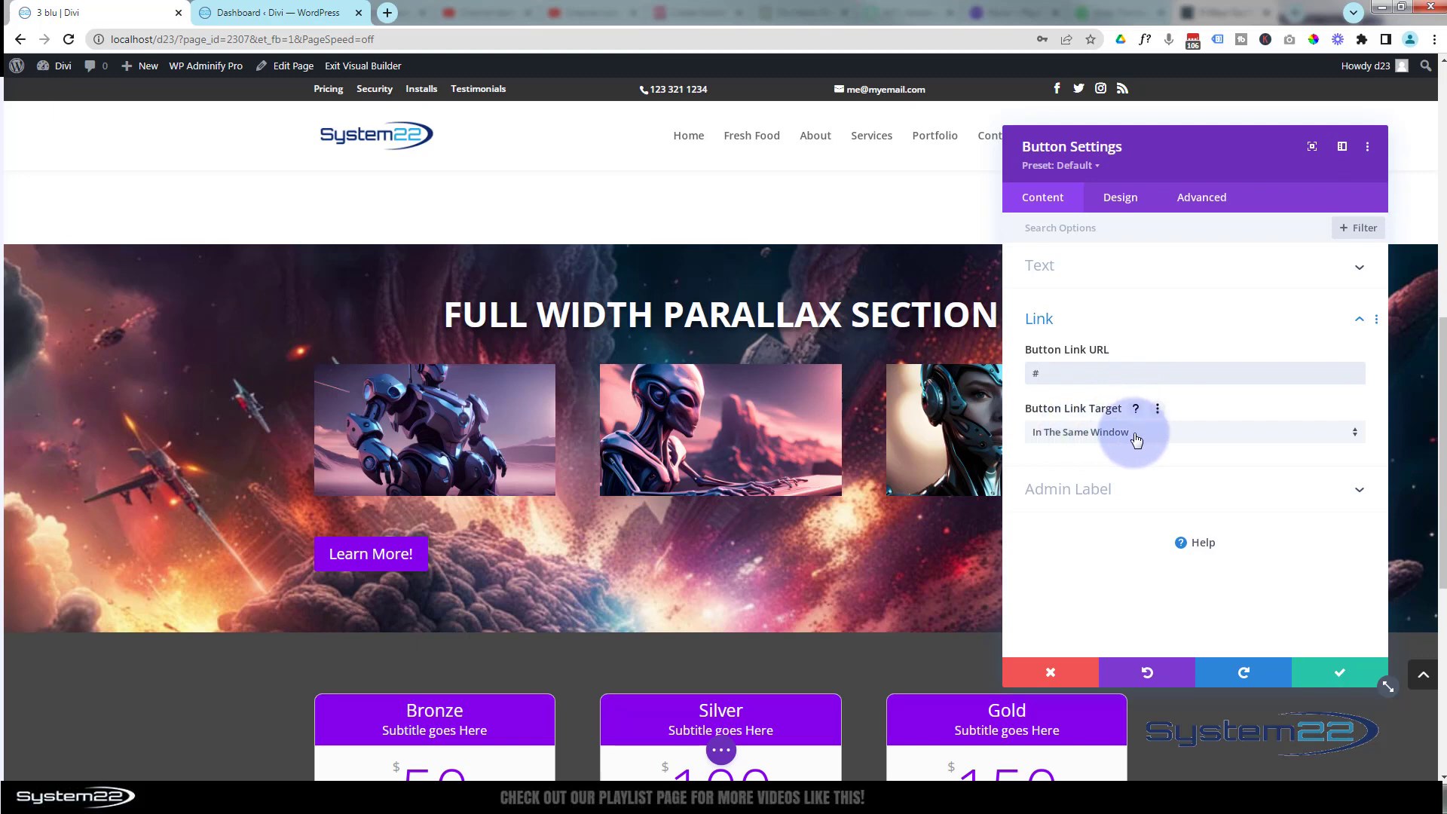
Set the Learn More! button's alignment to centre
left_click(1130, 206)
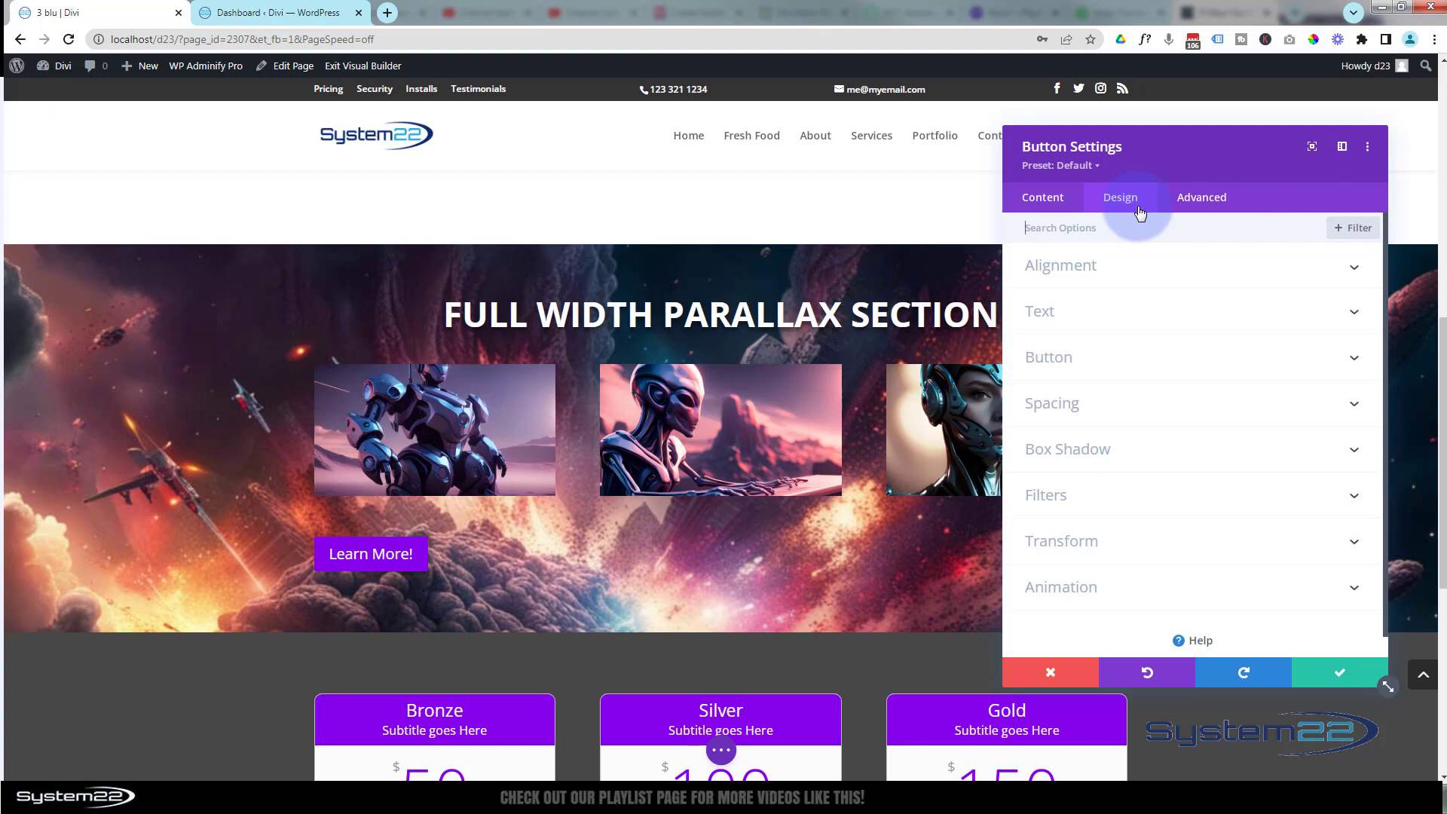
left_click(1161, 268)
left_click(1181, 325)
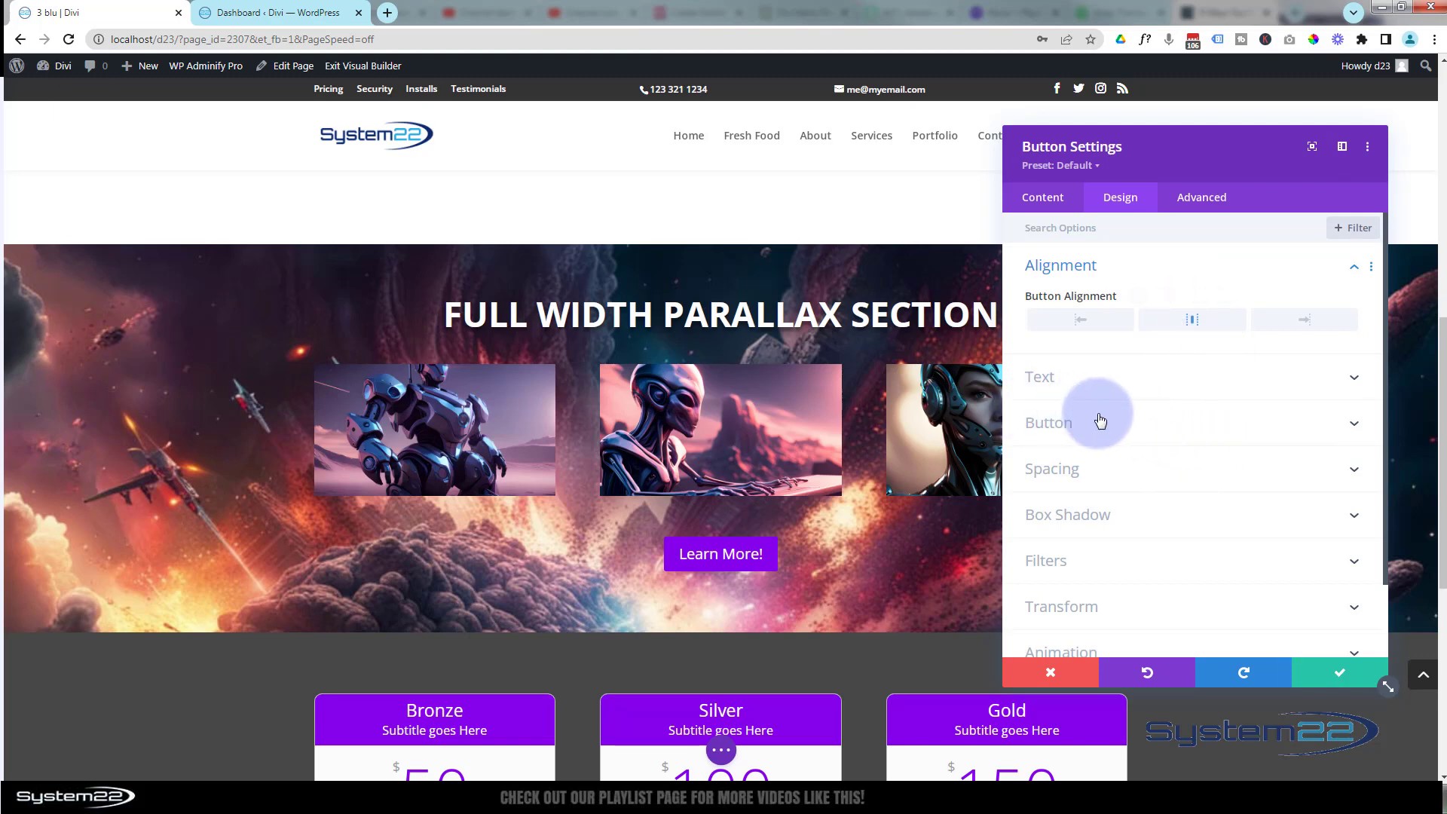
left_click(1059, 425)
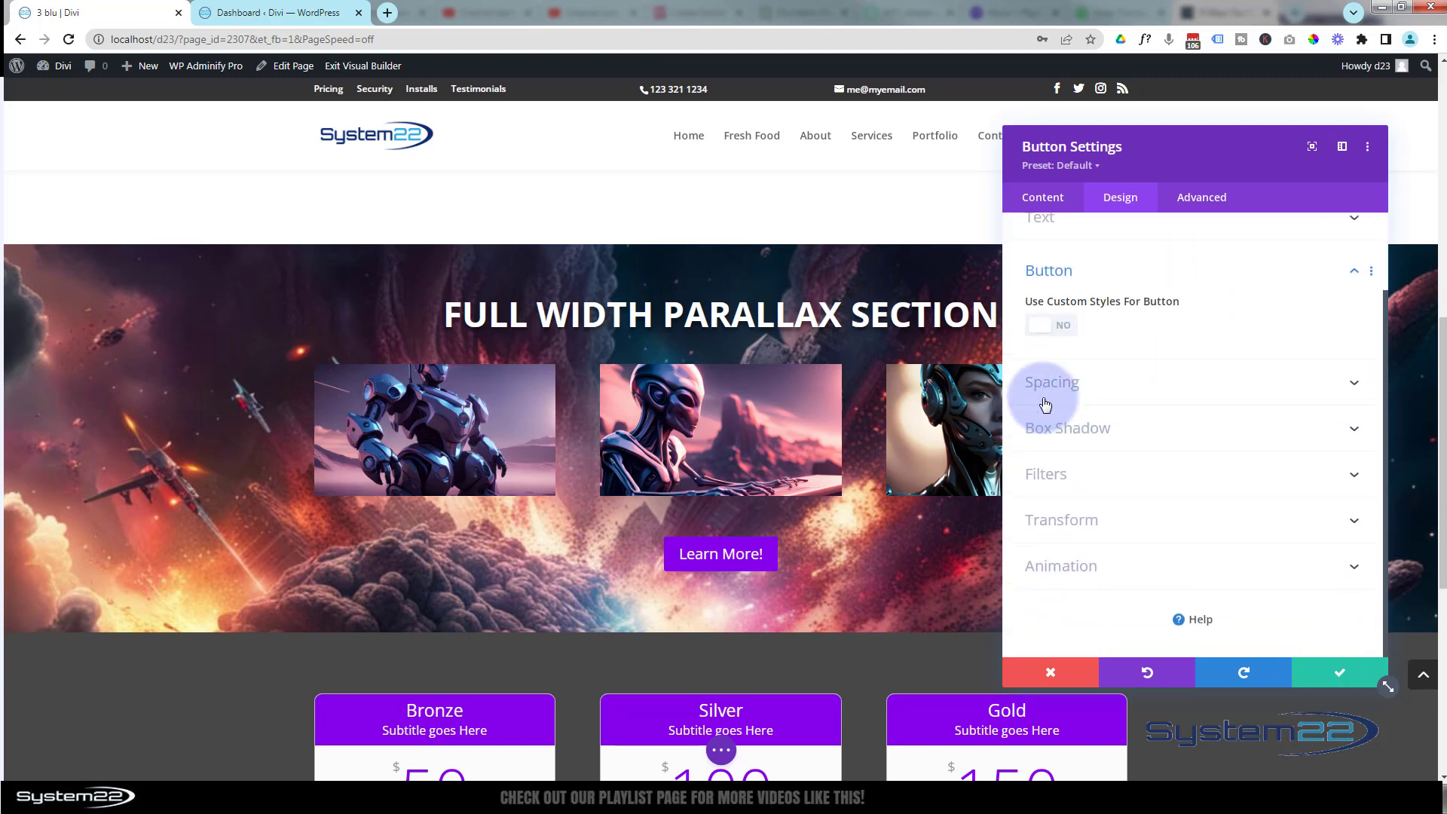
left_click(1097, 333)
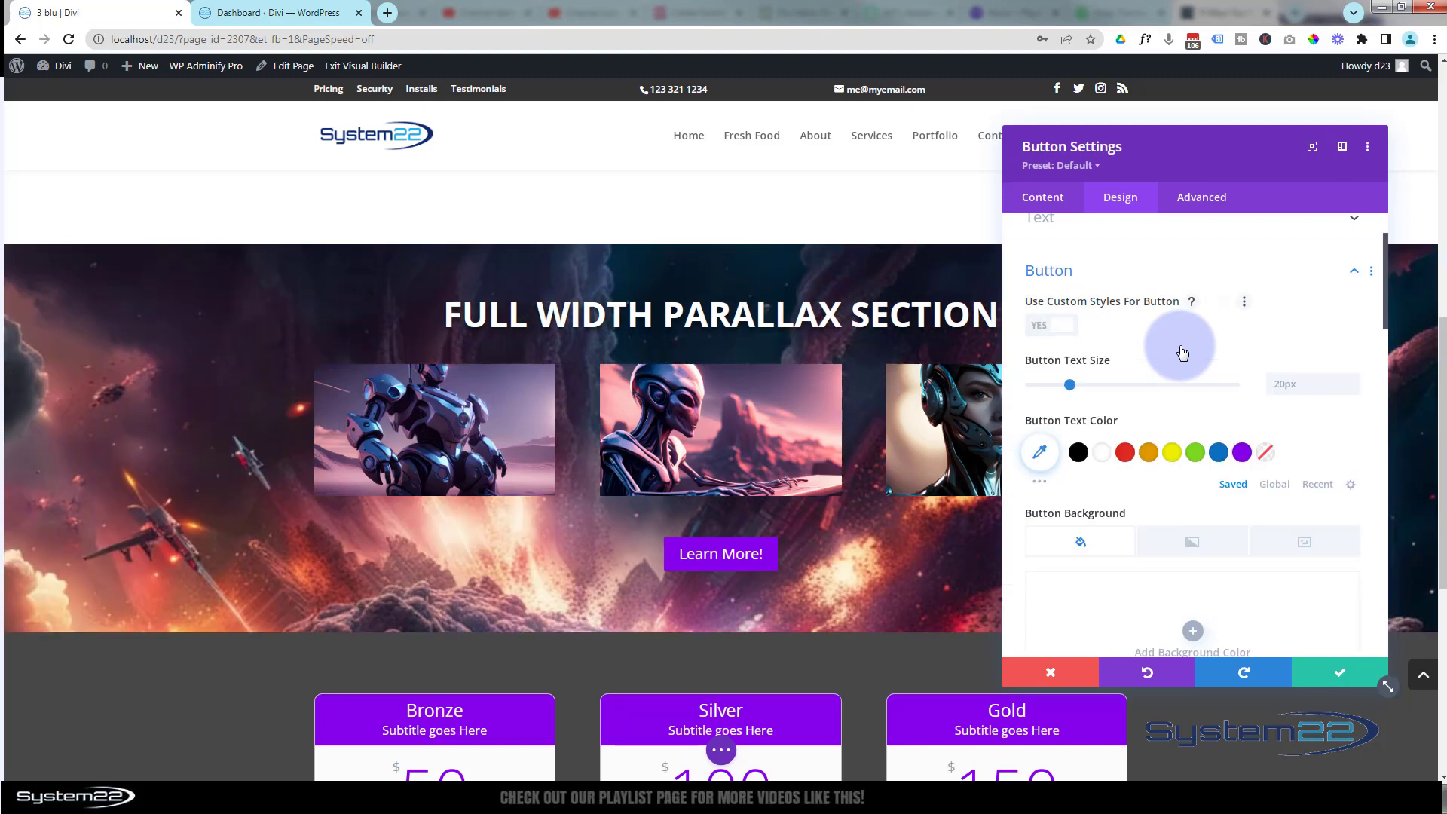
left_click(1042, 332)
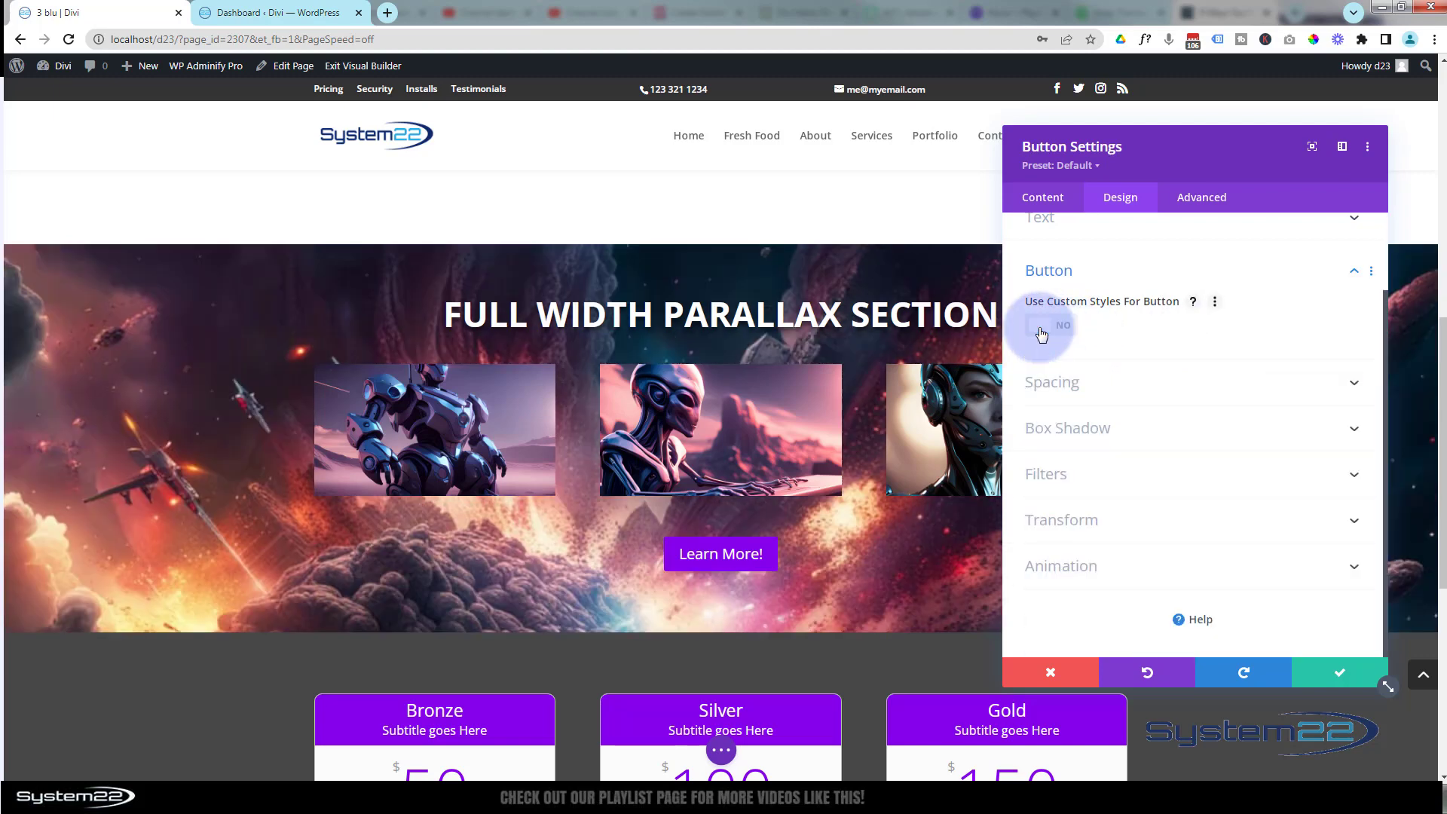
Save the Learn More! button's settings
left_click(1341, 677)
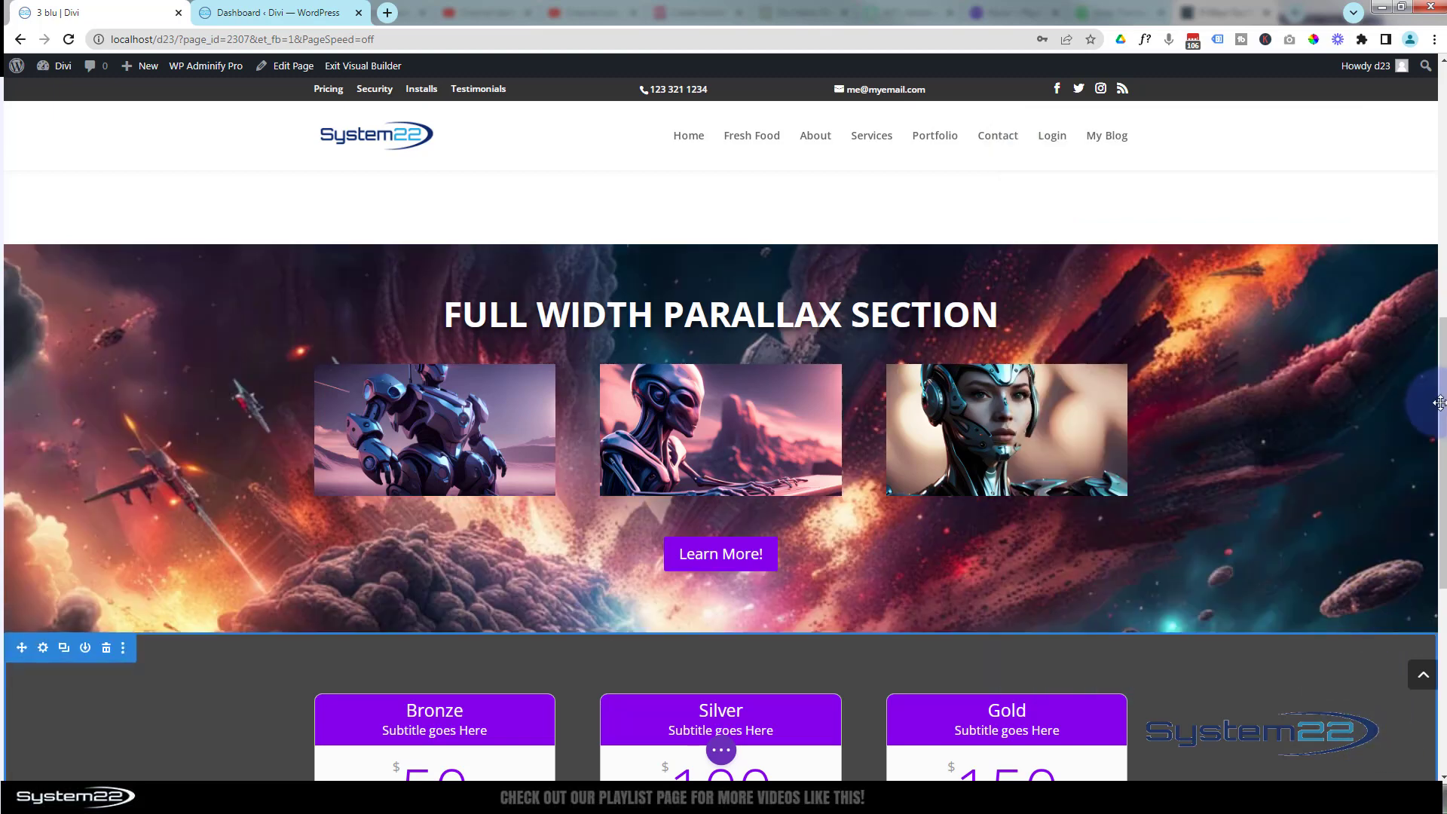
mouse_move(1436, 426)
left_mouse_down()
mouse_move(1435, 327)
mouse_move(1440, 468)
mouse_move(1441, 344)
mouse_move(1443, 428)
left_mouse_up()
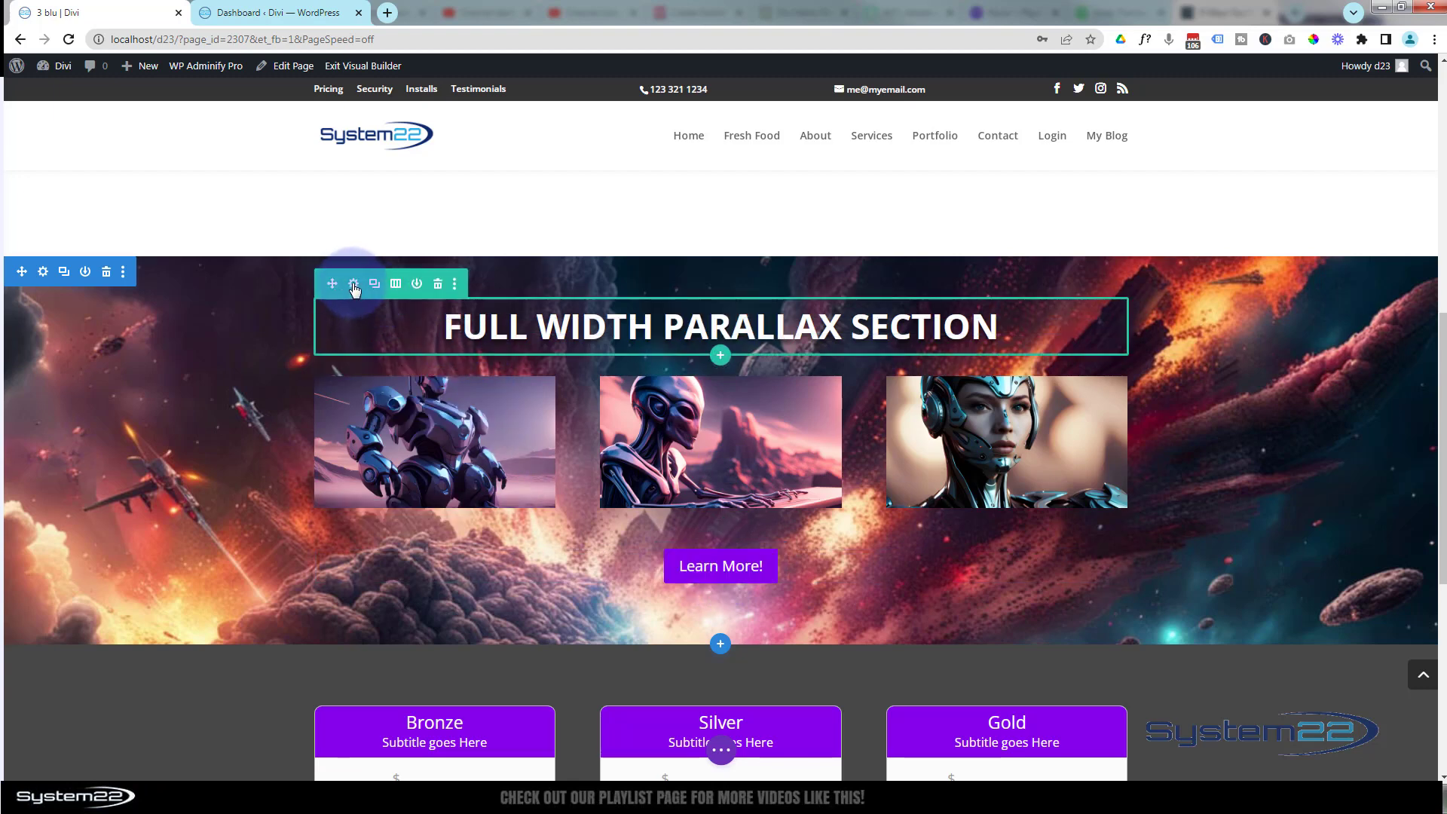
Enable the vertical motion scroll effect for the row containing the parallax section's heading
left_click(353, 285)
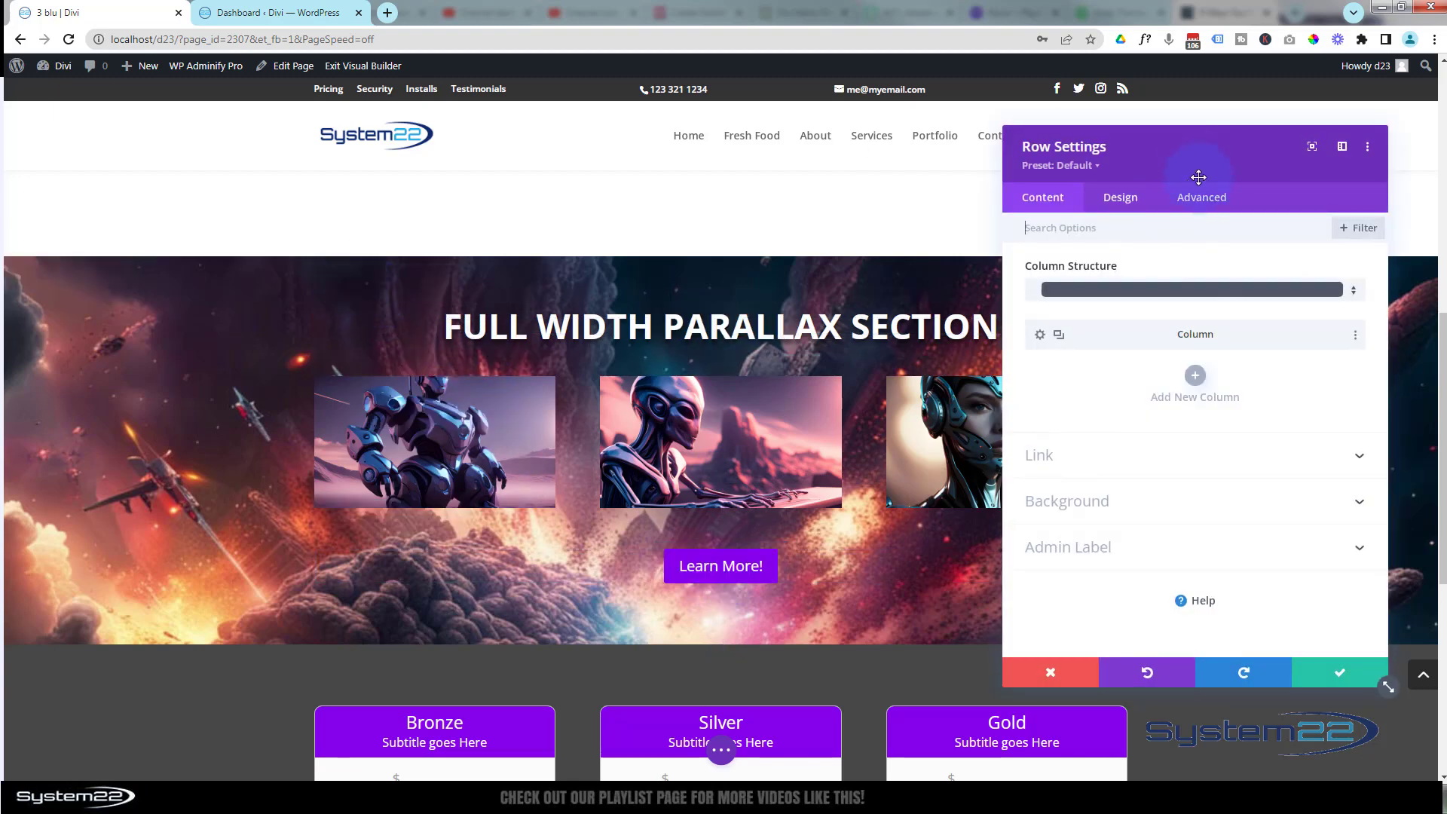
left_click(1205, 198)
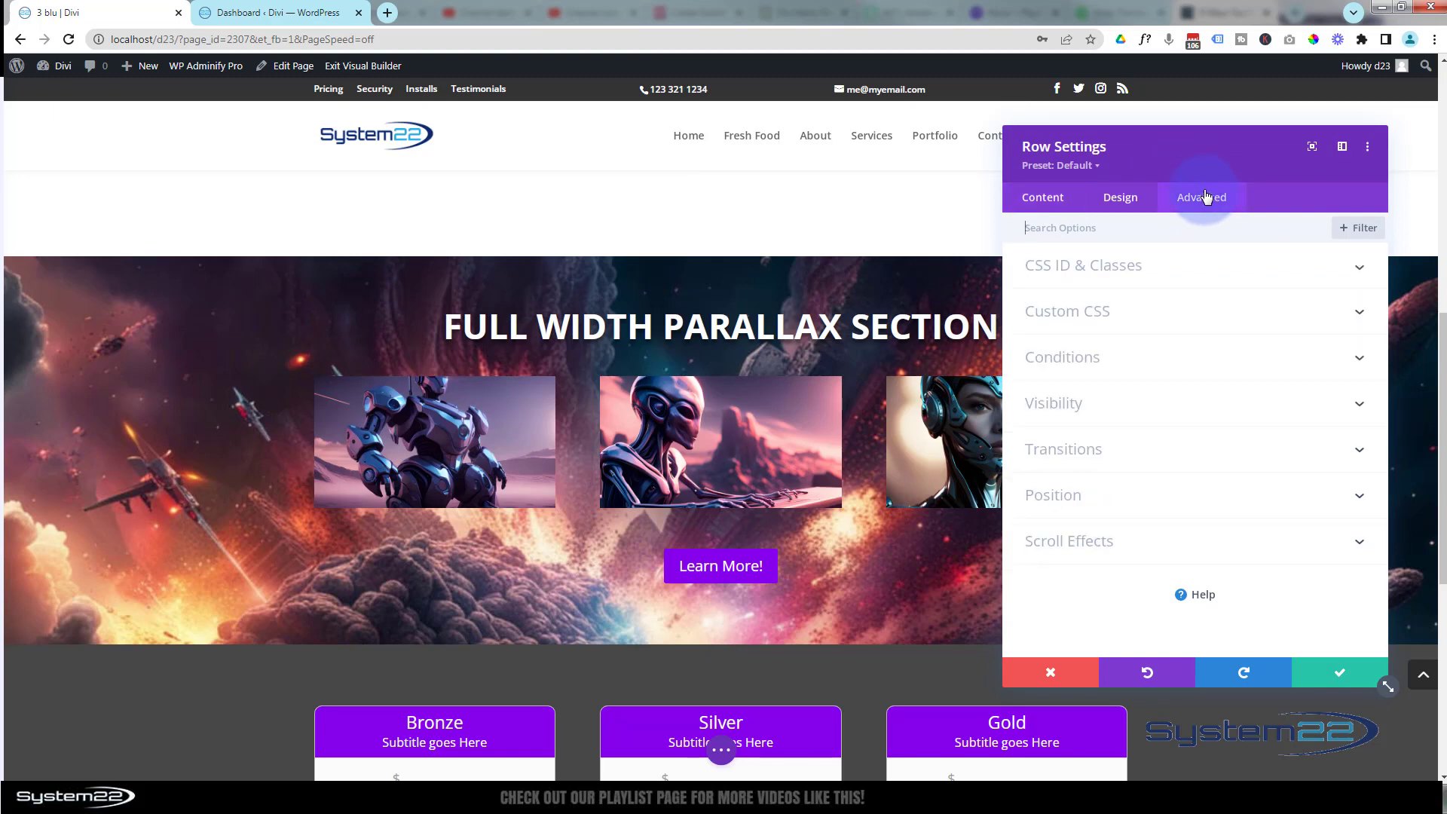
left_click(1181, 541)
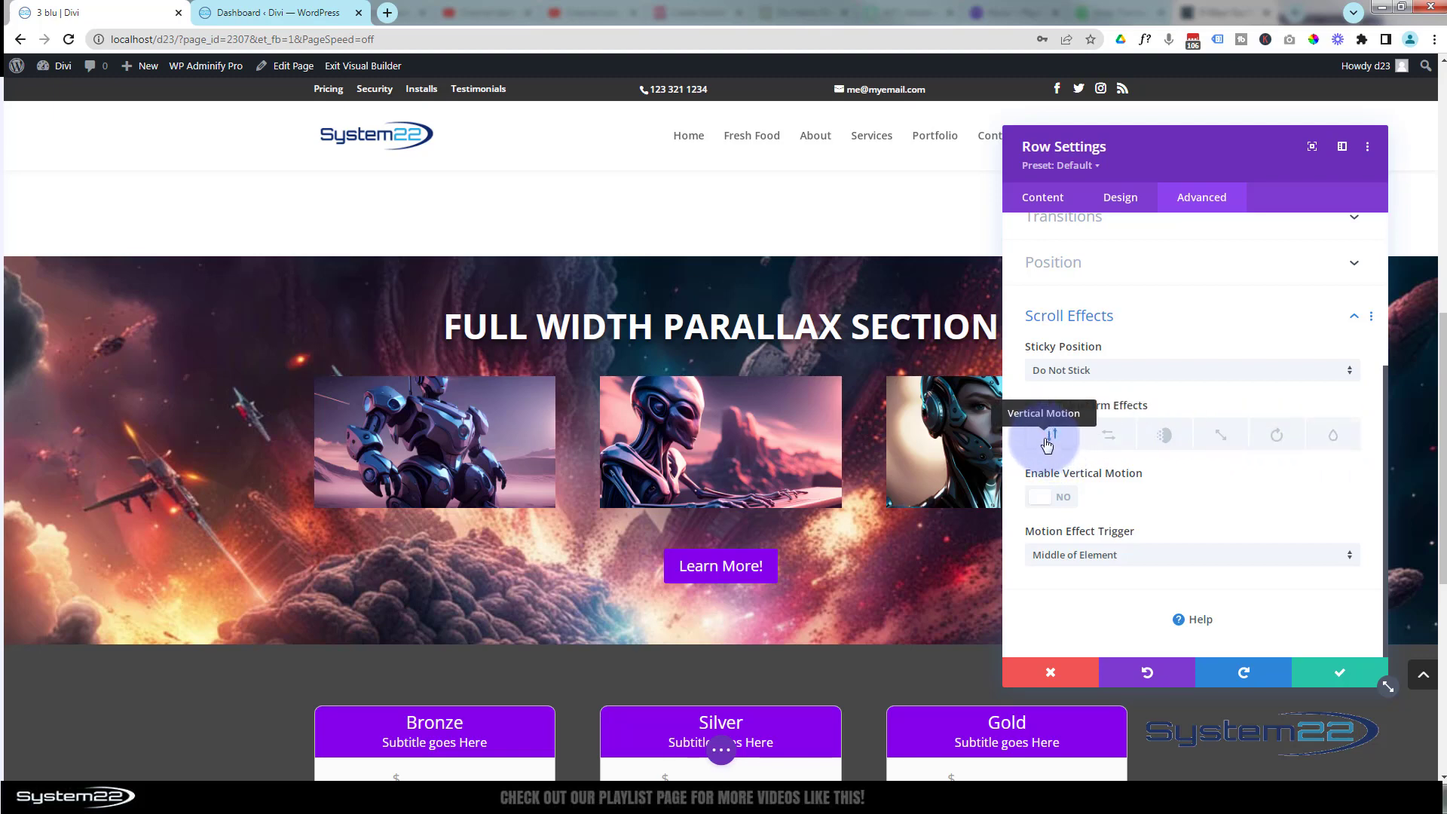
left_click(1063, 498)
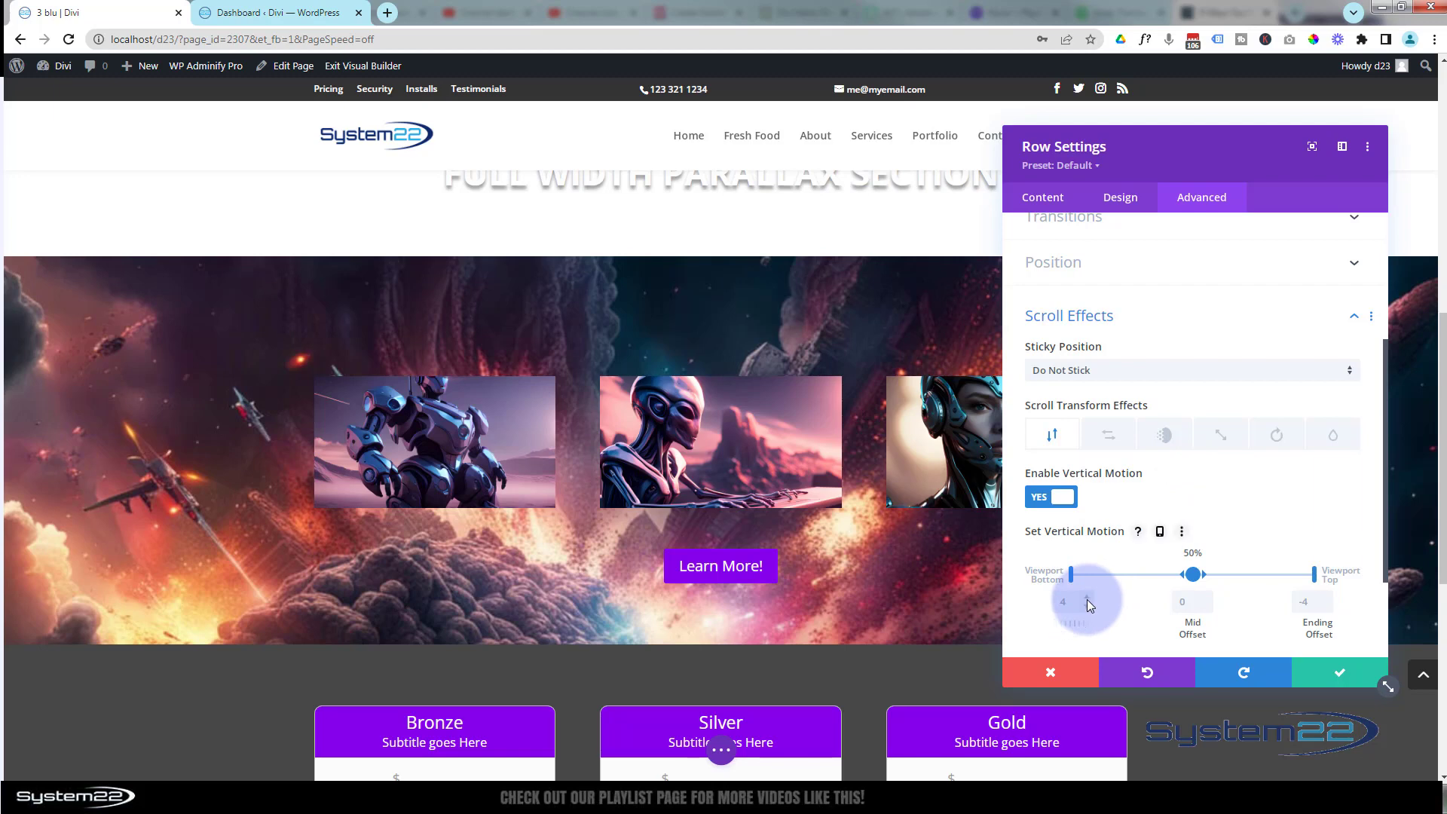
Set the heading row's vertical motion starting offset to 20 and check how the heading moves as the page scrolls
scroll(964, 571, "up", 2)
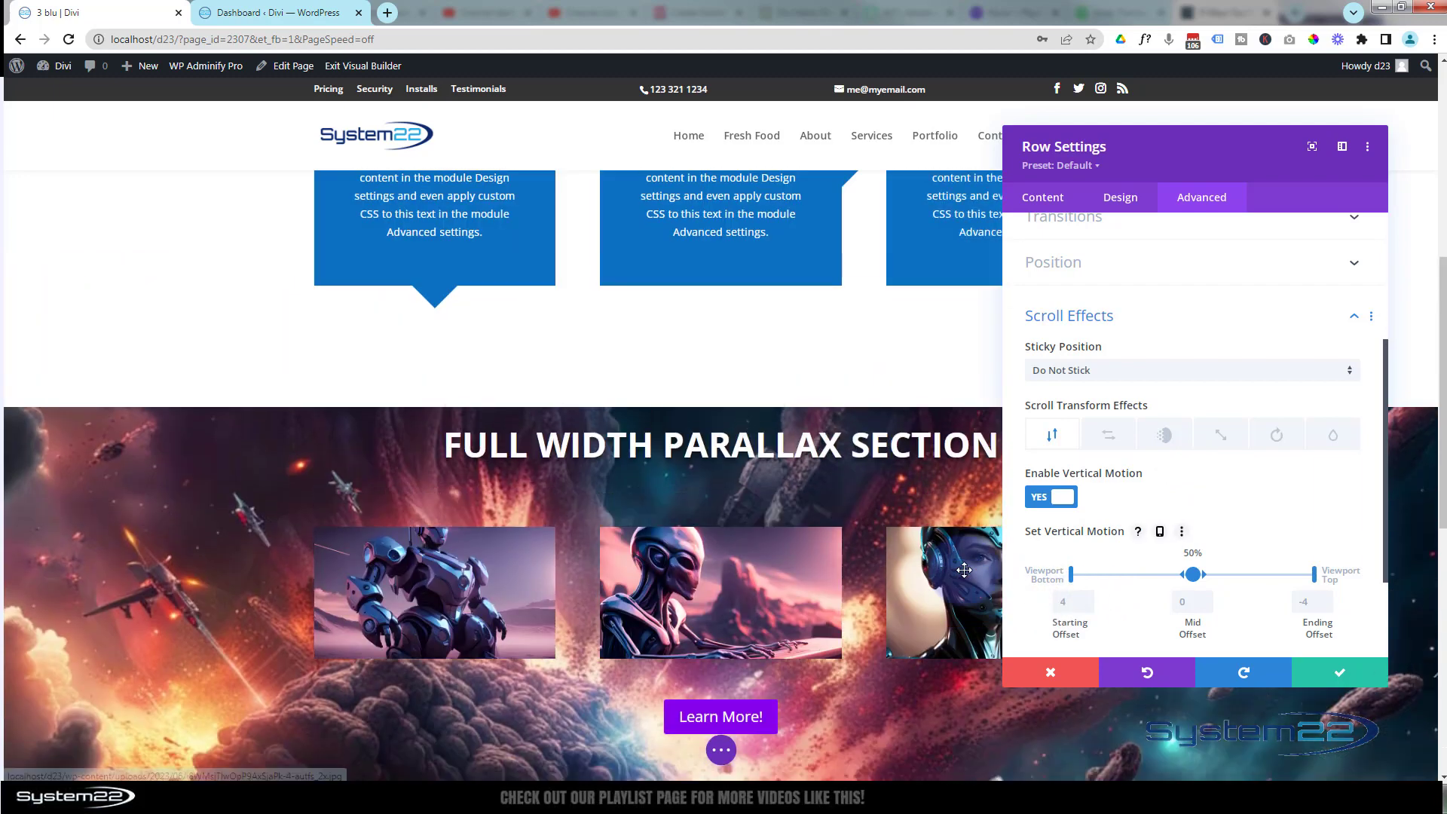
scroll(965, 573, "down", 1)
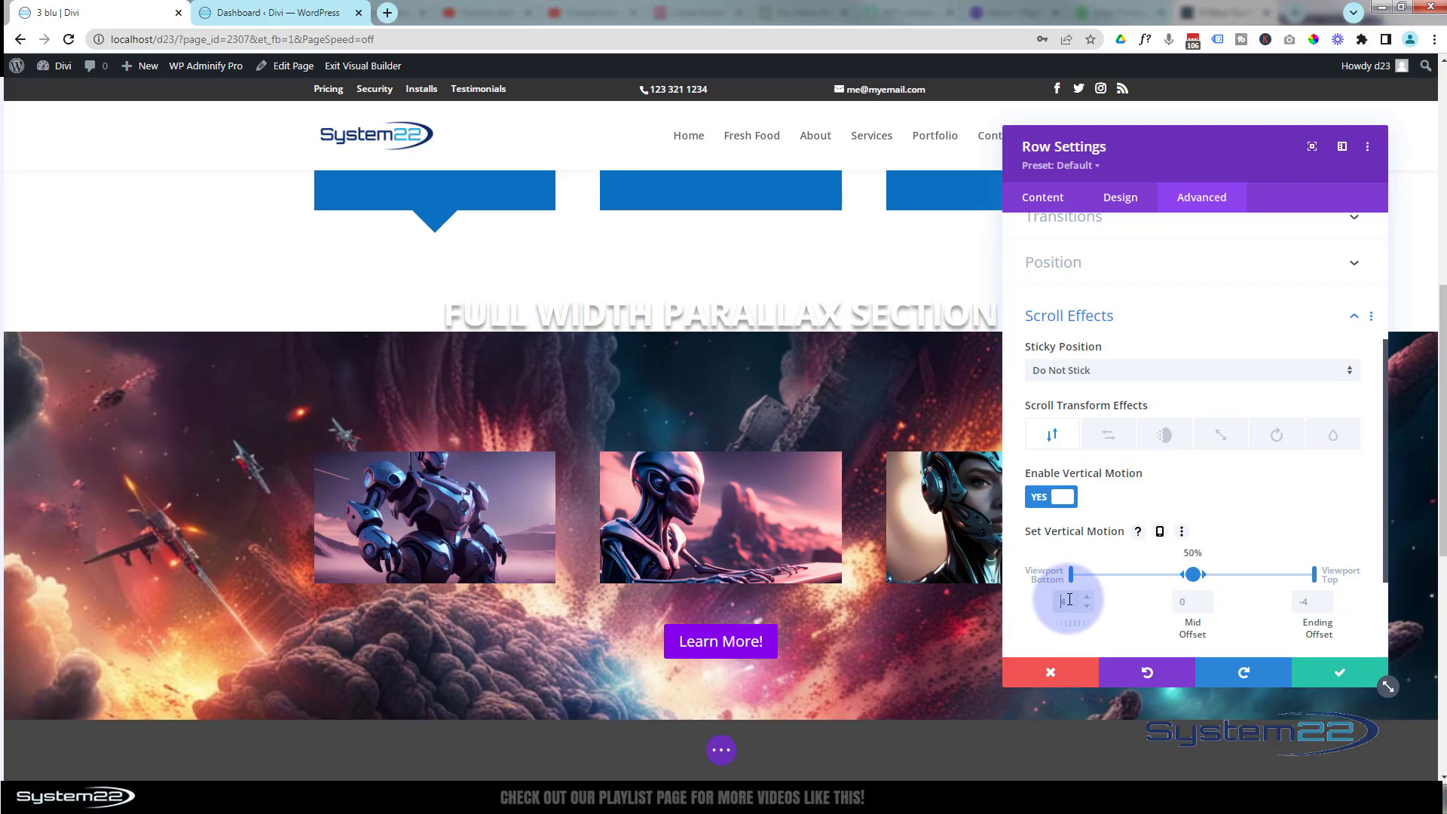
scroll(970, 549, "down", 1)
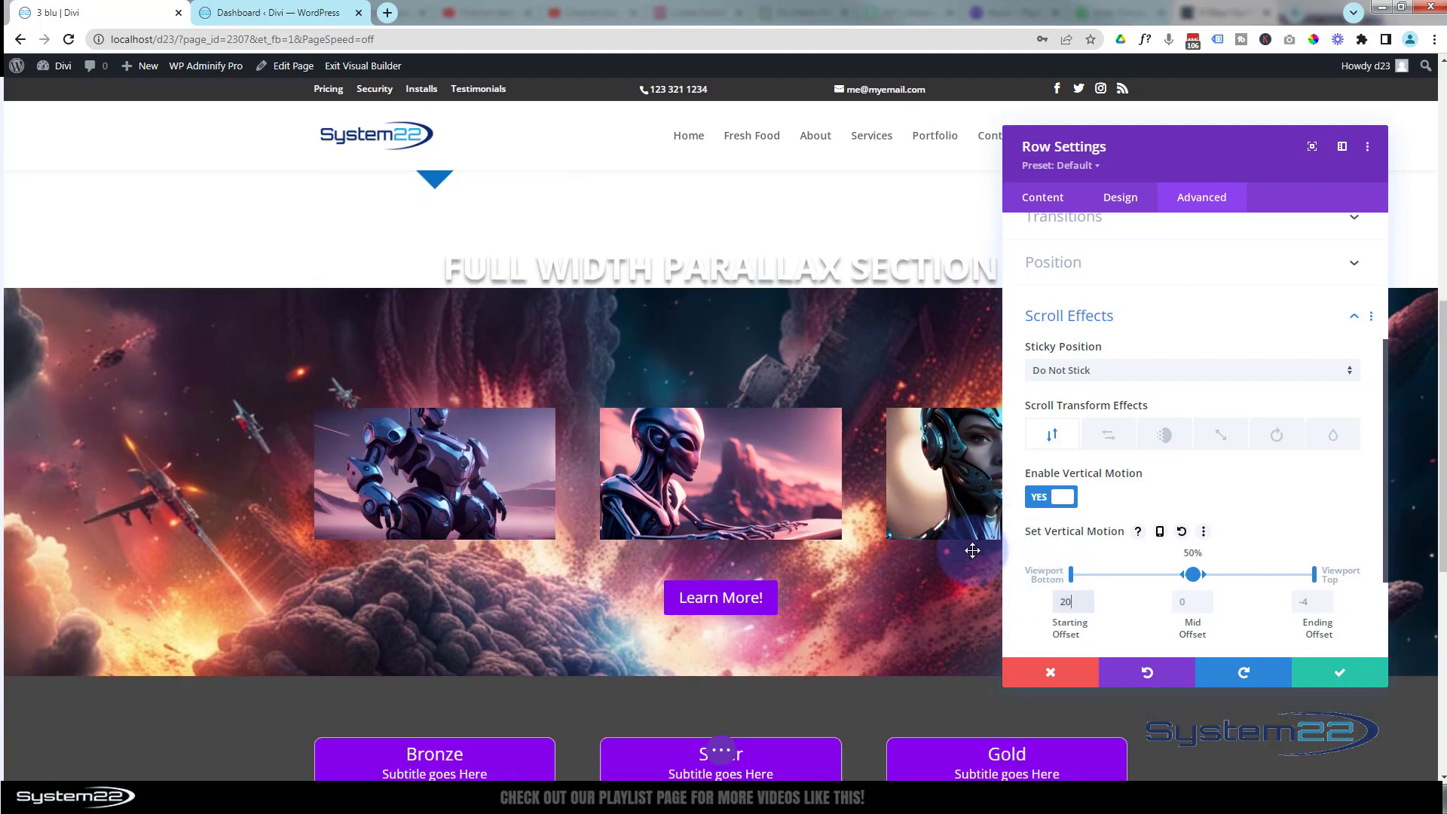
scroll(972, 551, "up", 3)
scroll(972, 550, "up", 1)
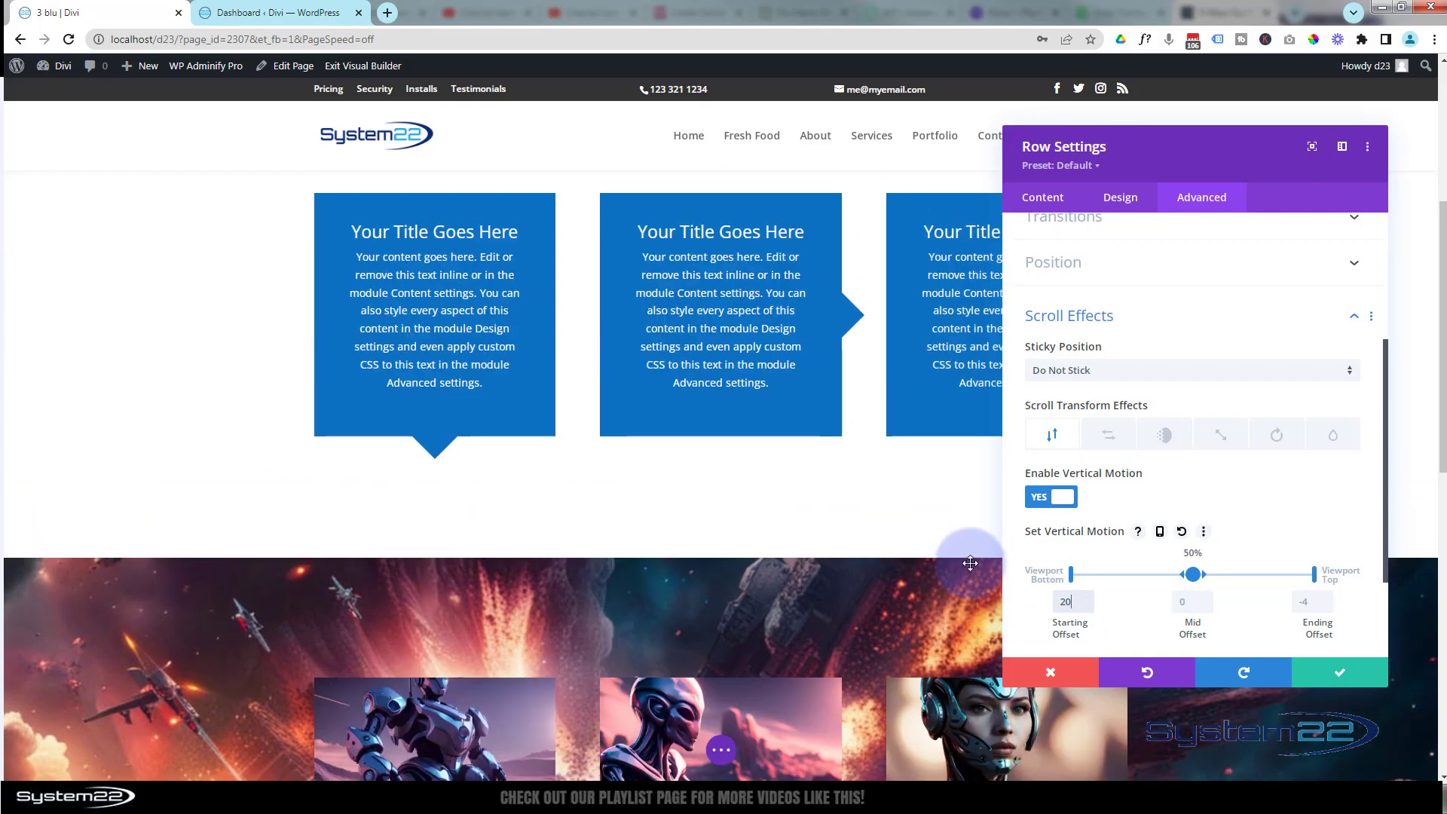
scroll(970, 563, "up", 2)
scroll(970, 562, "down", 3)
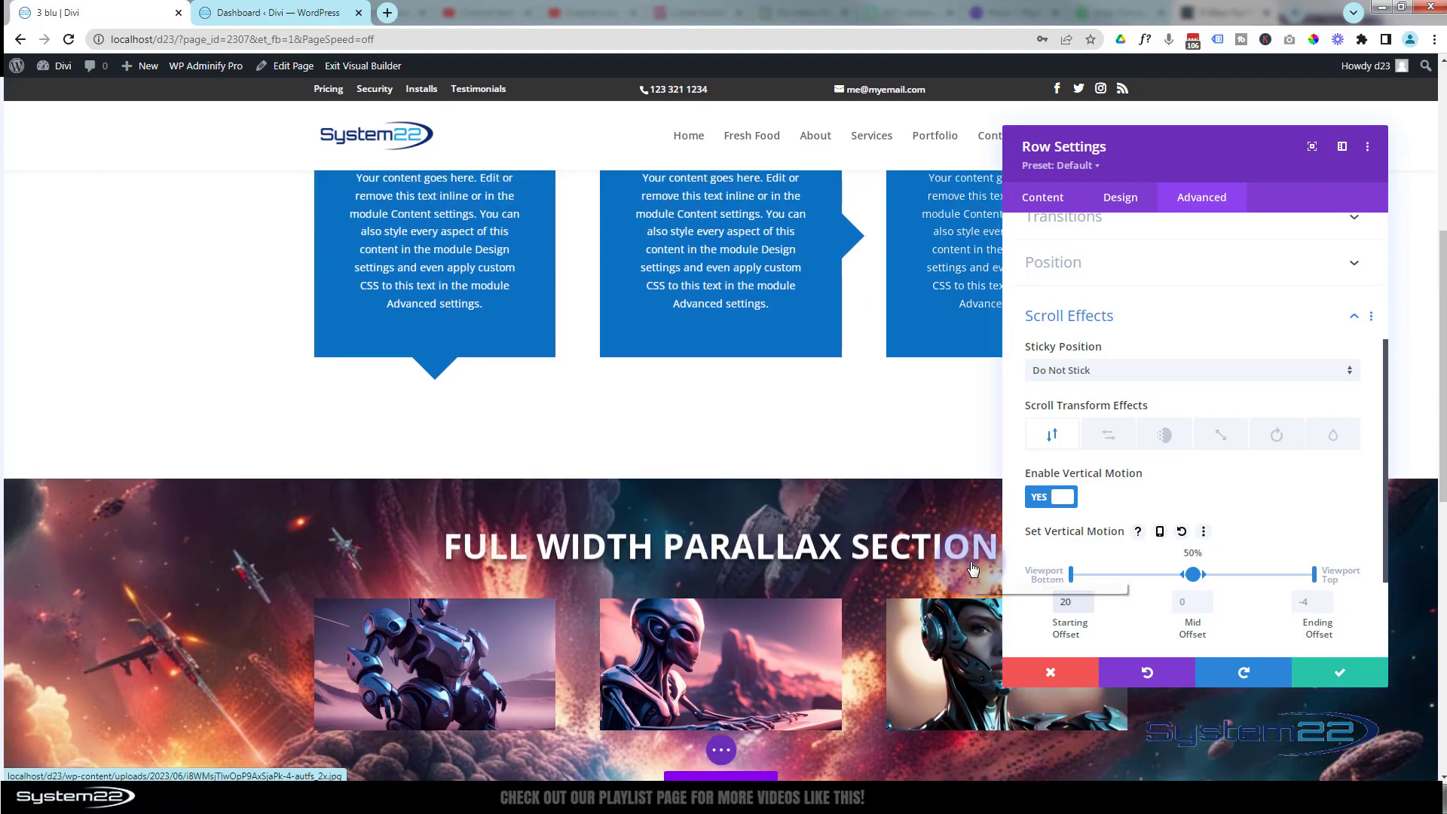
scroll(973, 570, "up", 1)
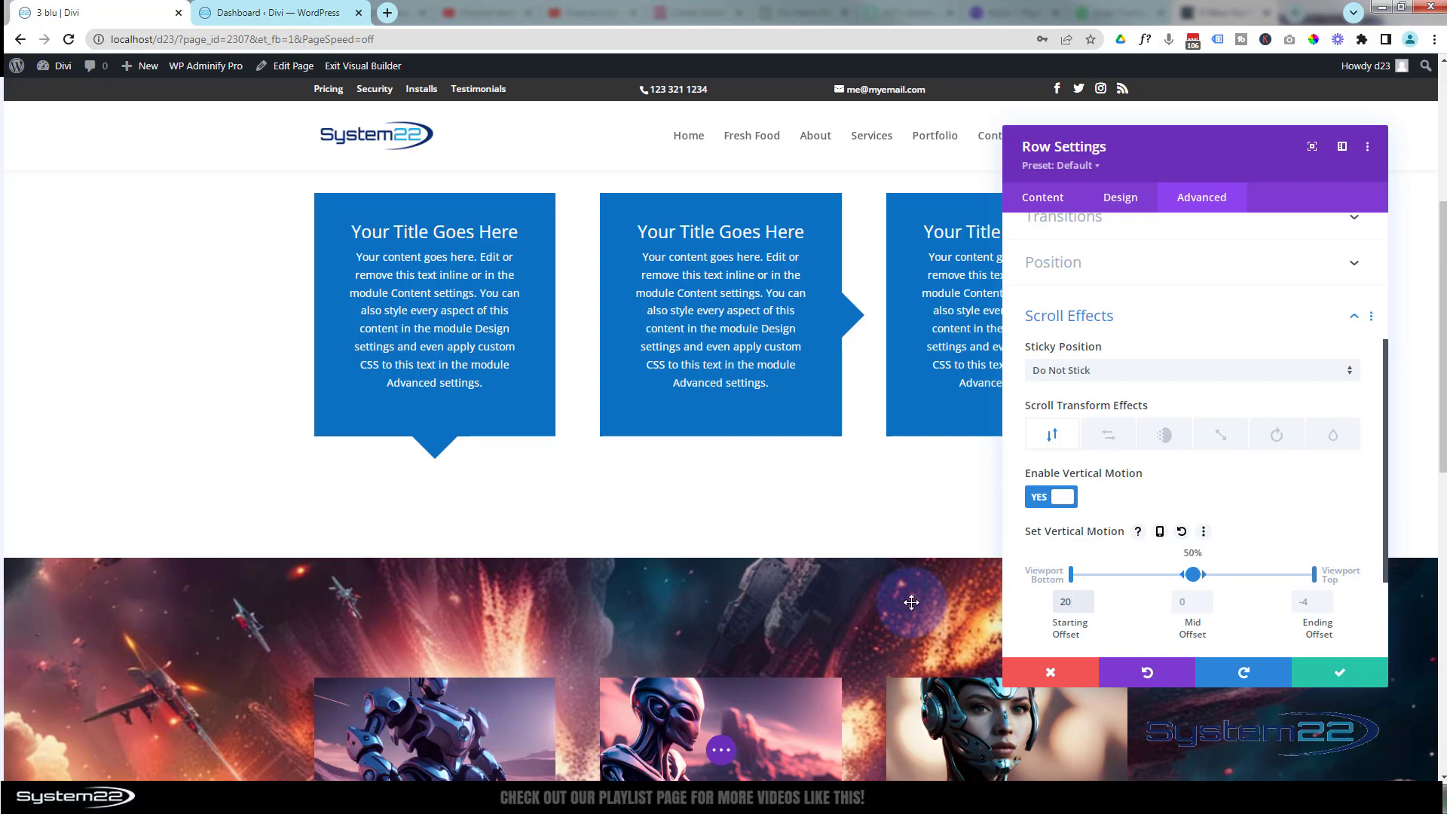
scroll(939, 490, "down", 2)
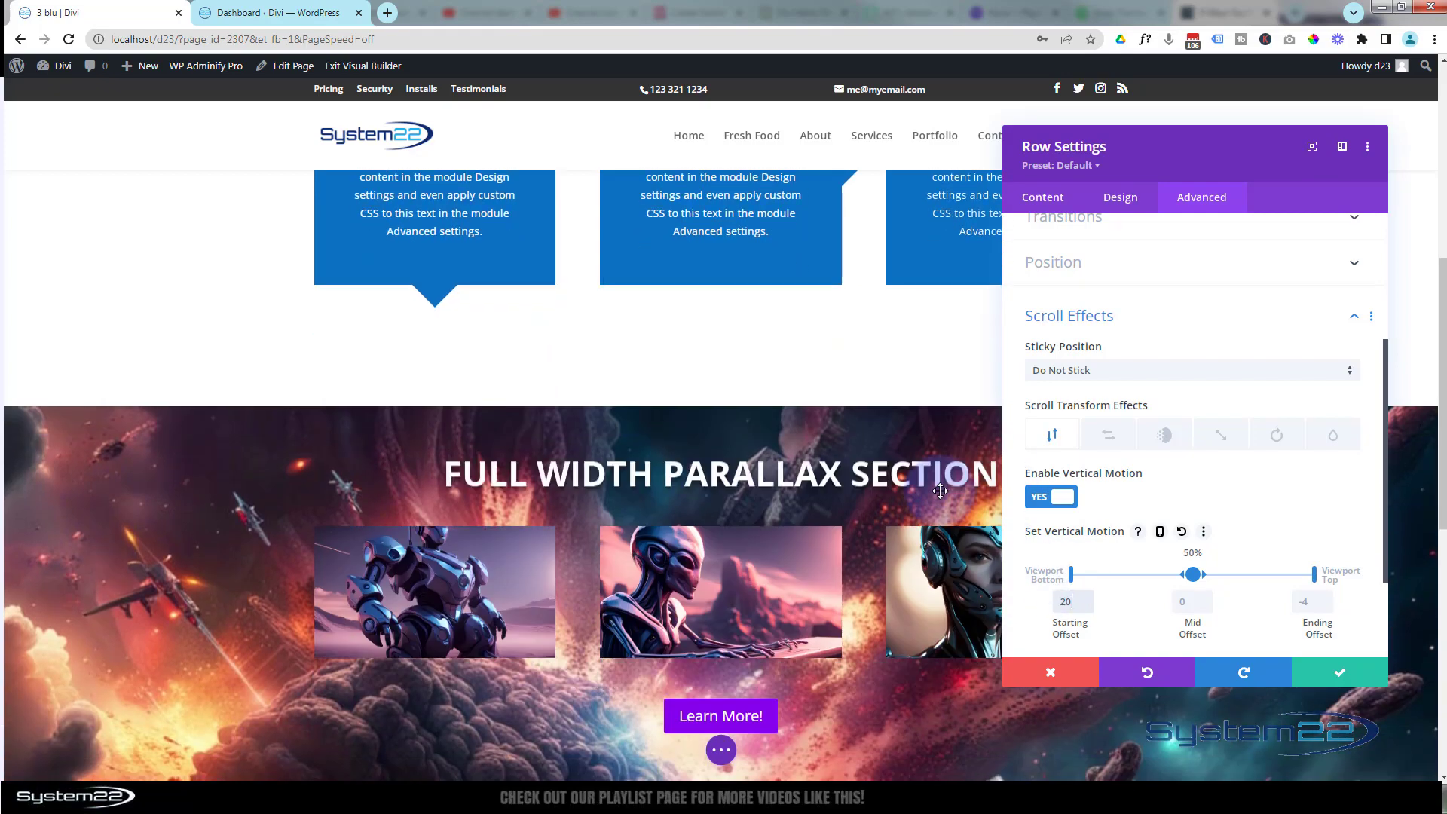
Move the heading row's vertical motion midpoint to 70% and set its ending offset to 0
scroll(940, 491, "down", 2)
scroll(942, 494, "up", 2)
left_click(1076, 580)
left_click_drag(1076, 581, 1069, 579)
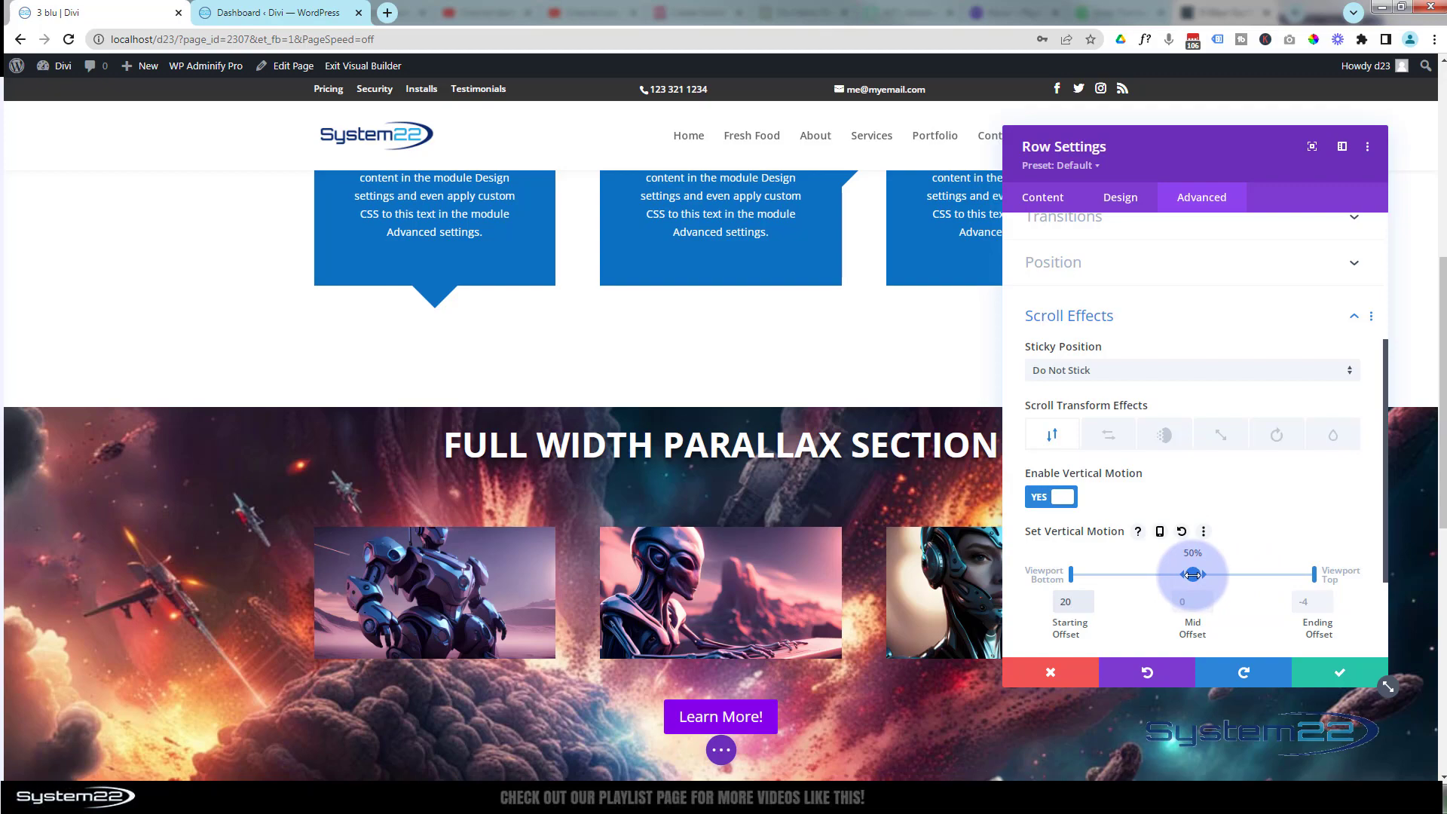
left_click_drag(1203, 575, 1242, 573)
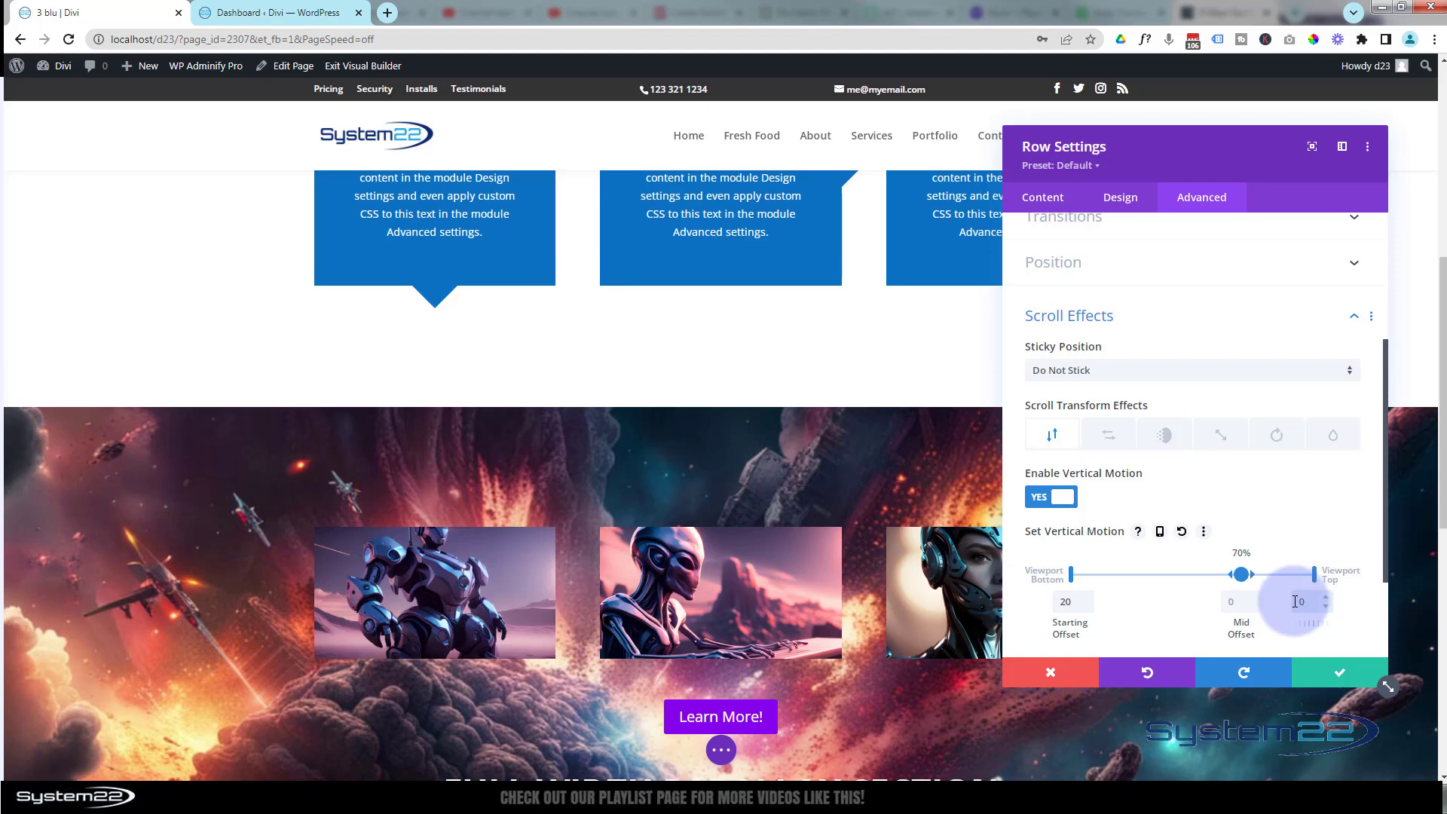
Check the heading's vertical motion while scrolling through the parallax section and save the heading row's settings
scroll(875, 444, "down", 2)
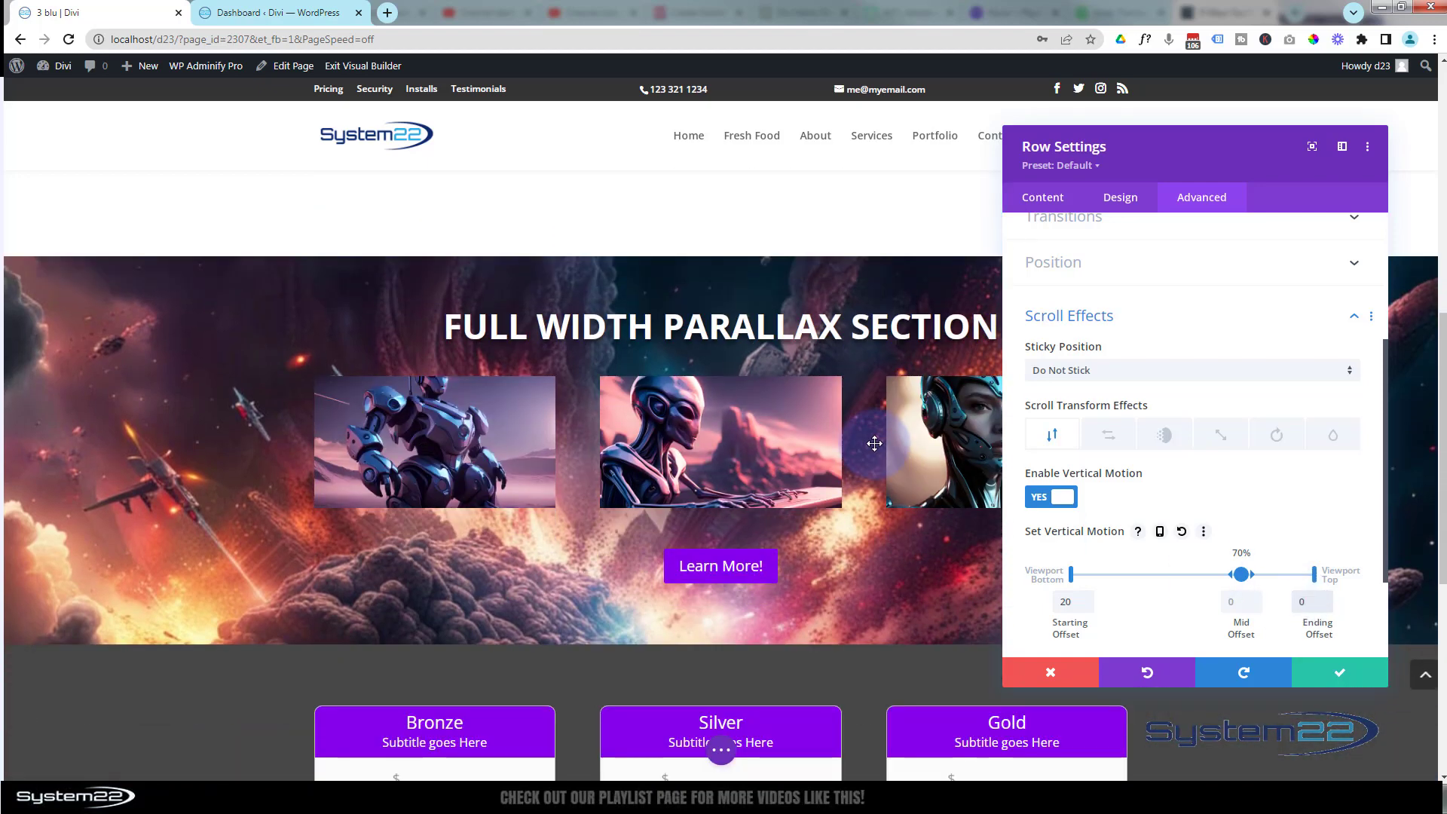
scroll(874, 443, "down", 1)
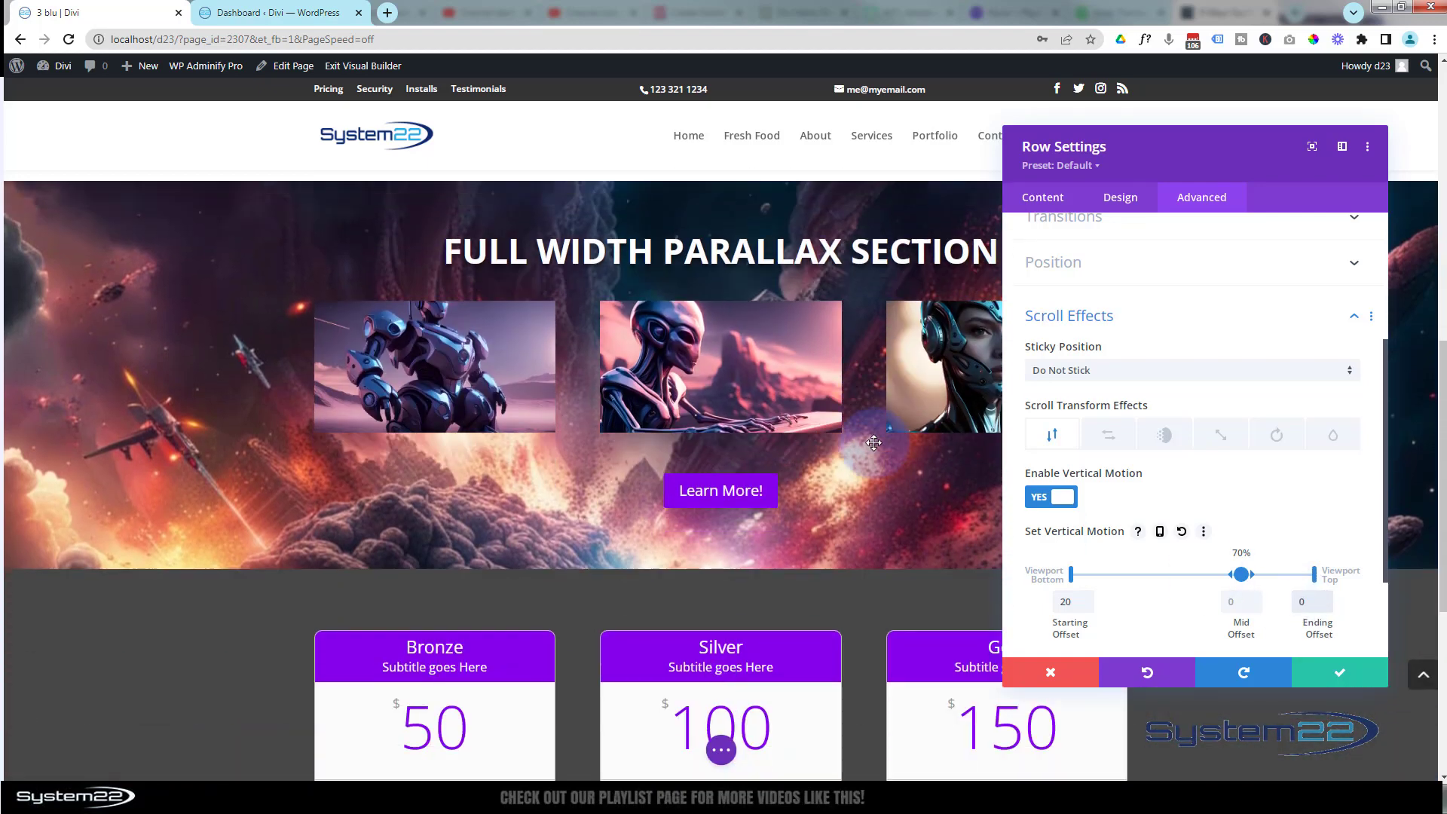
scroll(1443, 432, "down", 1)
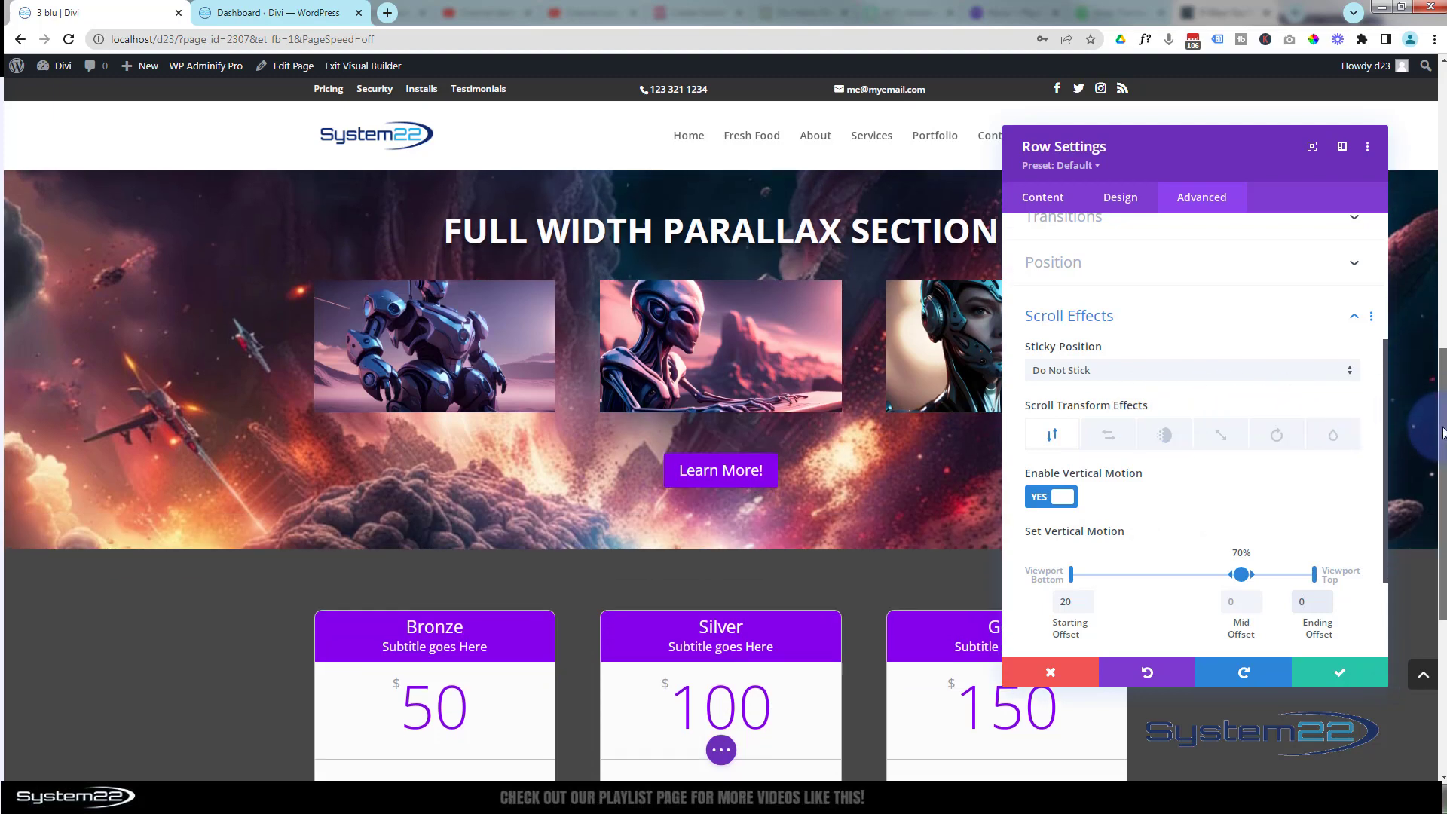
left_click_drag(1443, 432, 1396, 367)
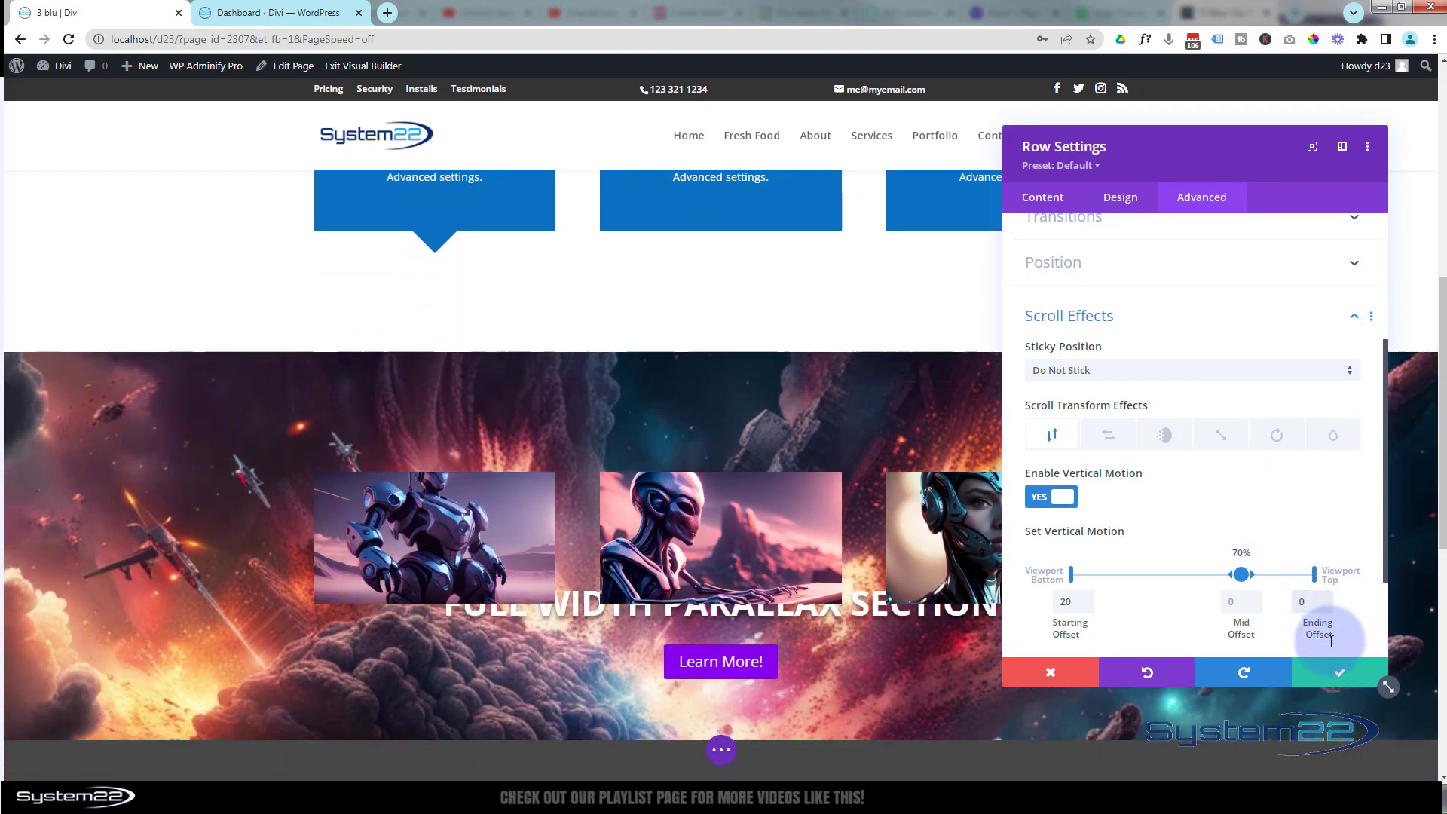
left_click(1335, 678)
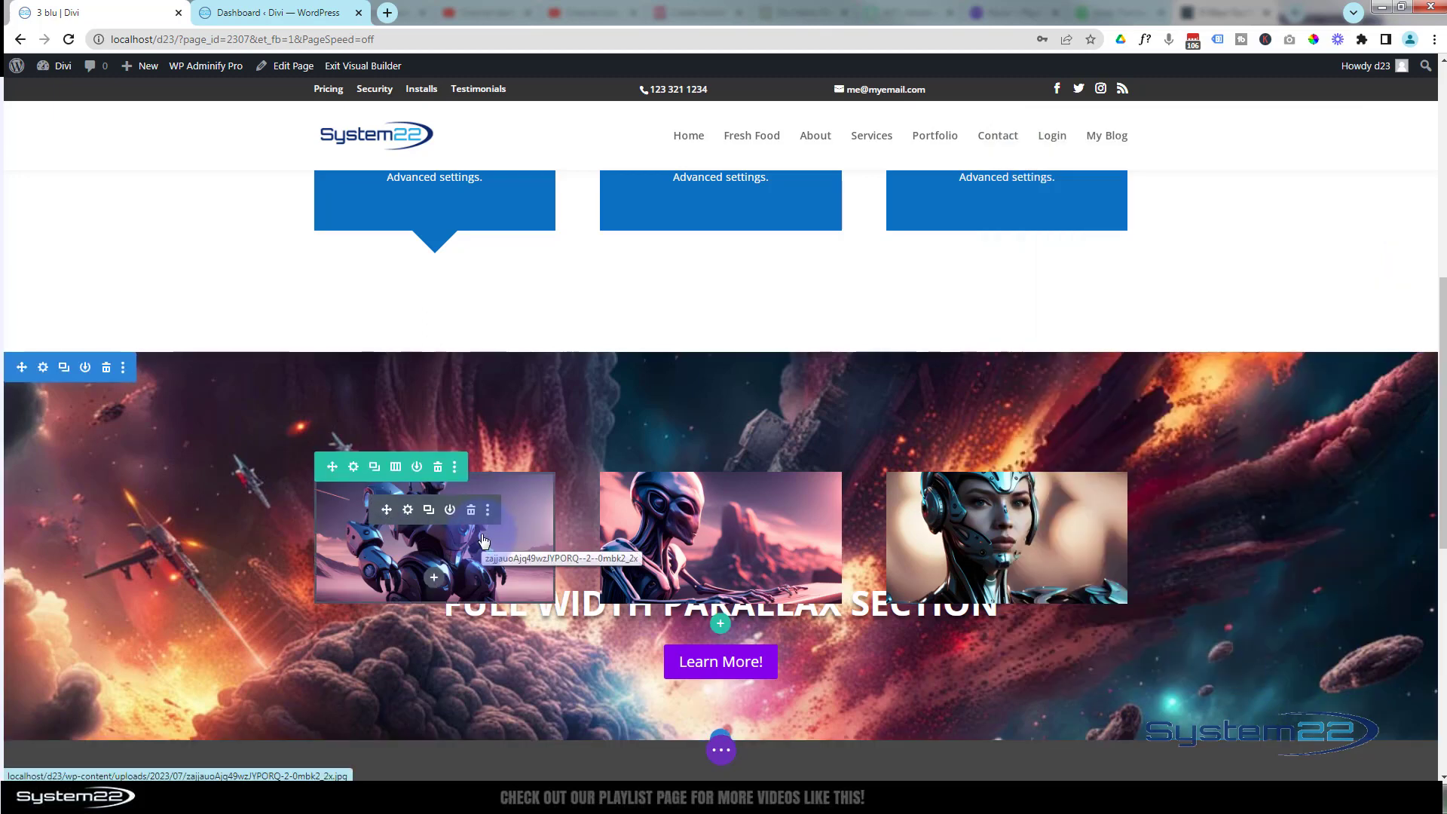
Enable the scaling up and down scroll effect for the row containing the three images
scroll(493, 540, "down", 1)
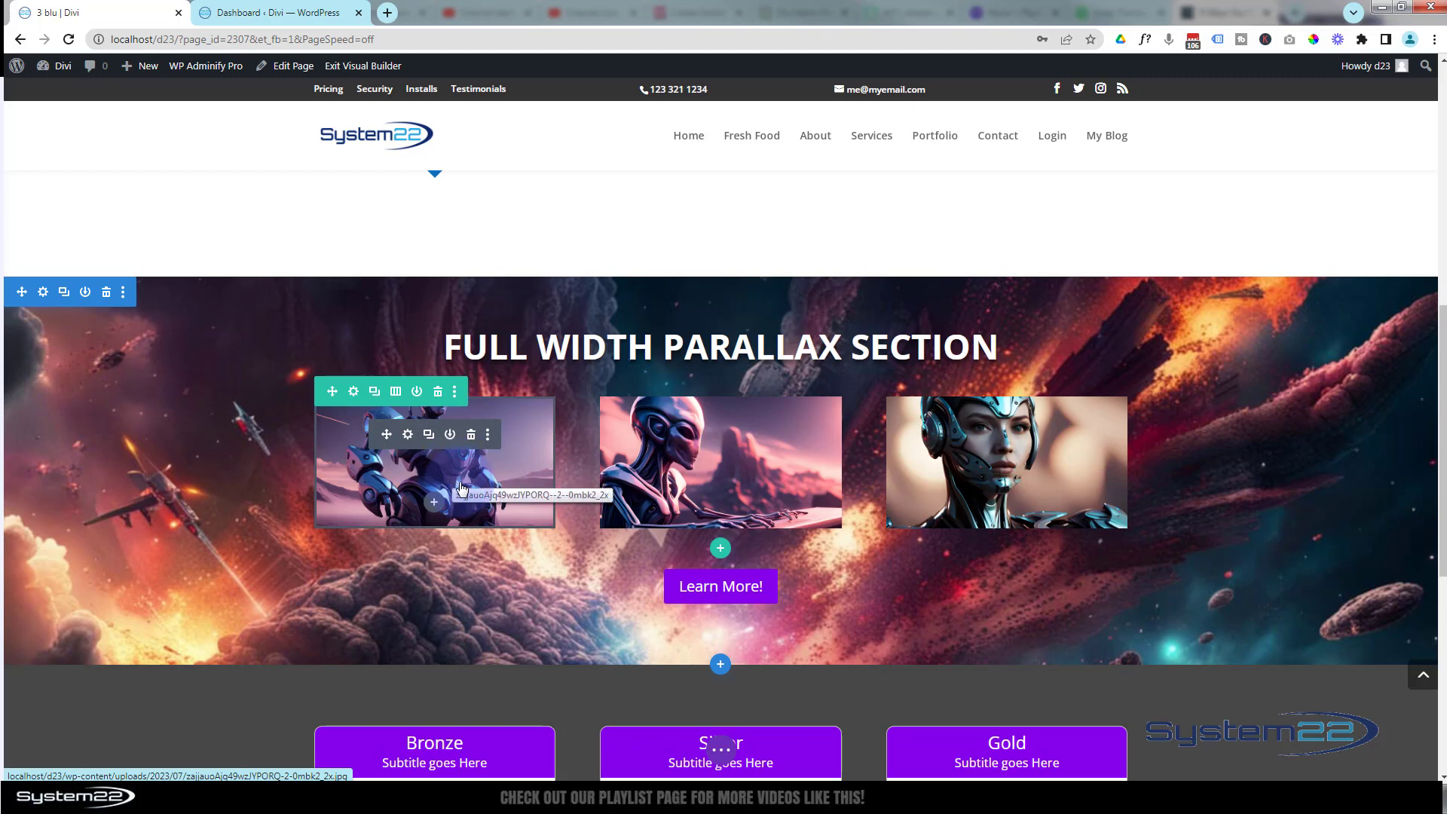
scroll(459, 562, "down", 1)
scroll(459, 562, "down", 1)
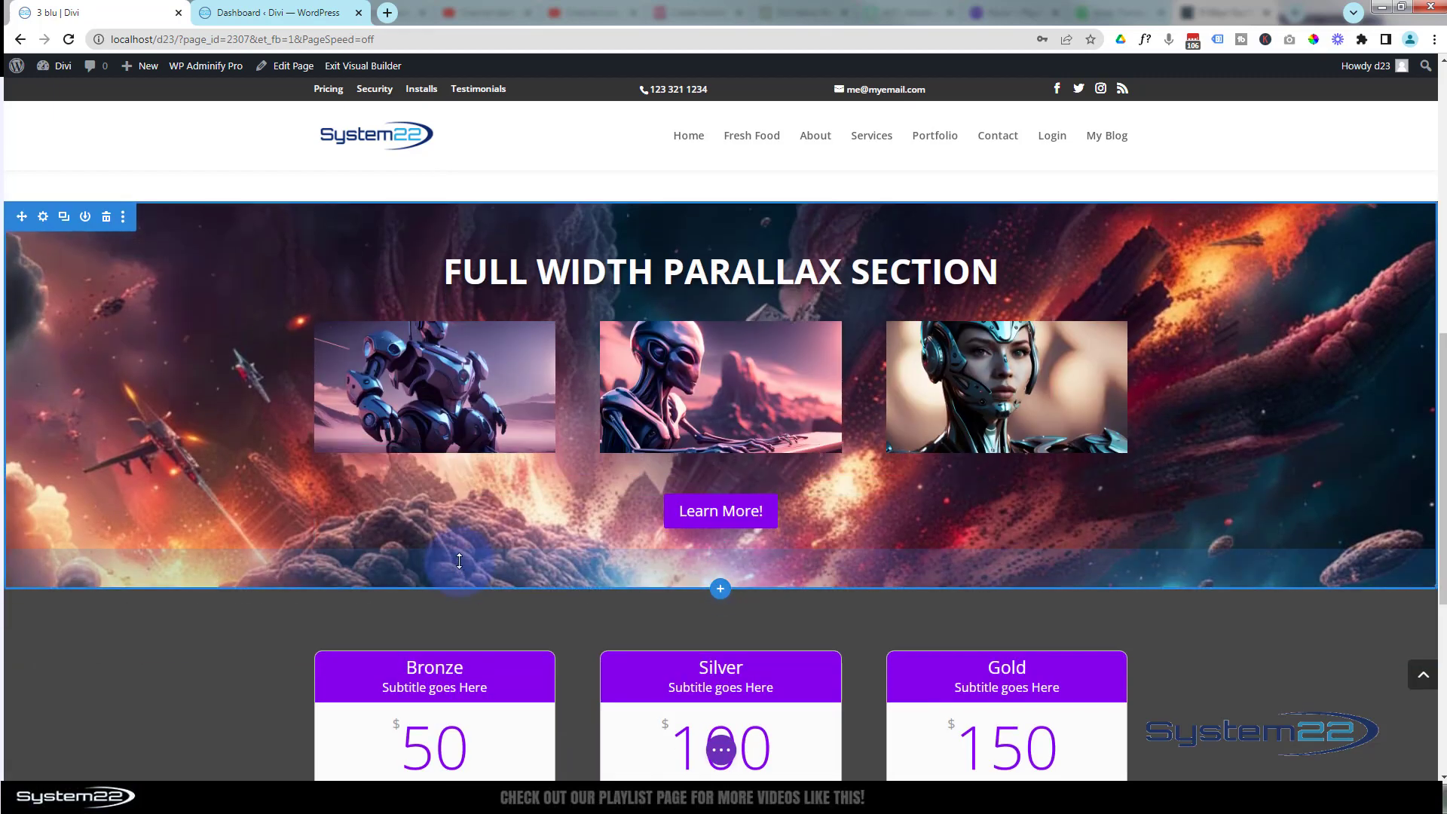
mouse_move(354, 324)
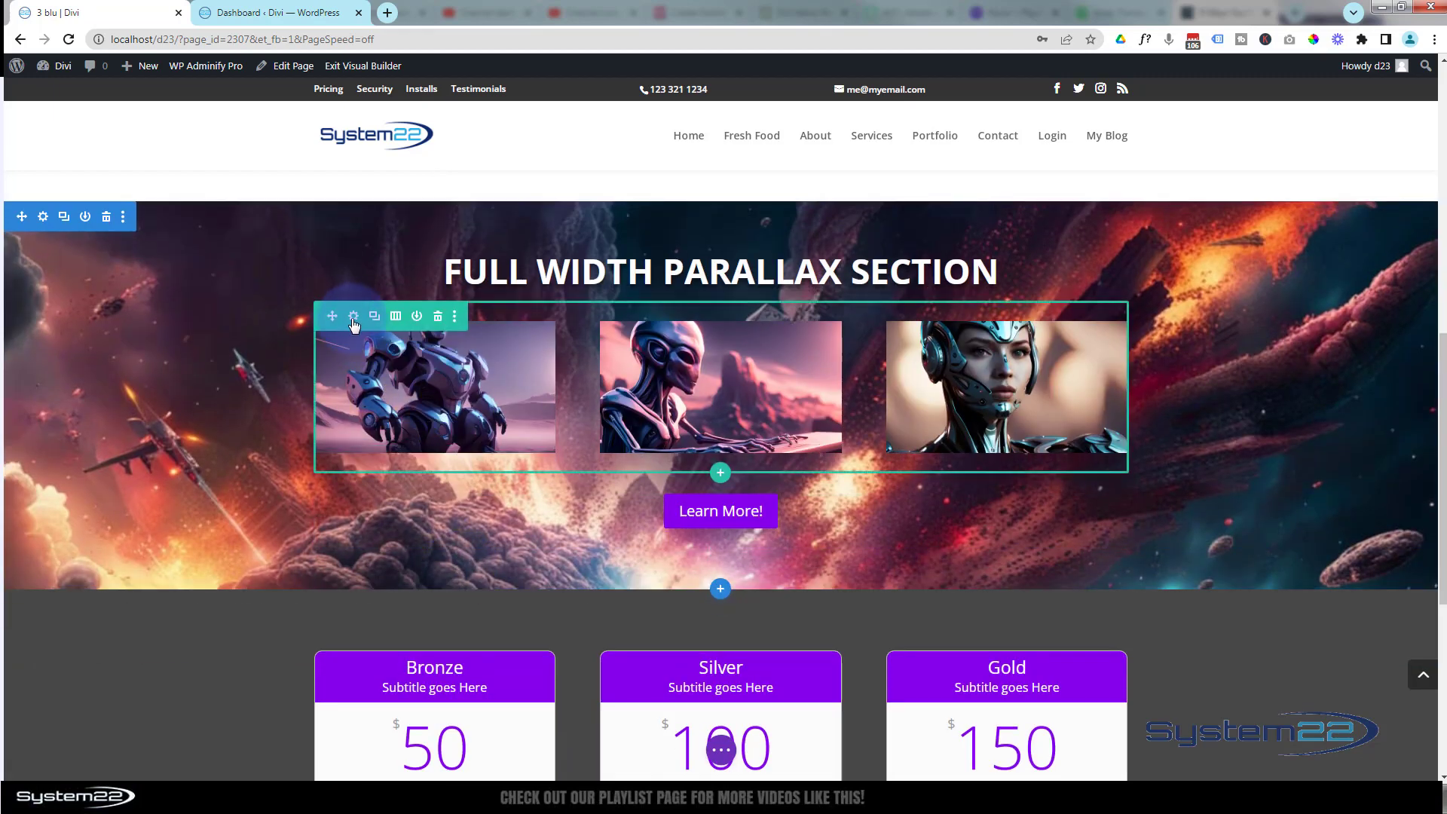
left_click(354, 316)
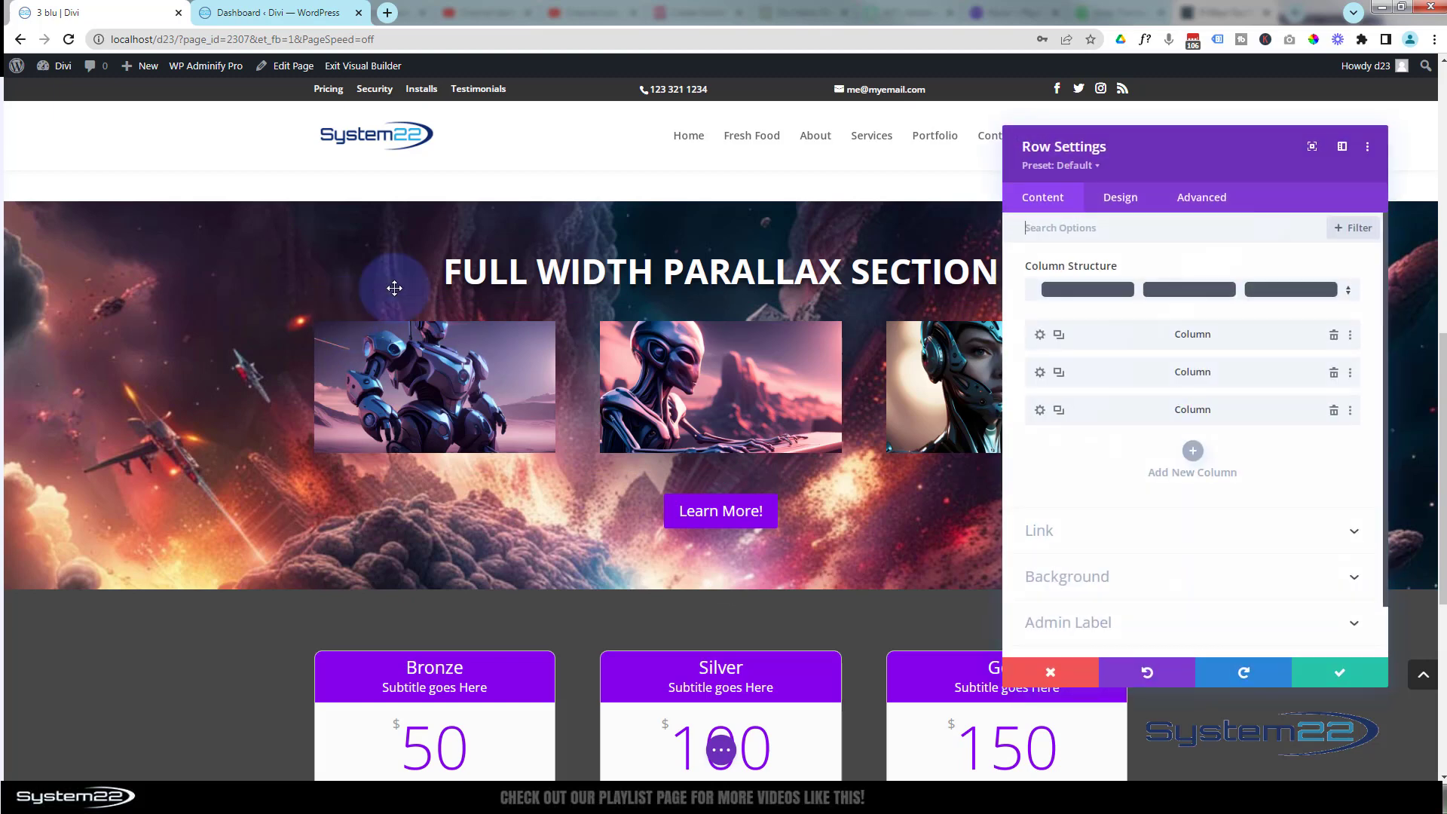
left_click(1221, 199)
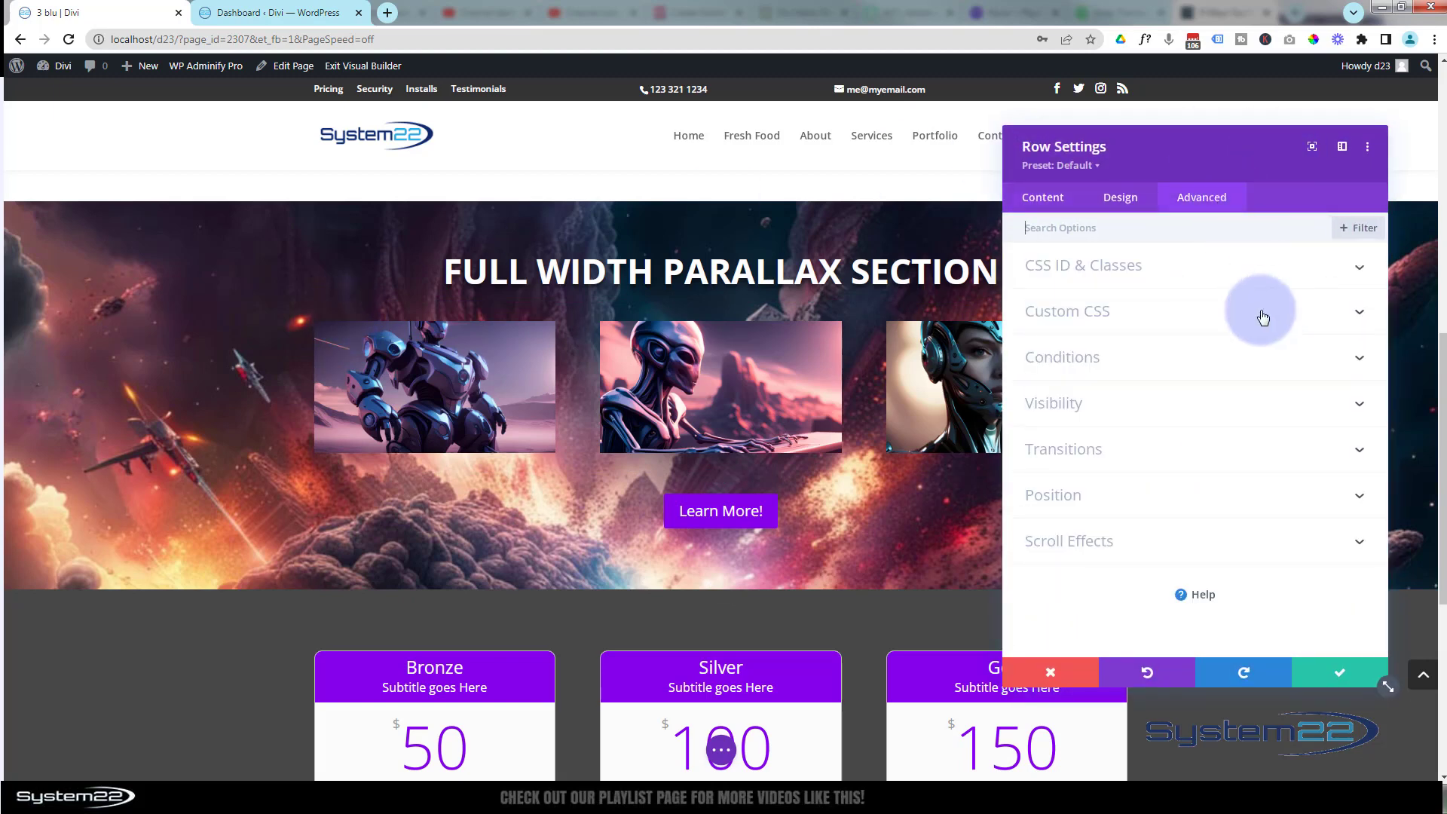
left_click(1160, 551)
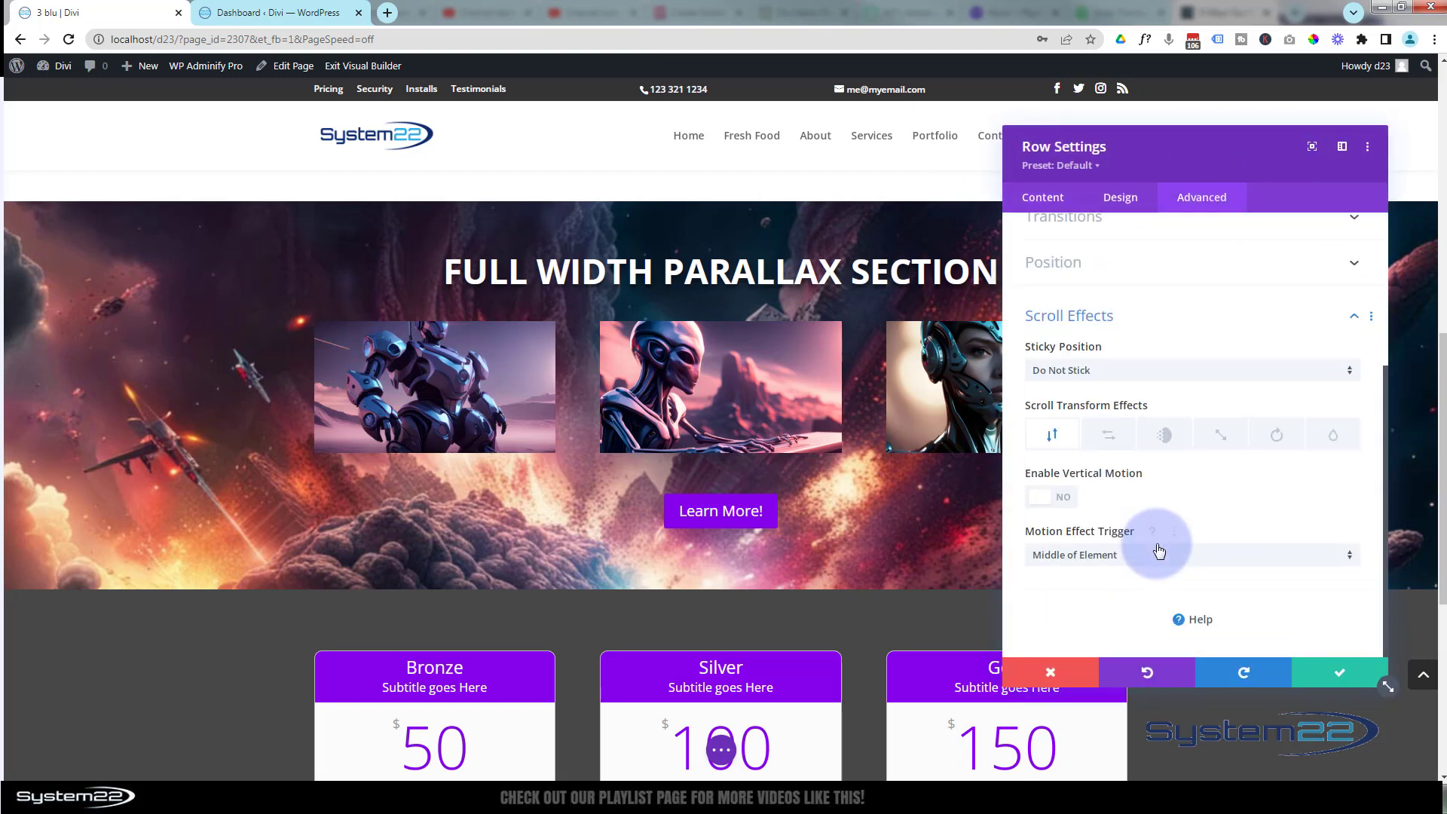
left_click(1221, 437)
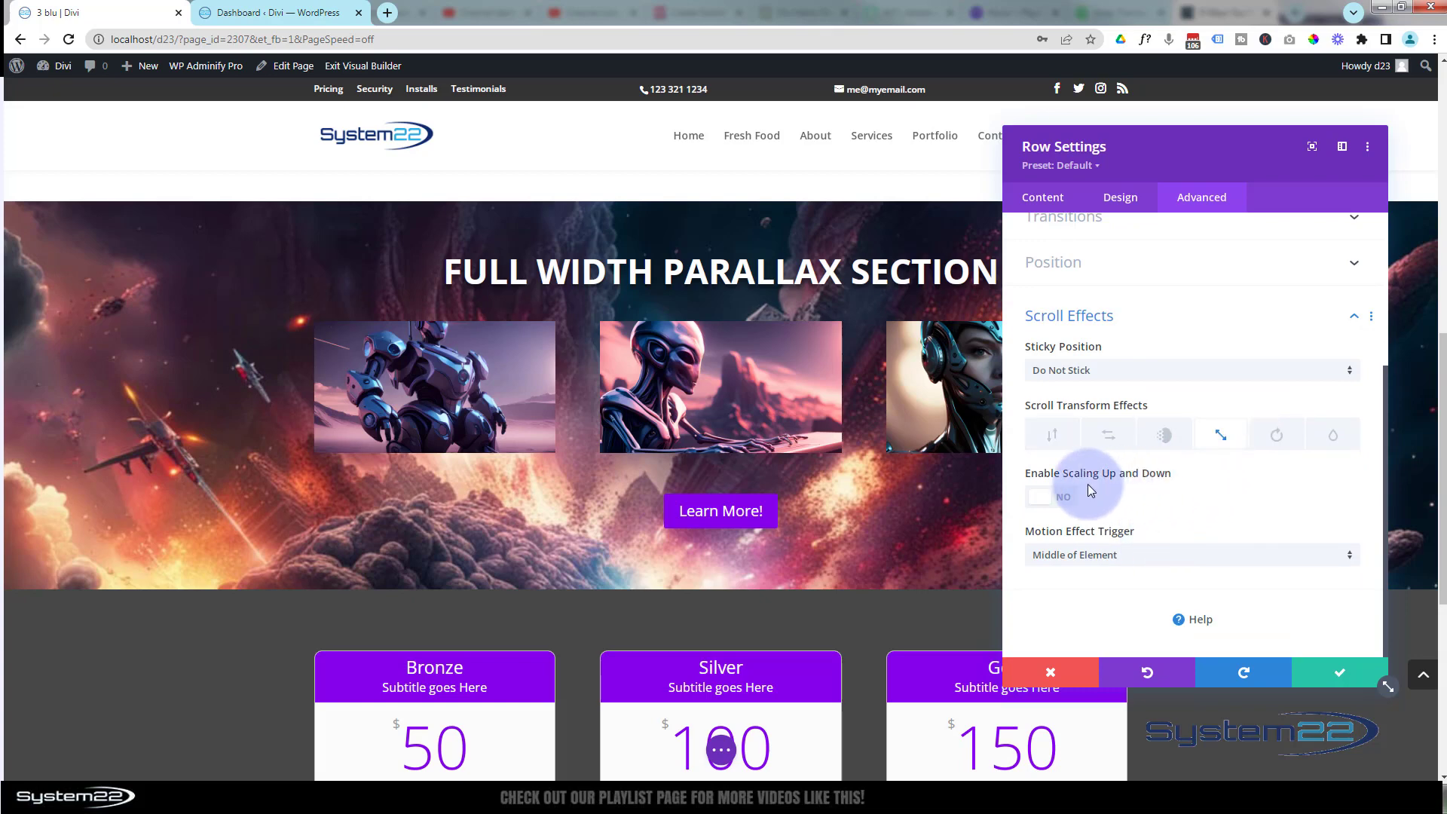
left_click(1041, 502)
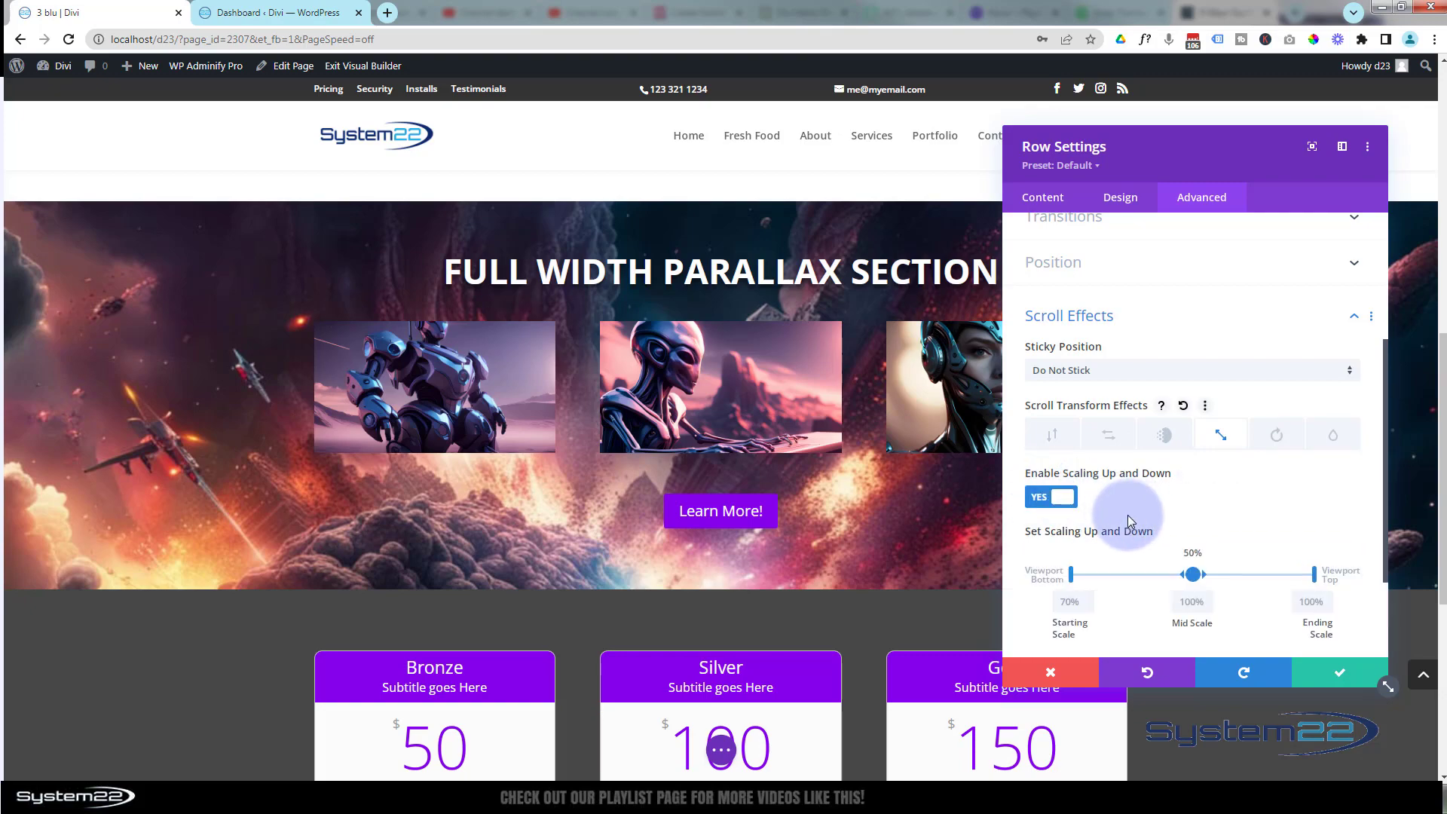
Set the image row's starting scale to 0% and check the images' size higher up the page
scroll(799, 537, "up", 3)
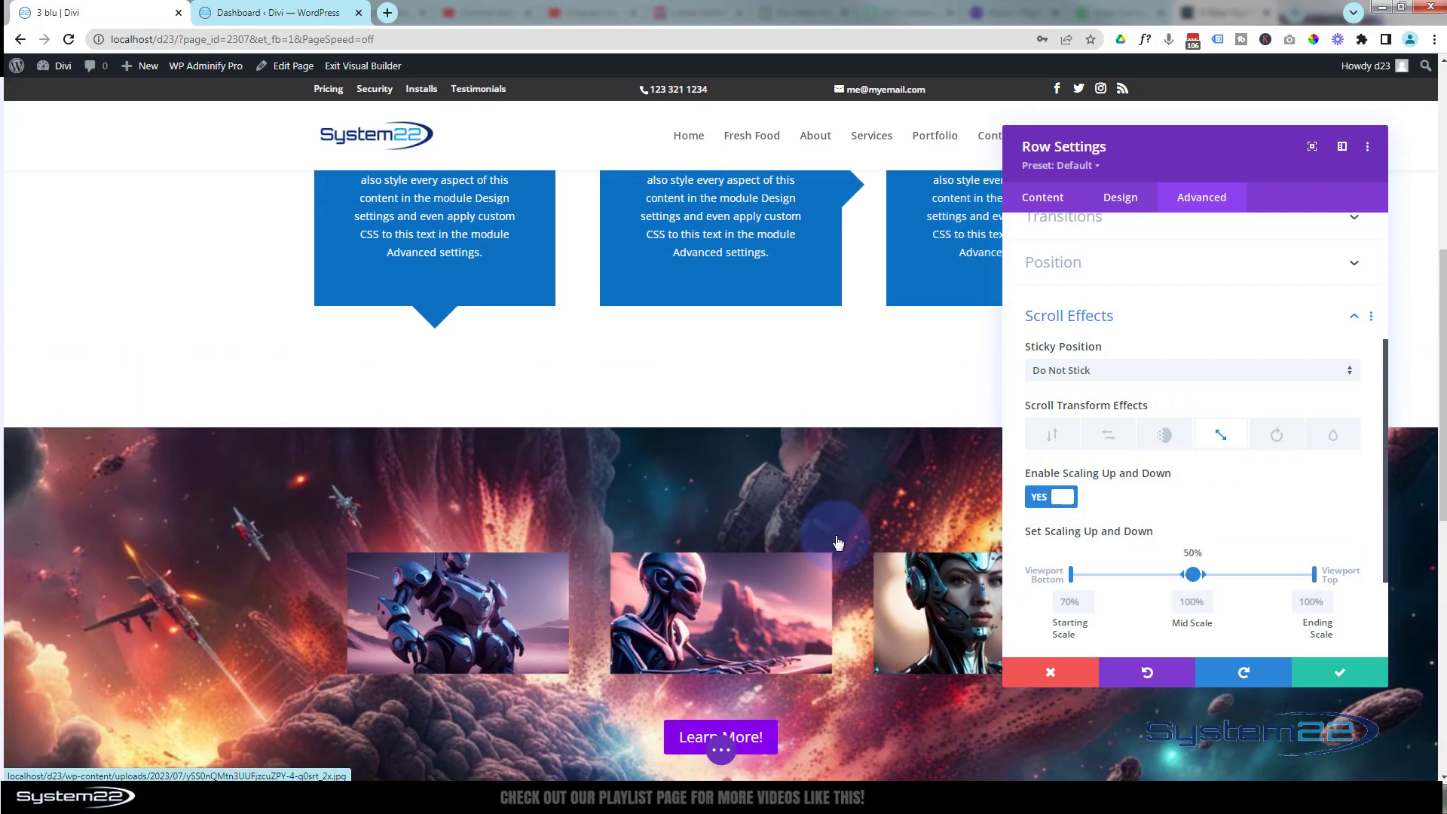
left_click(1064, 601)
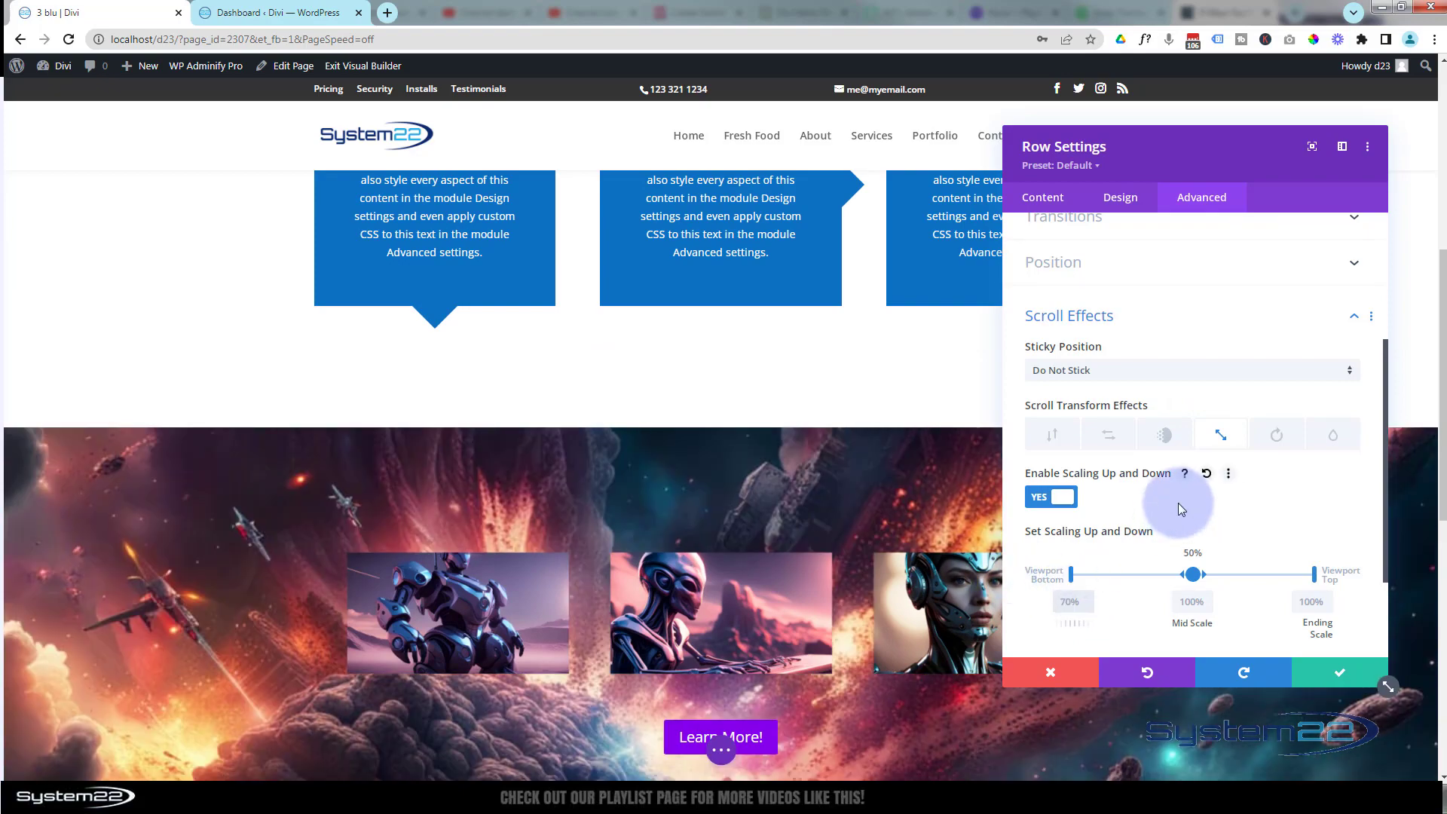
key("Delete")
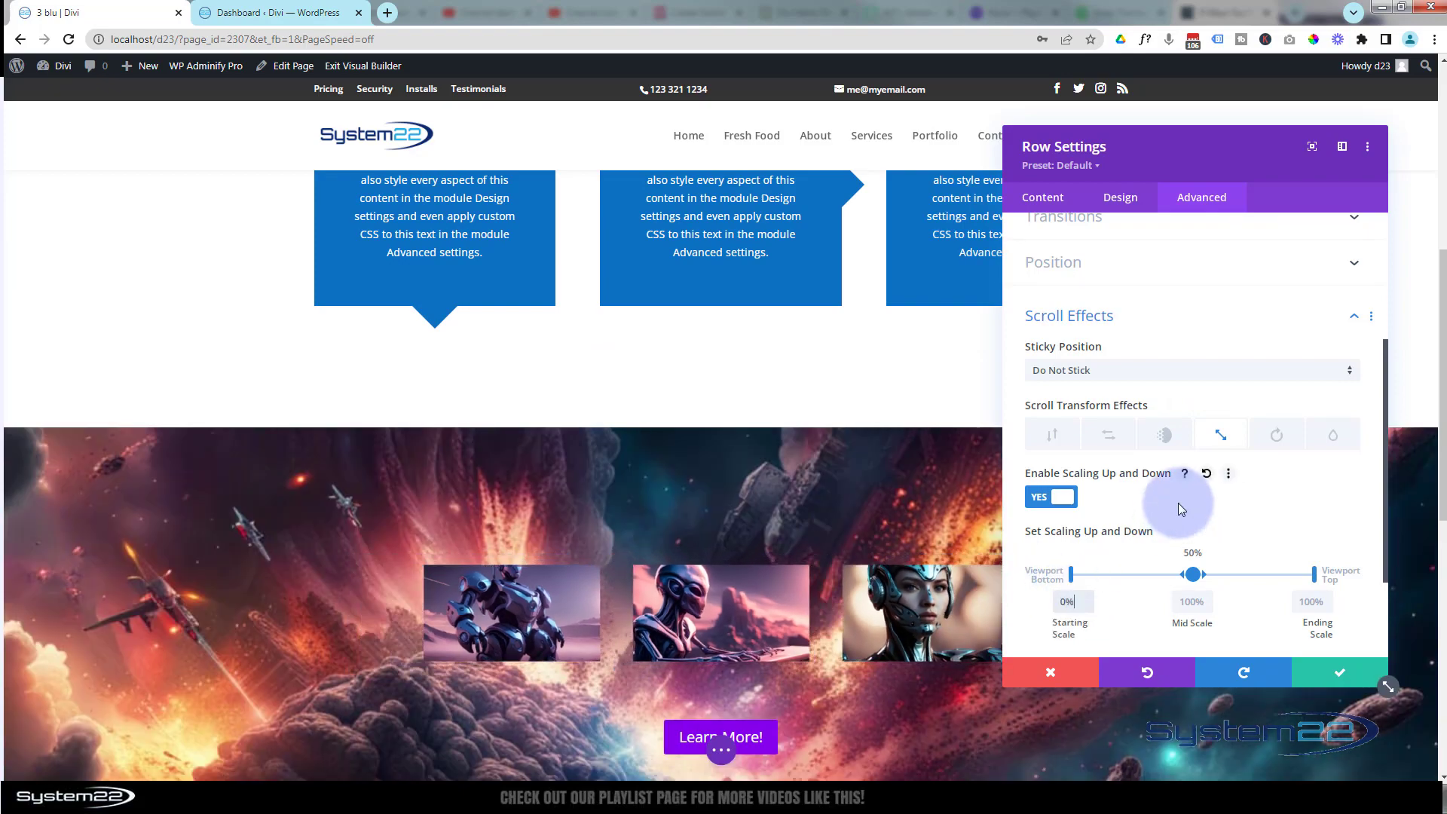
scroll(844, 517, "up", 2)
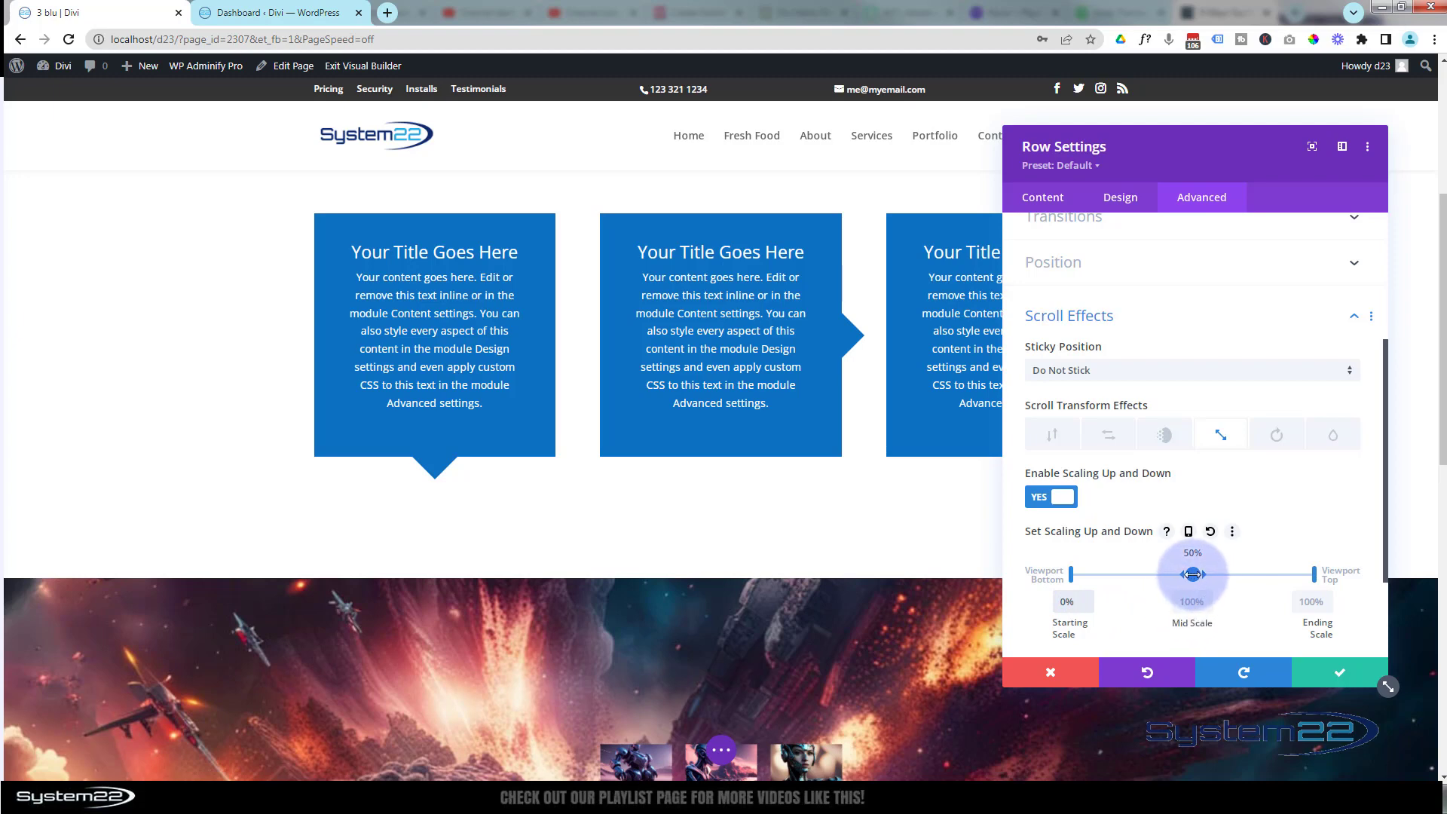
Move the image row's scaling midpoint to 40%, set its mid scale to 0%, and check how the images grow on scroll
left_click_drag(1193, 574, 1167, 576)
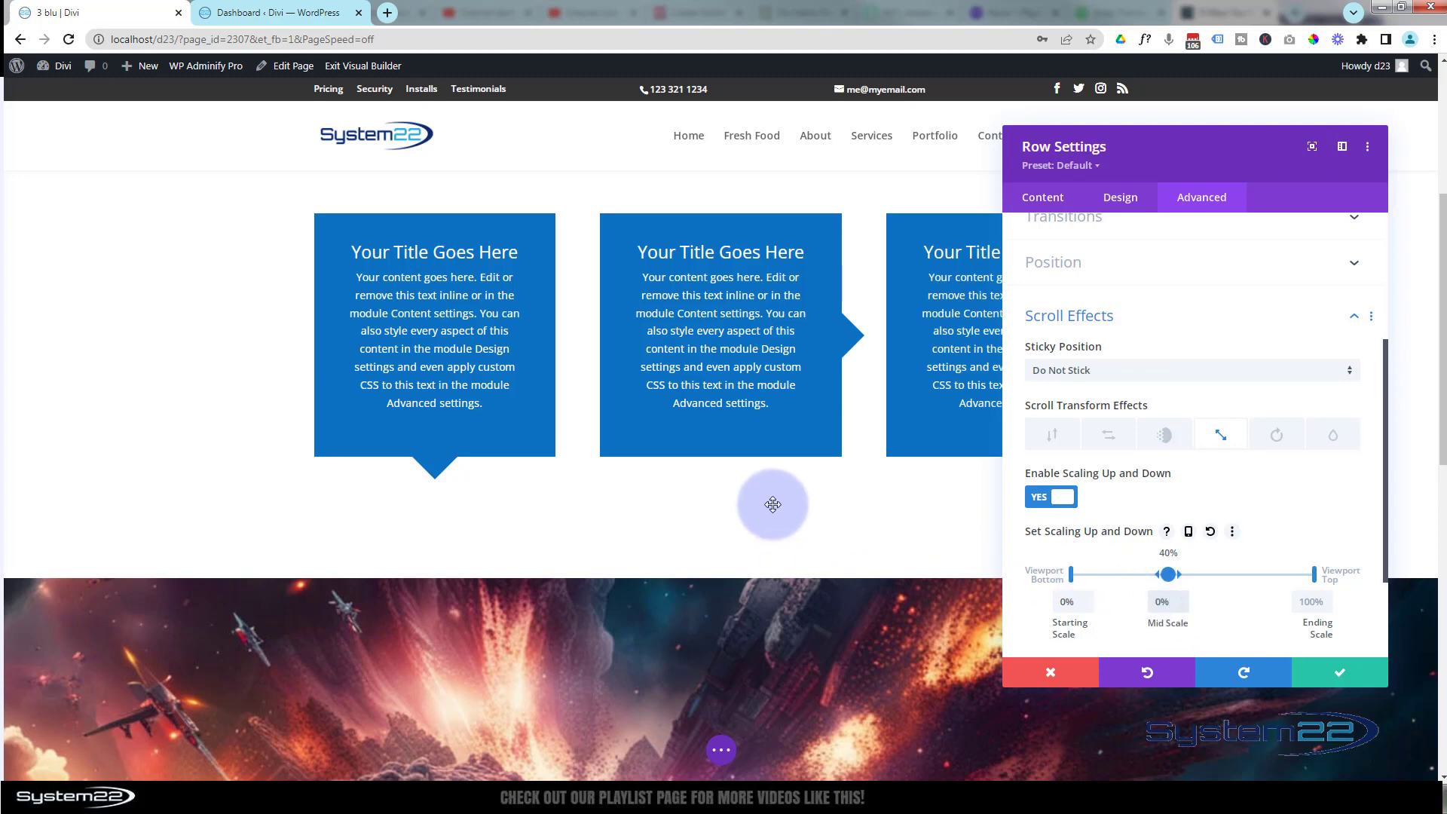
scroll(776, 520, "up", 2)
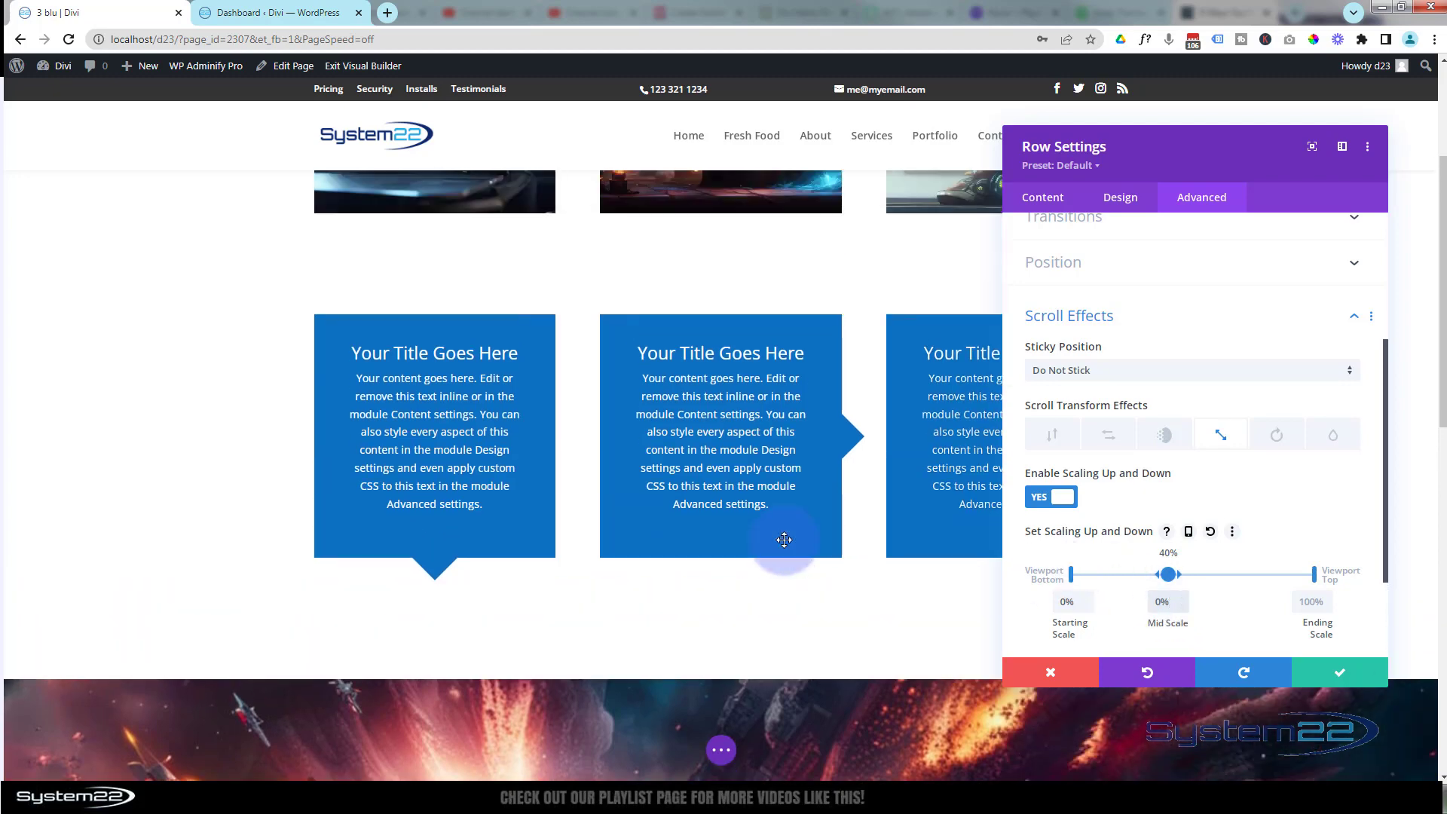
scroll(785, 540, "down", 1)
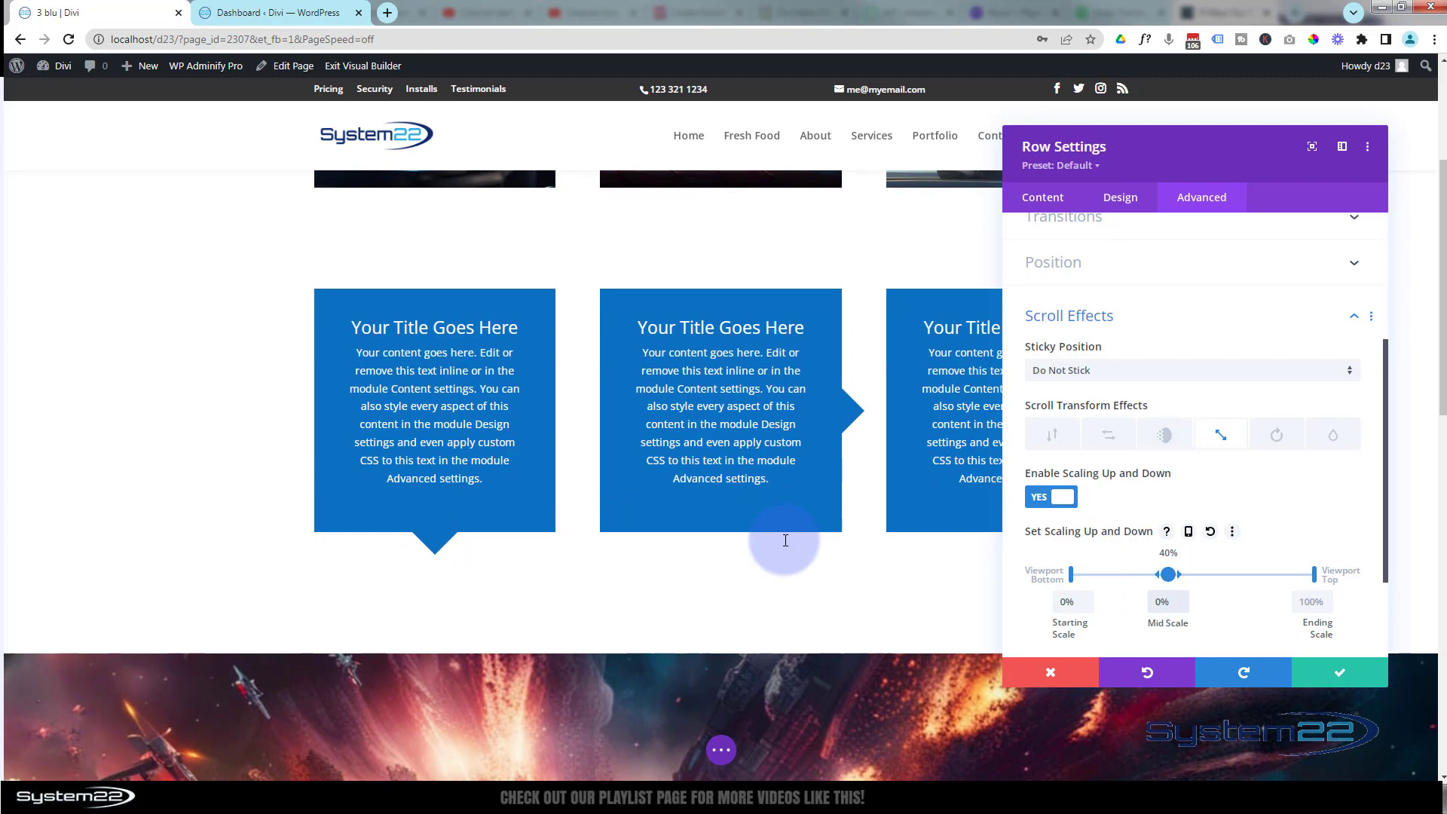
scroll(784, 540, "down", 4)
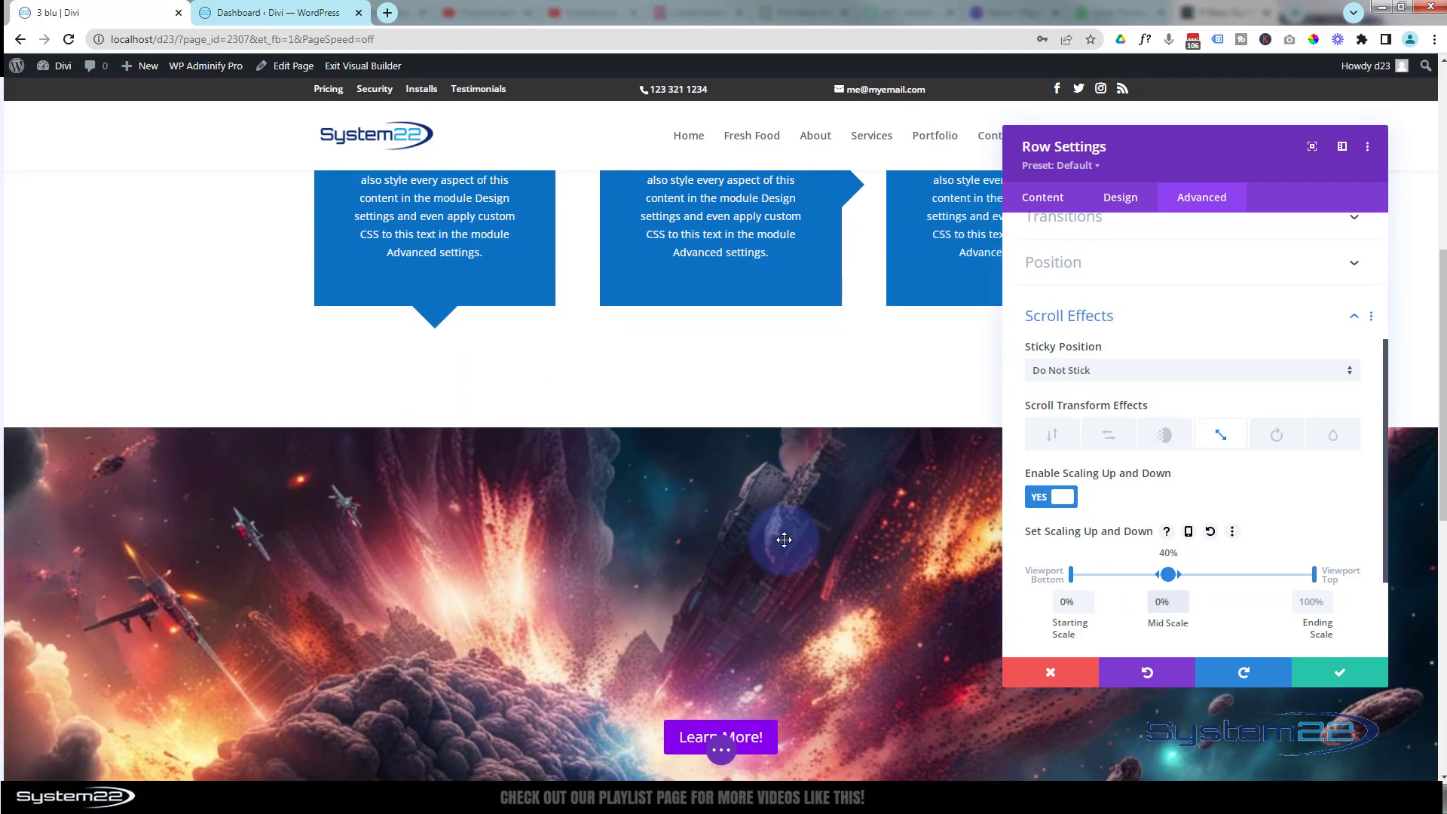
scroll(834, 516, "down", 1)
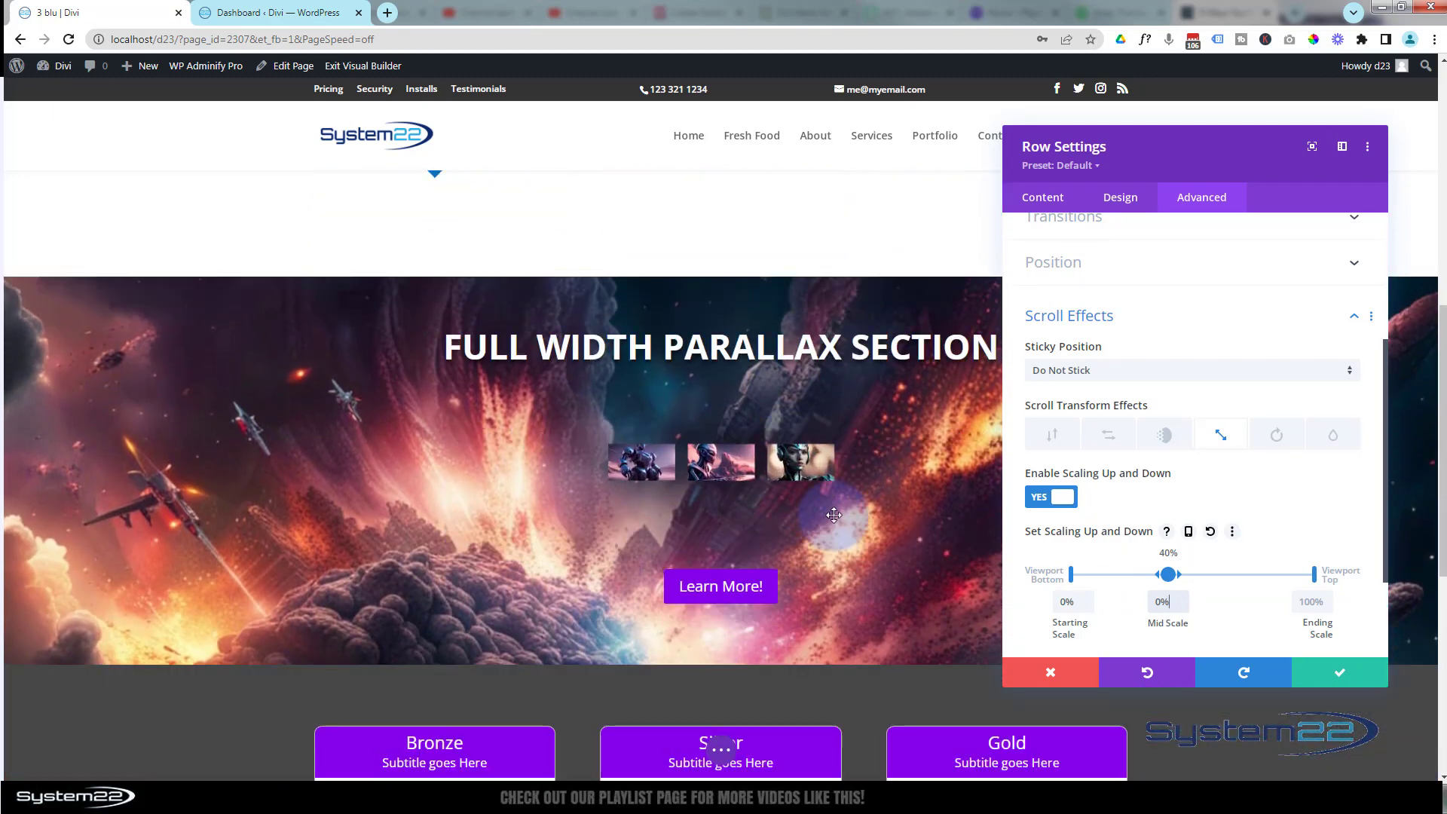
scroll(833, 516, "down", 2)
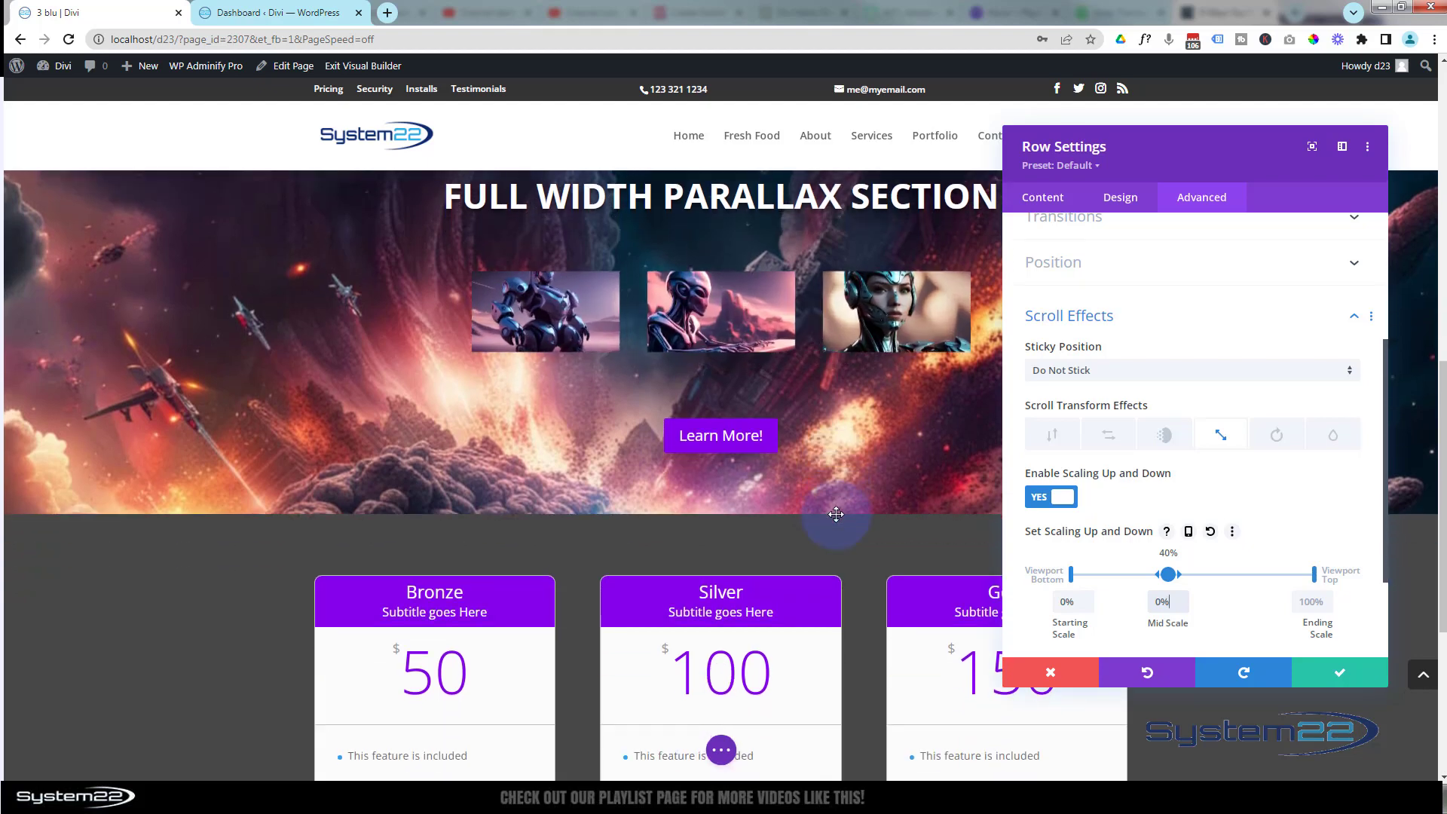
scroll(836, 514, "down", 1)
scroll(835, 513, "up", 1)
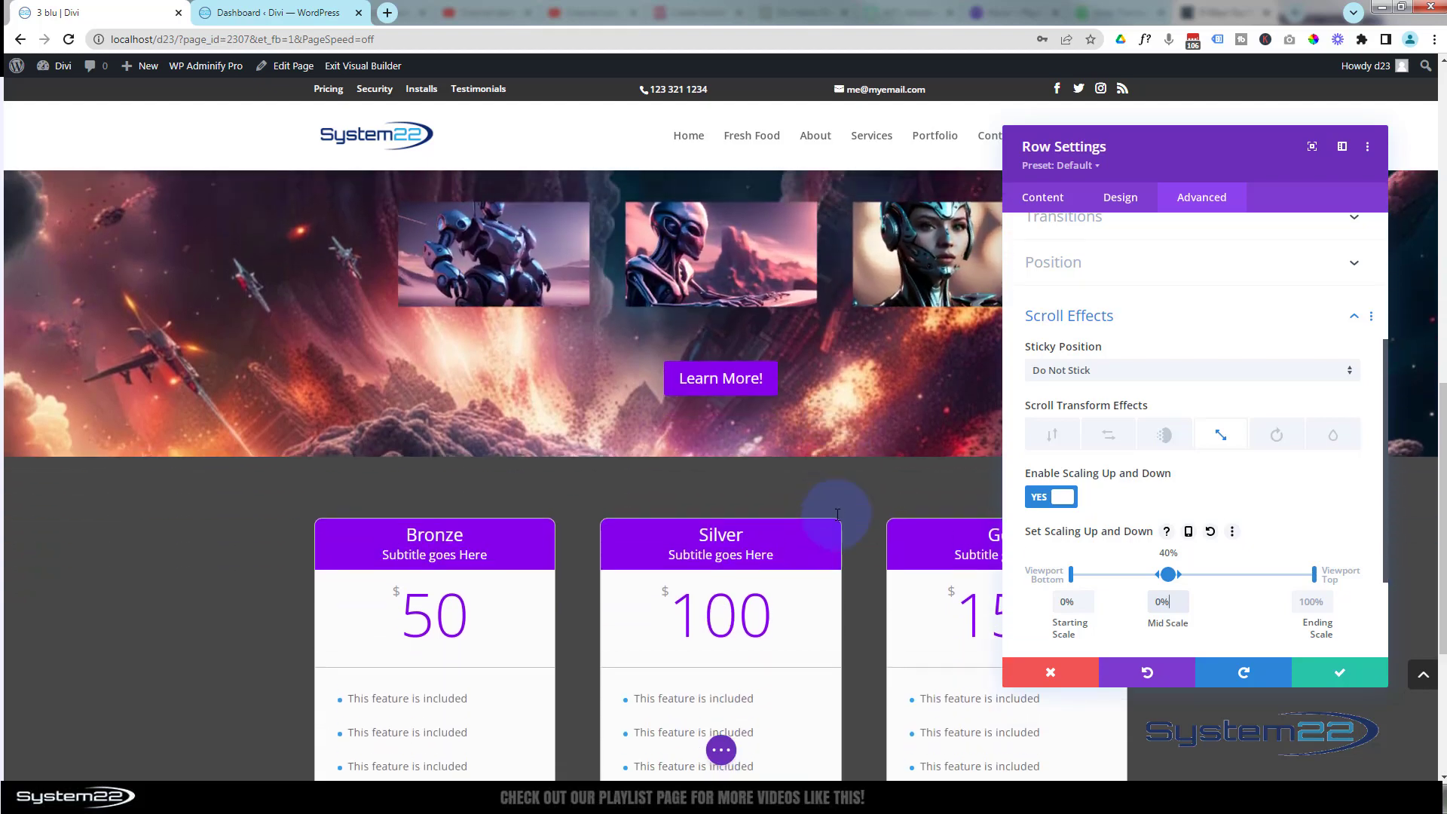
scroll(836, 515, "down", 1)
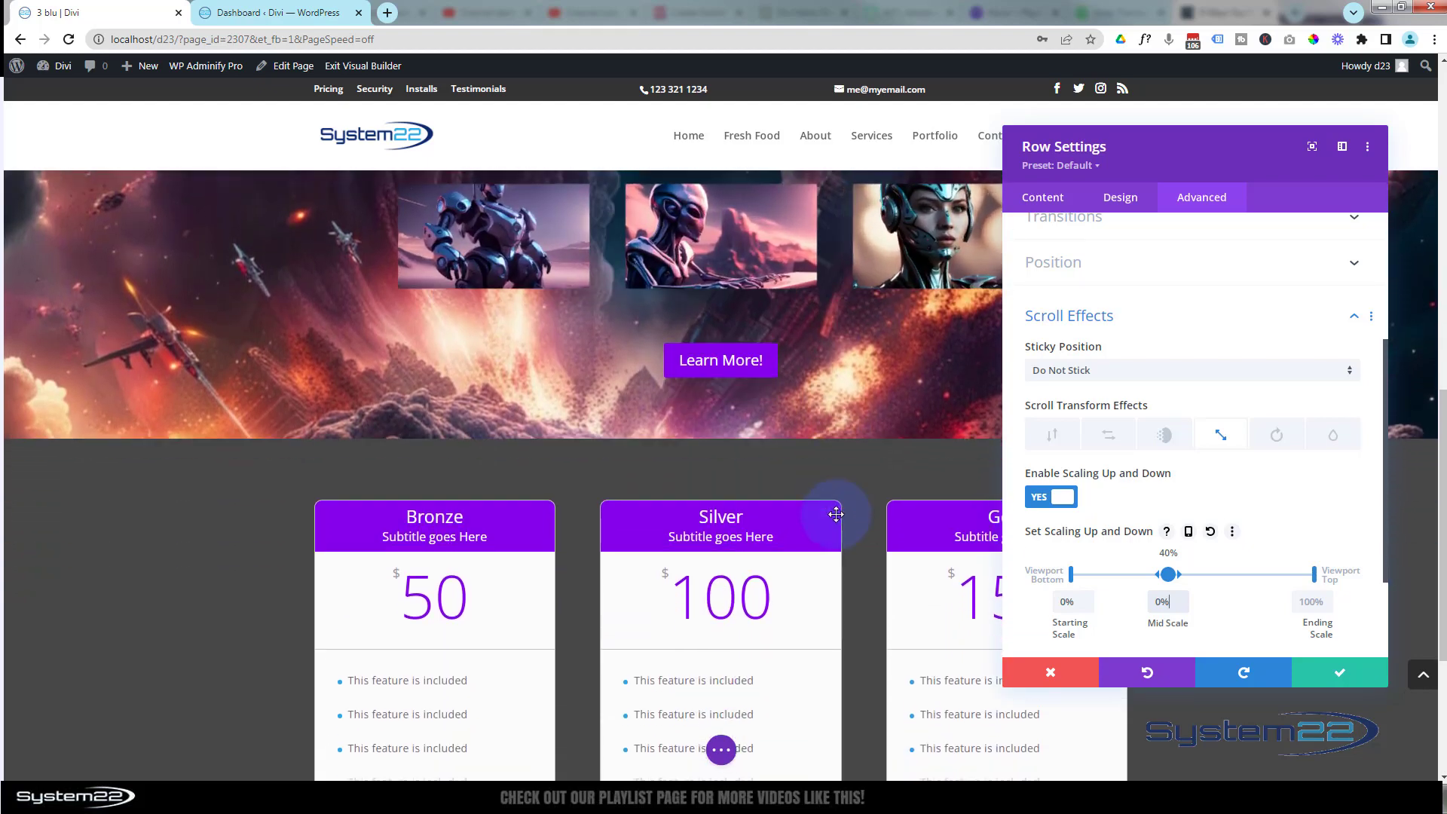
scroll(837, 515, "up", 2)
scroll(837, 514, "down", 1)
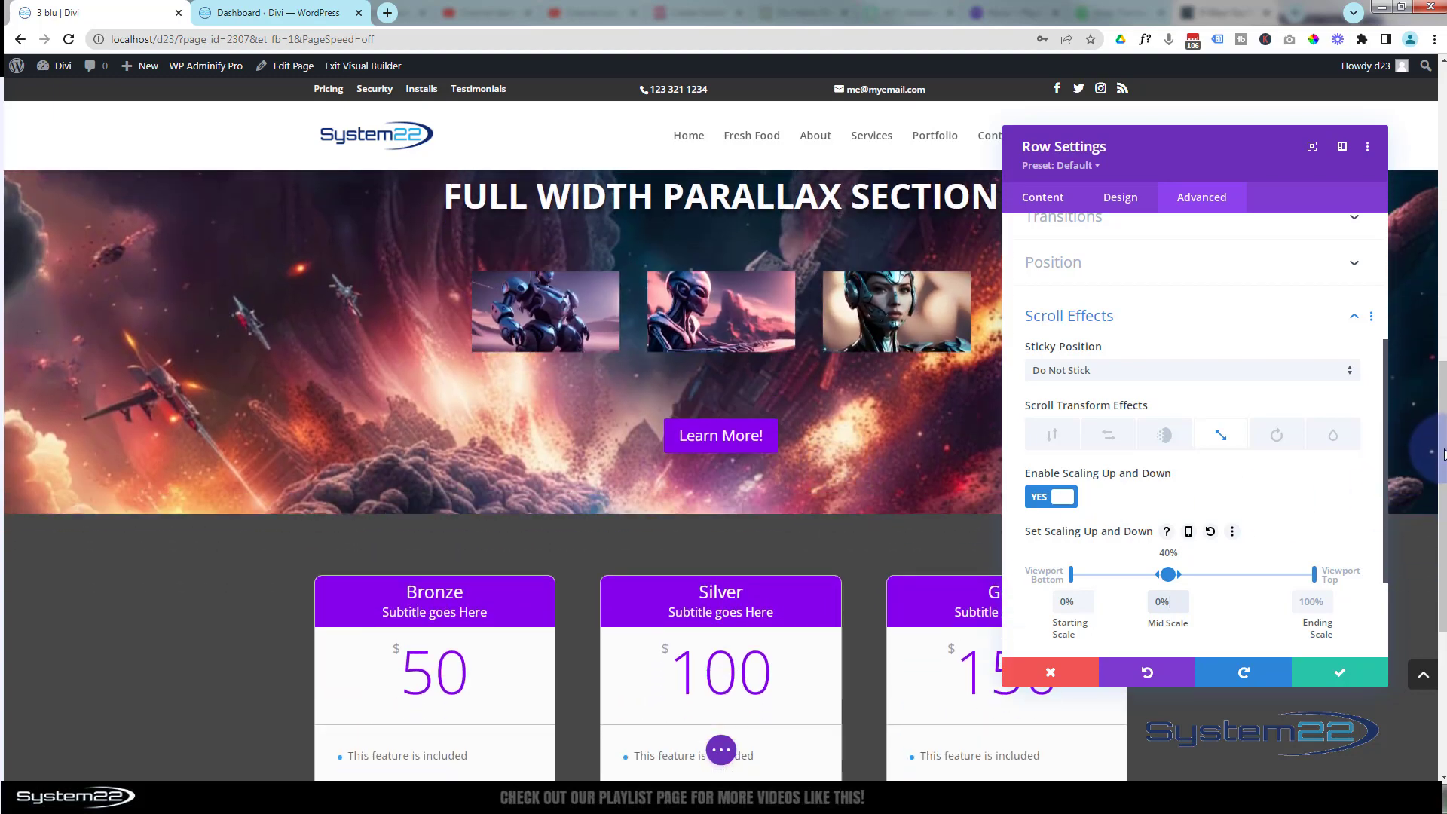
scroll(1443, 450, "up", 1)
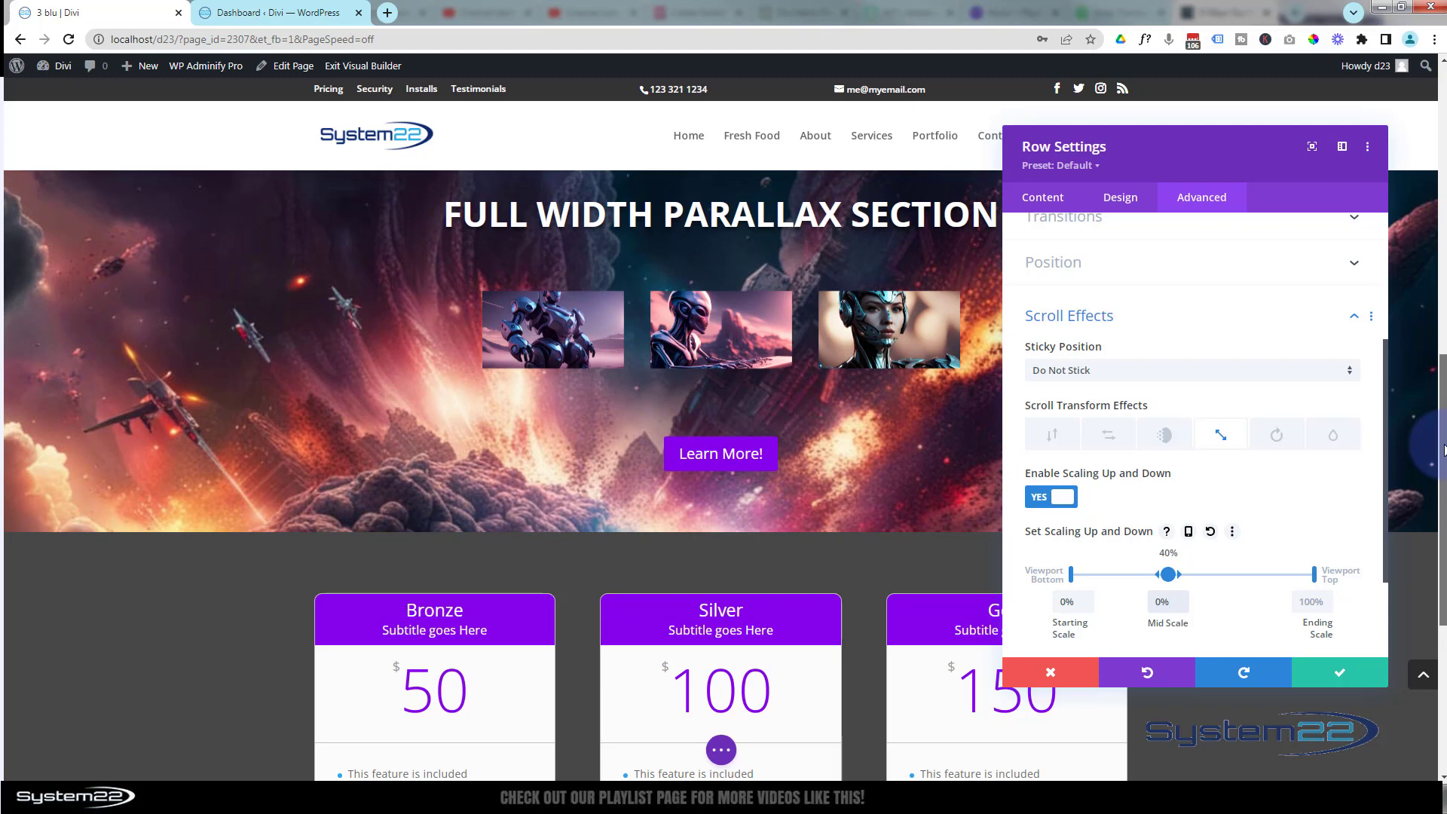
Move the image row's ending scale point to 70% and save the row settings after checking the scaling on scroll
left_click(1167, 601)
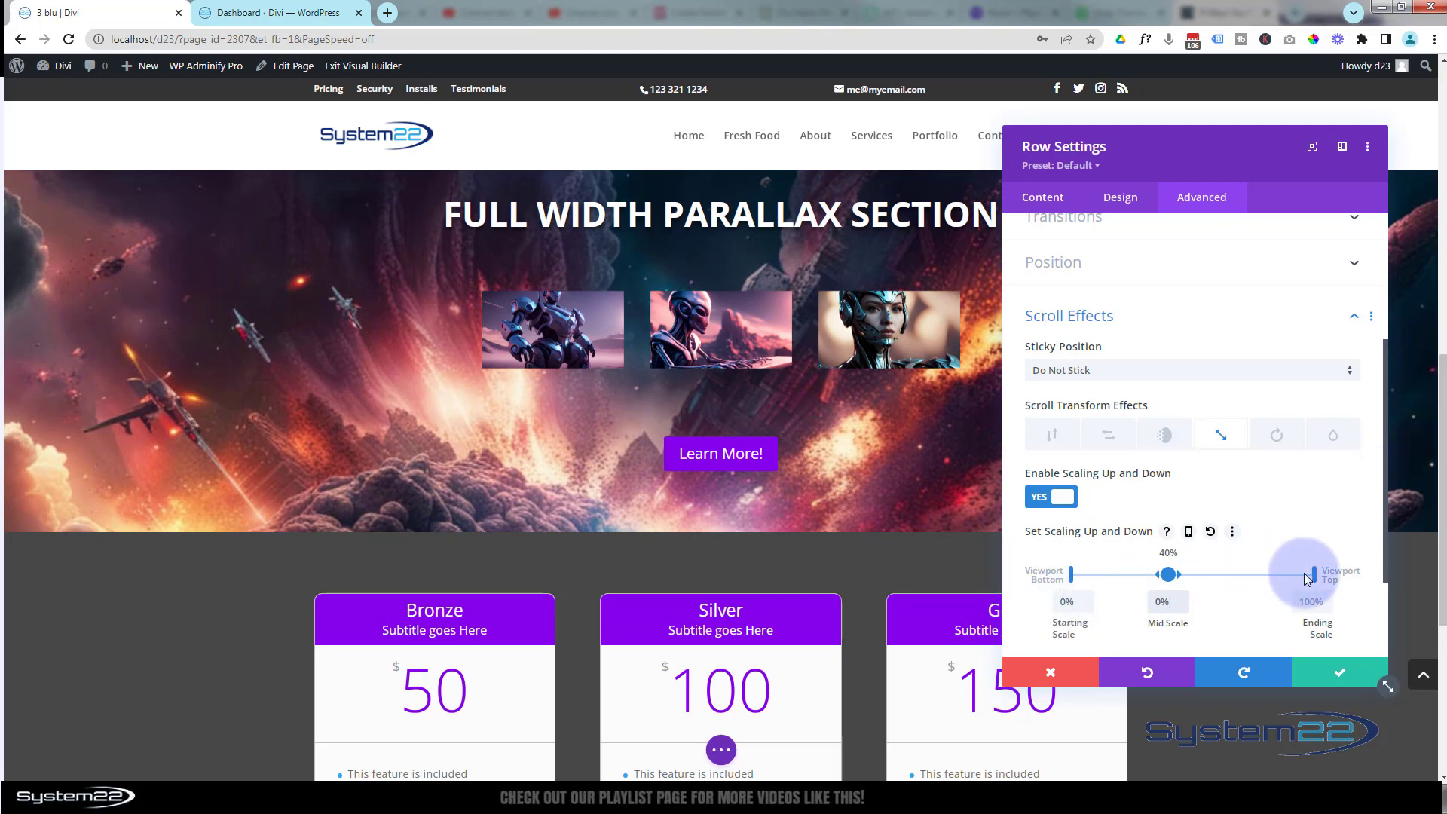
left_click_drag(1315, 574, 1241, 578)
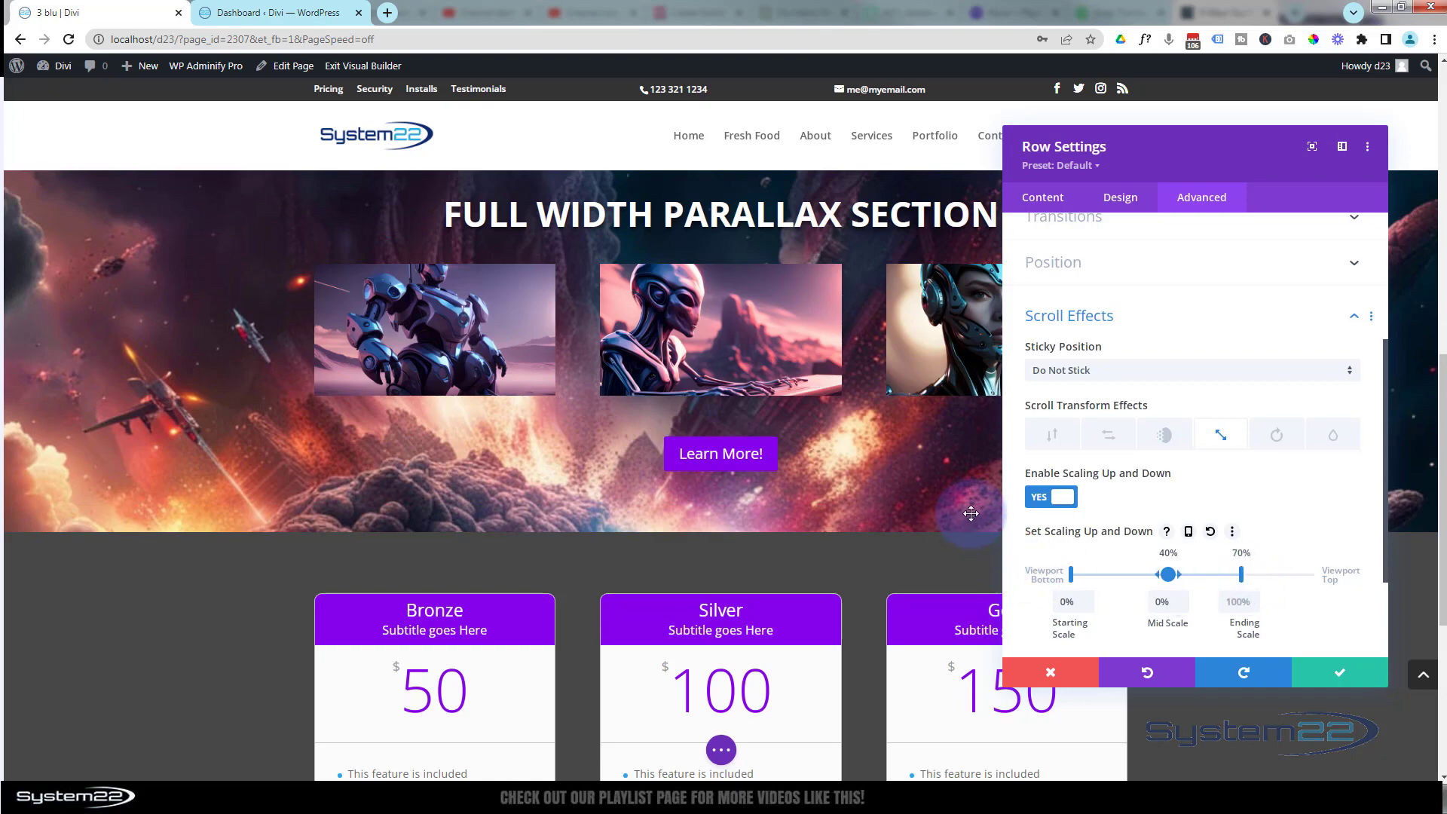
scroll(971, 513, "up", 5)
scroll(971, 514, "up", 2)
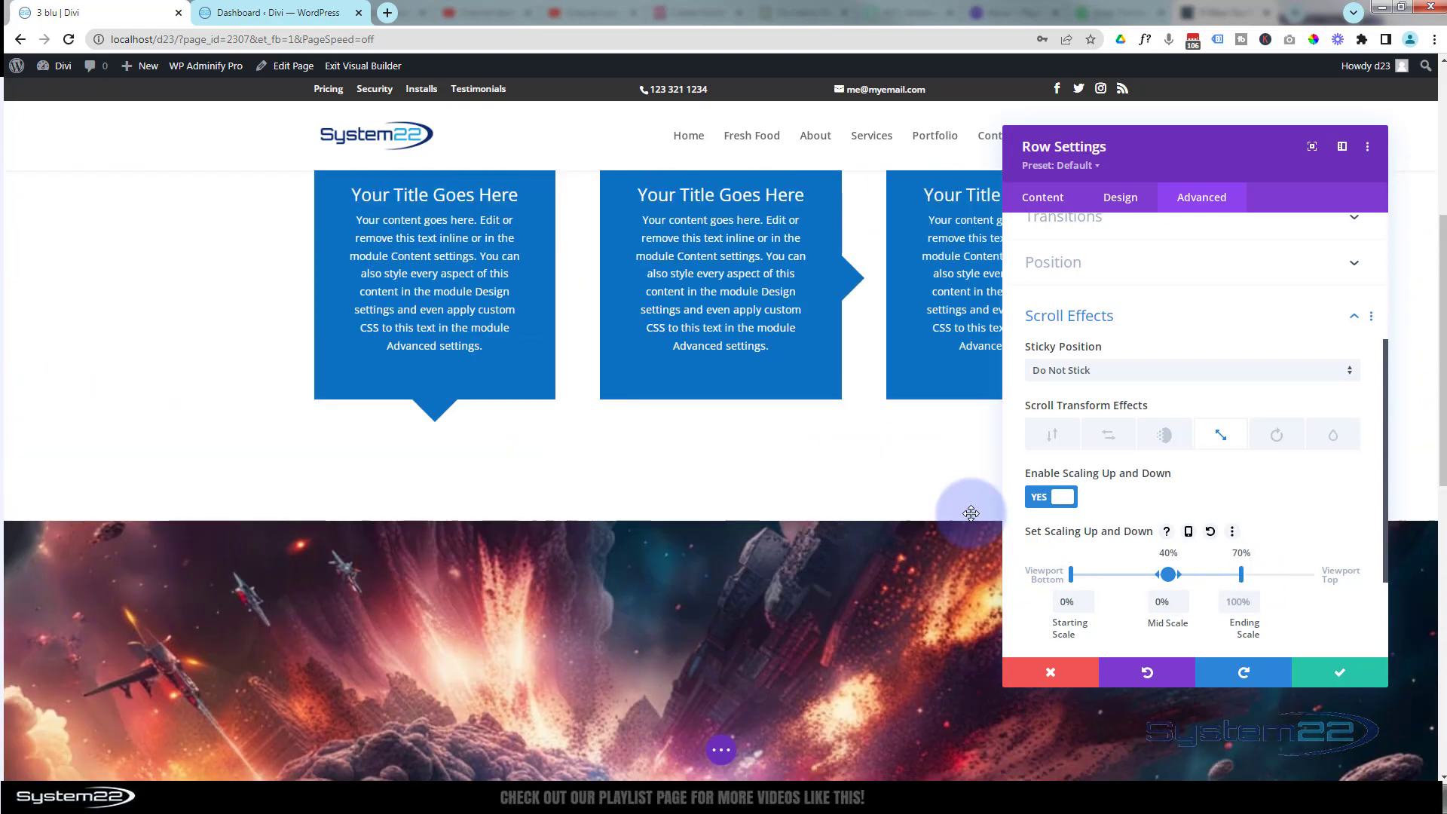
scroll(970, 513, "down", 2)
scroll(971, 513, "down", 1)
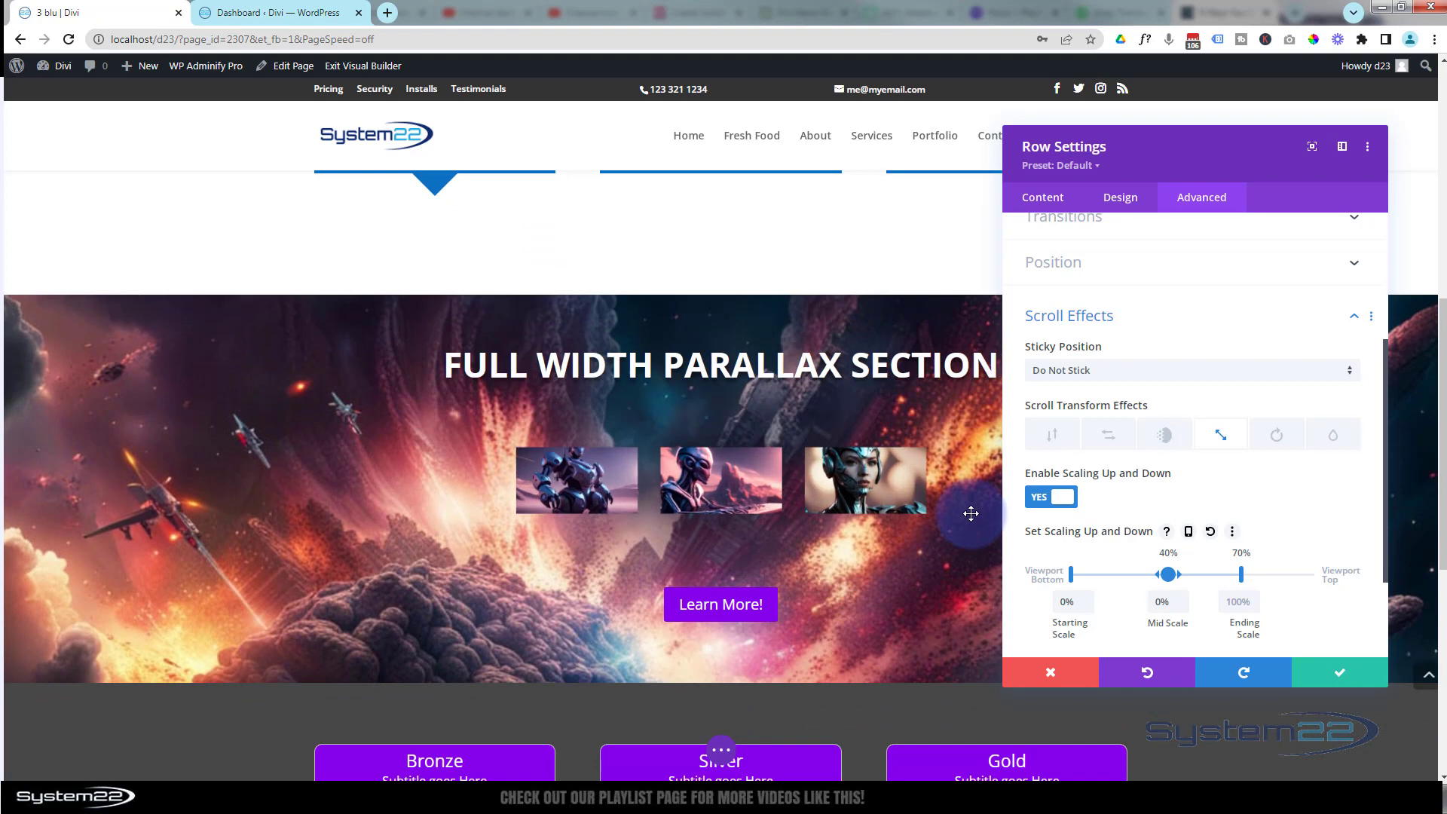
scroll(971, 514, "down", 2)
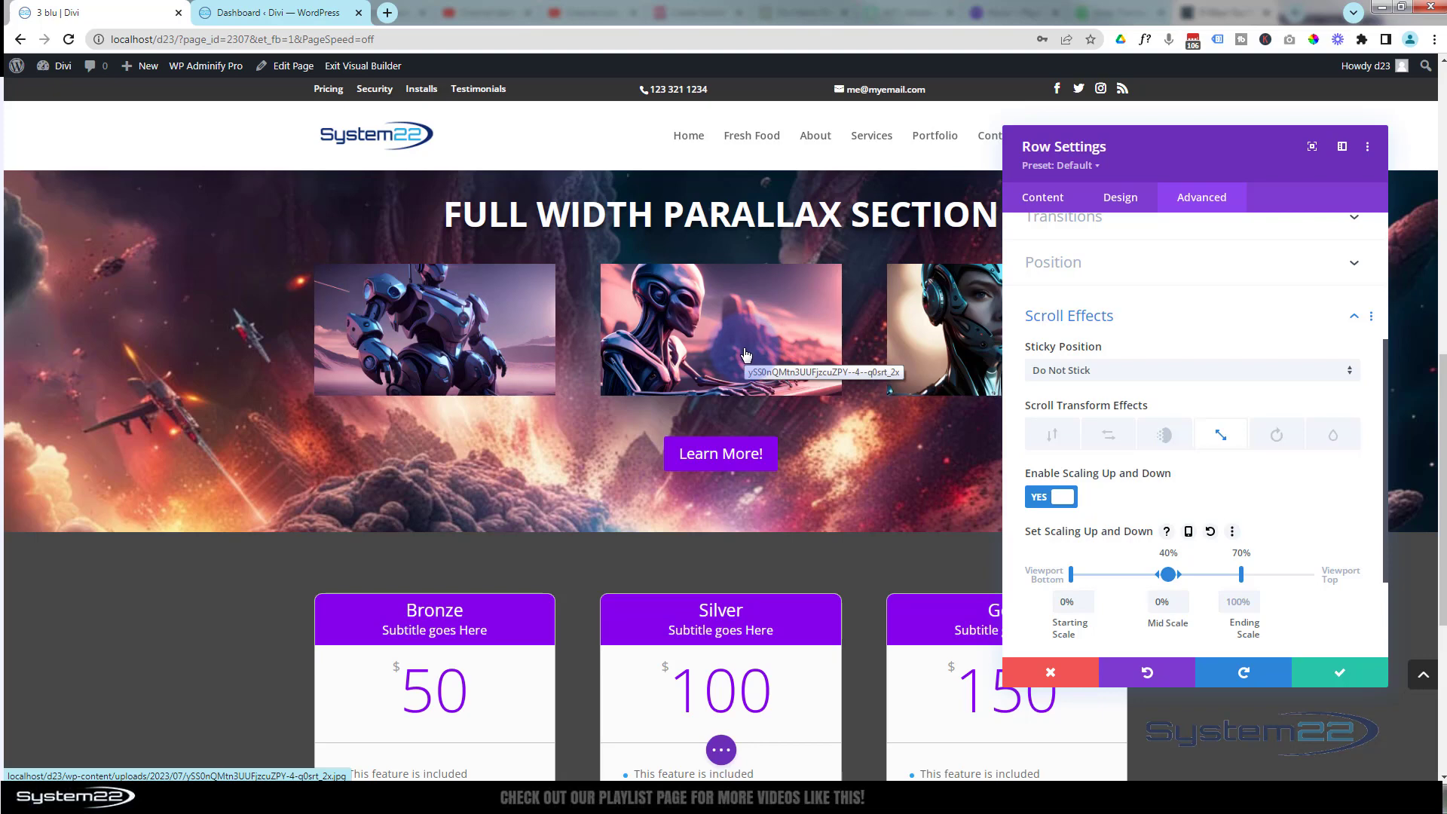
left_click(1347, 674)
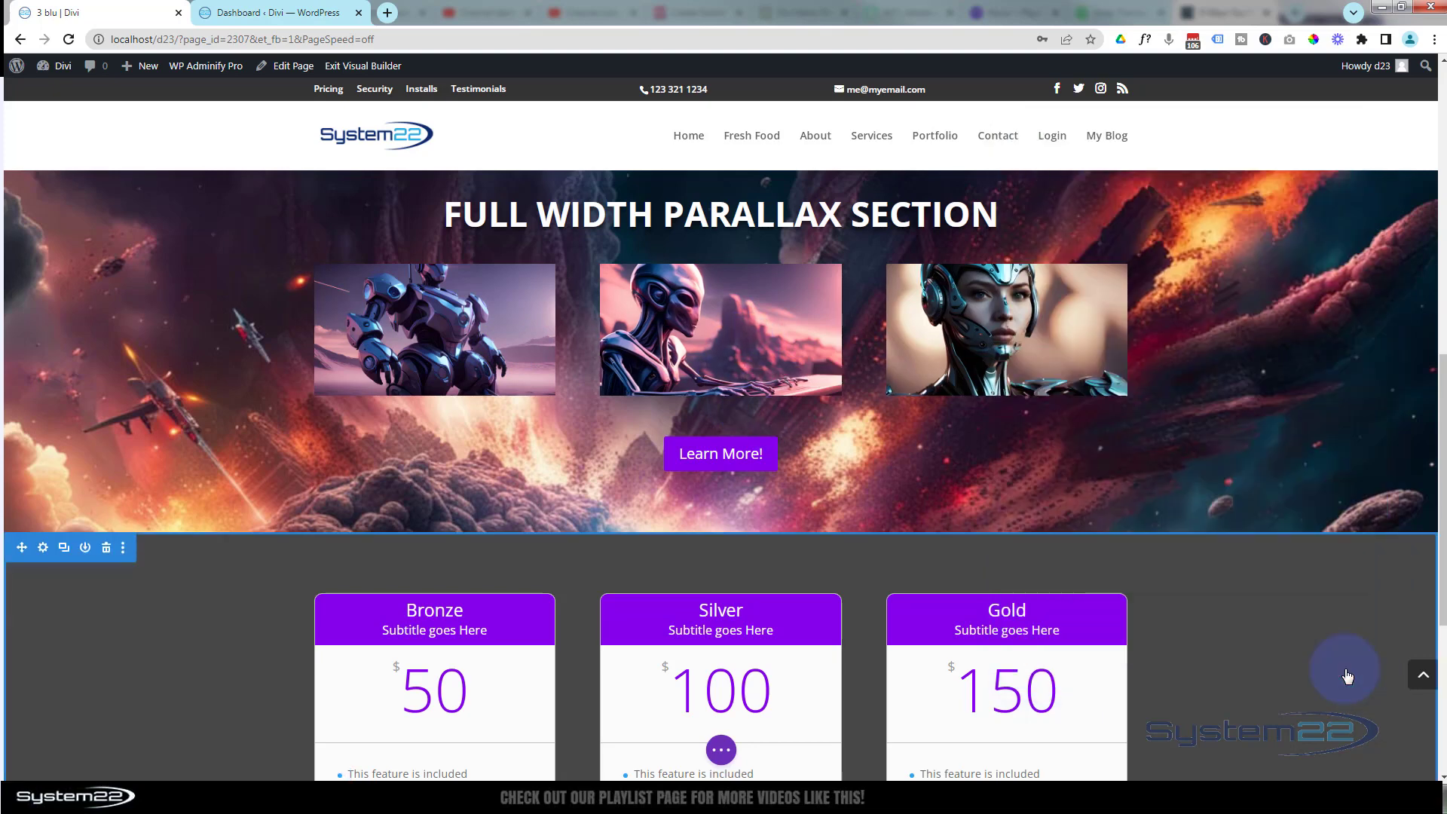
Check the heading motion and image scaling effects of the parallax section while scrolling up and down the page
scroll(1295, 490, "up", 2)
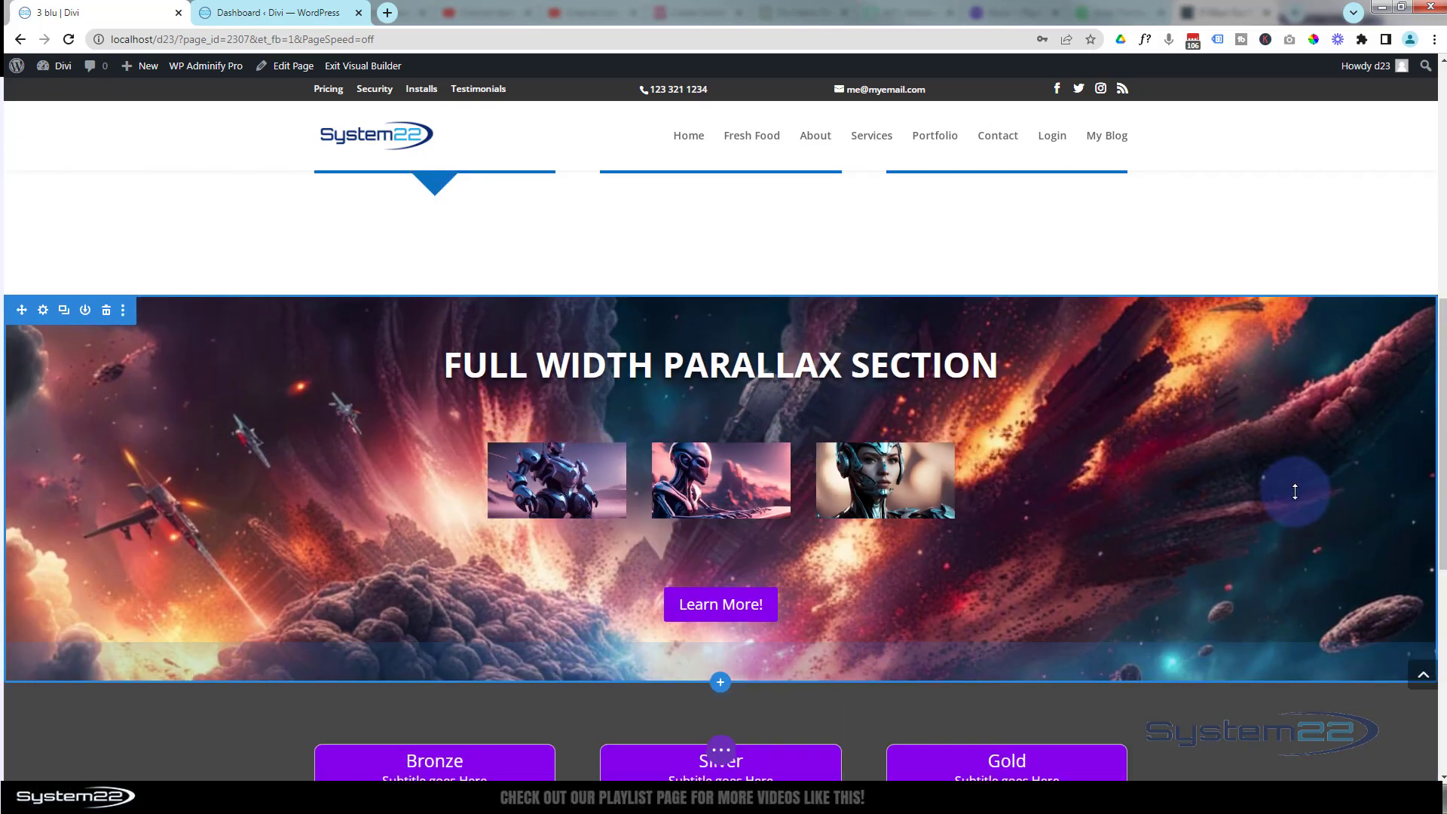
scroll(1295, 491, "up", 1)
scroll(1295, 491, "up", 3)
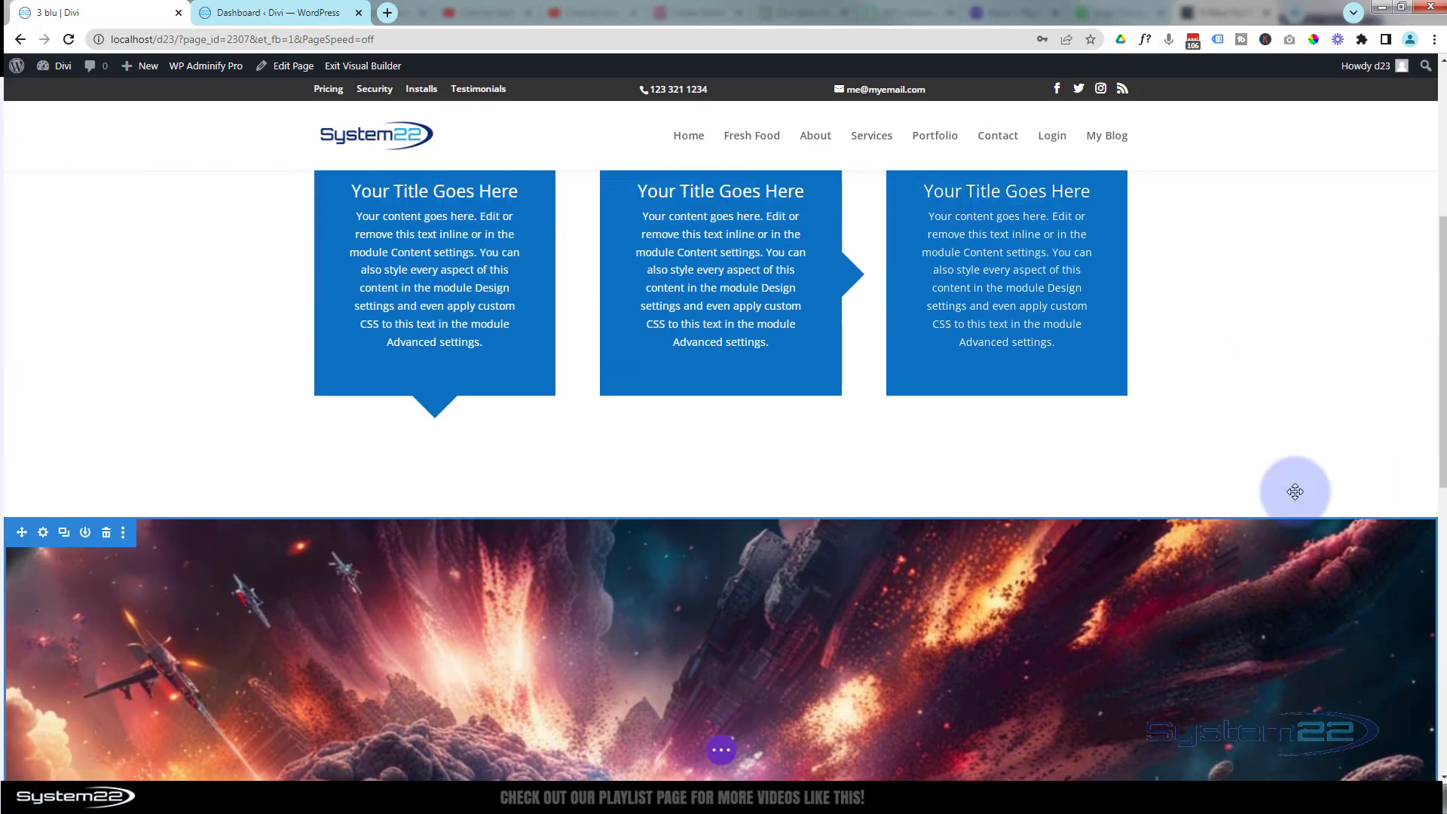
scroll(1295, 491, "down", 3)
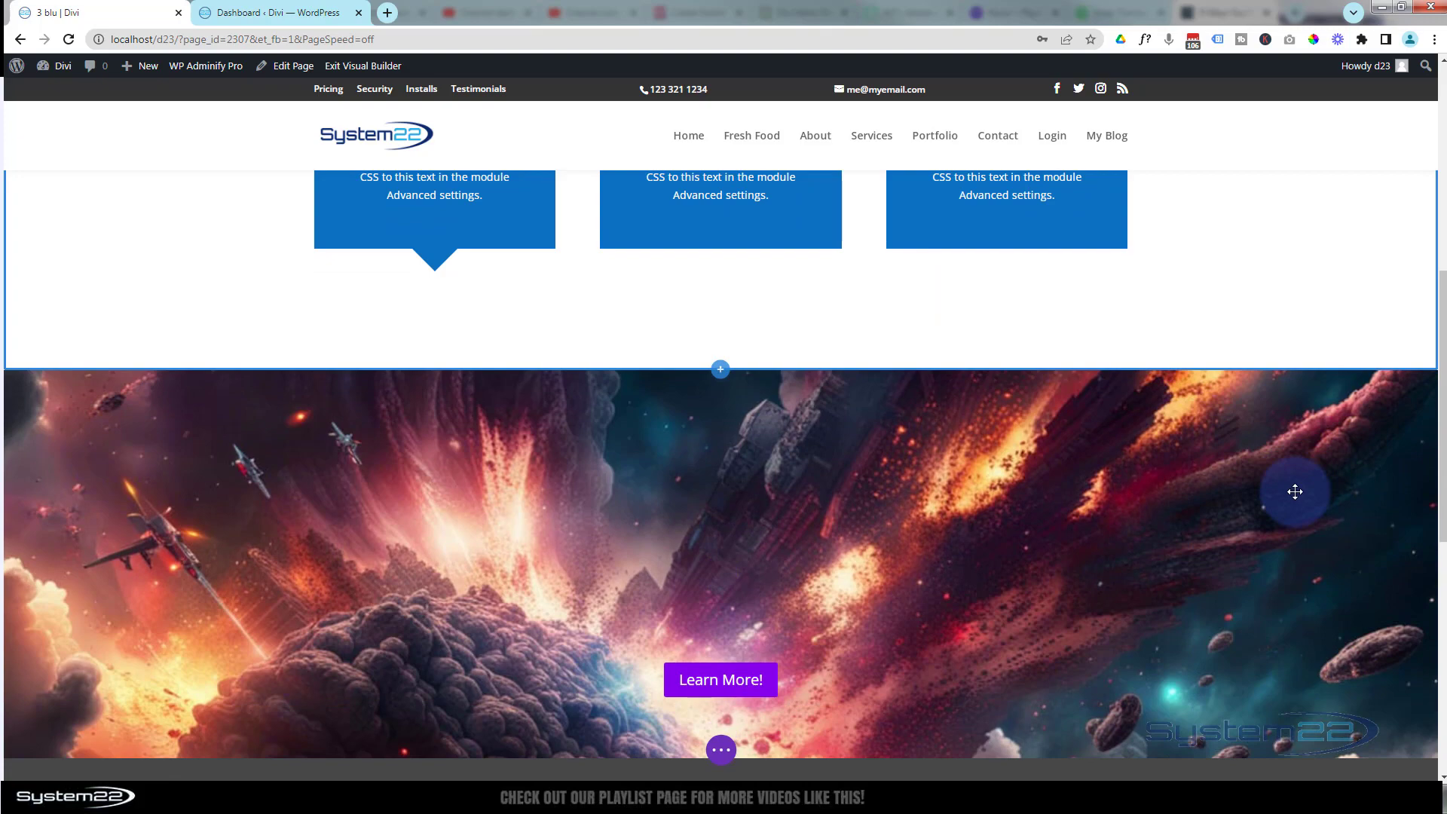
scroll(1295, 492, "down", 2)
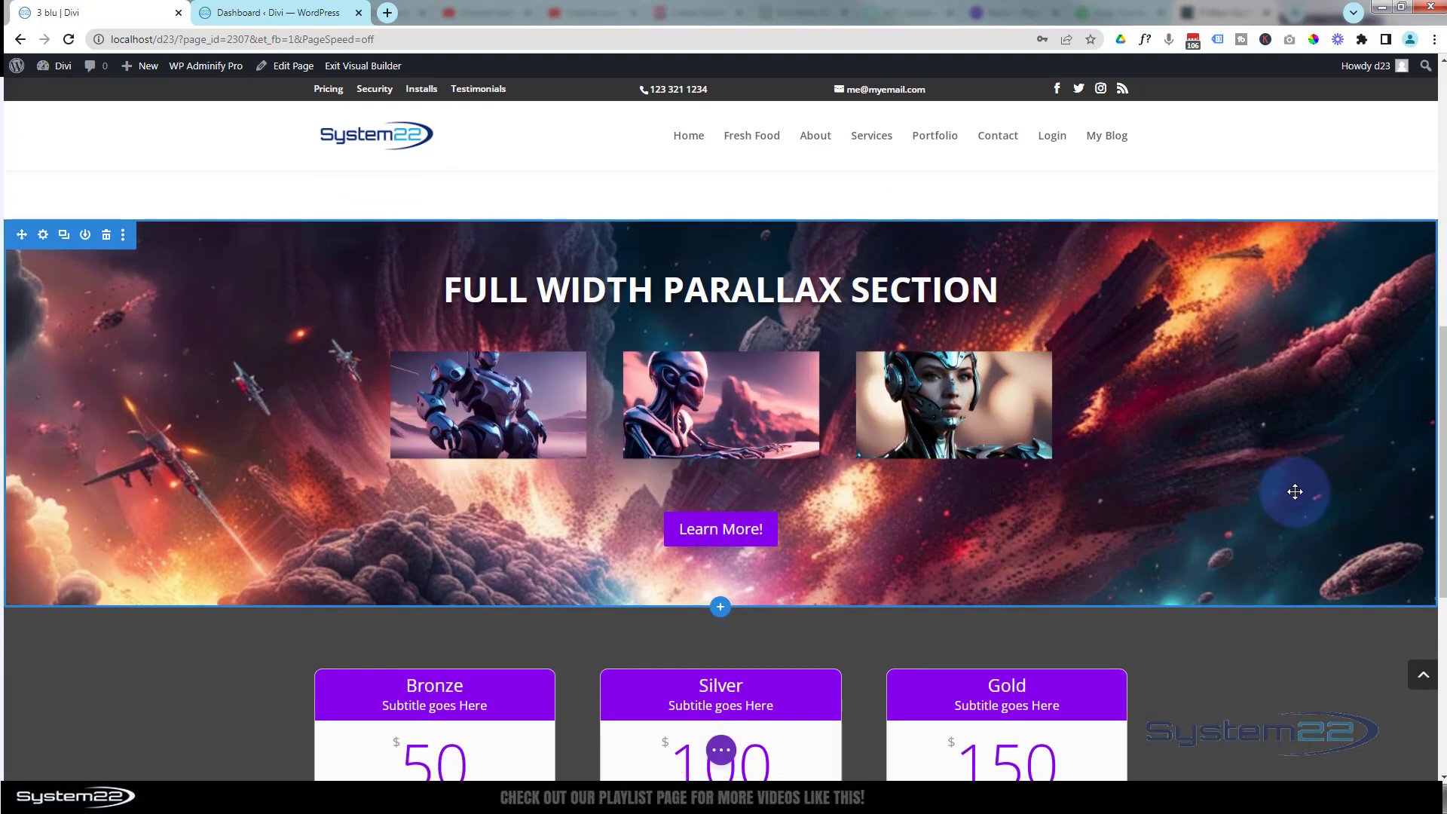
scroll(1295, 492, "down", 1)
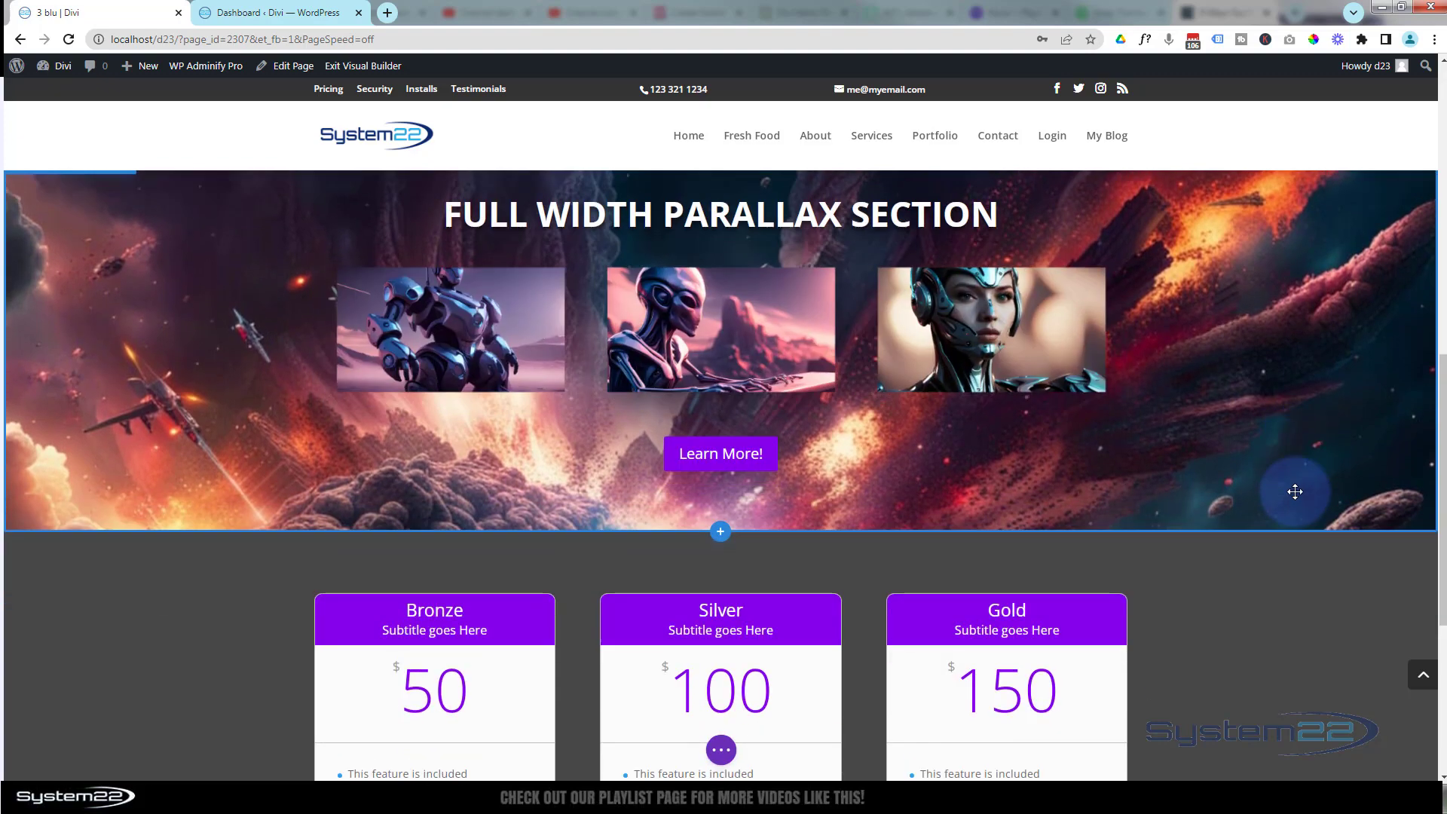
Enable the fading in and out scroll effect for the row containing the Learn More! button and check the fade on scroll
mouse_move(360, 414)
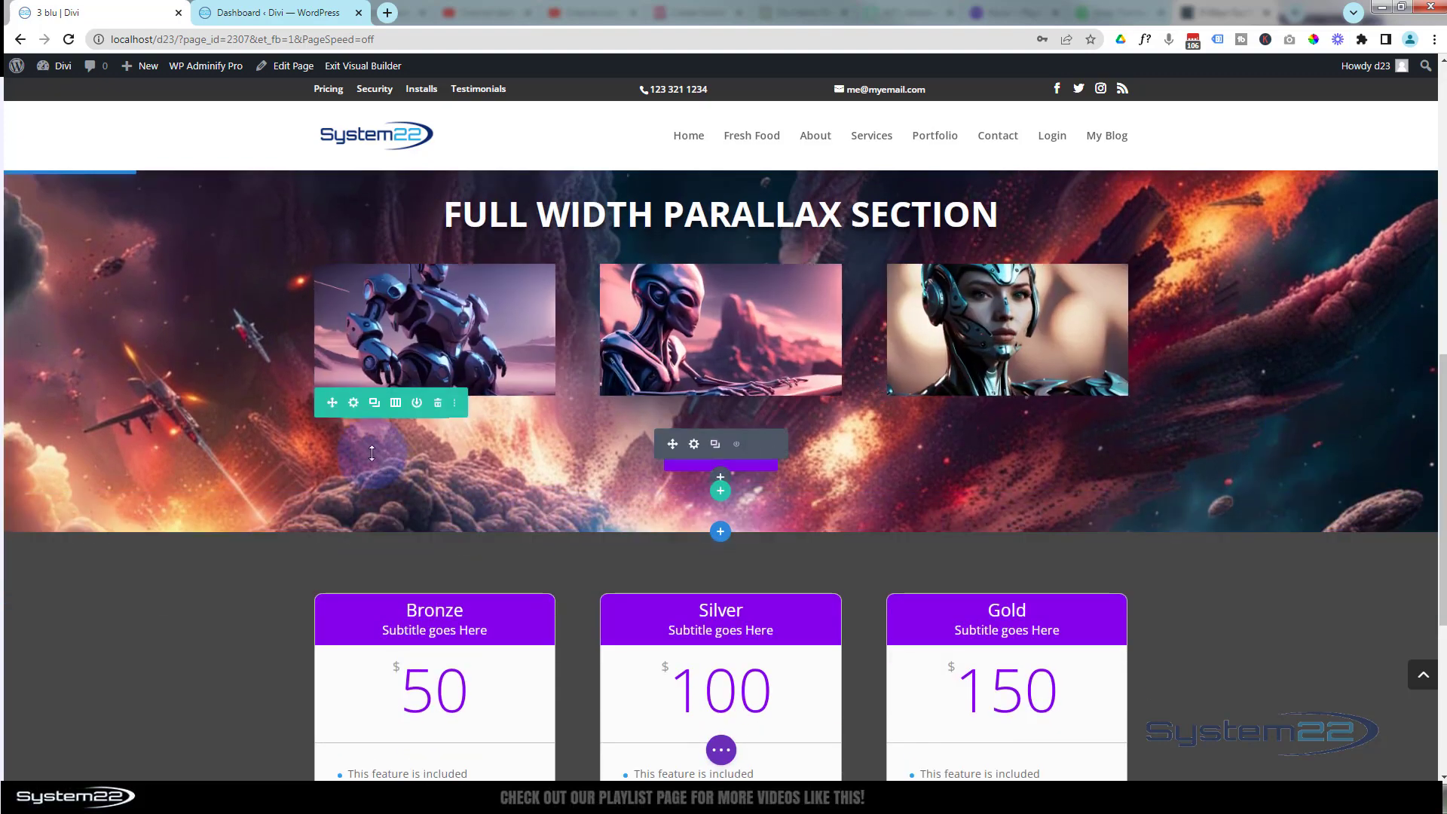
left_click(353, 404)
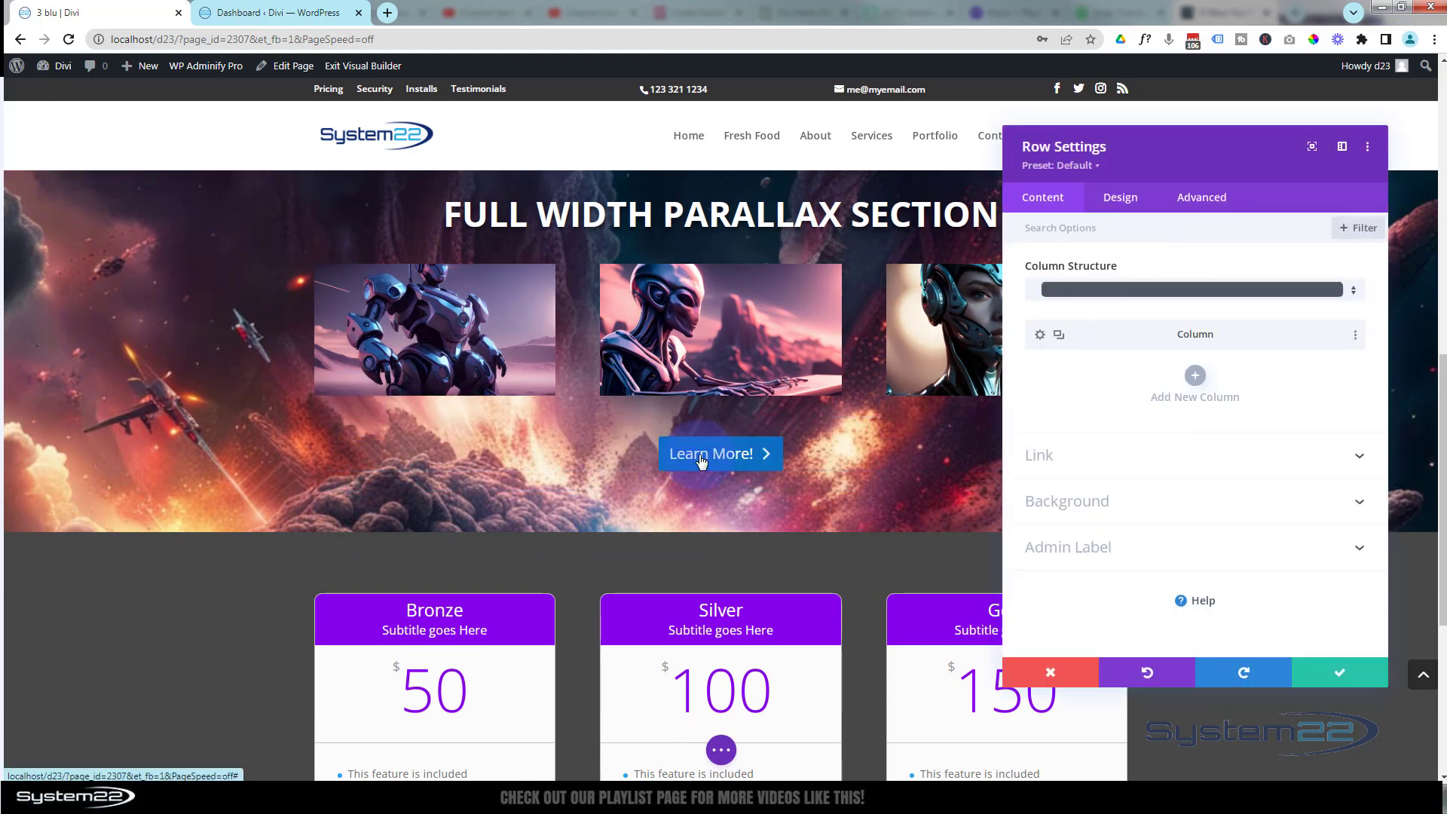
left_click(1207, 206)
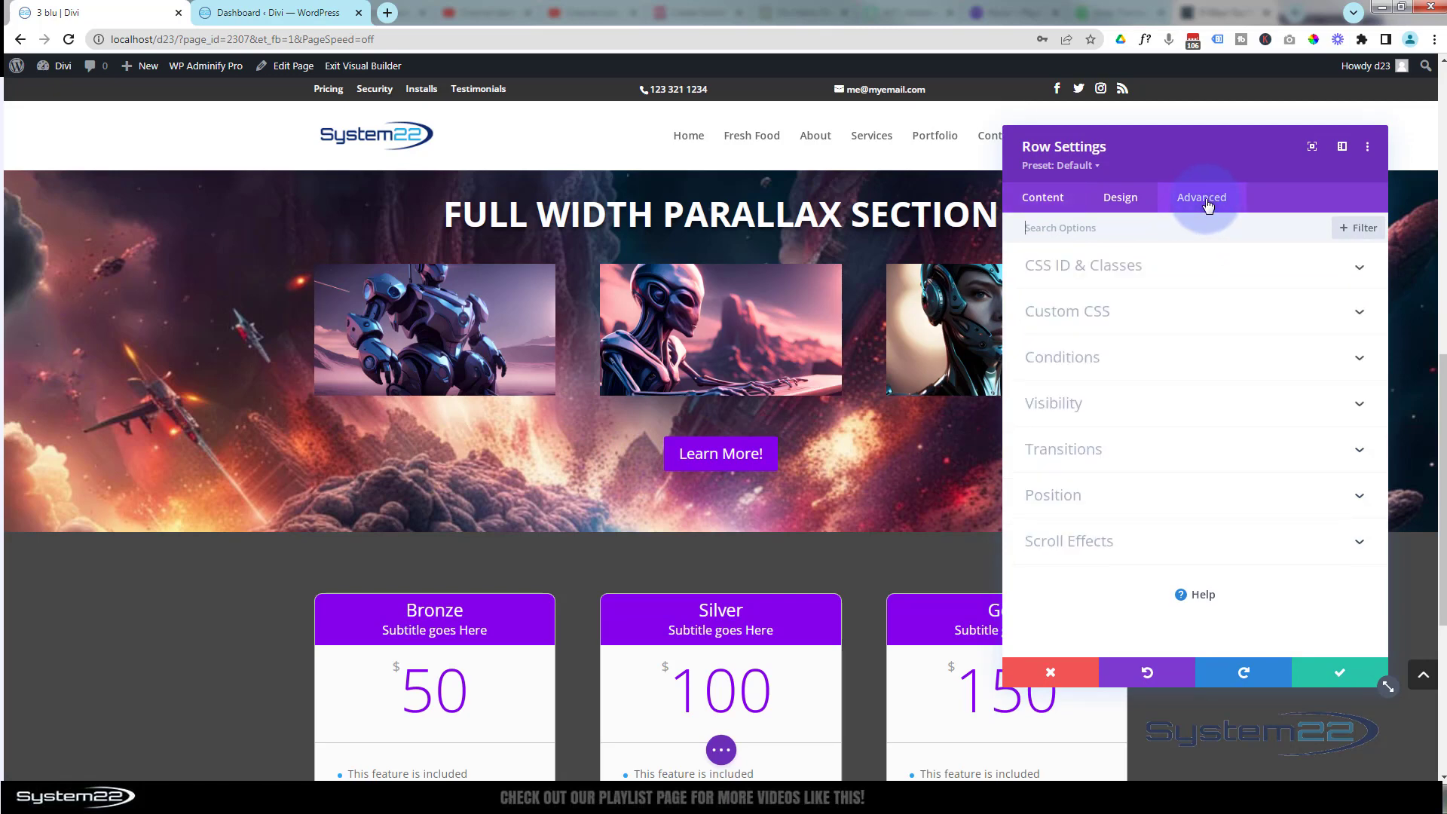
left_click(1147, 540)
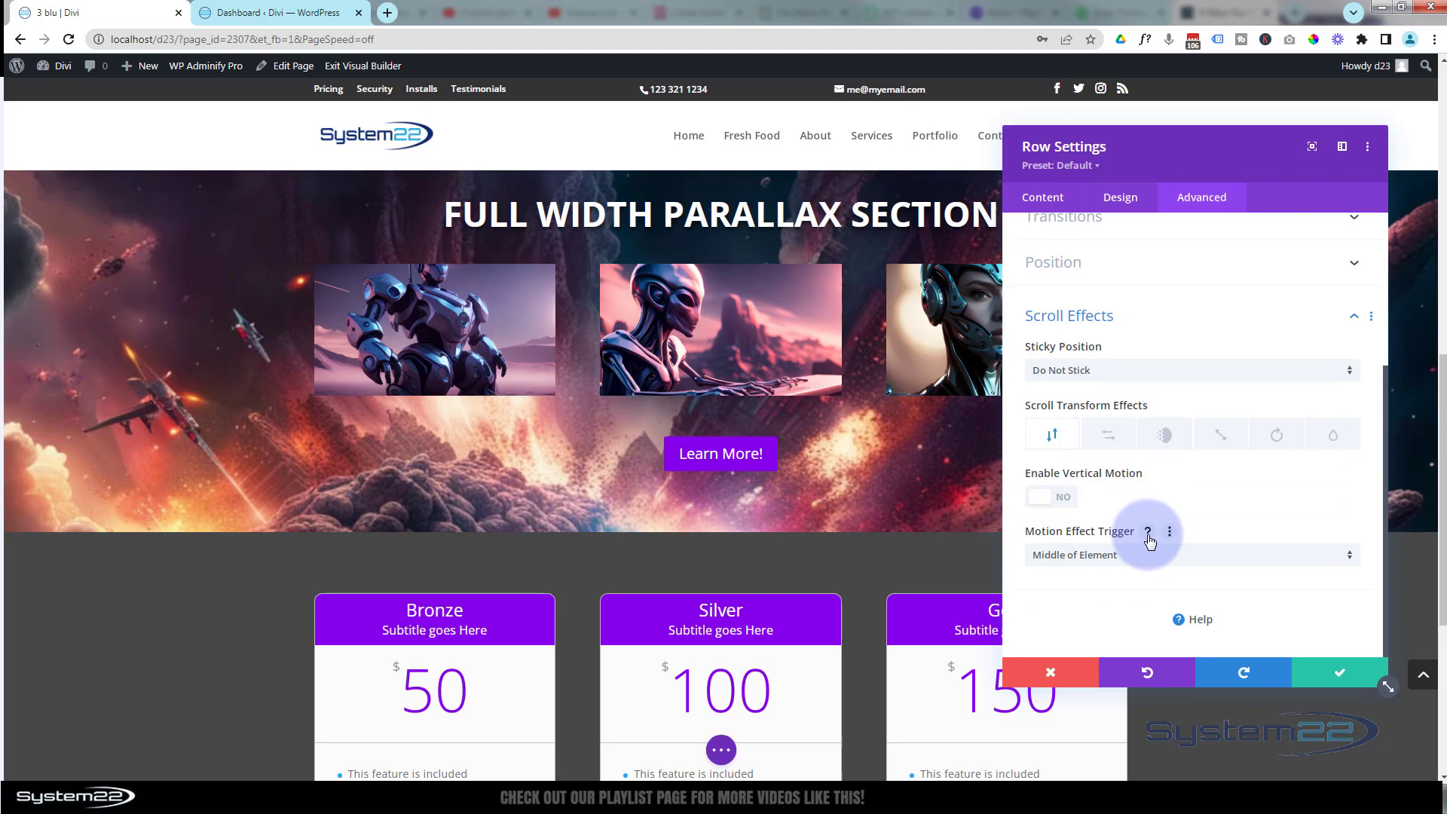
left_click(1165, 433)
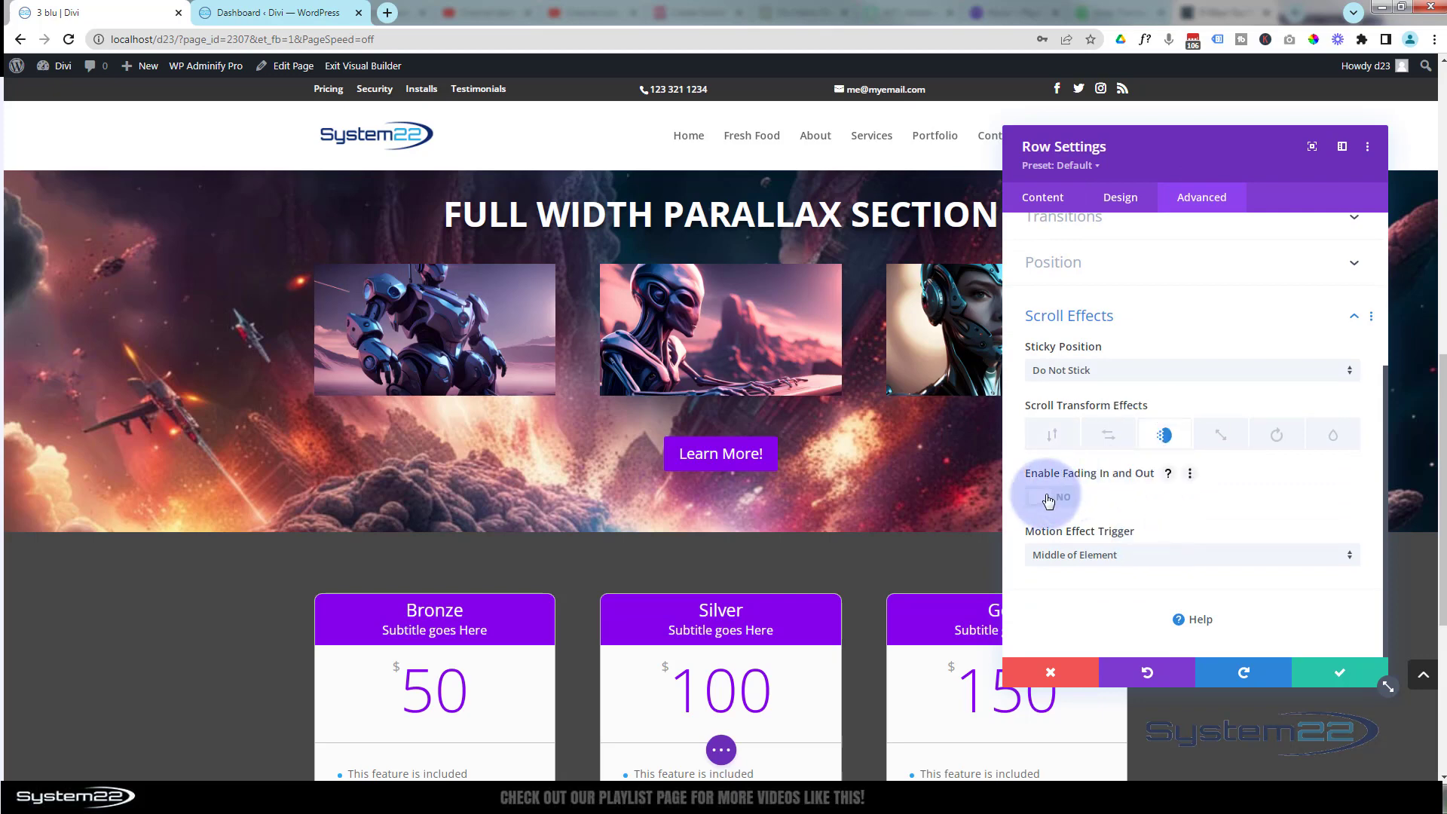
left_click(1047, 499)
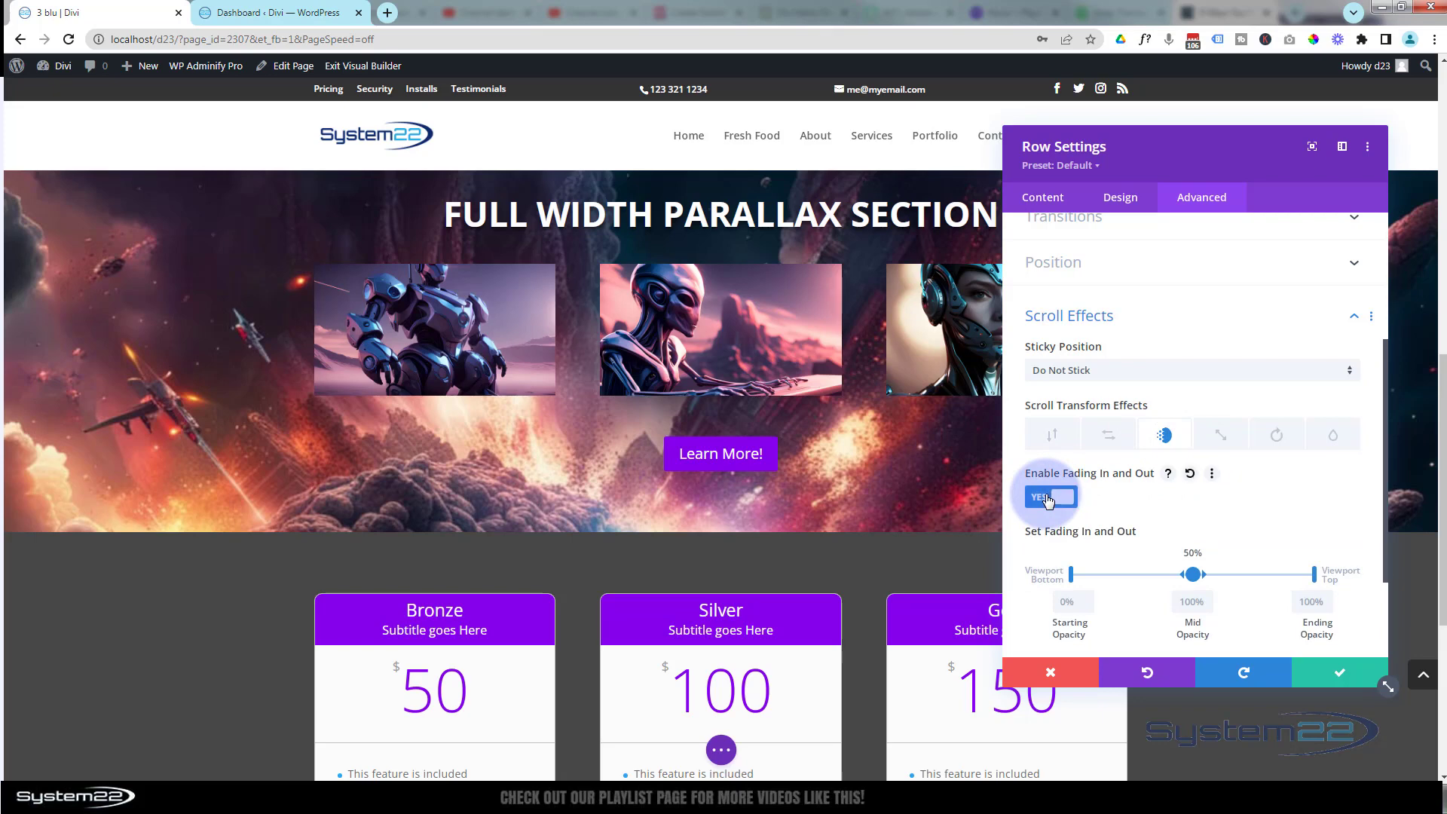
scroll(930, 532, "up", 2)
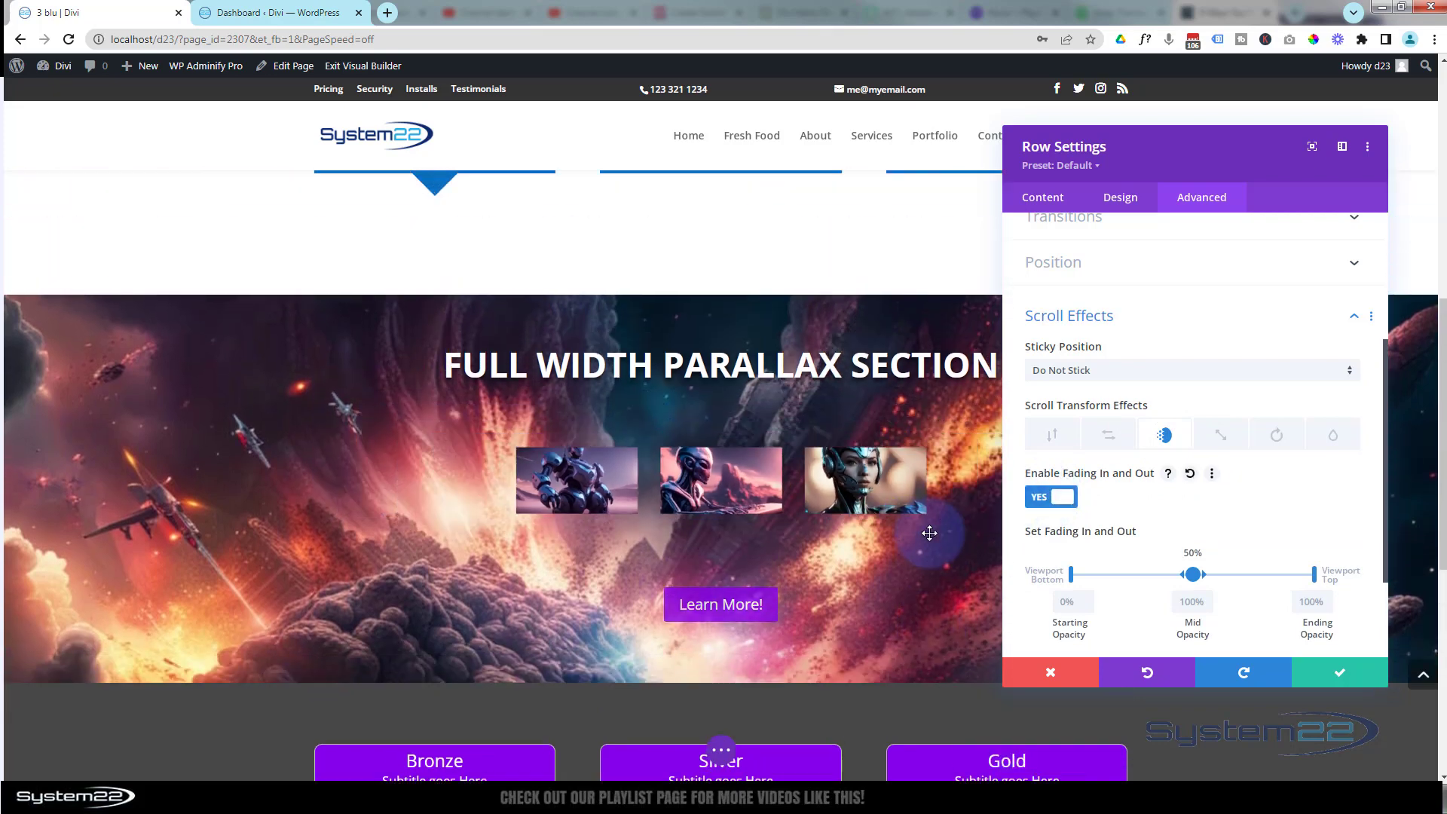
scroll(929, 533, "up", 1)
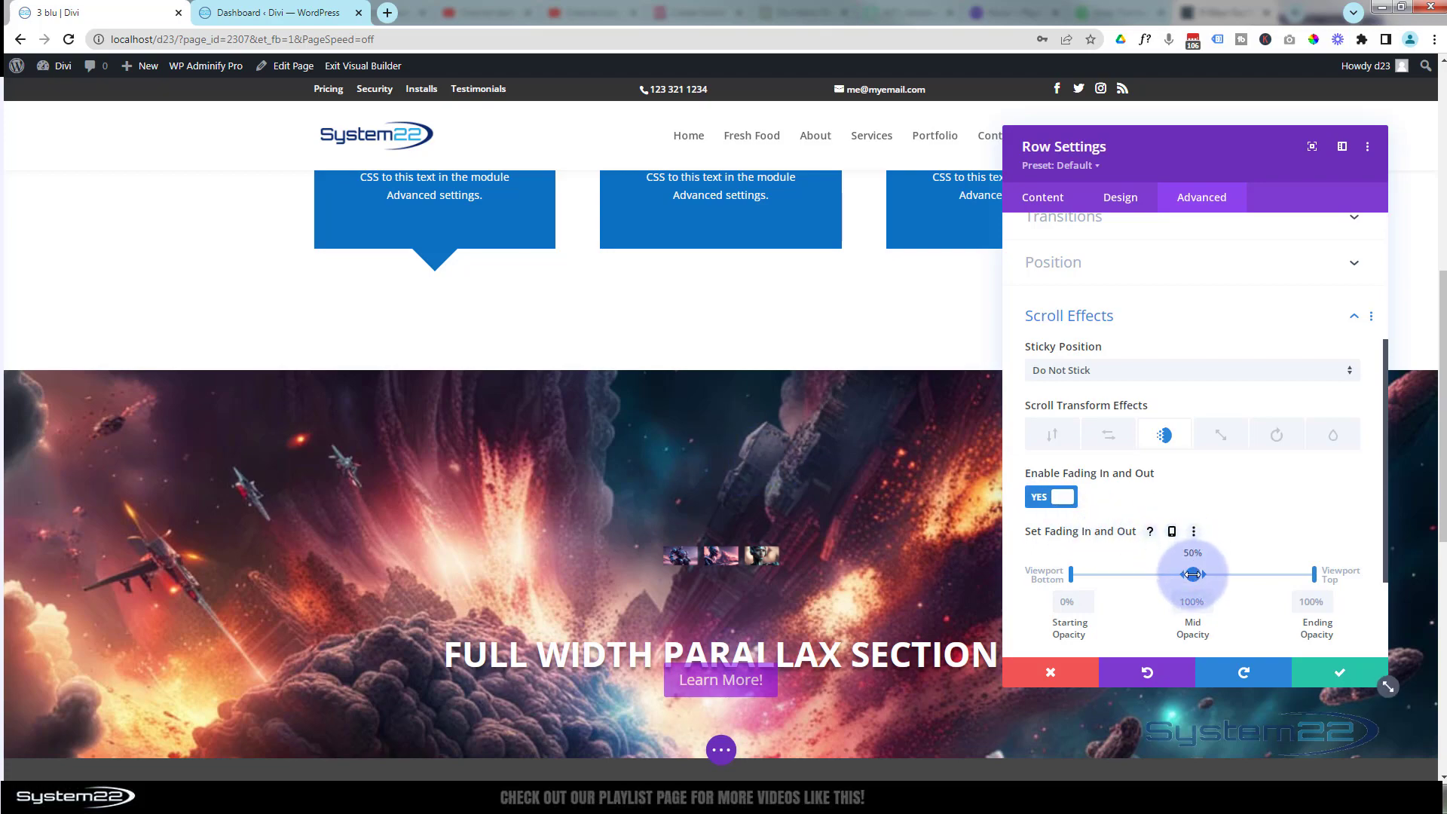
Move the button row's fading midpoint to 40%, set its mid opacity to 0%, and check the button's fade on scroll
left_click_drag(1192, 574, 1168, 574)
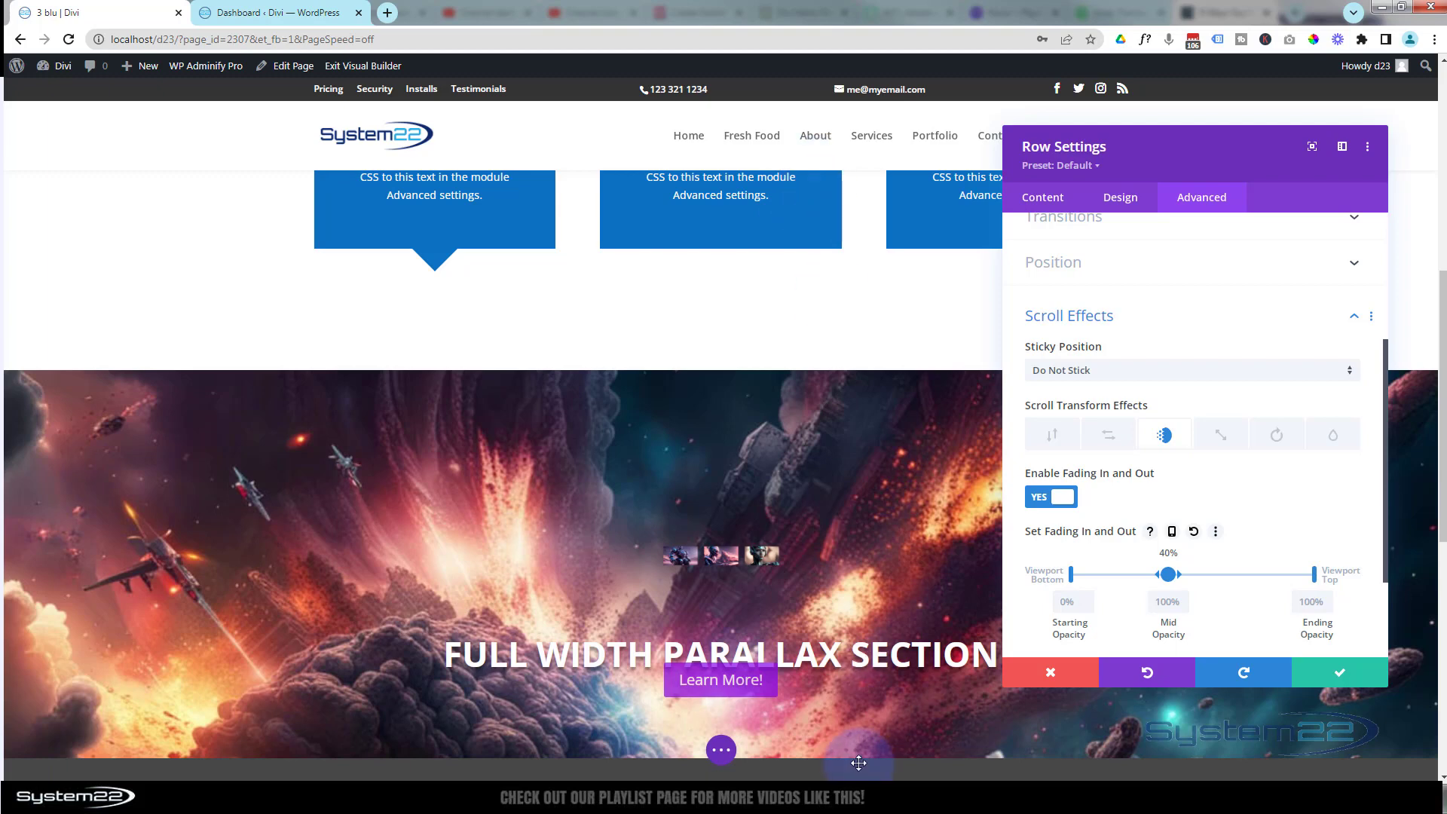
left_click(1167, 601)
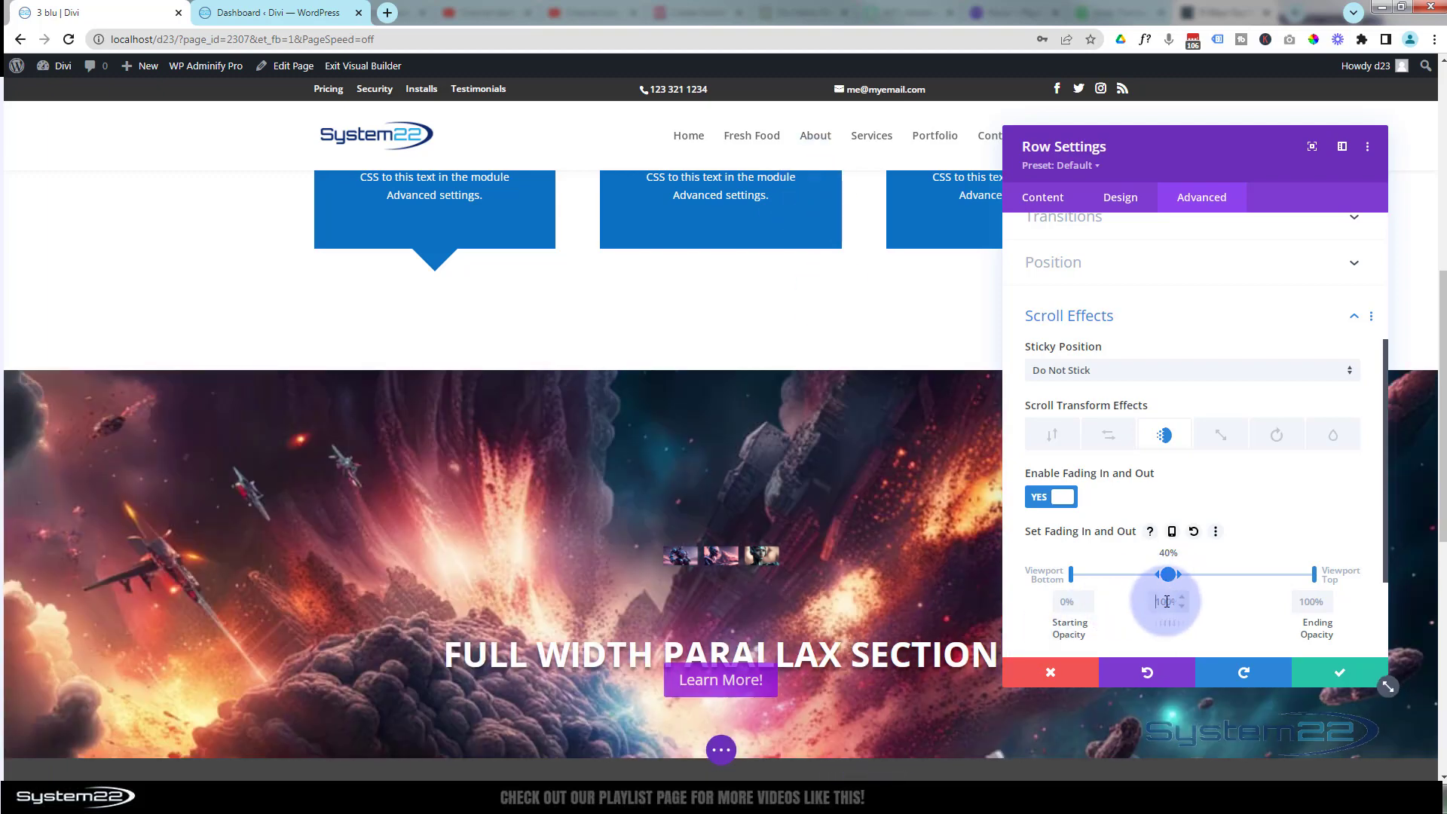
key("ctrl+a")
type("0")
key("Return")
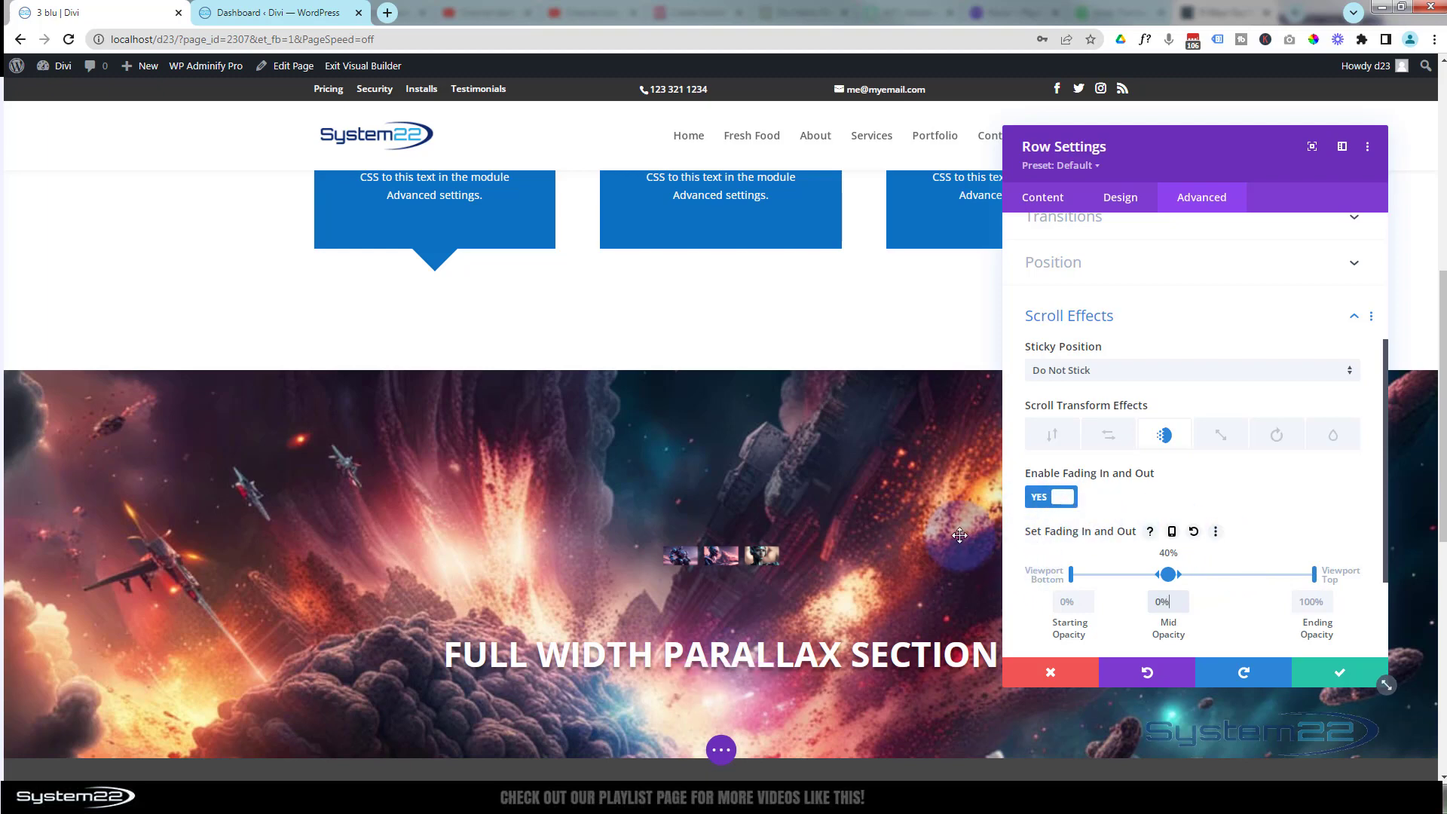
scroll(960, 535, "down", 5)
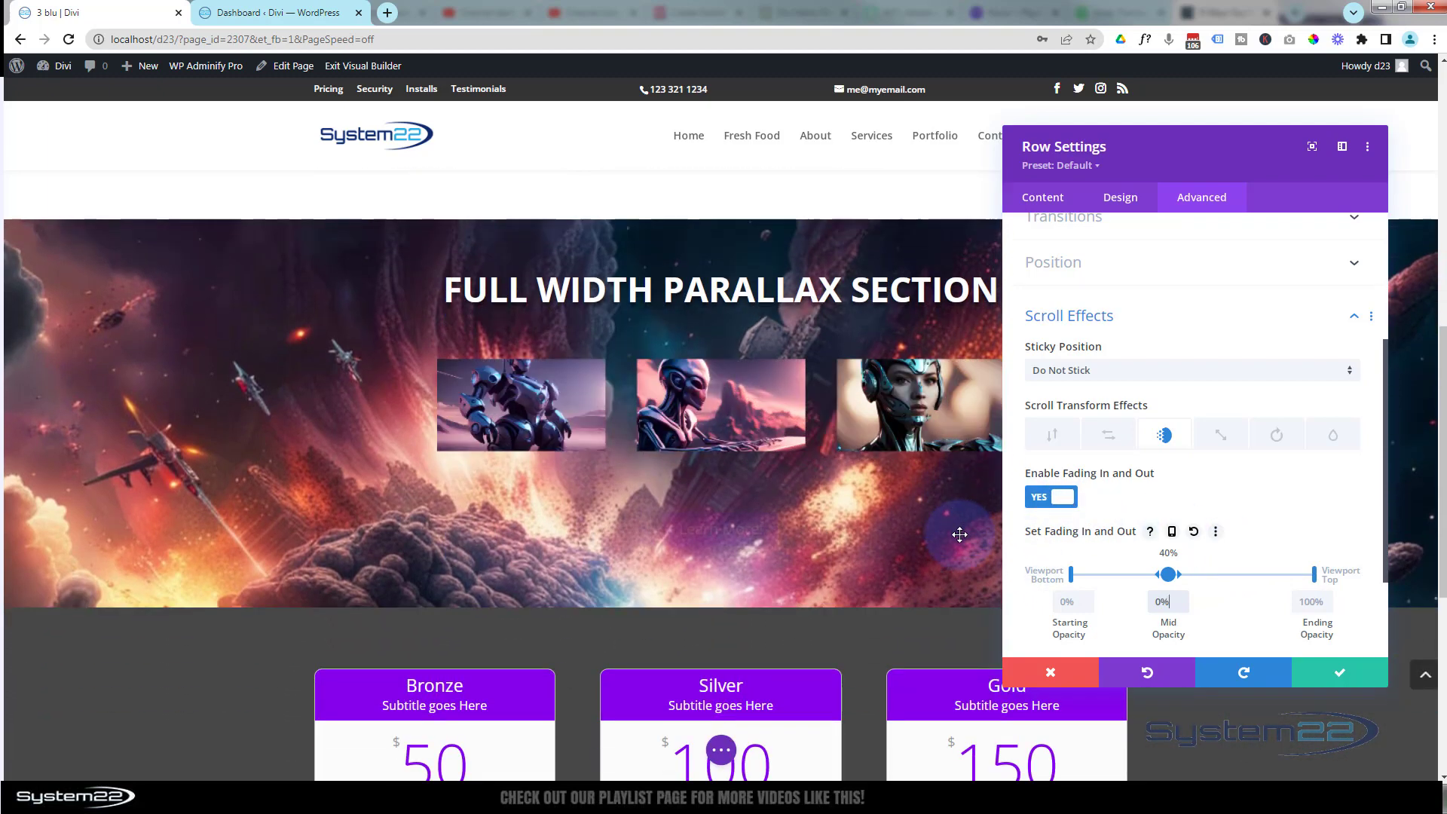
scroll(960, 535, "down", 1)
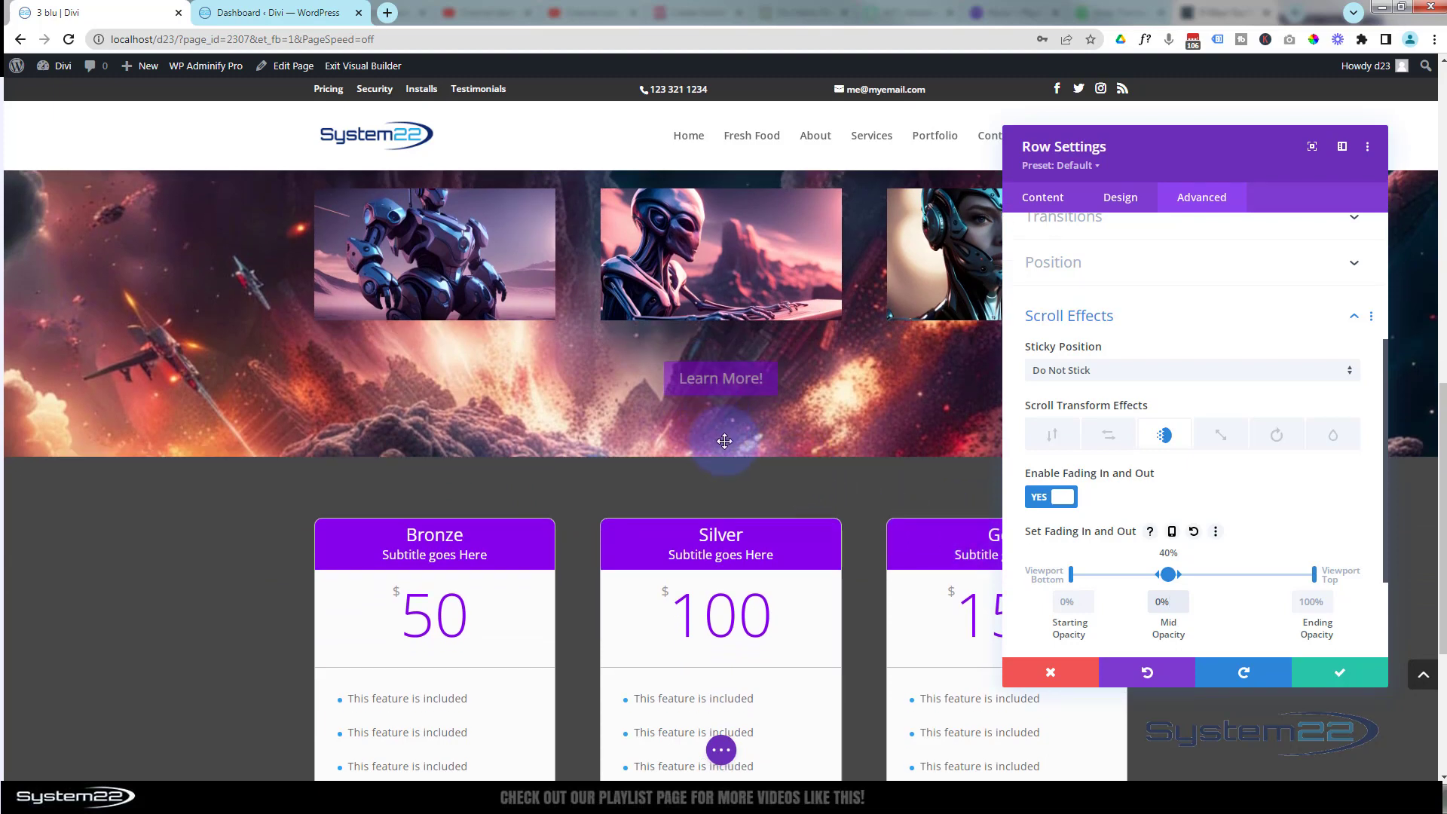
scroll(720, 433, "up", 1)
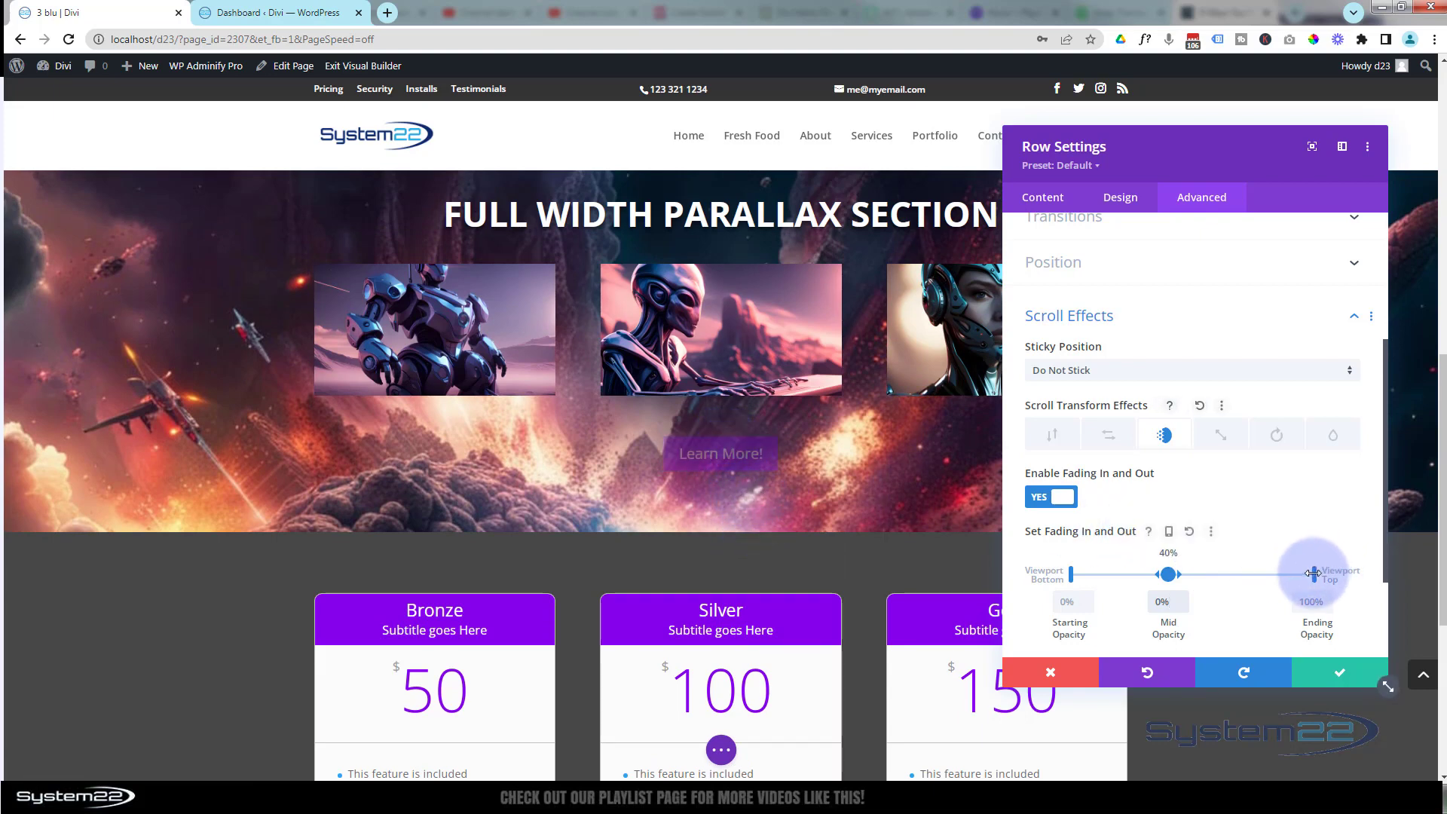
Move the button row's ending fade point to 50% and save the row settings after checking the fade on scroll
left_click_drag(1316, 574, 1196, 578)
scroll(937, 543, "up", 2)
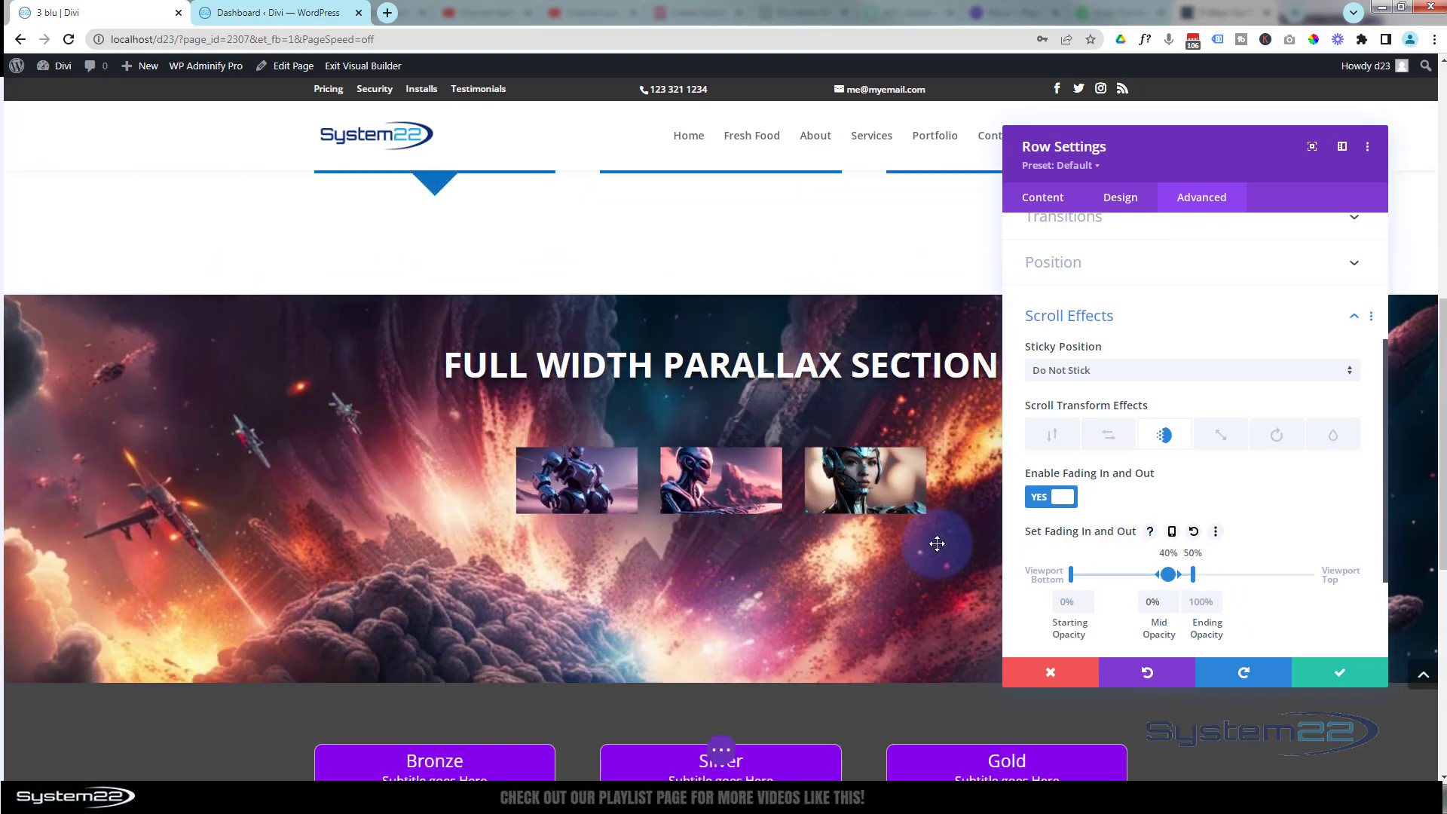
scroll(939, 543, "up", 4)
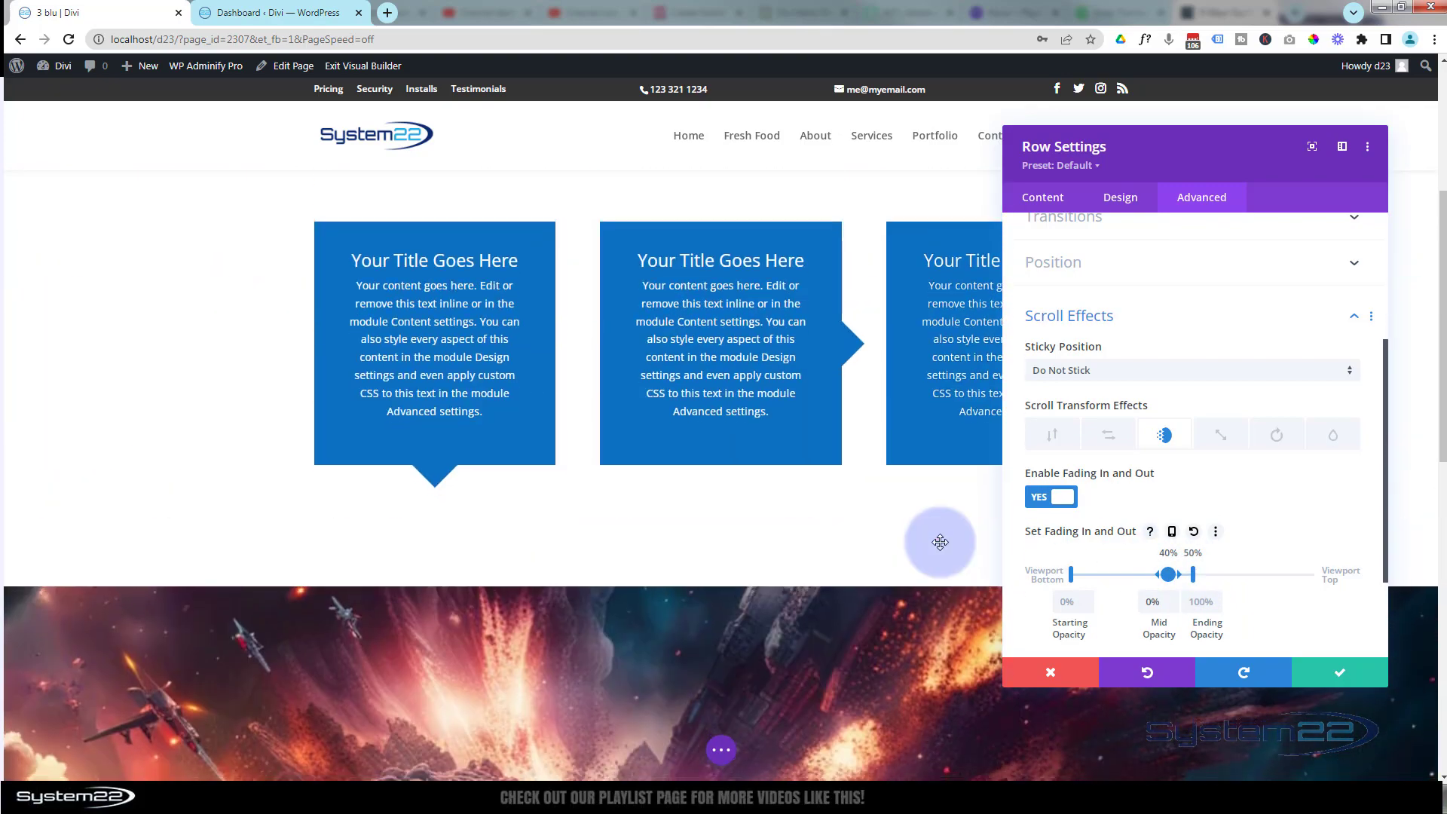
scroll(939, 543, "down", 2)
scroll(940, 542, "down", 6)
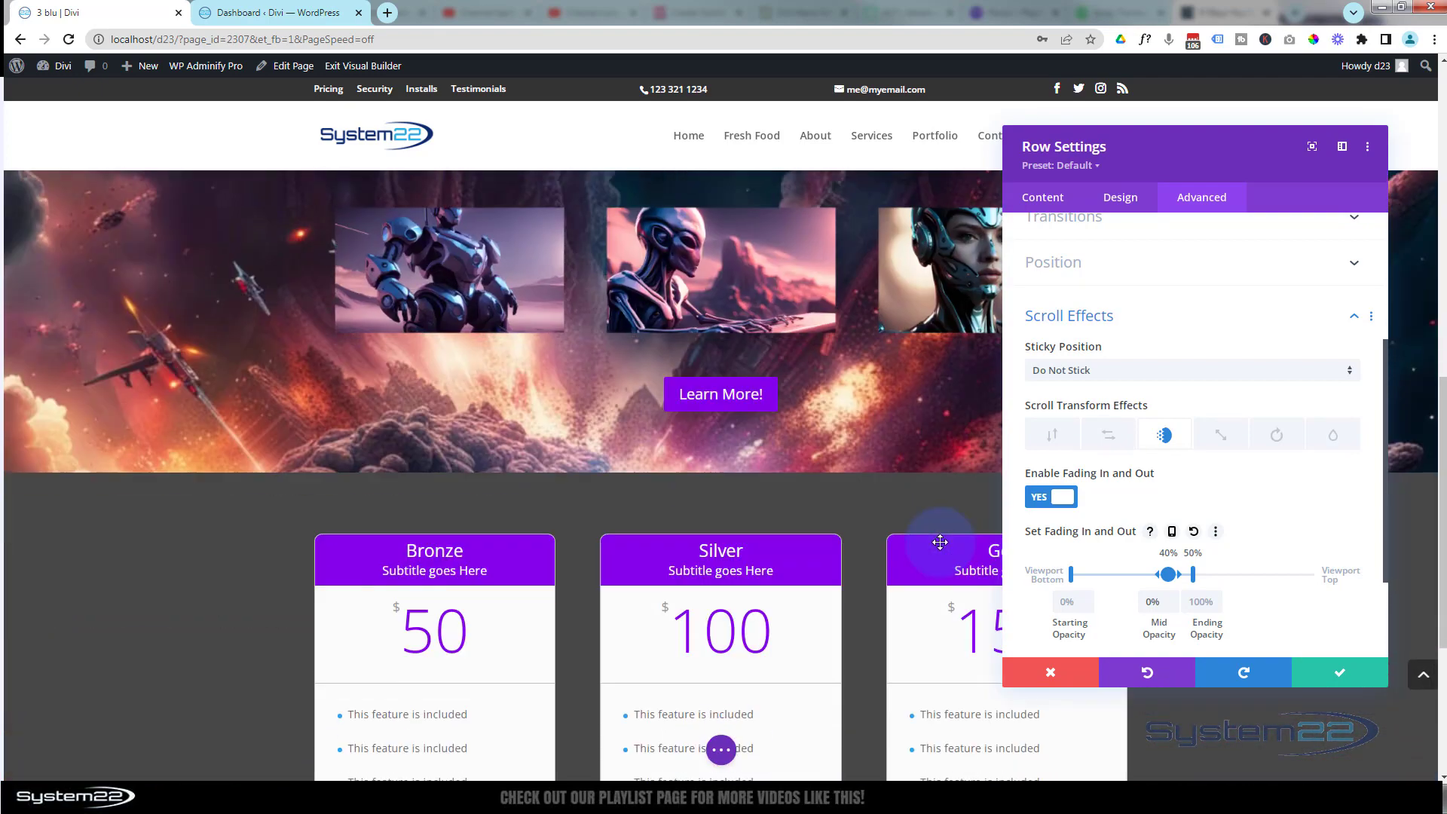
scroll(943, 542, "up", 5)
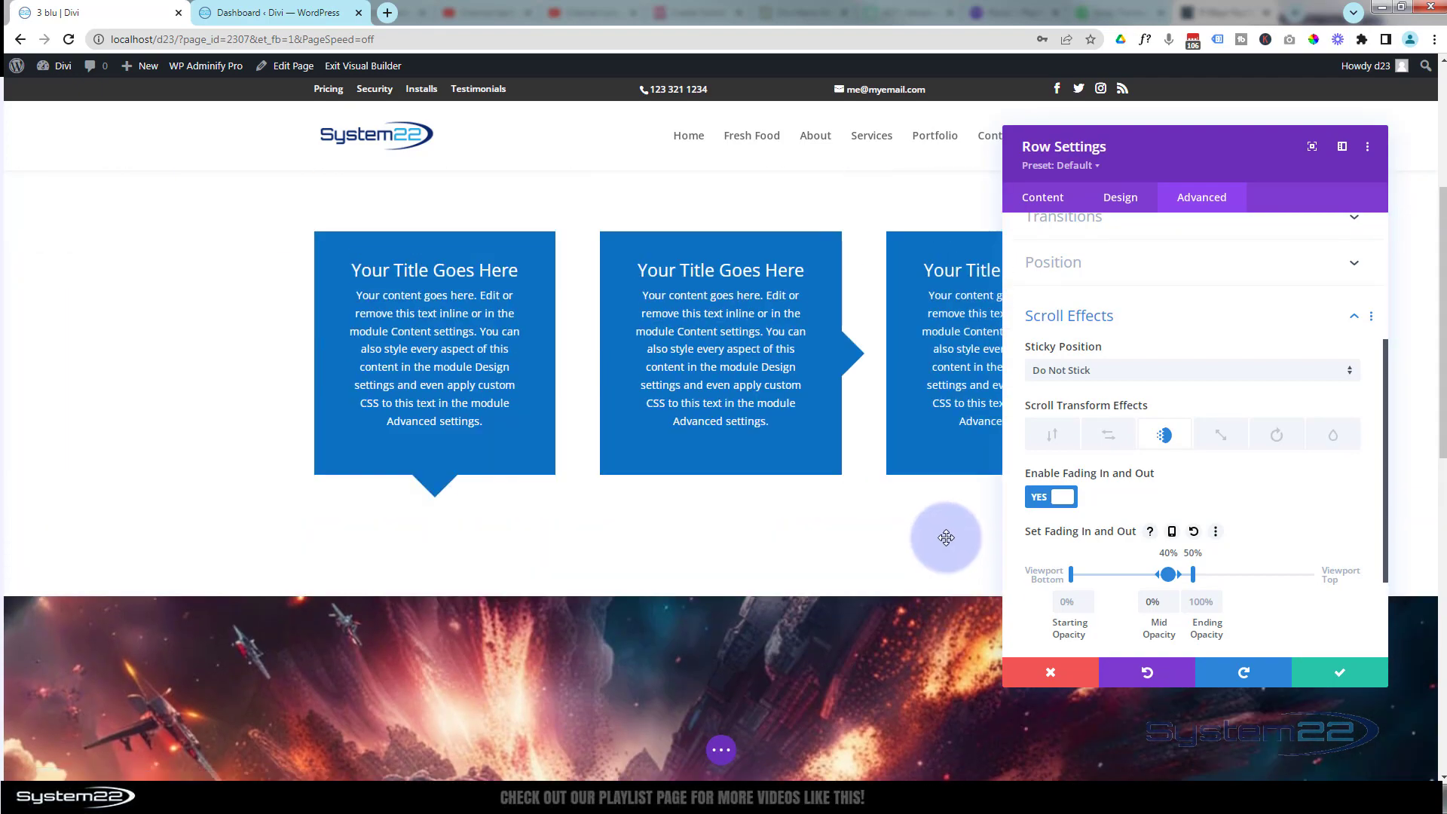
scroll(947, 535, "up", 2)
scroll(947, 535, "down", 3)
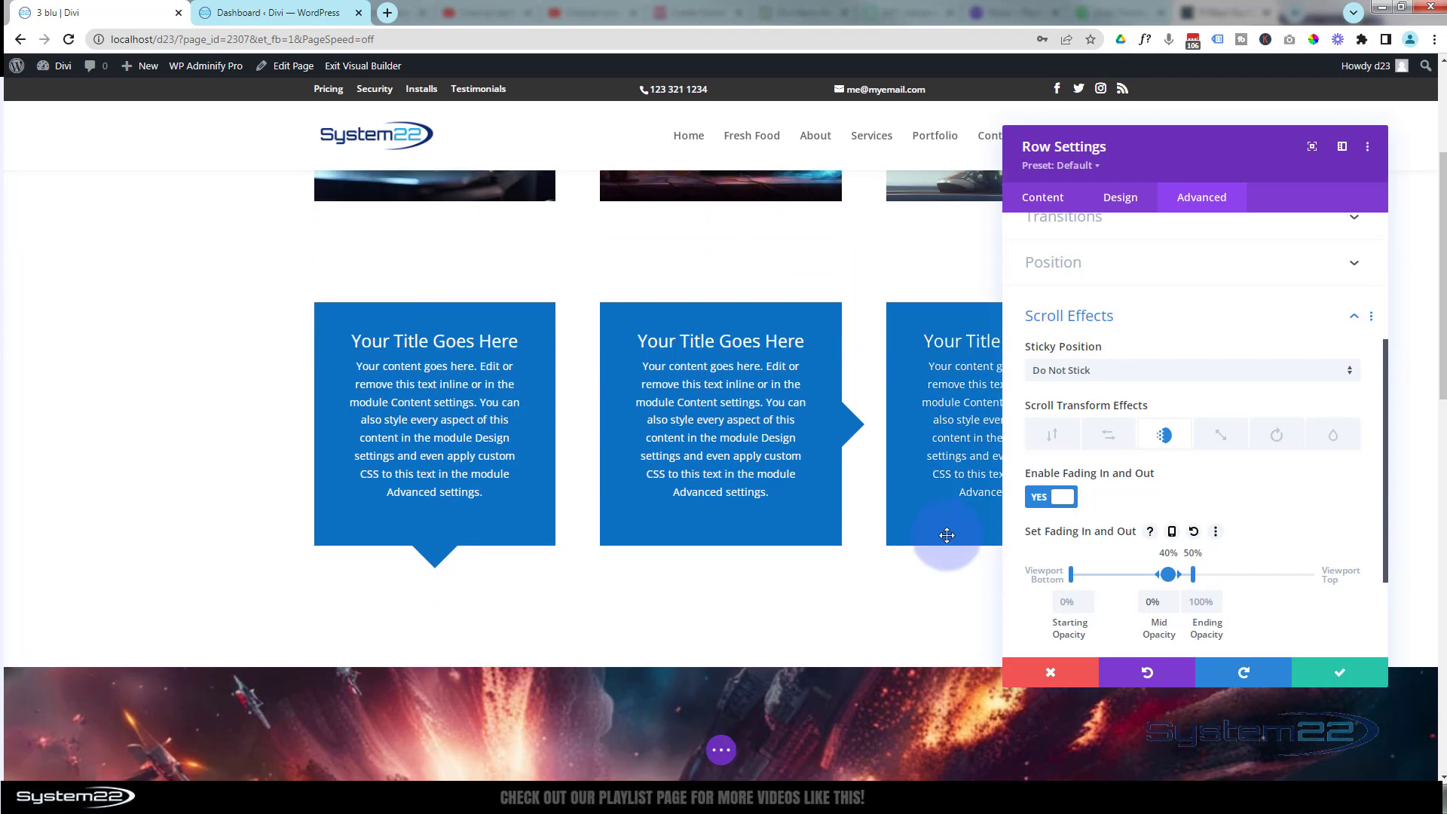
scroll(947, 535, "down", 3)
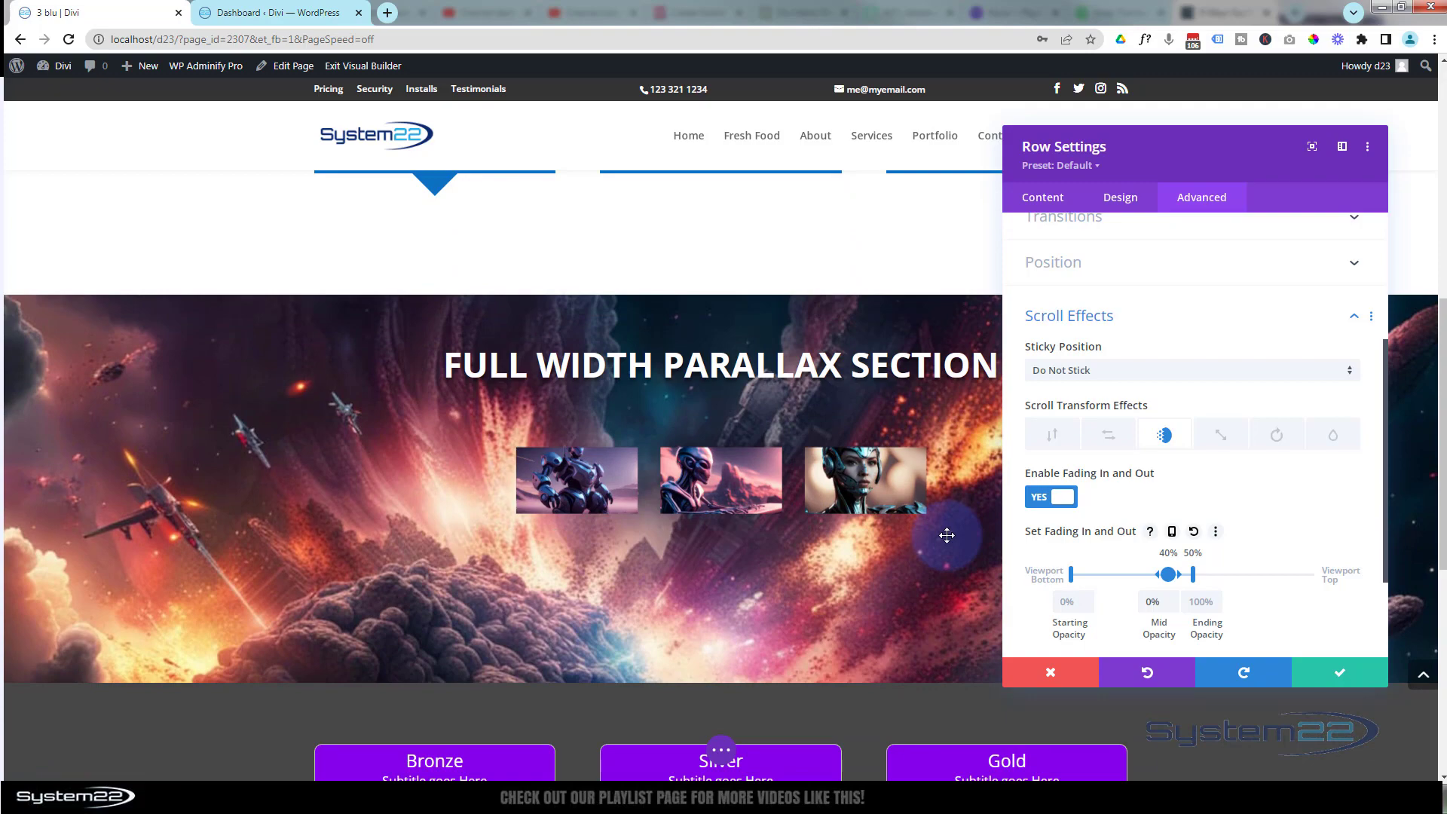
scroll(948, 535, "down", 1)
scroll(948, 535, "down", 1)
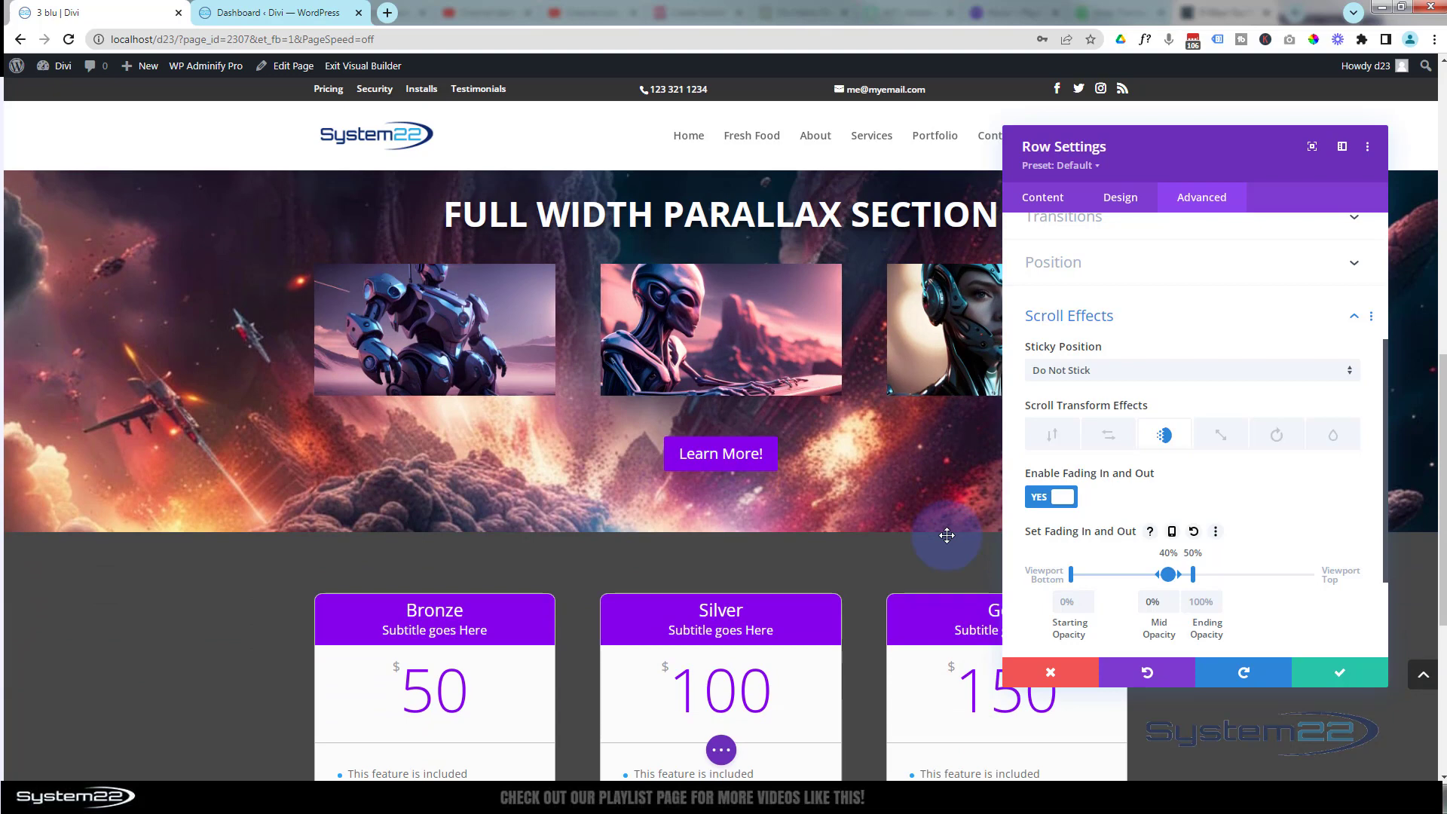
left_click(1340, 673)
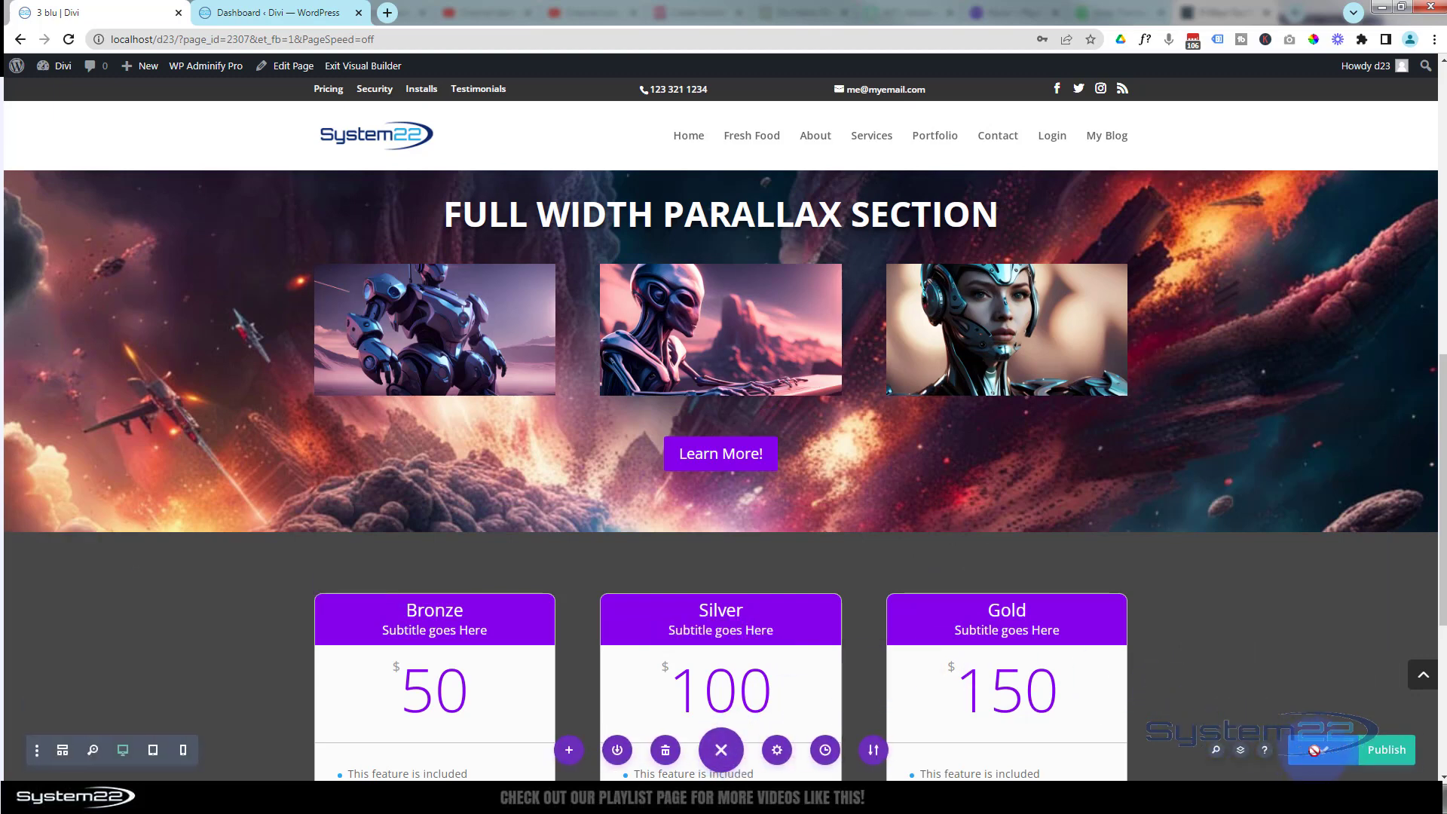
Exit the Visual Builder and test the lightbox on the first and third images of the parallax section
left_click(382, 67)
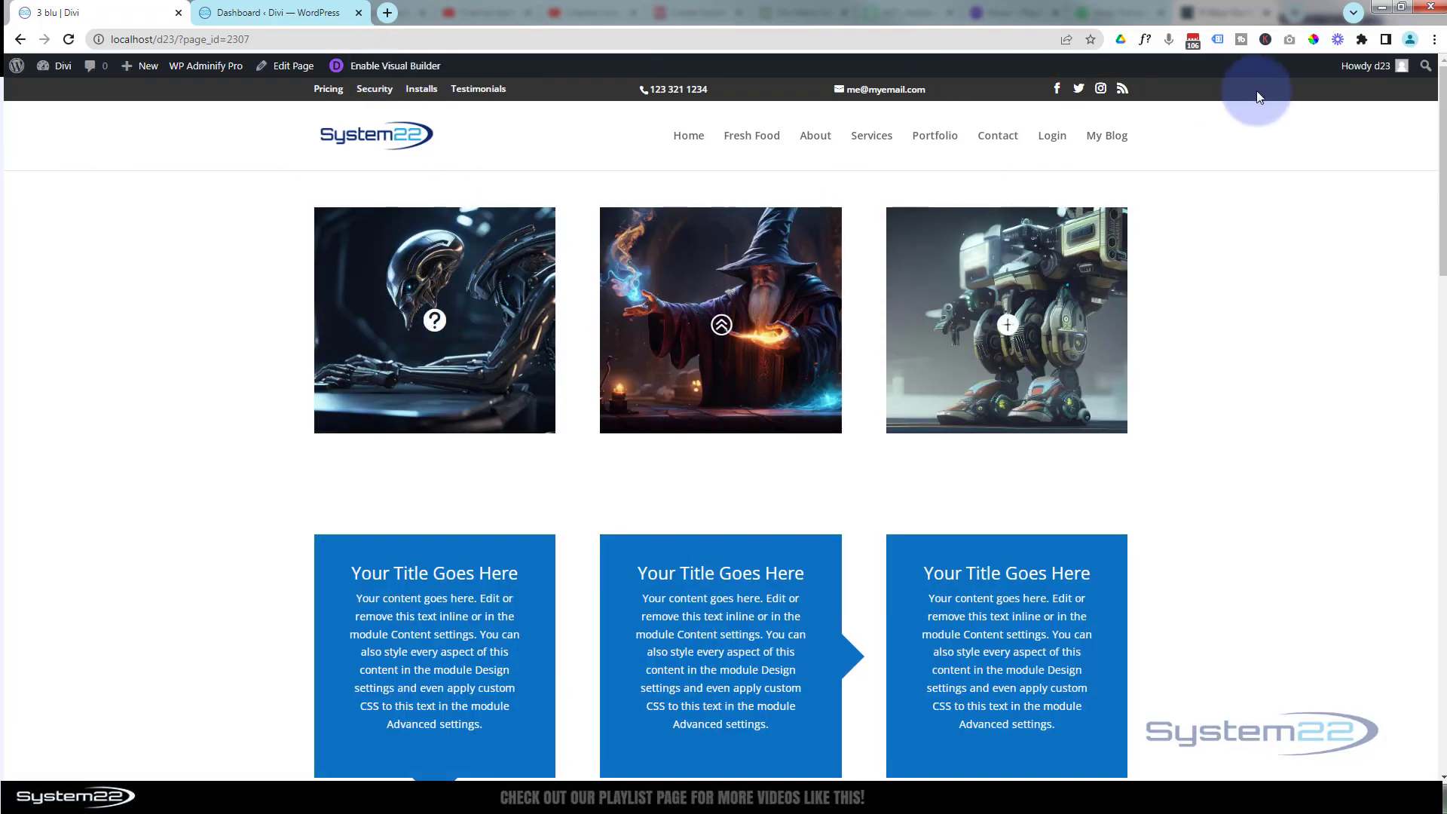
left_click_drag(1445, 85, 1444, 339)
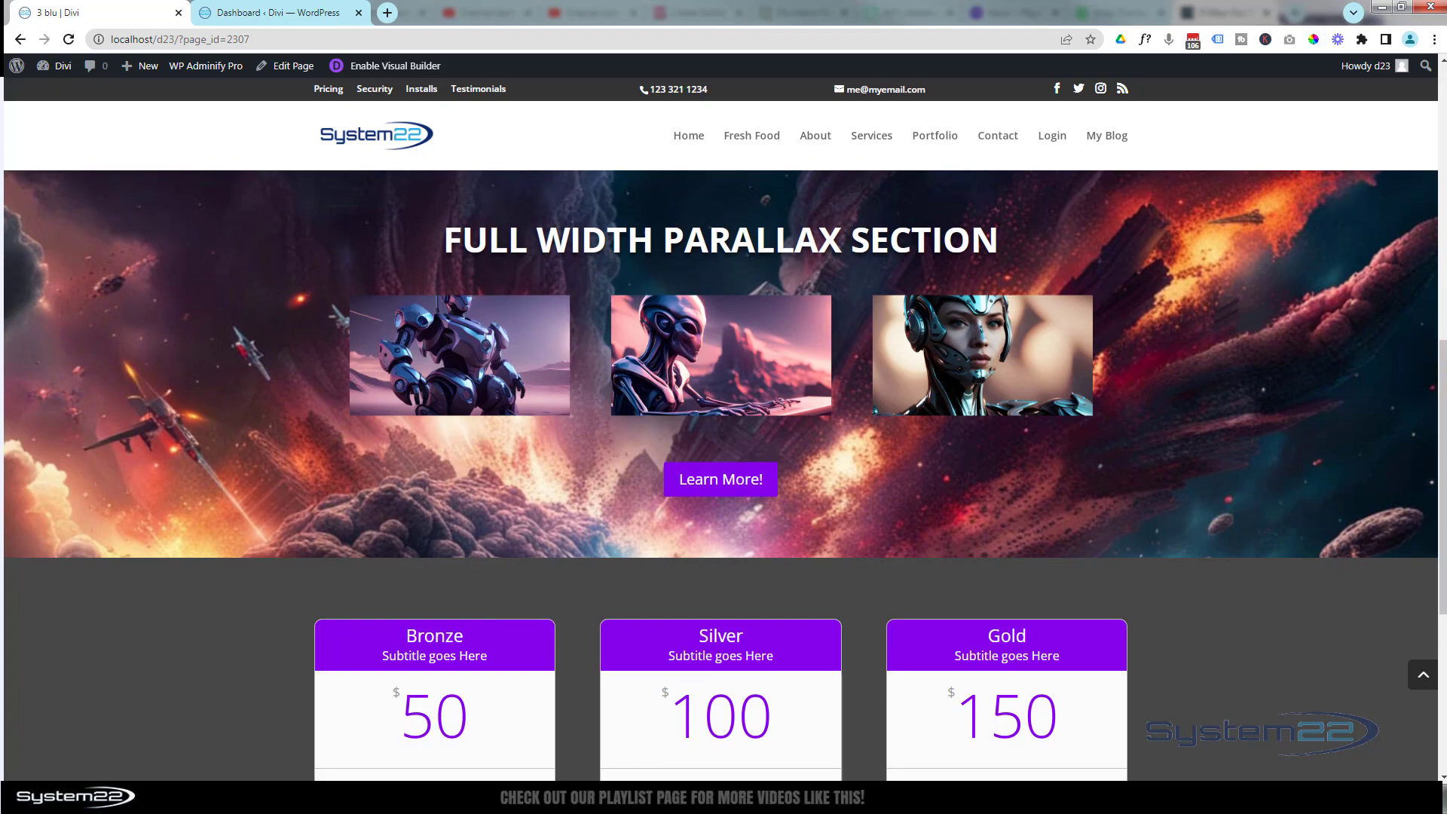
left_click(526, 368)
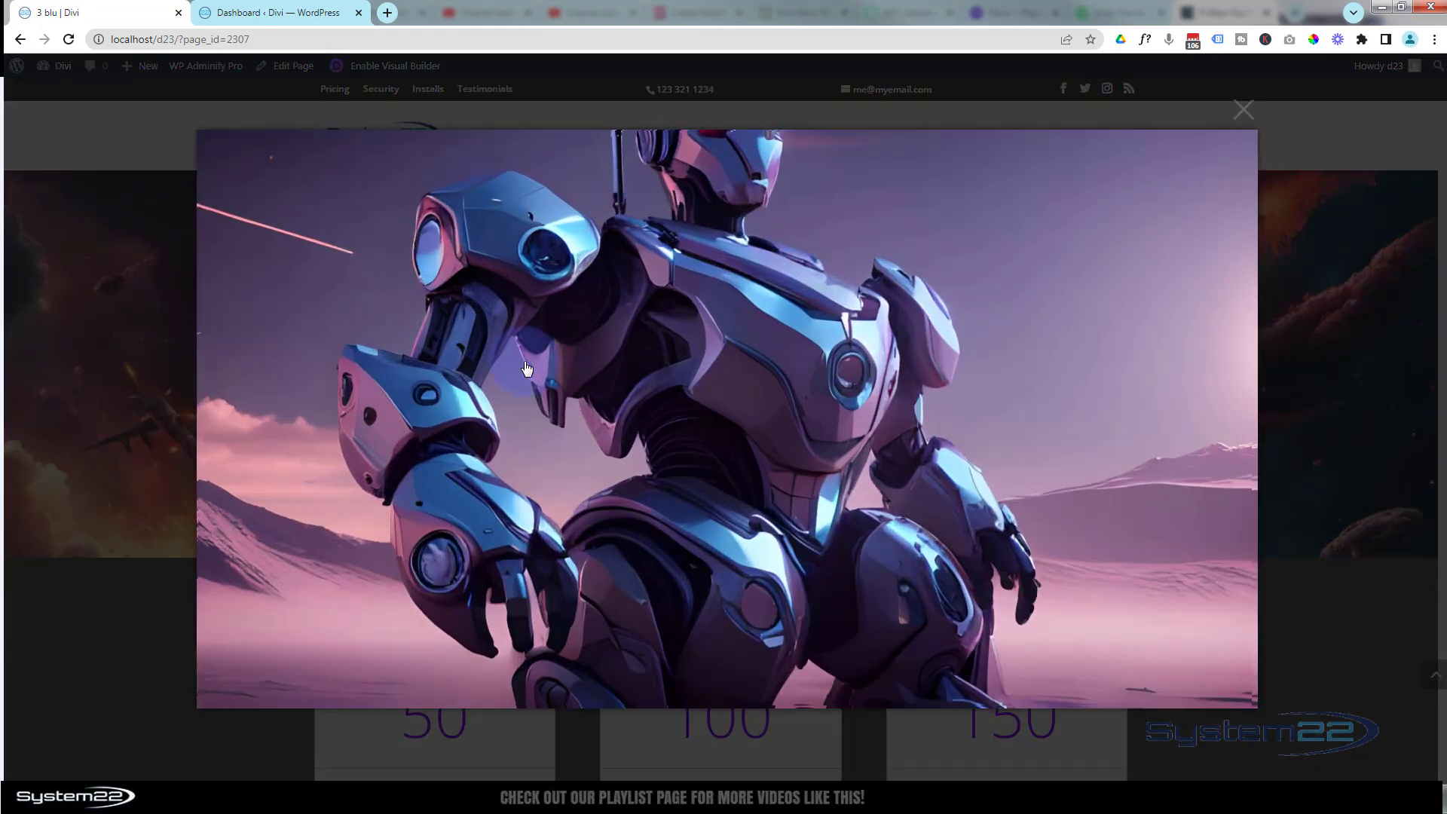
left_click(1254, 112)
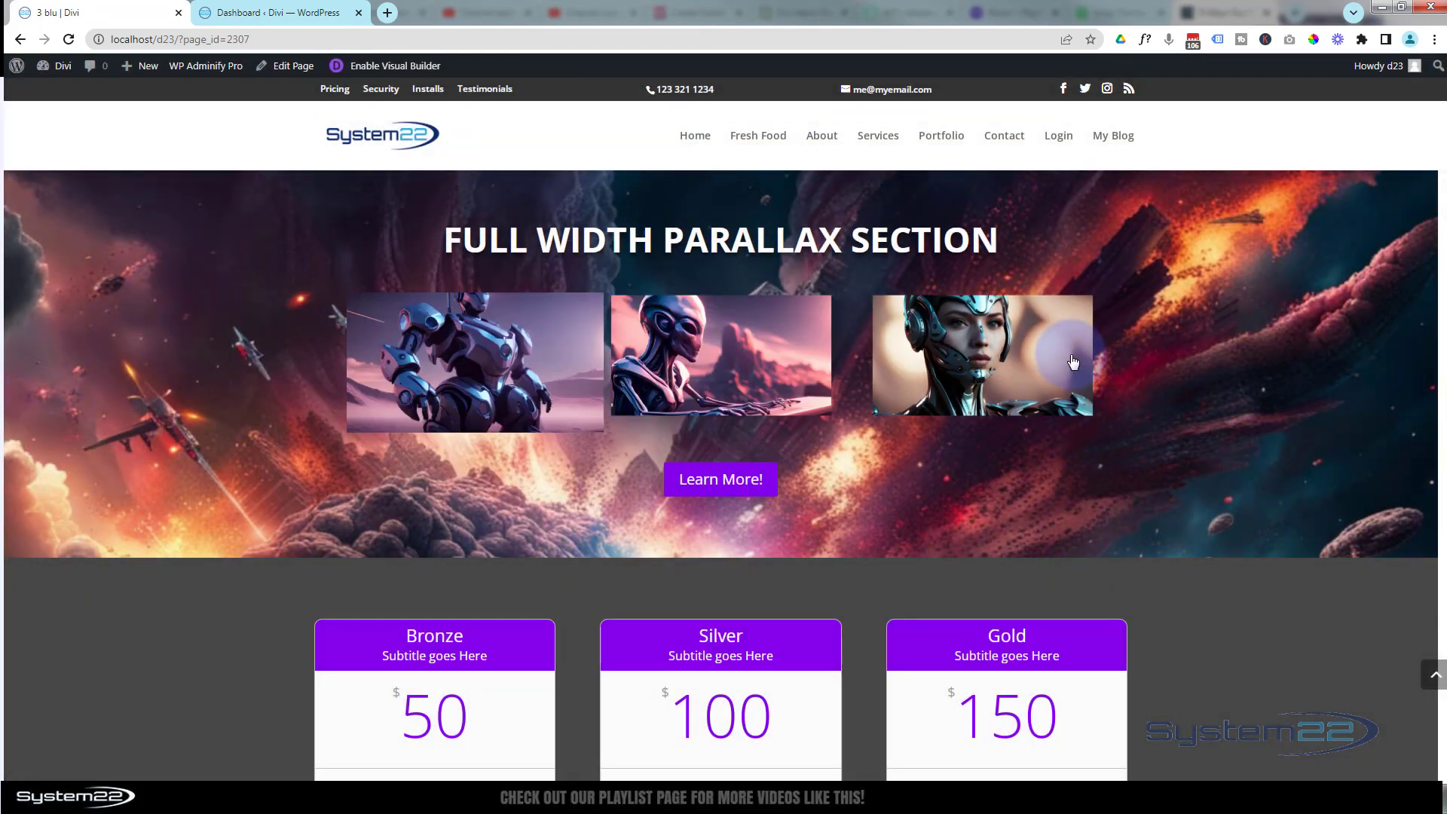
left_click(1057, 355)
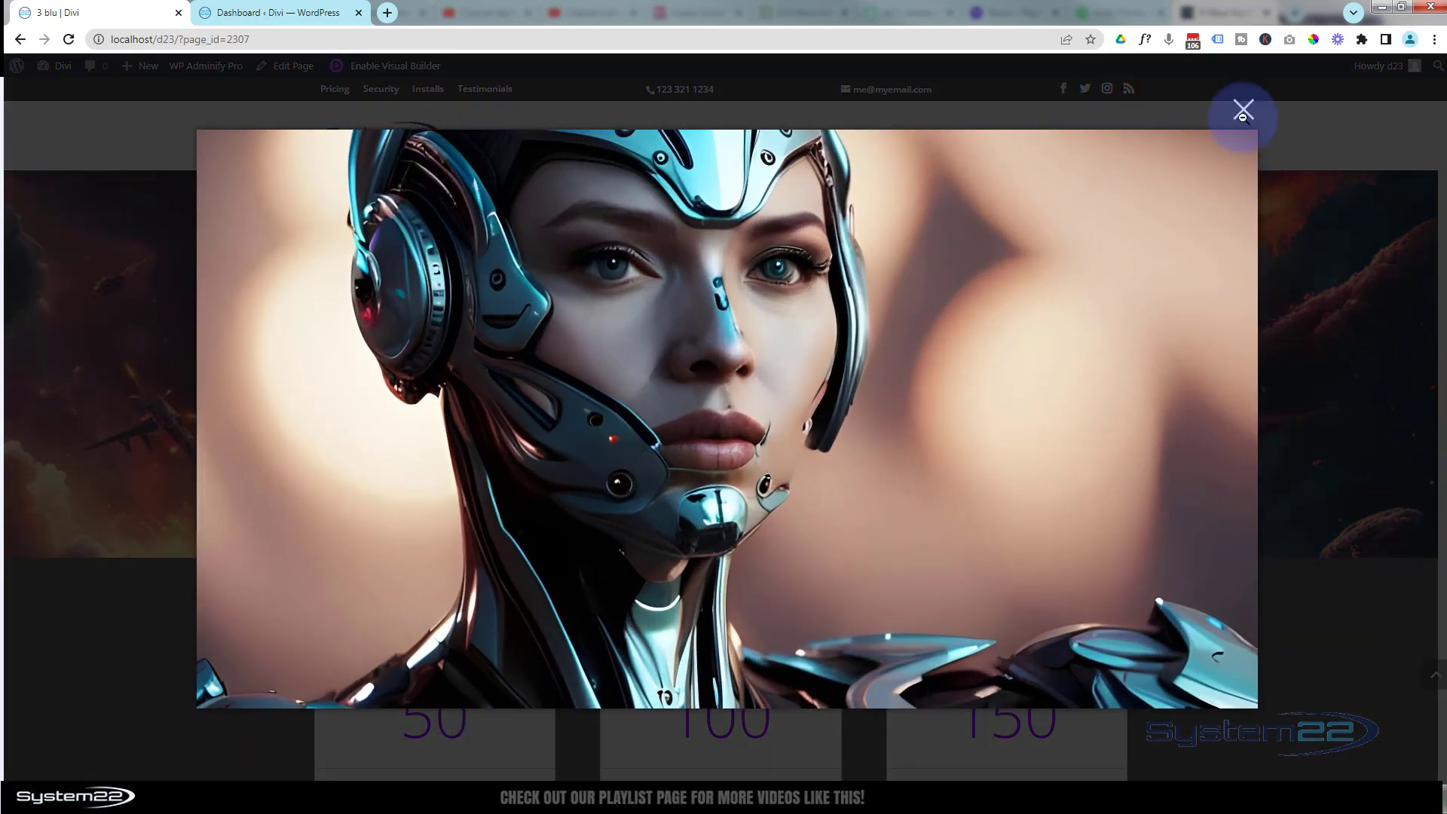
left_click(1243, 113)
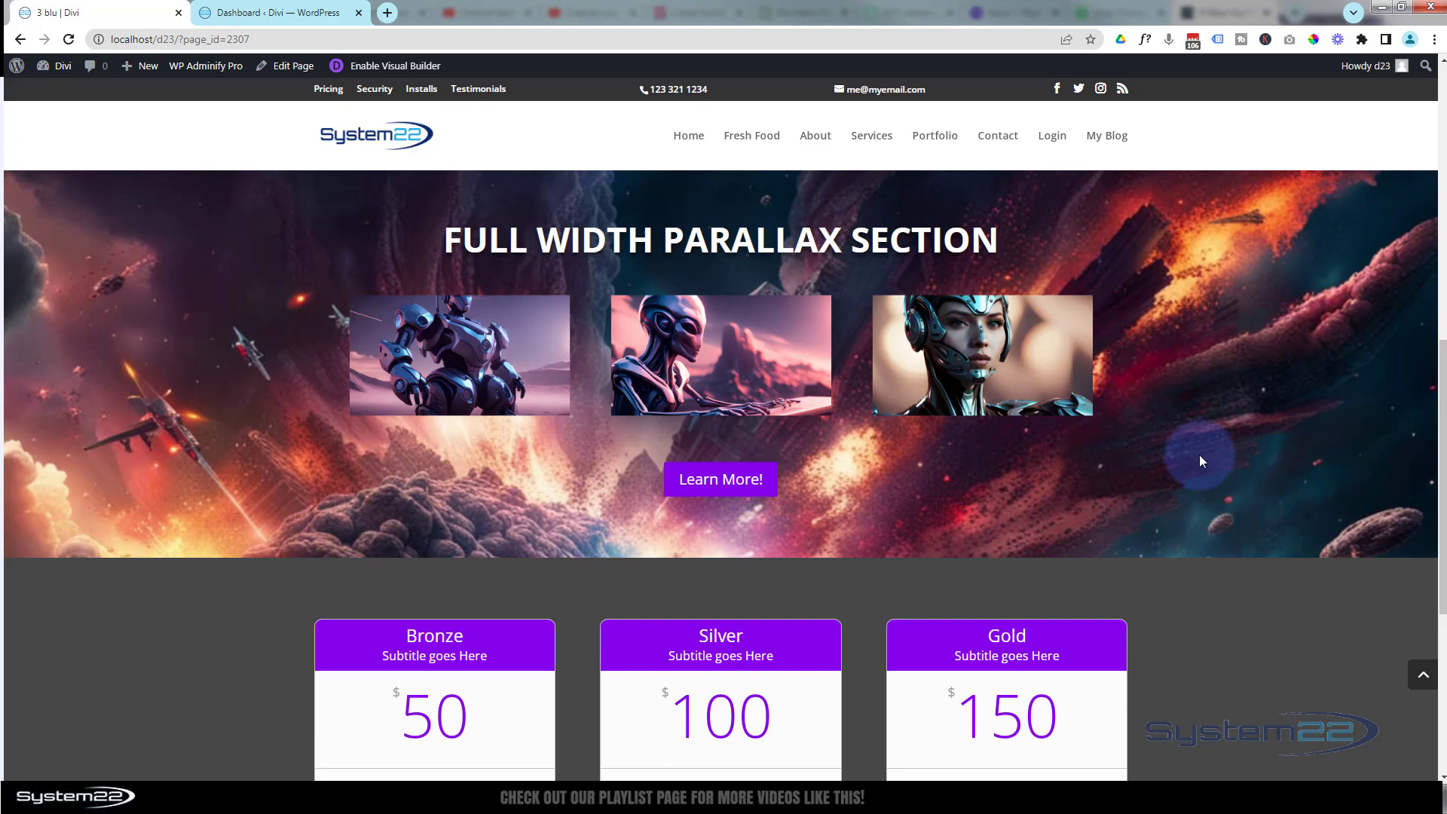
Review the pricing tables and the parallax section on the page, and test the lightbox on the middle image
scroll(1199, 454, "down", 4)
scroll(1201, 457, "down", 1)
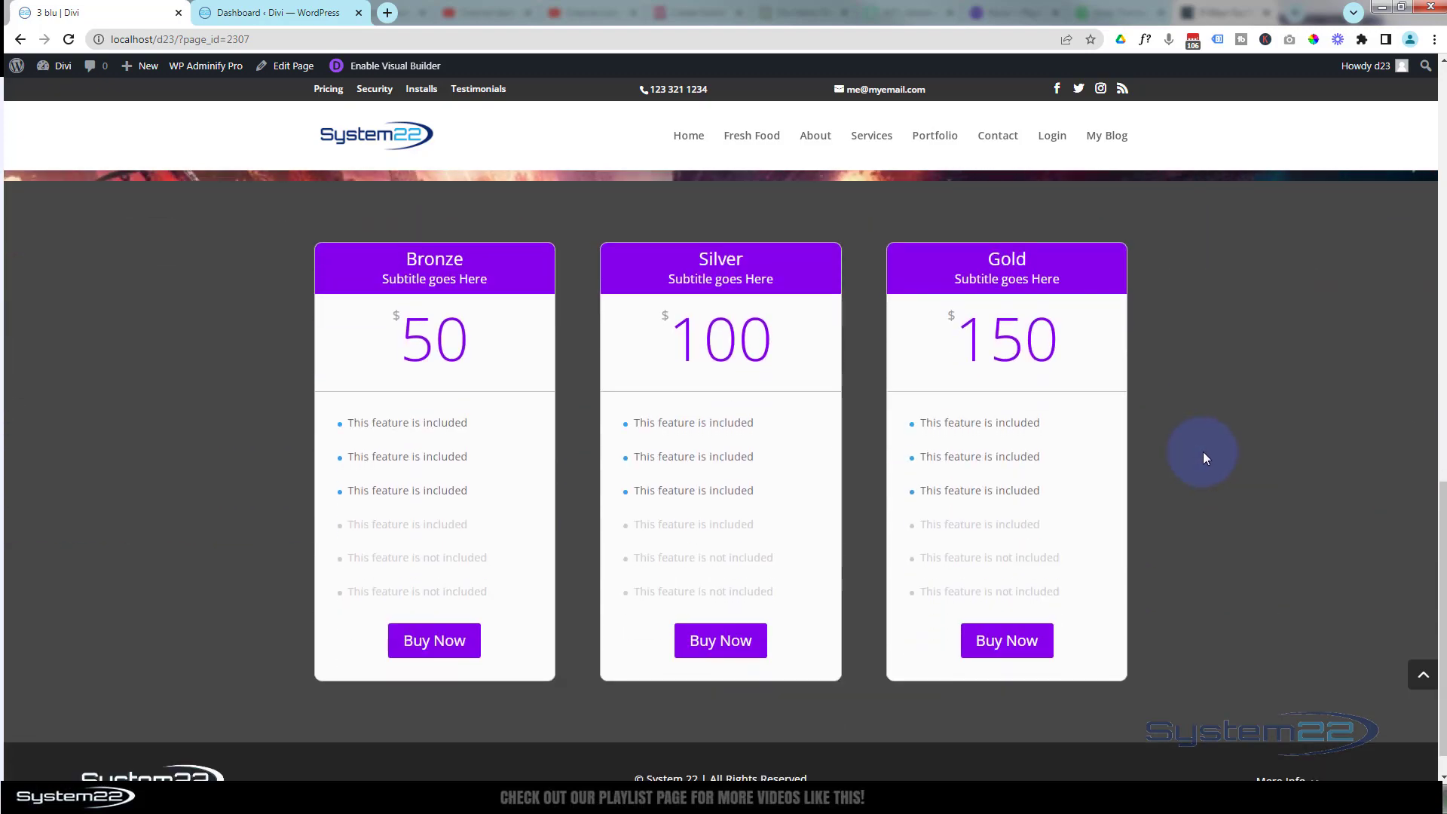
left_click_drag(1443, 654, 1444, 458)
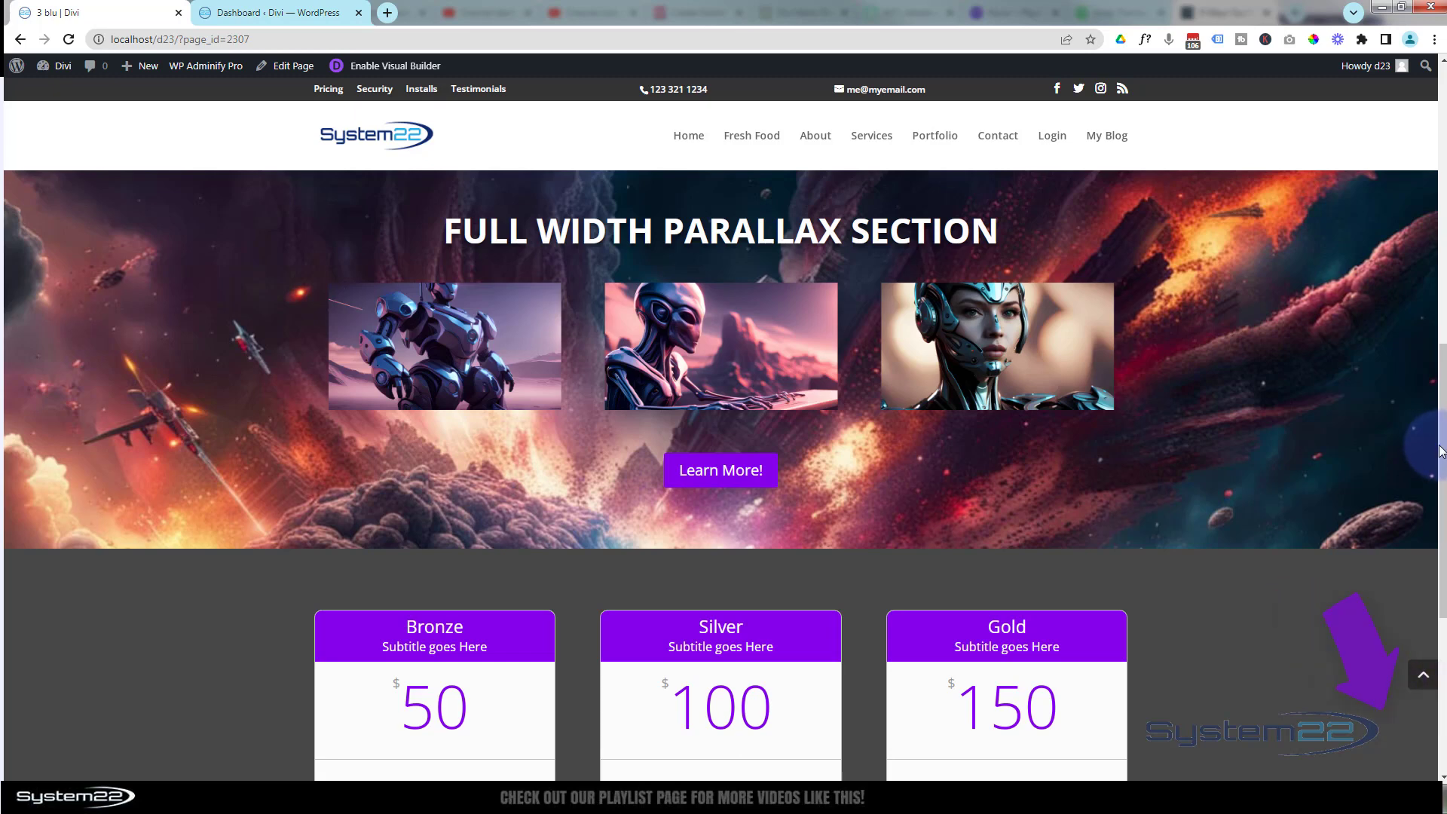
mouse_move(1445, 476)
left_mouse_down()
mouse_move(1444, 190)
mouse_move(1443, 462)
left_mouse_up()
left_click(730, 346)
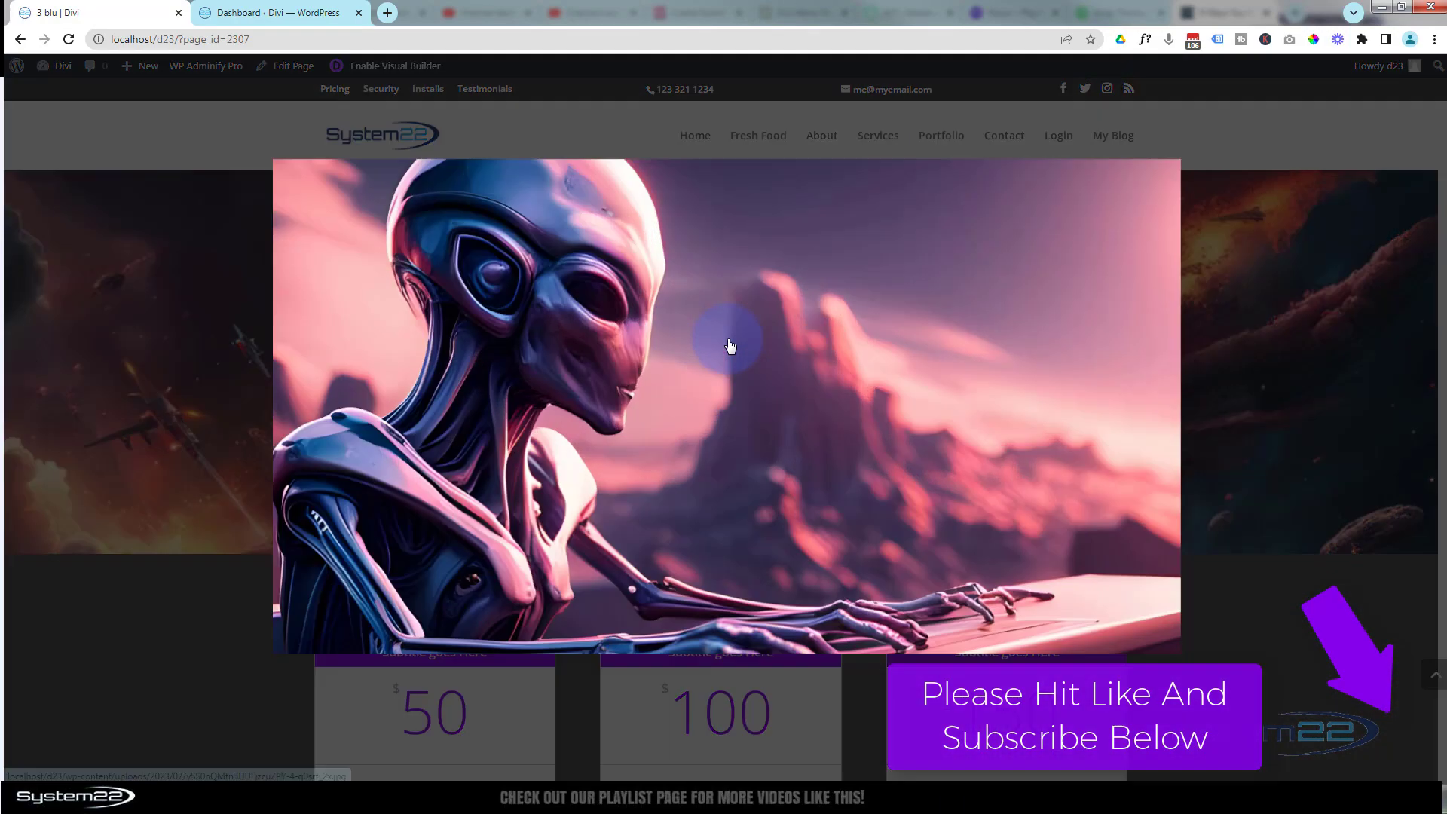
left_click(1237, 114)
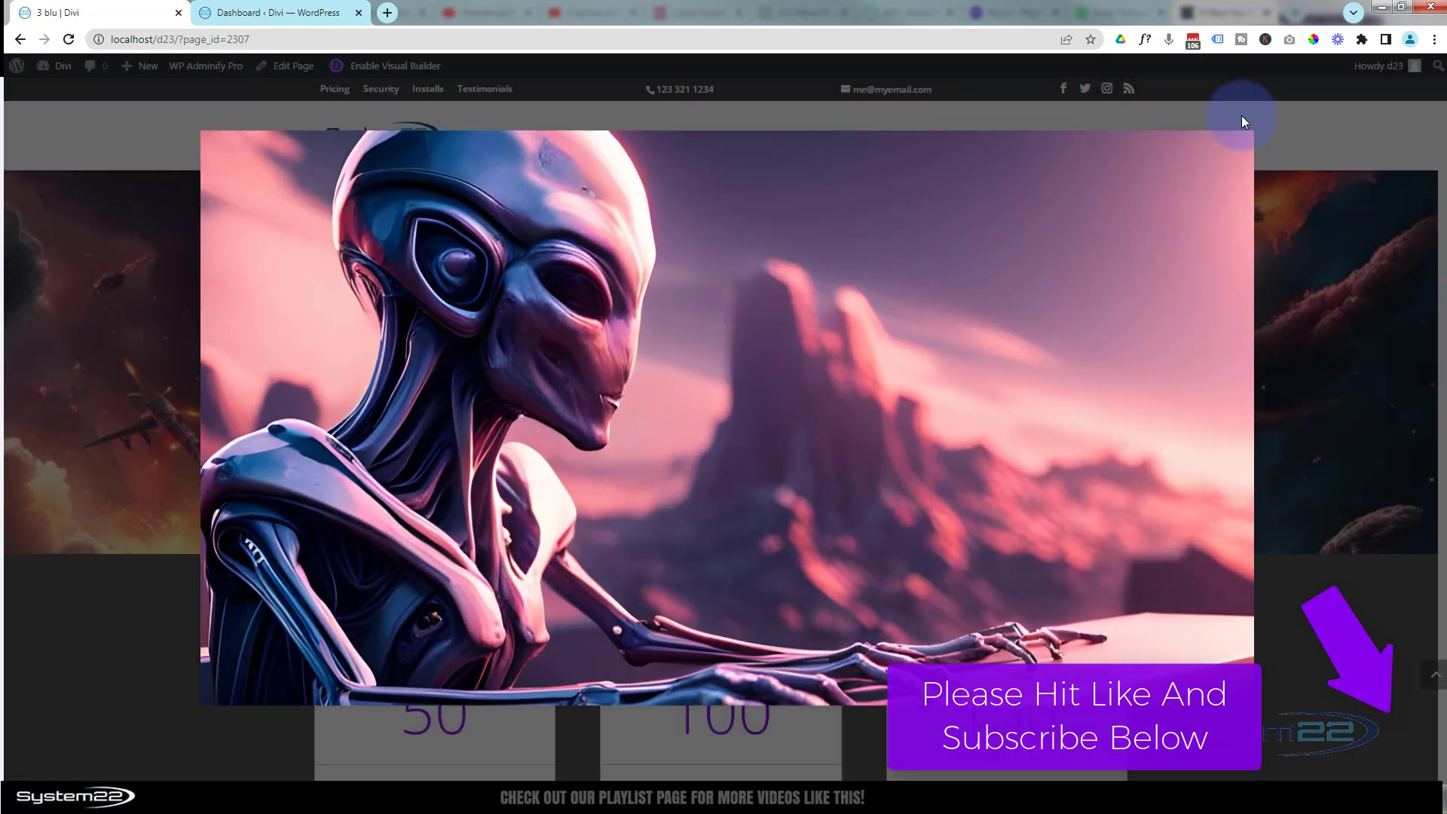